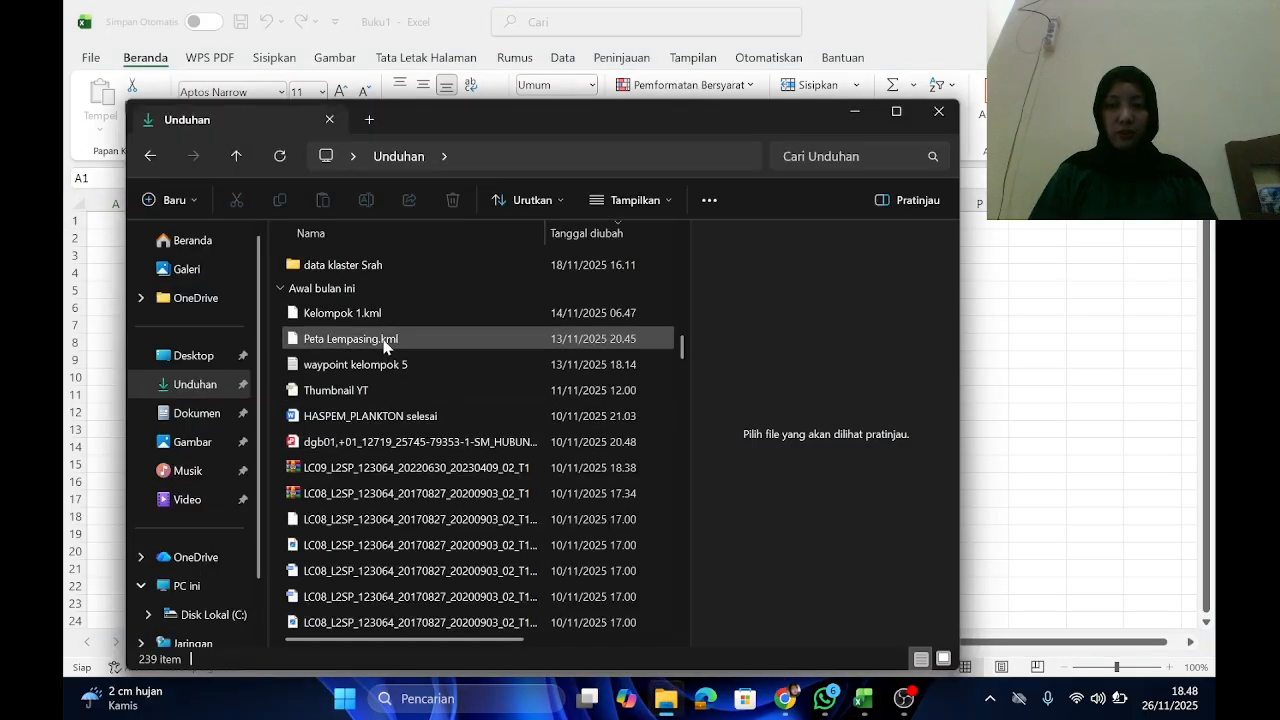
Step: Open the "waypoint kelompok 5" text file from the Unduhan folder in Excel and dismiss the data conversion prompt
left_click(372, 368)
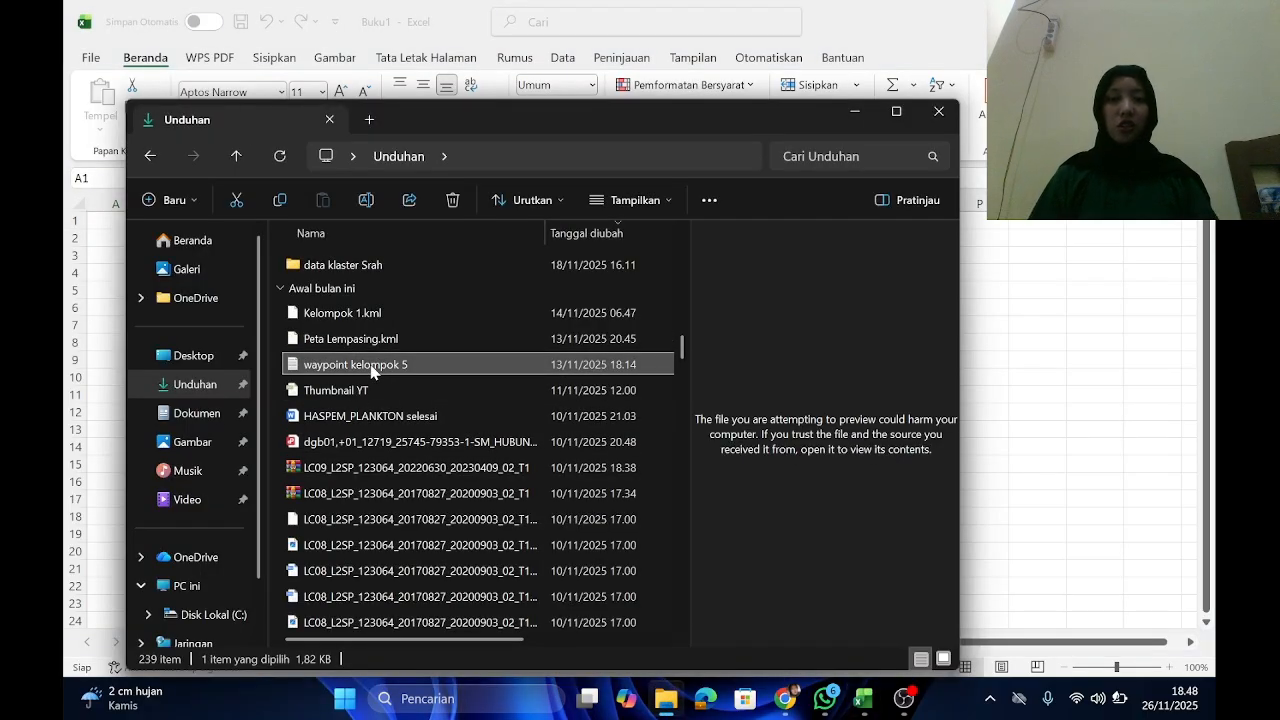
left_click_drag(372, 370, 977, 284)
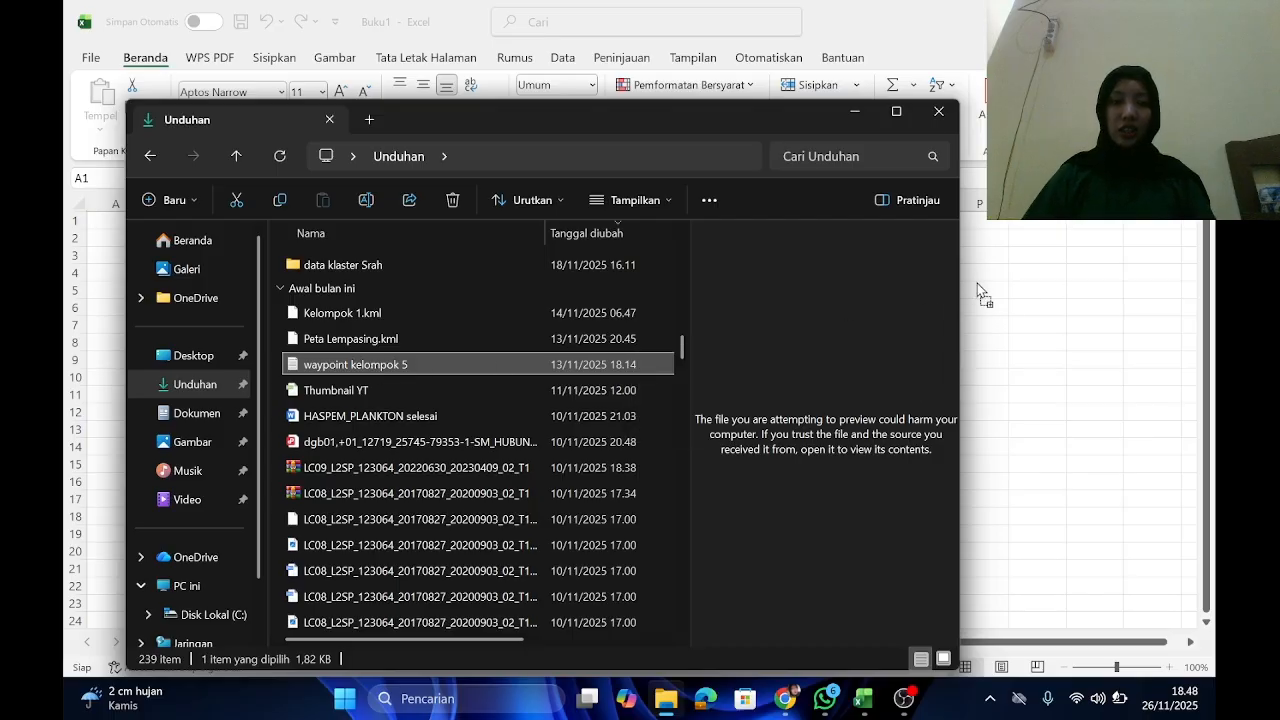
left_click(856, 112)
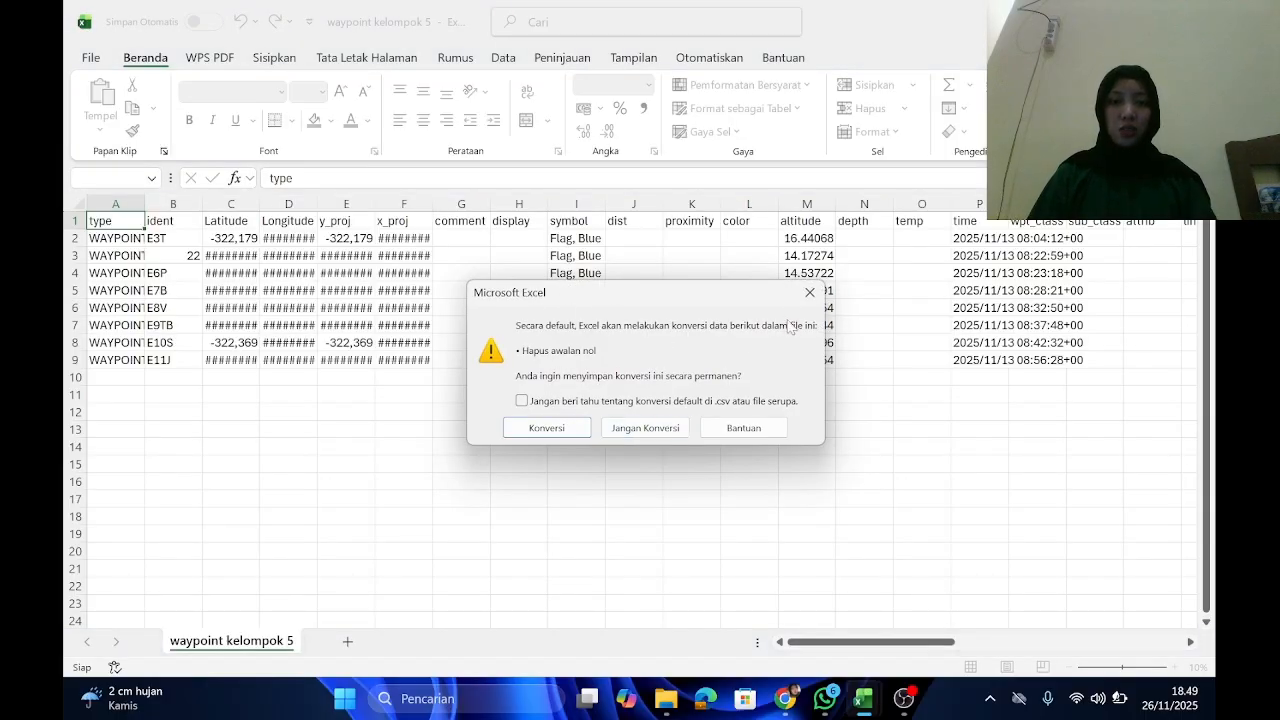
left_click(810, 292)
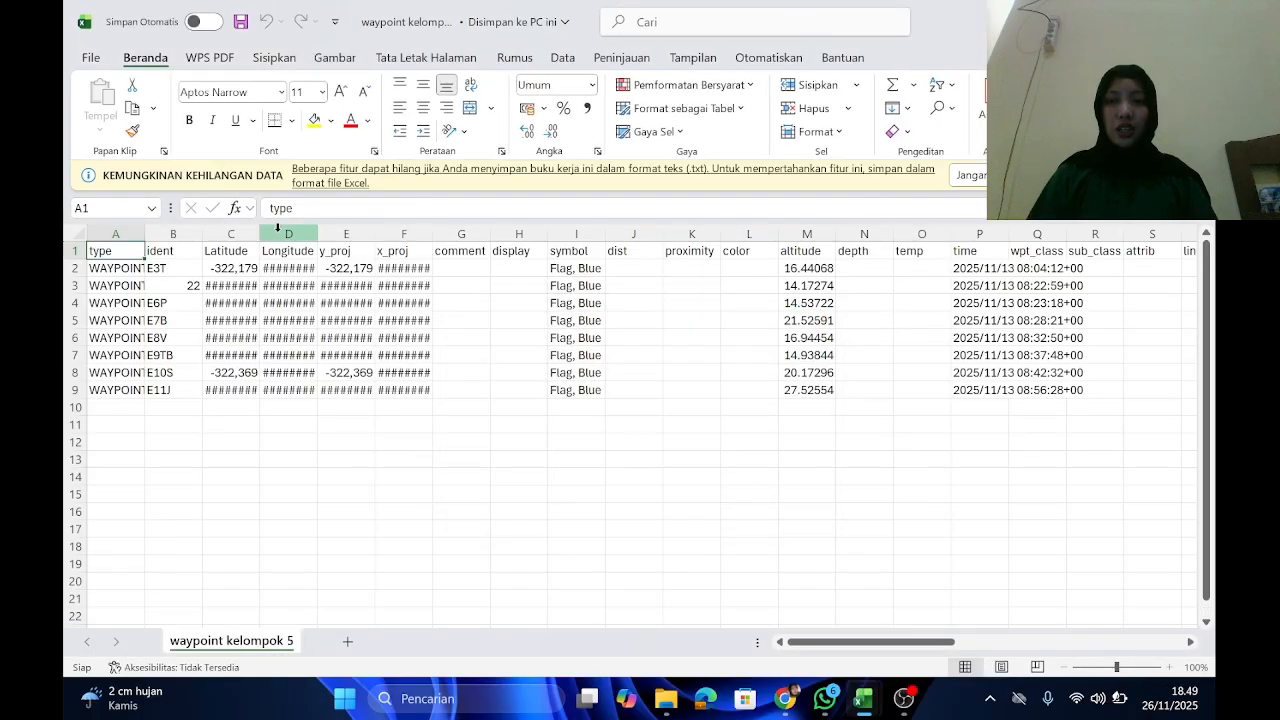
Step: Auto-fit the widths of the Latitude and Longitude columns to their contents
double_click(262, 237)
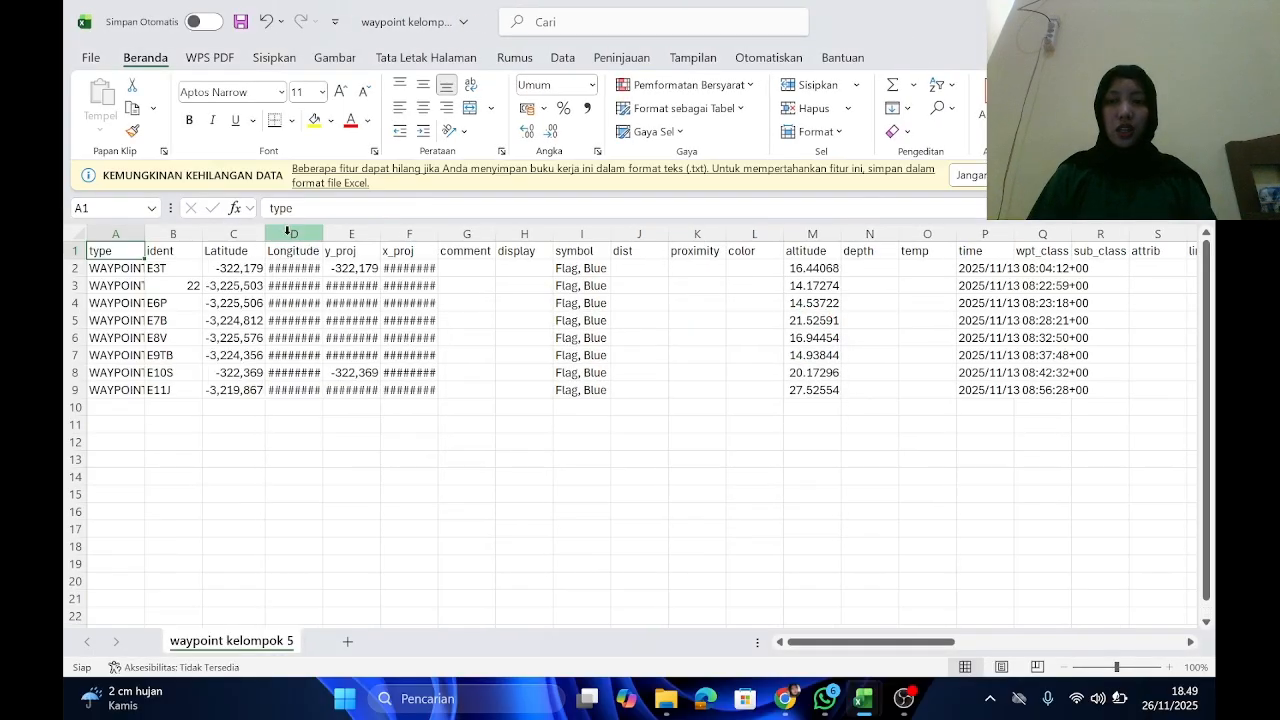
double_click(321, 238)
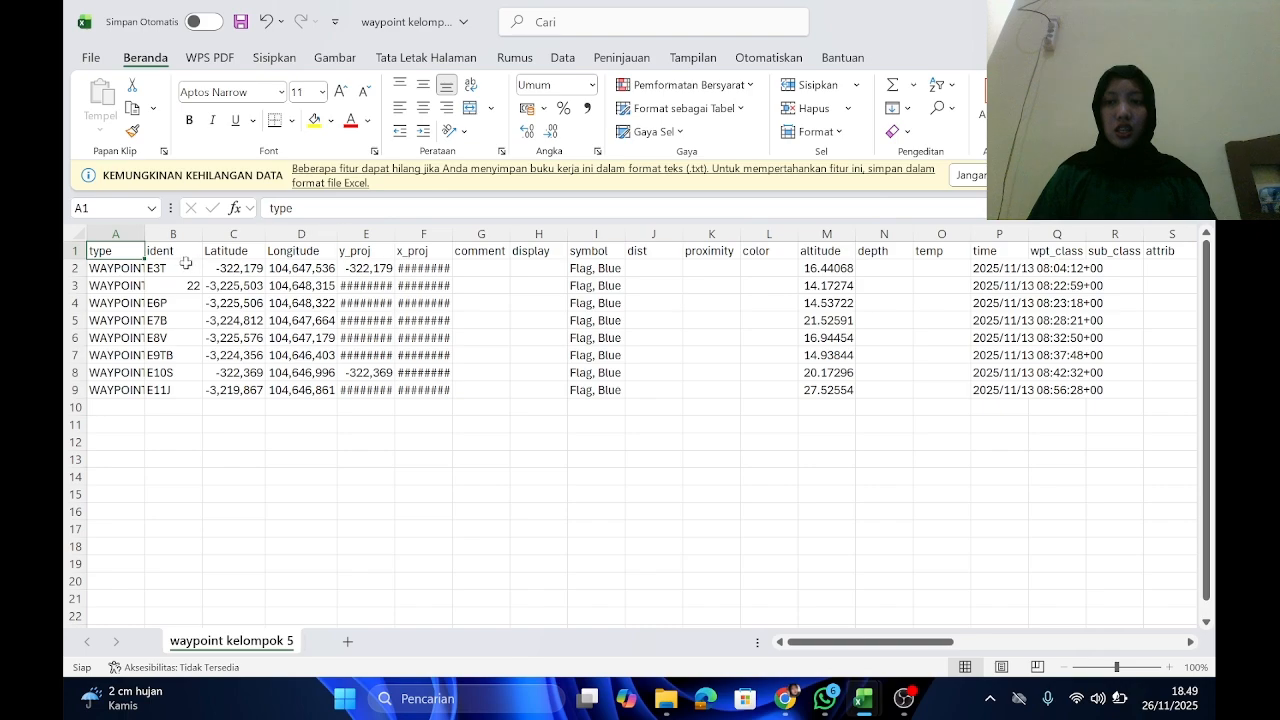
Step: Examine the ident, Latitude and Longitude columns, focusing on the waypoints in rows 4 to 9
left_click_drag(180, 259, 172, 388)
left_click(231, 252)
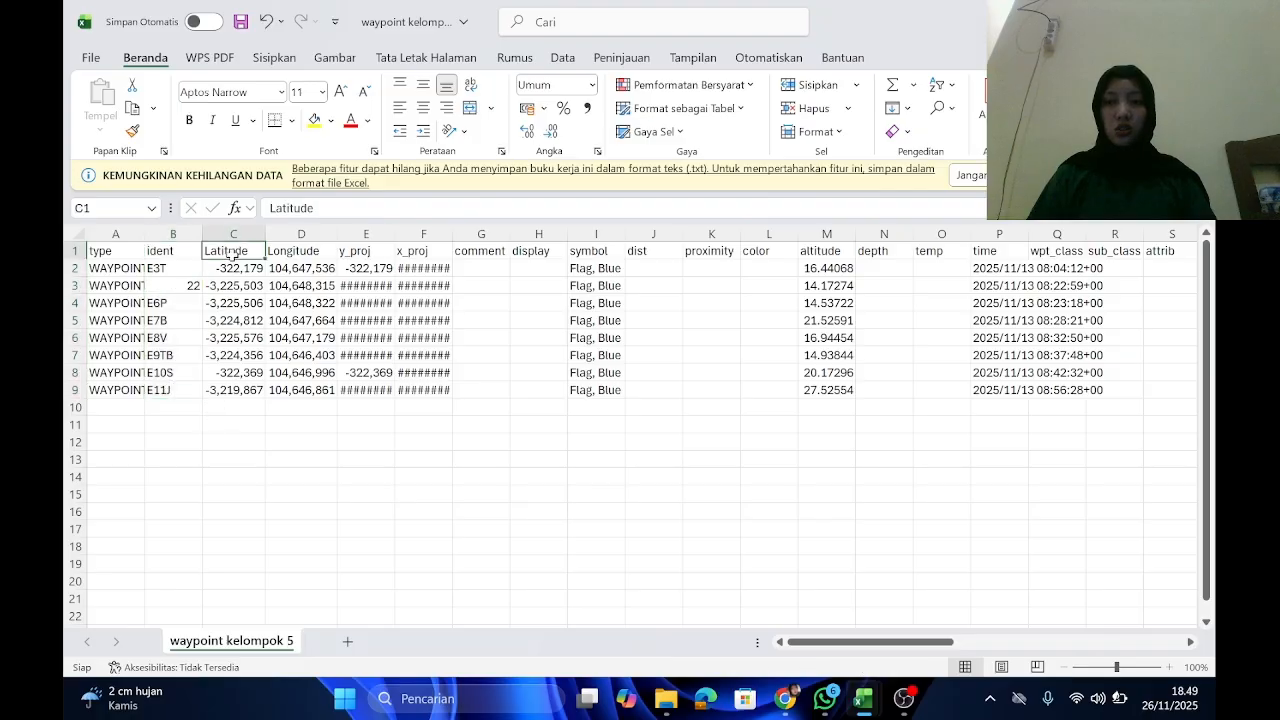
left_click(288, 250)
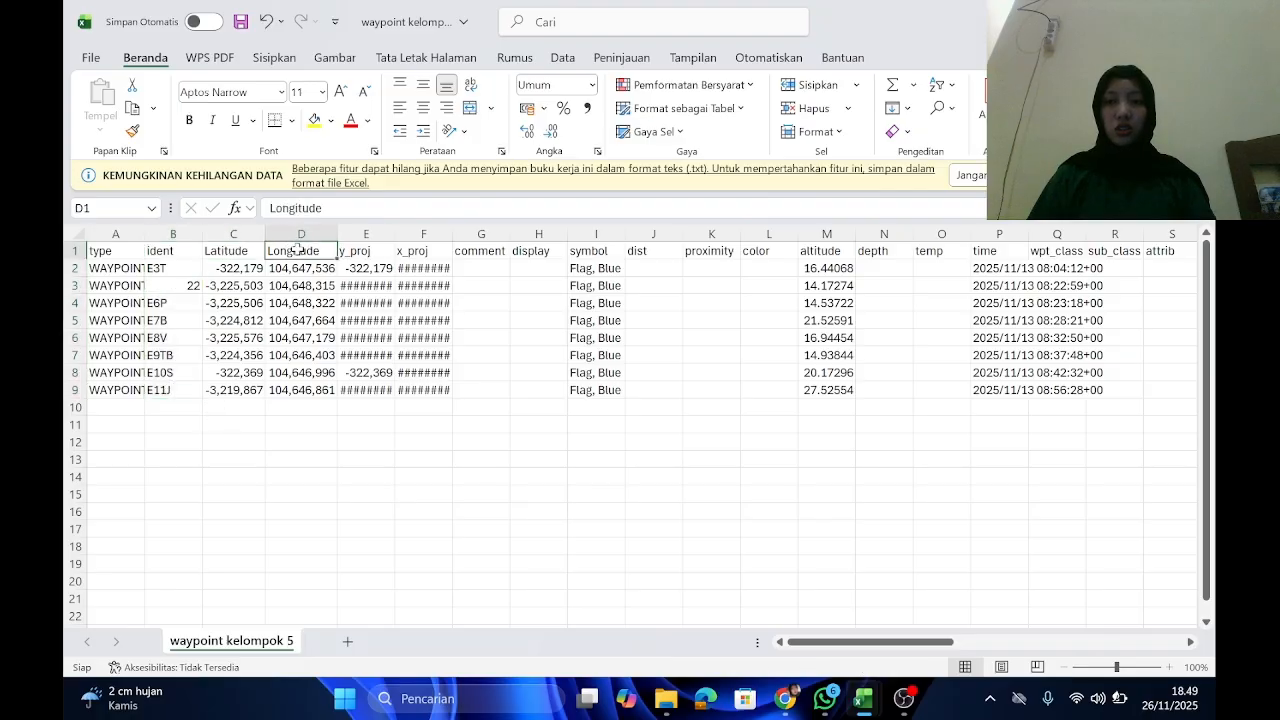
left_click(231, 256)
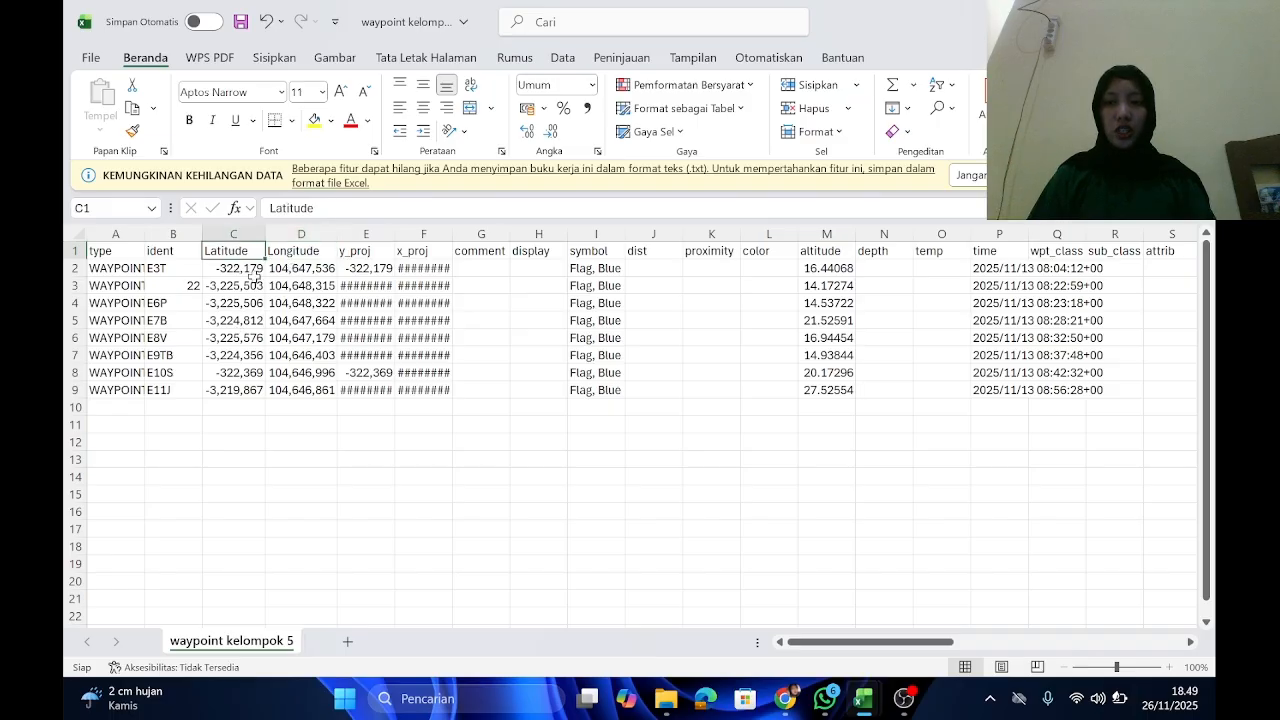
left_click(305, 491)
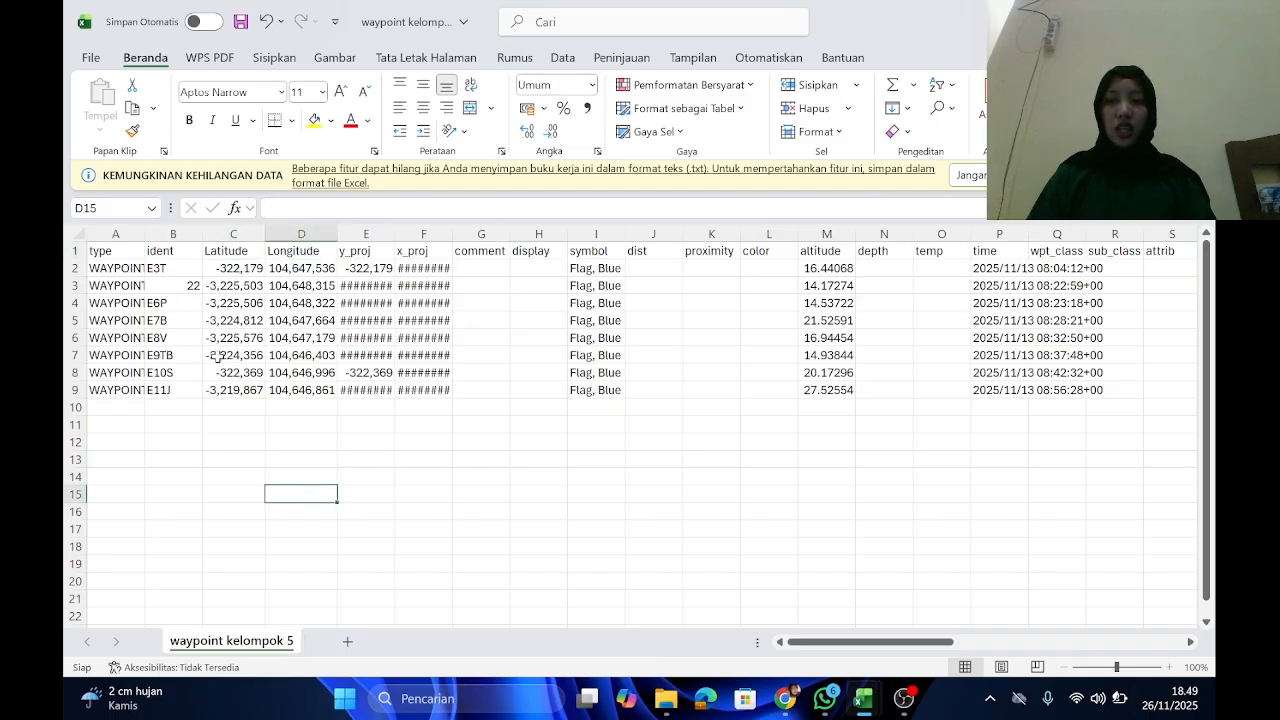
left_click_drag(160, 307, 176, 390)
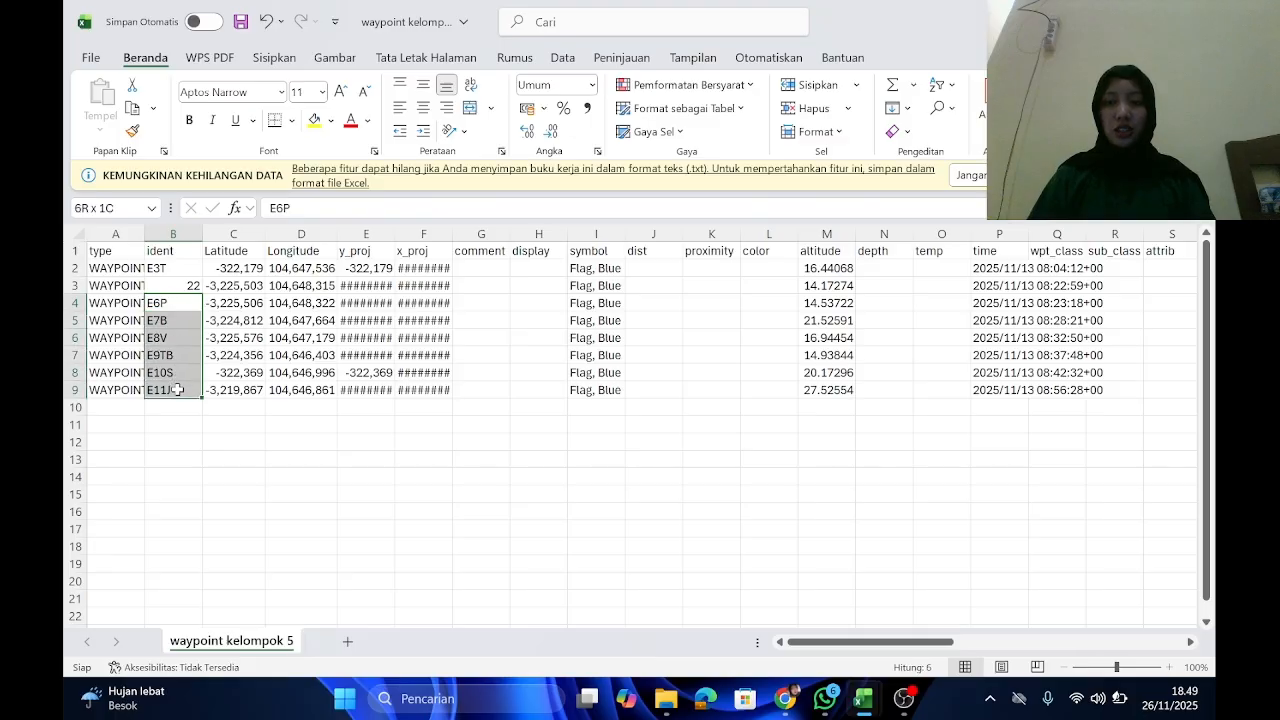
left_click(243, 298)
left_click_drag(243, 298, 300, 390)
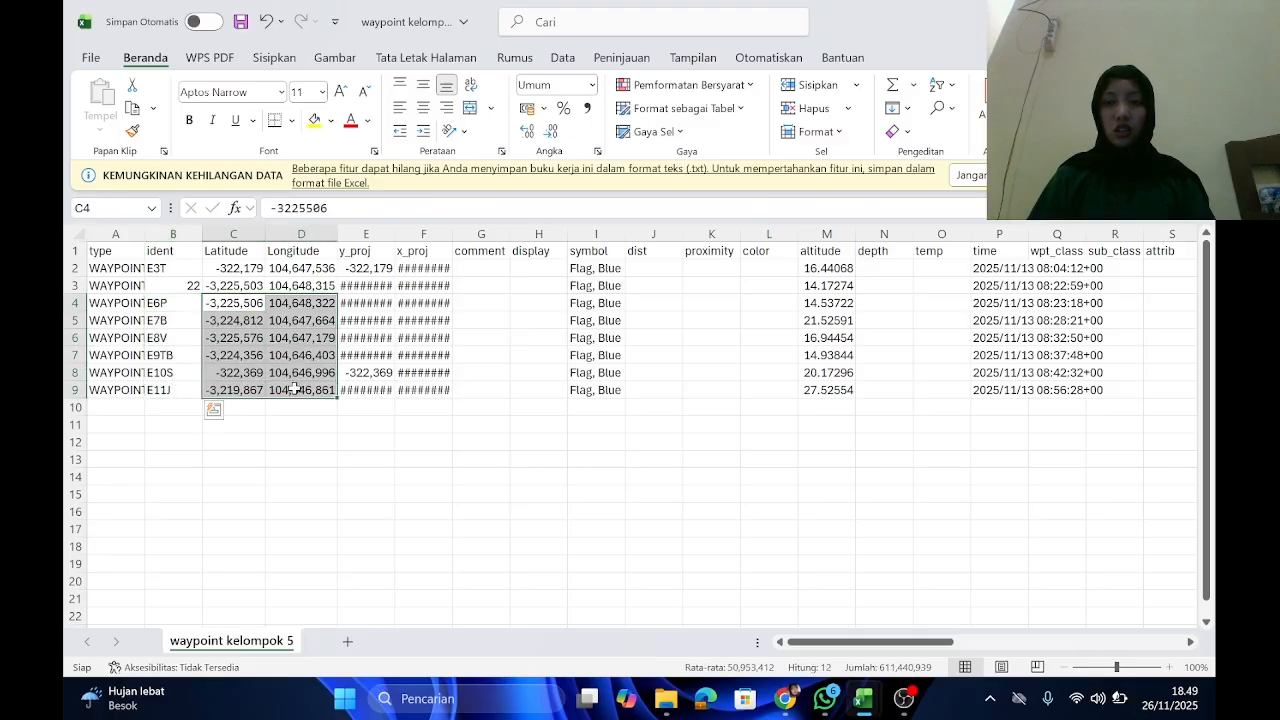
left_click(344, 441)
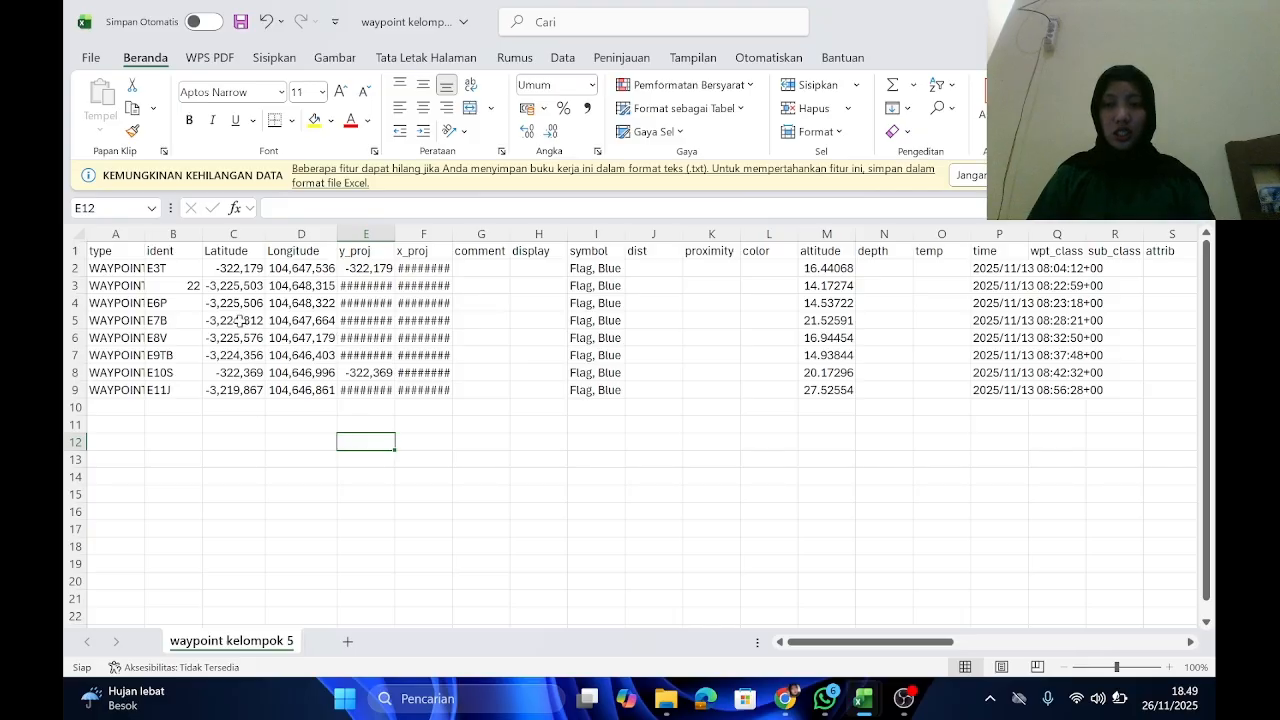
left_click_drag(166, 304, 161, 391)
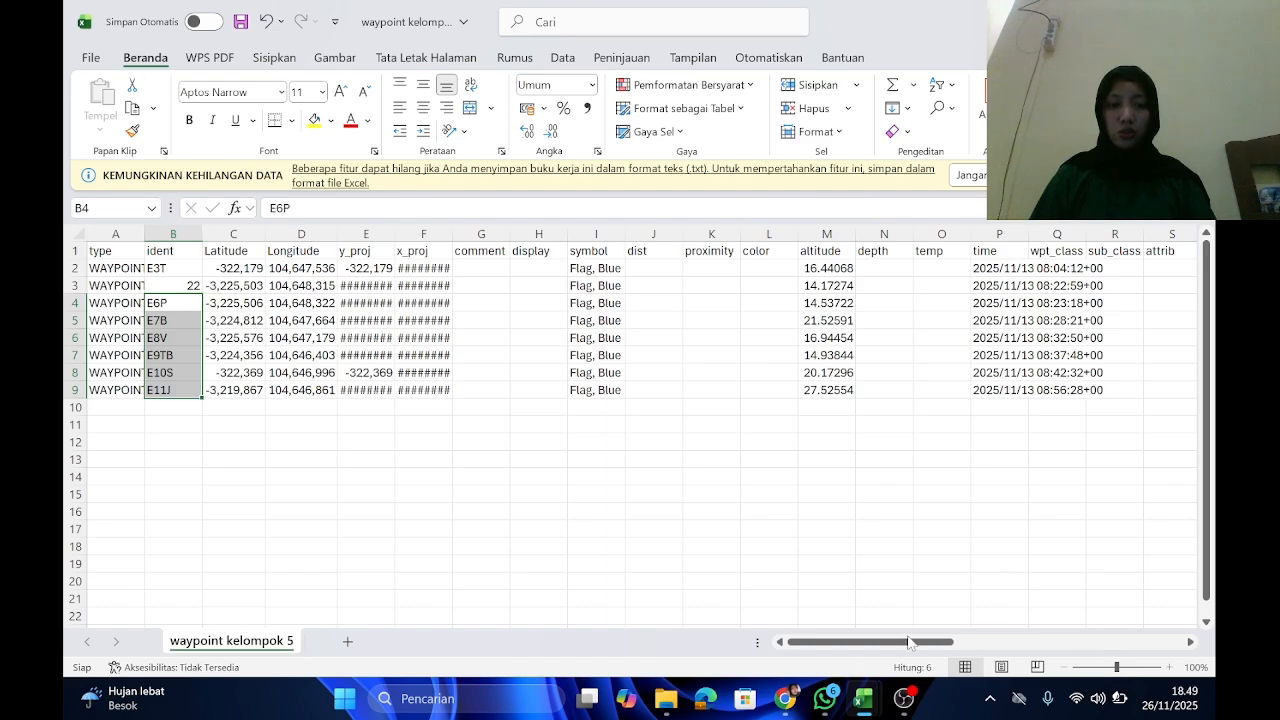
Step: Switch to the Buku1 workbook and enter the headers ST, X and Y in cells A1 to C1
mouse_move(872, 690)
left_click(826, 584)
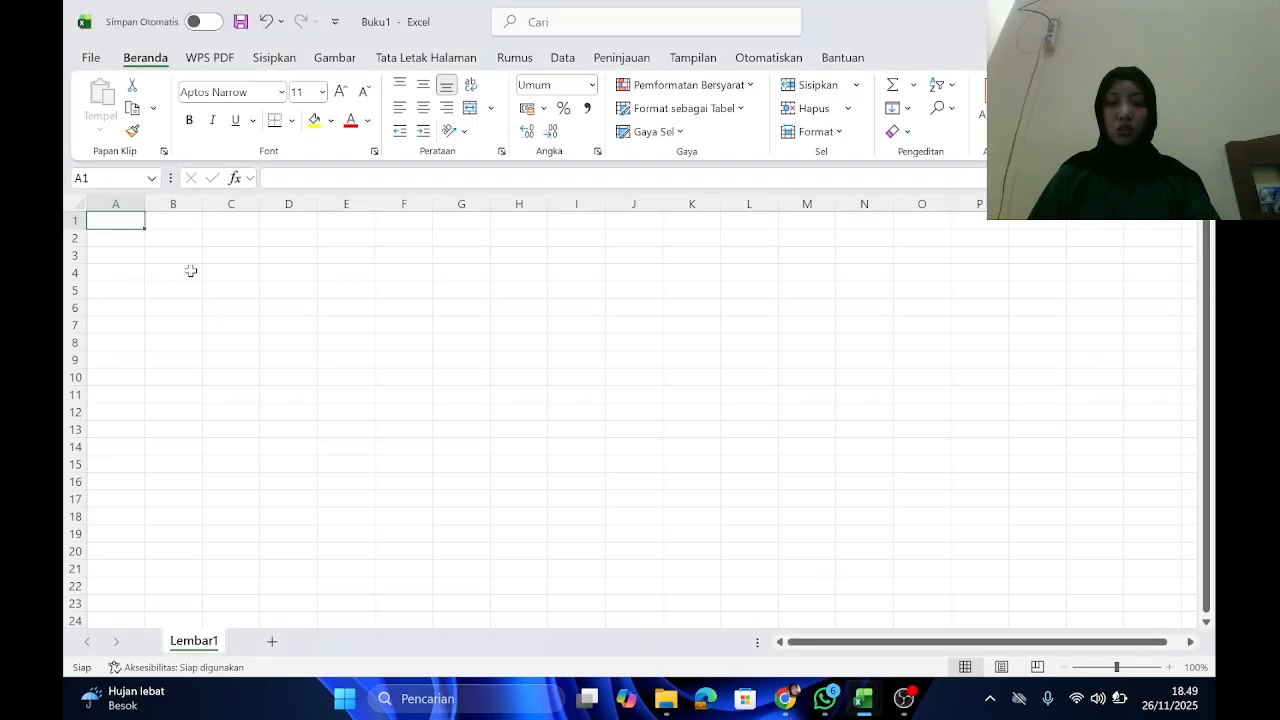
type("ST")
key("Tab")
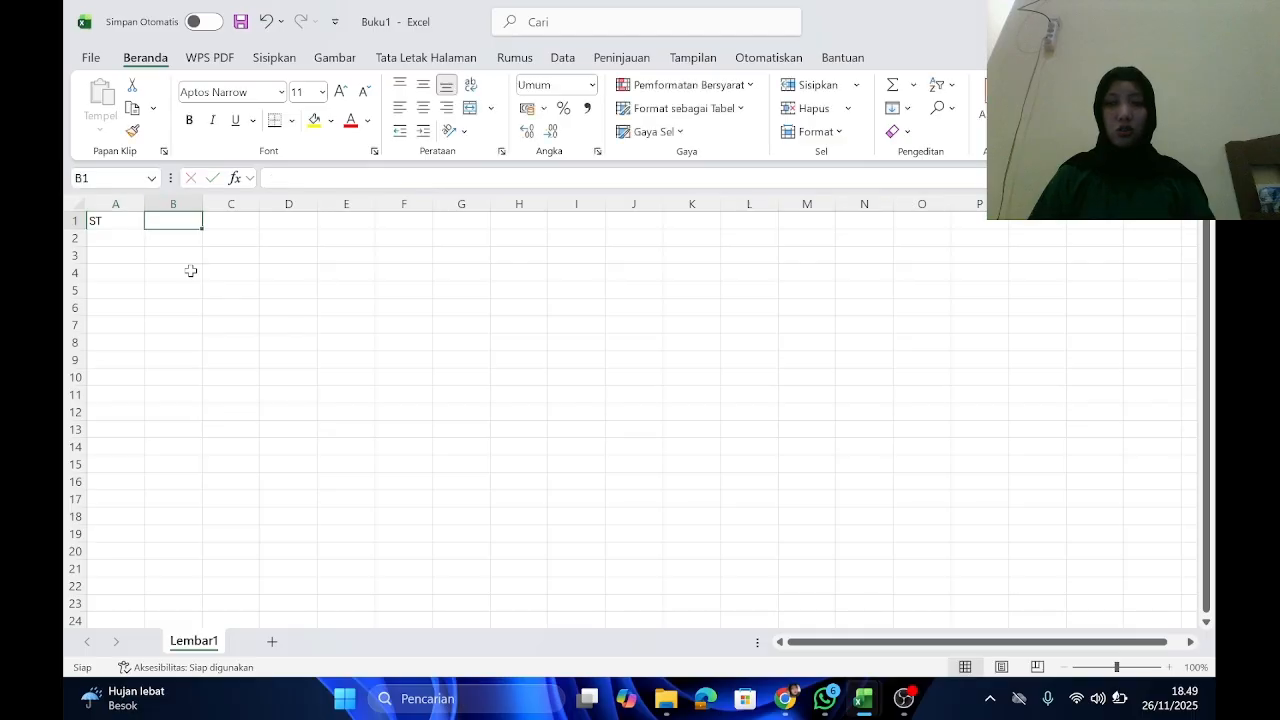
type("L")
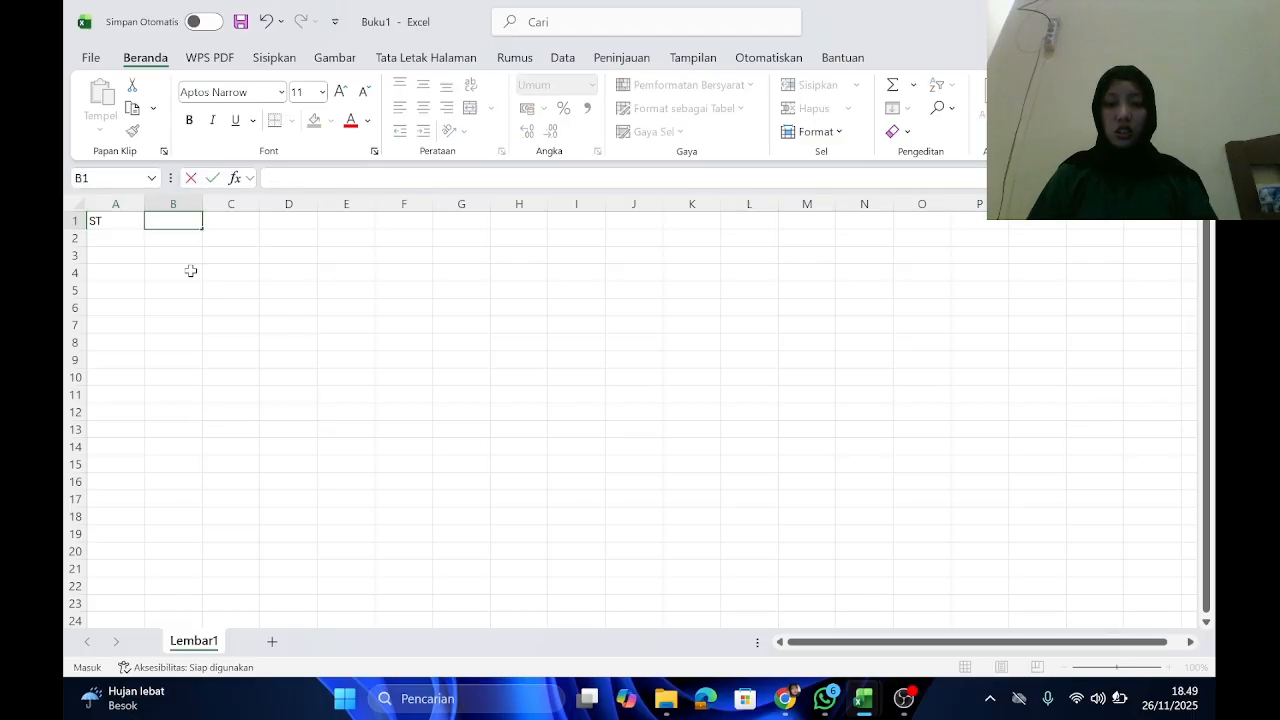
type("X")
key("Tab")
type("Y")
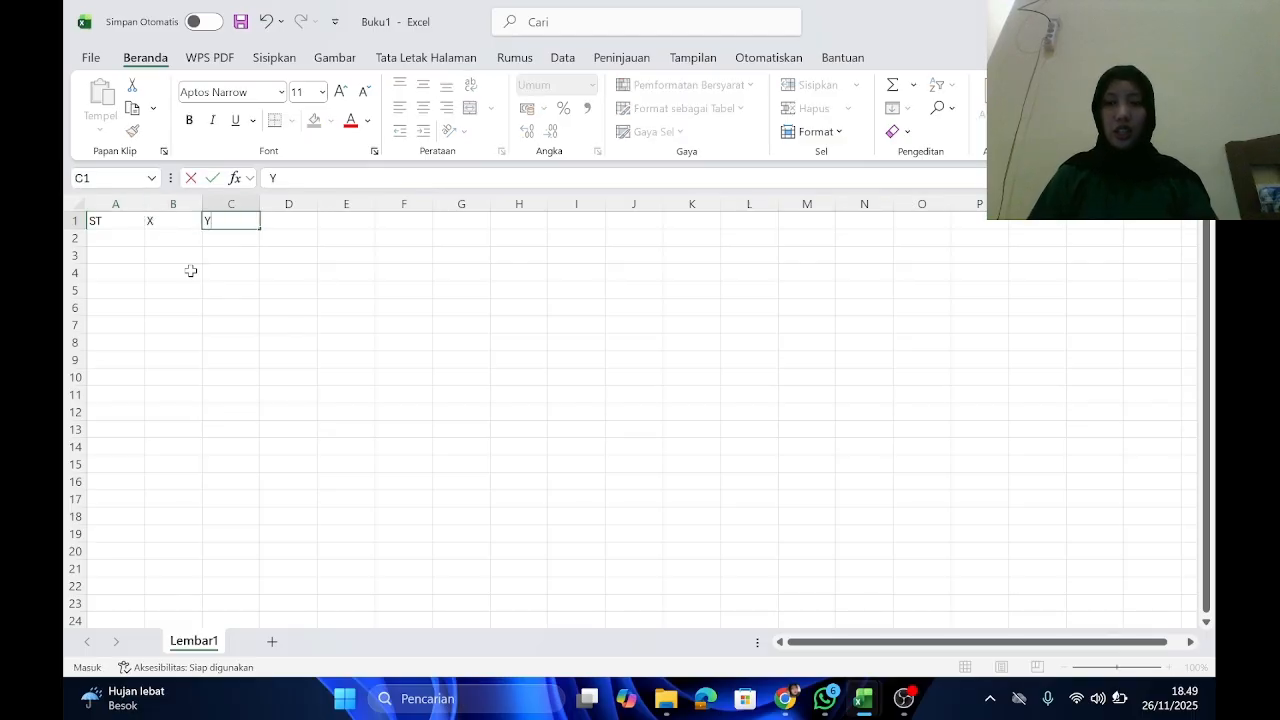
left_click(199, 326)
Step: Copy the ident values E6P to E11J from the waypoint workbook into Buku1's ST column, starting at A2
left_click(120, 240)
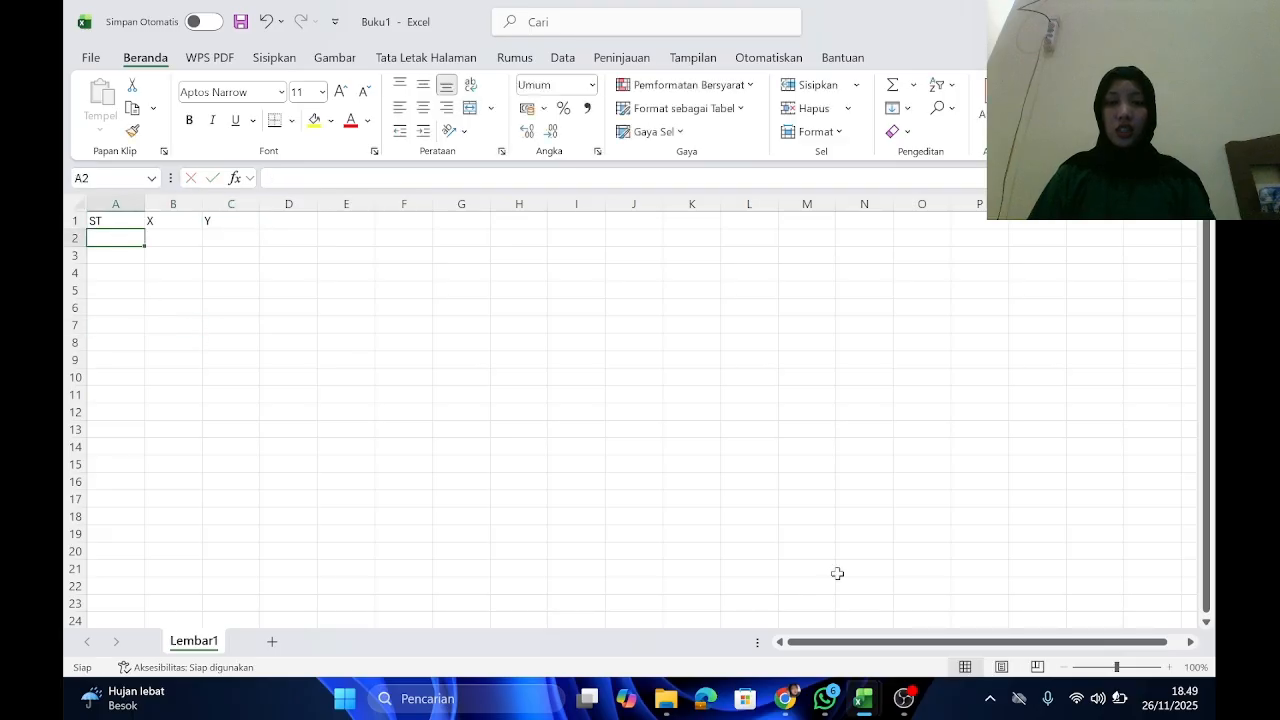
mouse_move(863, 698)
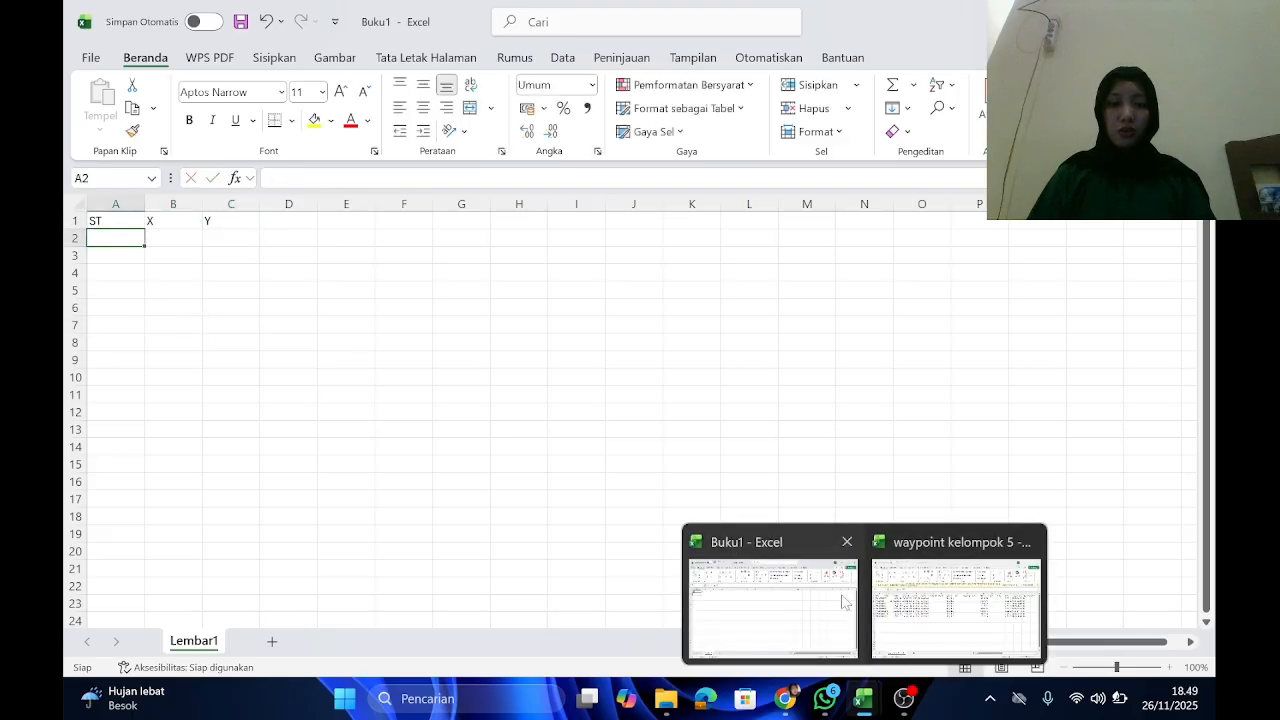
left_click(955, 600)
left_click_drag(170, 303, 170, 390)
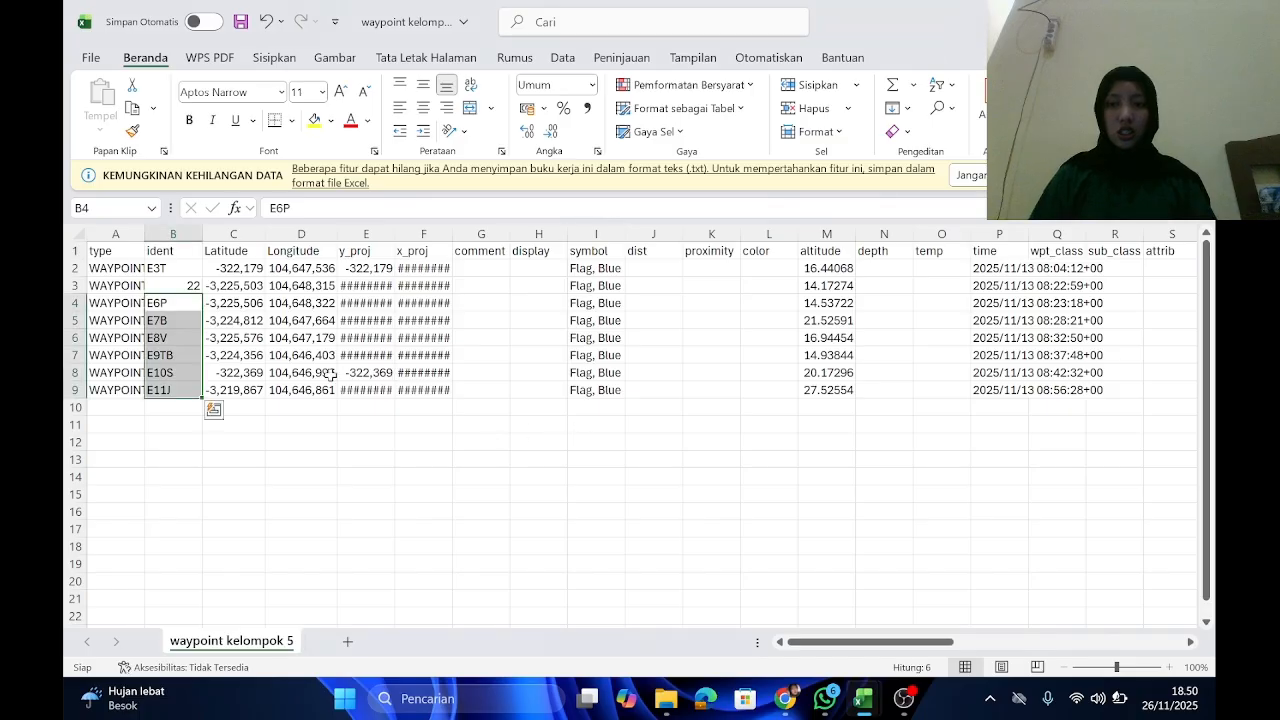
key("ctrl+c")
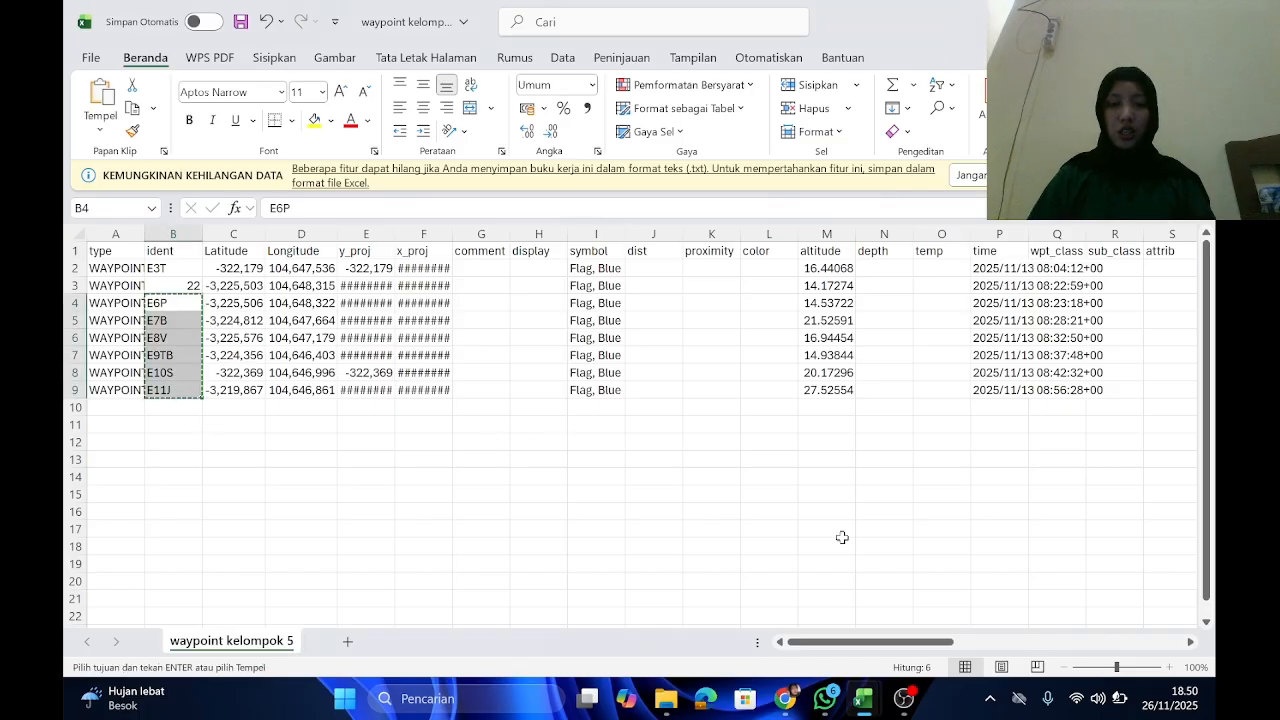
mouse_move(866, 704)
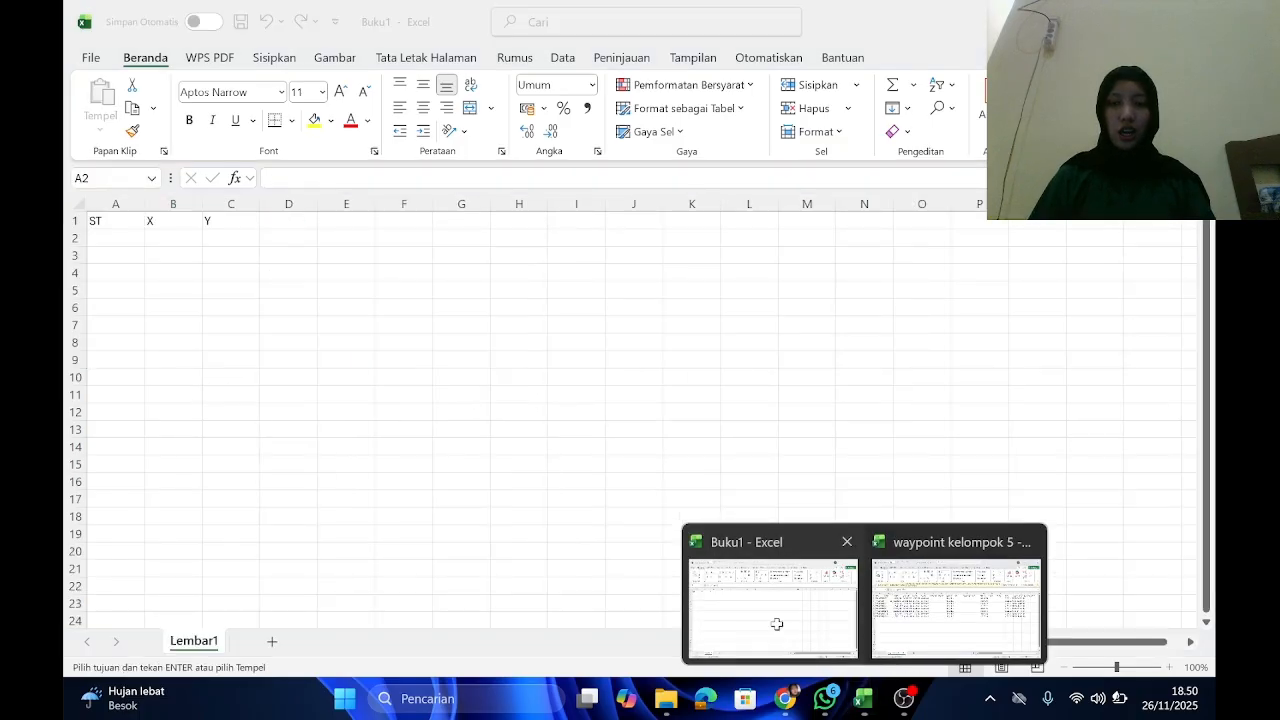
left_click(778, 622)
key("ctrl+v")
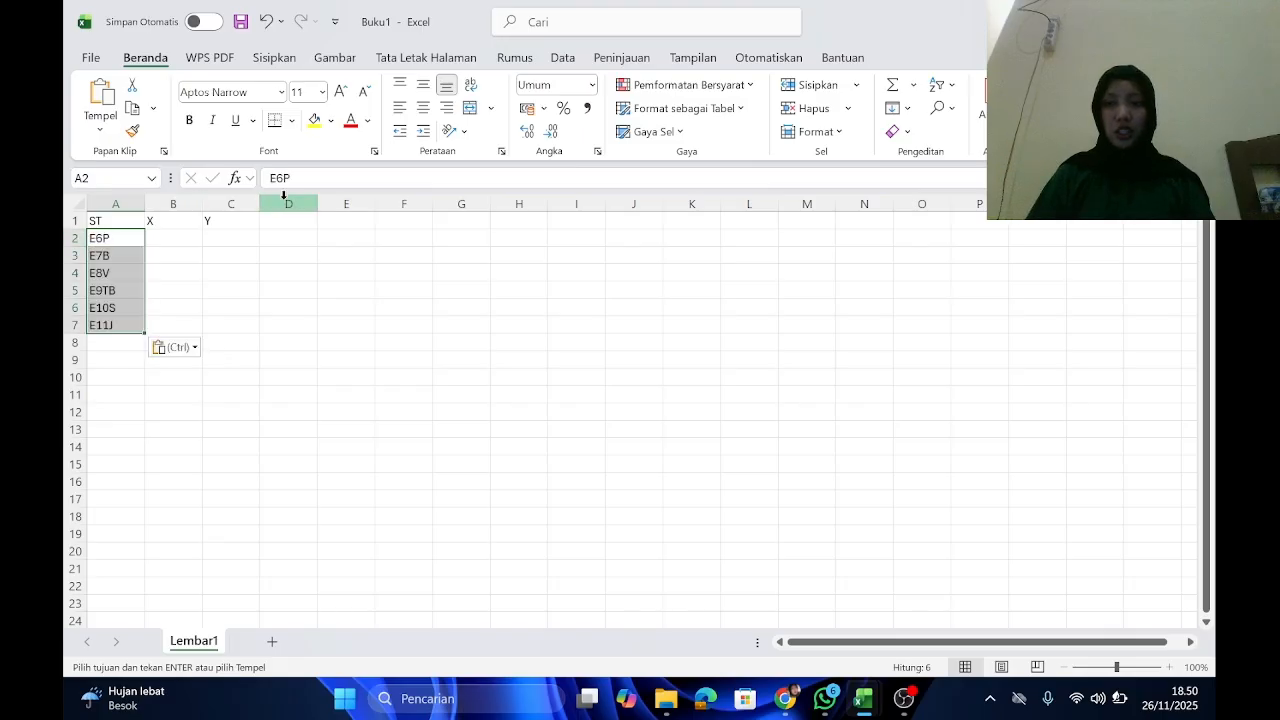
Step: Replace the station names in A2 to A7 with the numbers 6, 7, 8, 9, 10 and 11
left_click(106, 256)
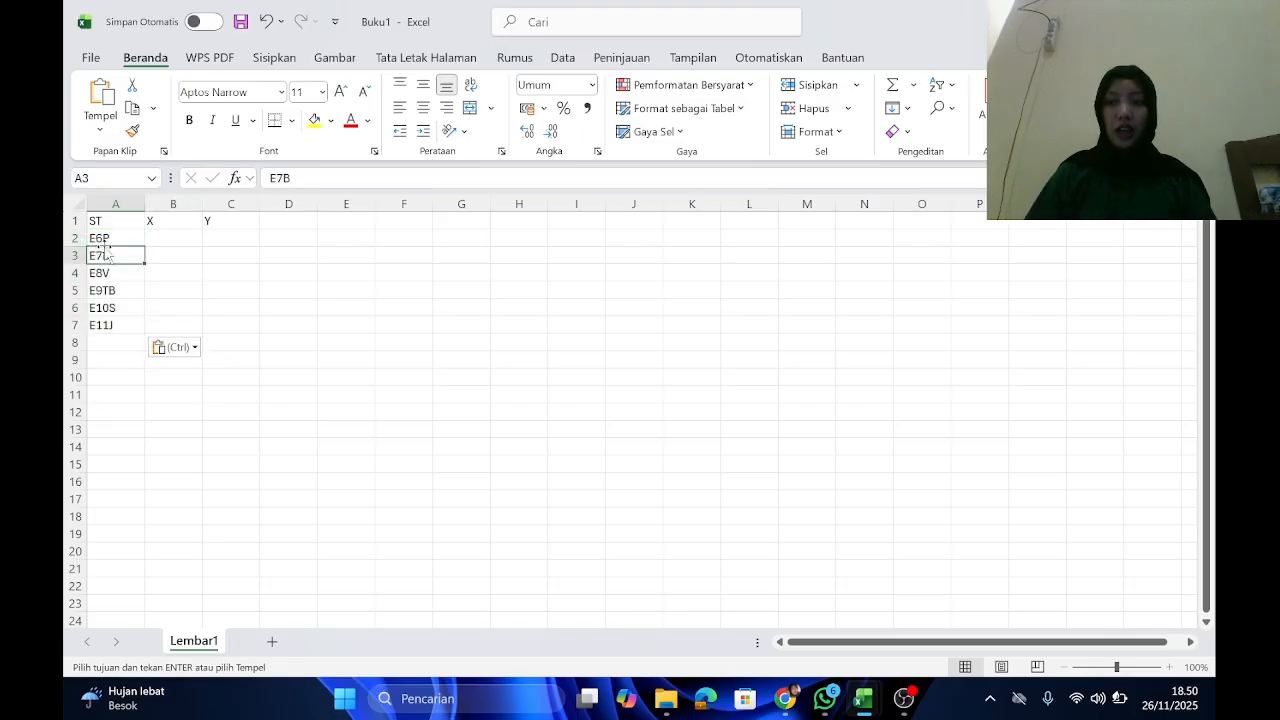
left_click(105, 243)
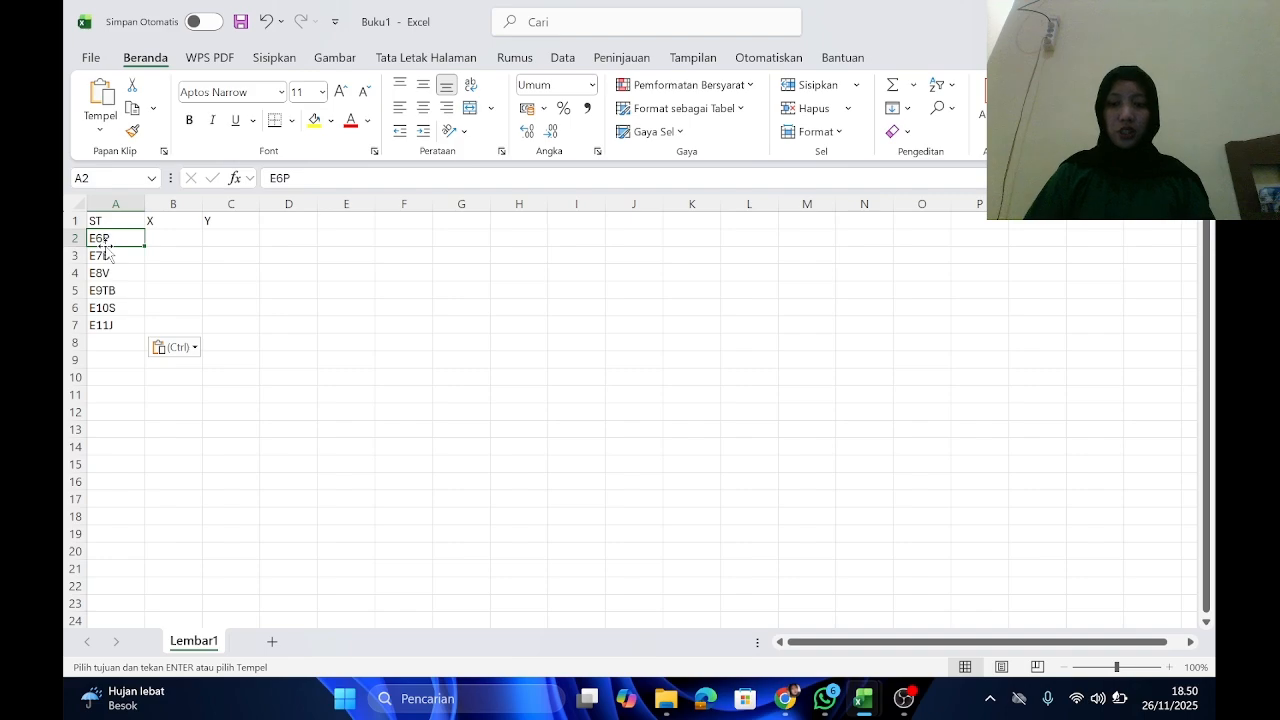
type("6")
key("Return")
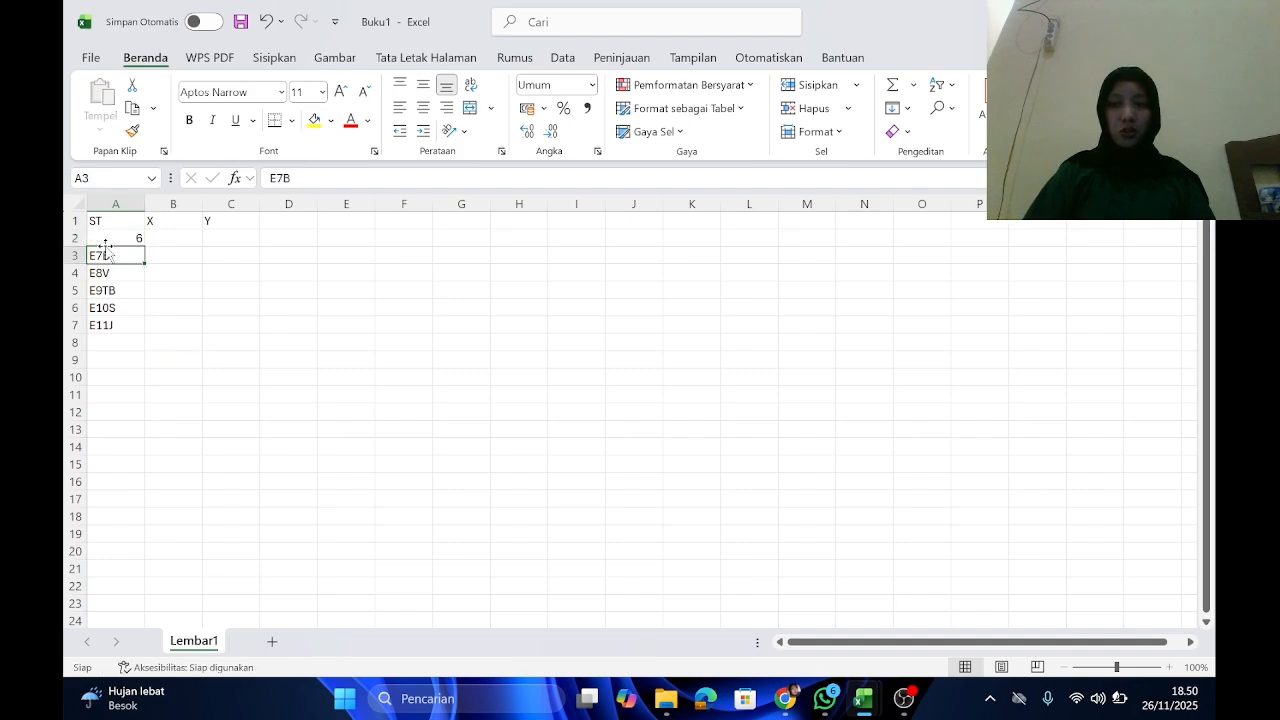
type("7")
key("Return")
type("8")
key("Return")
type("9")
key("Return")
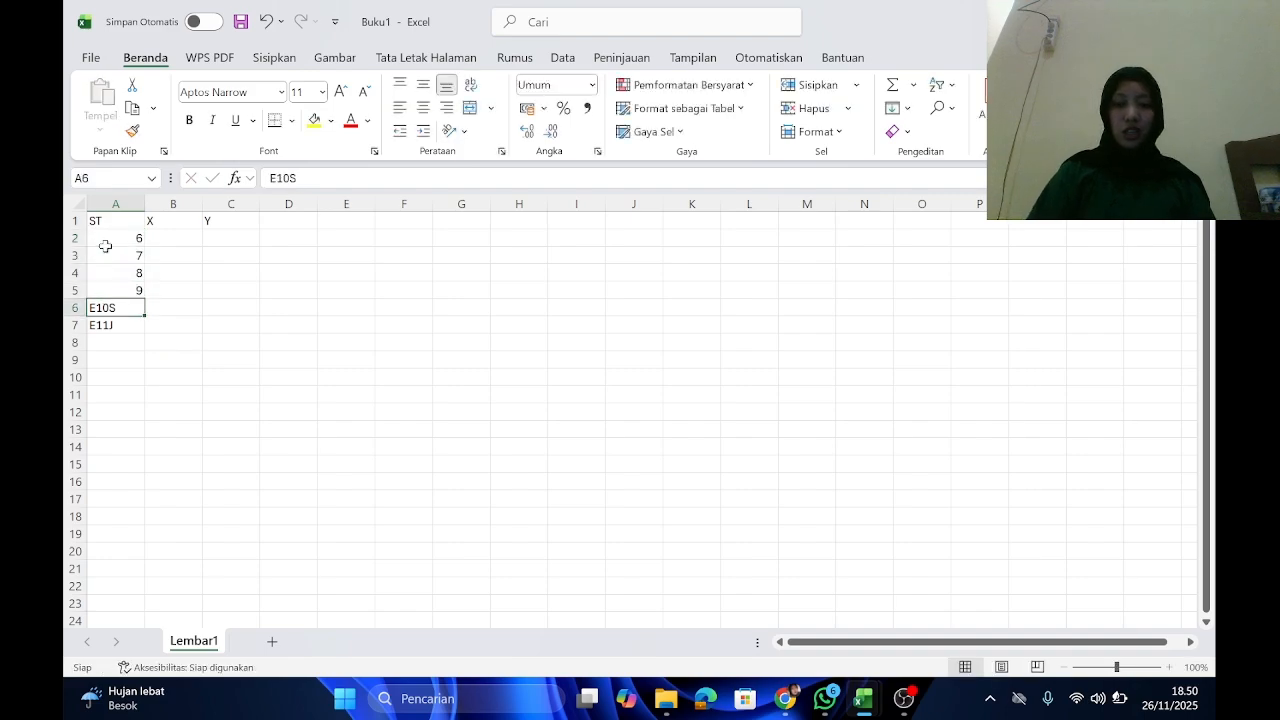
type("10")
key("Return")
type("11")
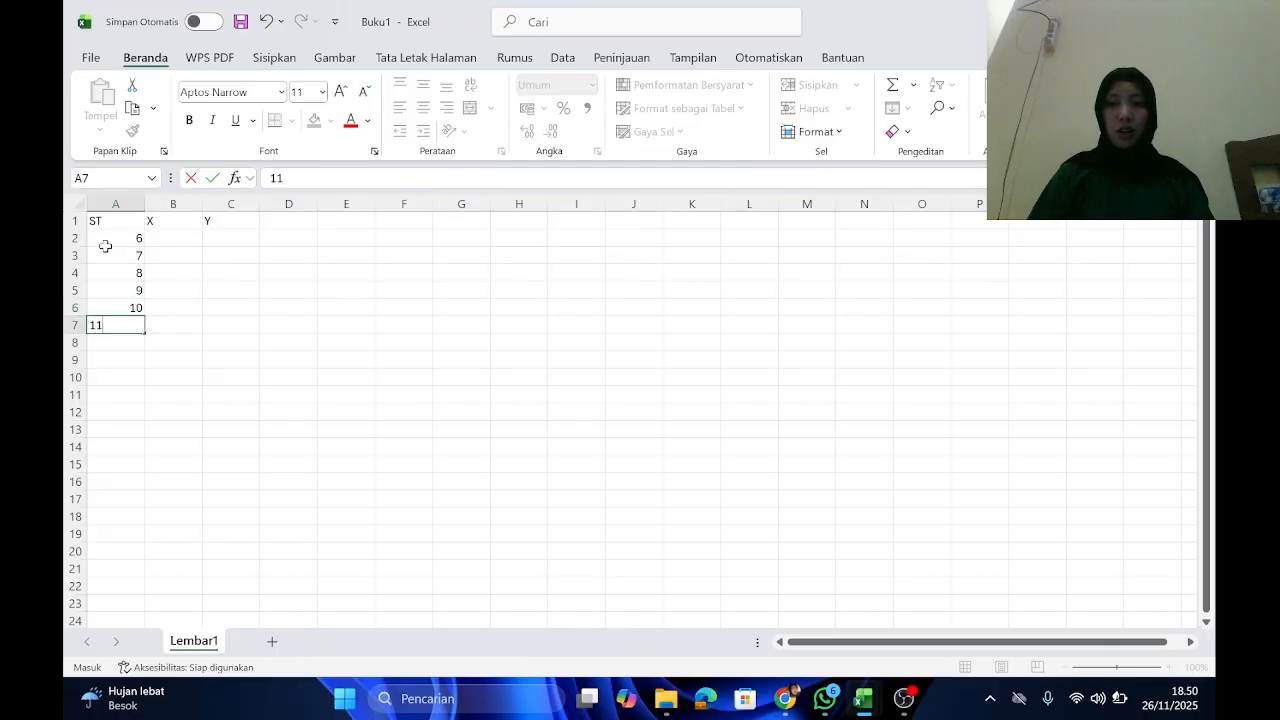
left_click(195, 284)
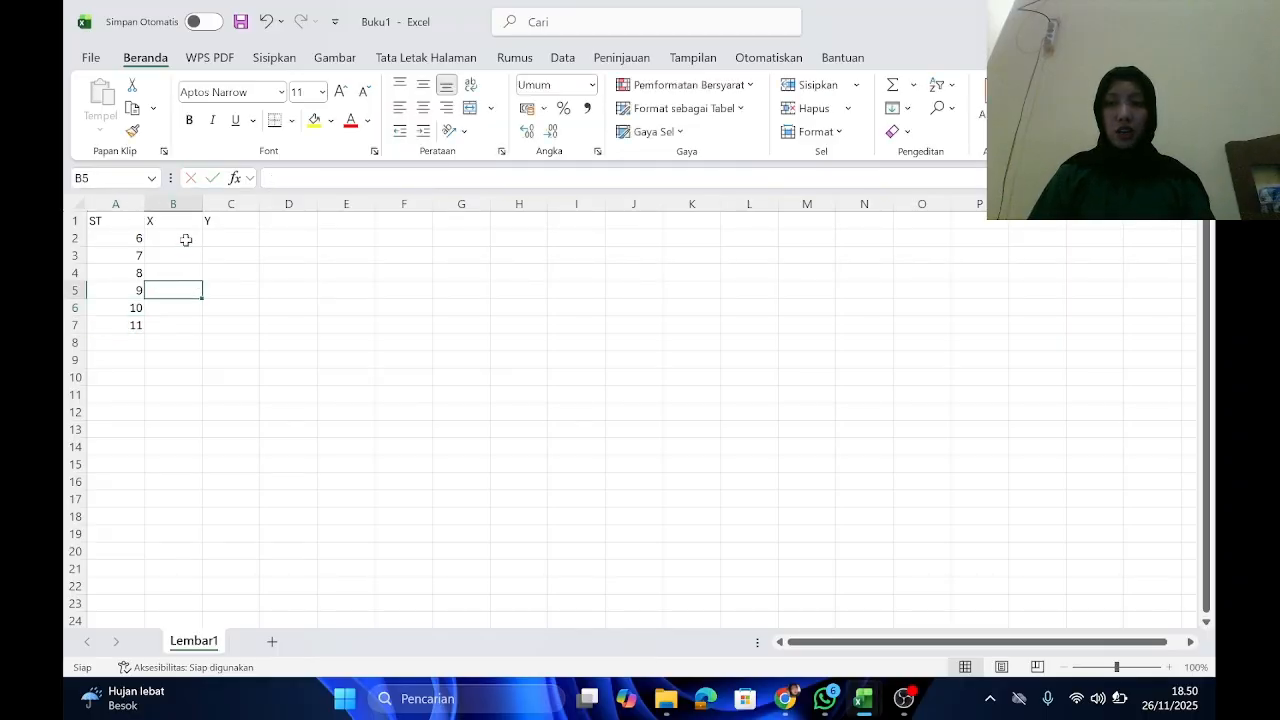
Step: Copy the Longitude values in D4 to D9 of the waypoint workbook into Buku1's X column, starting at B2
left_click(186, 240)
mouse_move(862, 700)
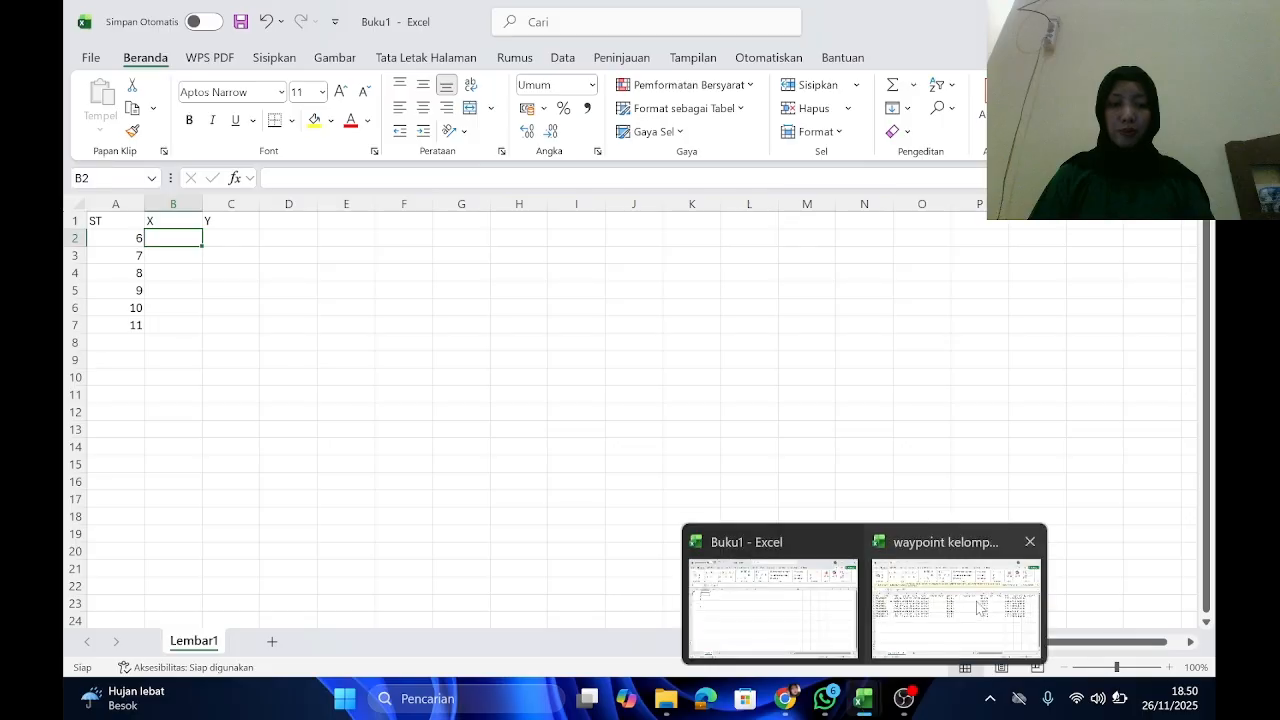
left_click(980, 607)
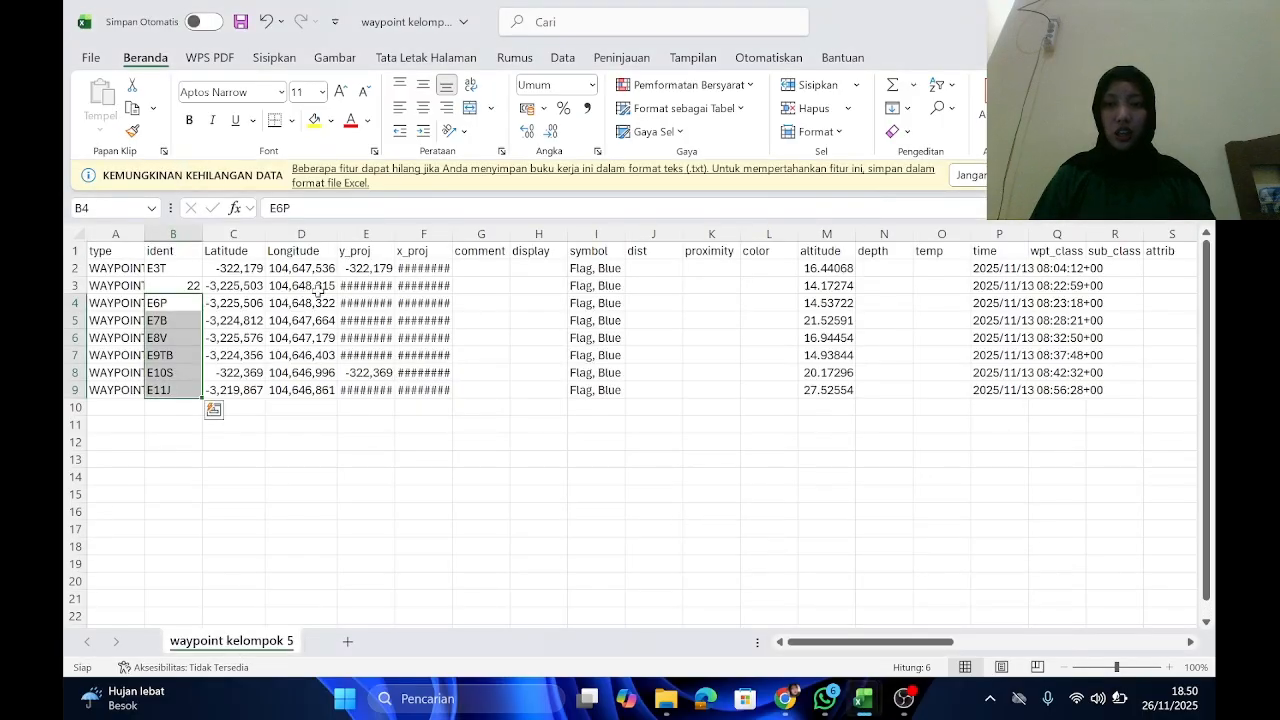
left_click_drag(308, 302, 310, 392)
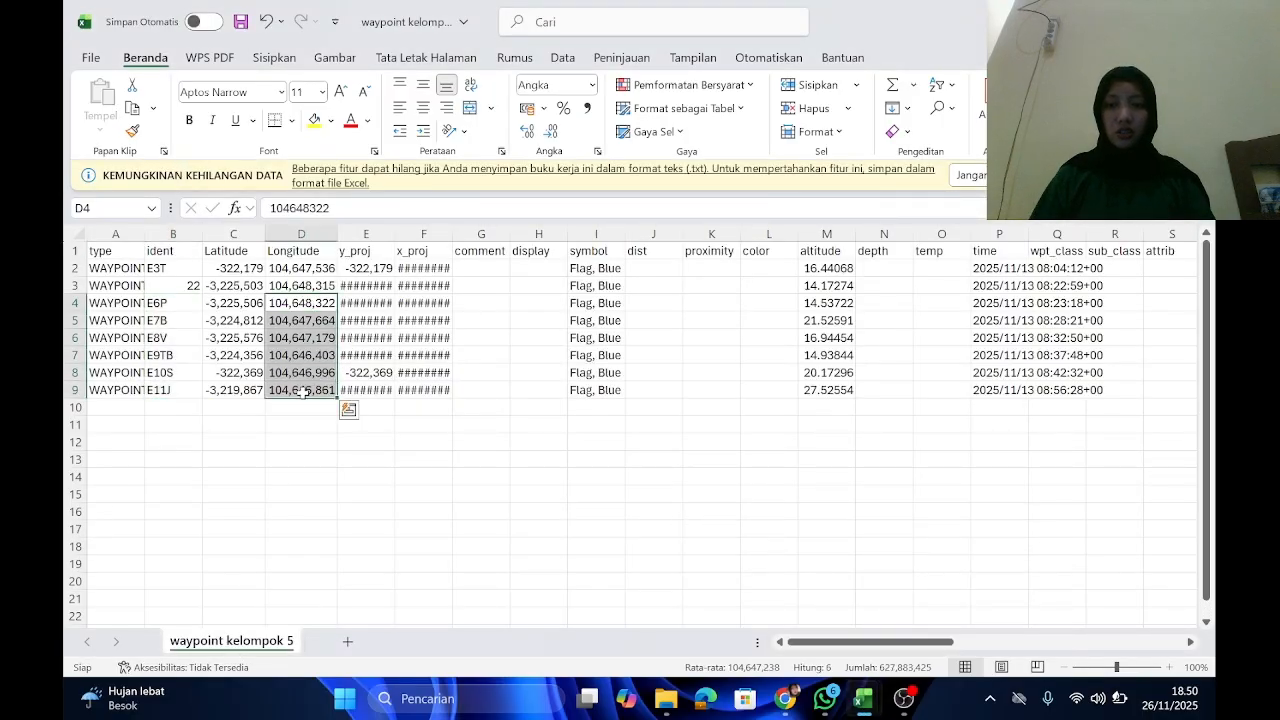
key("ctrl+c")
mouse_move(866, 695)
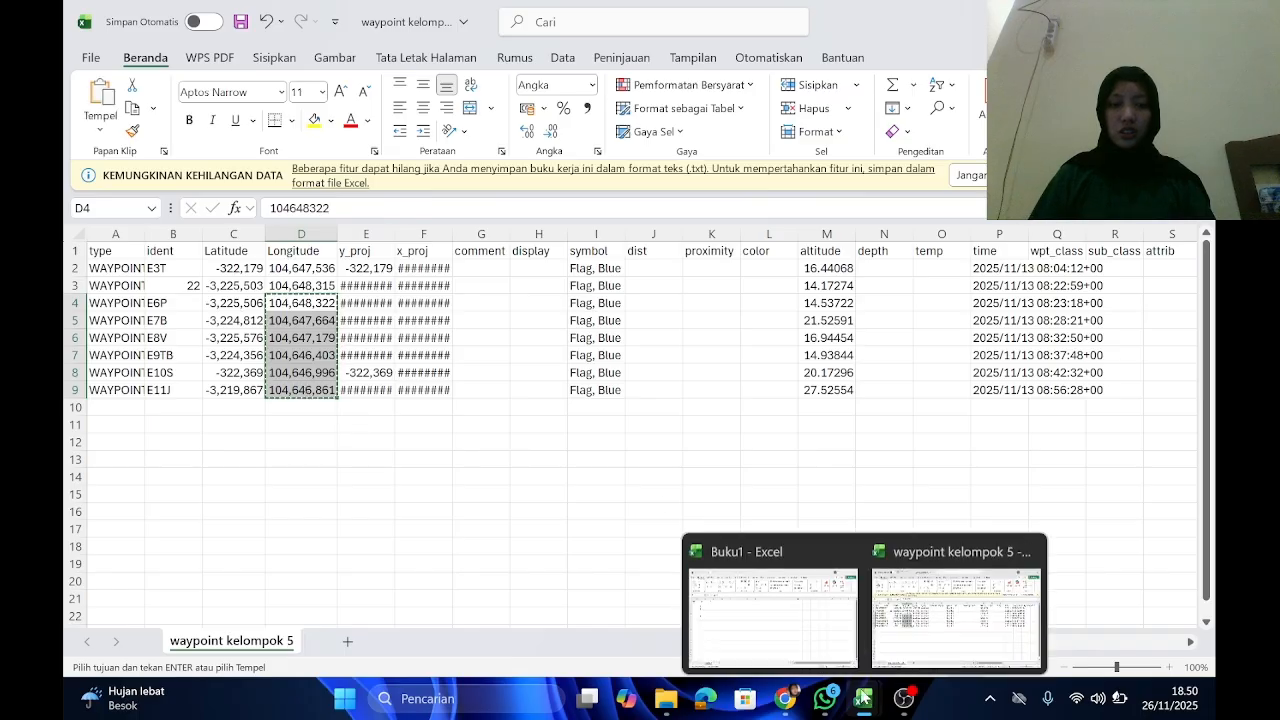
left_click(744, 604)
key("ctrl+v")
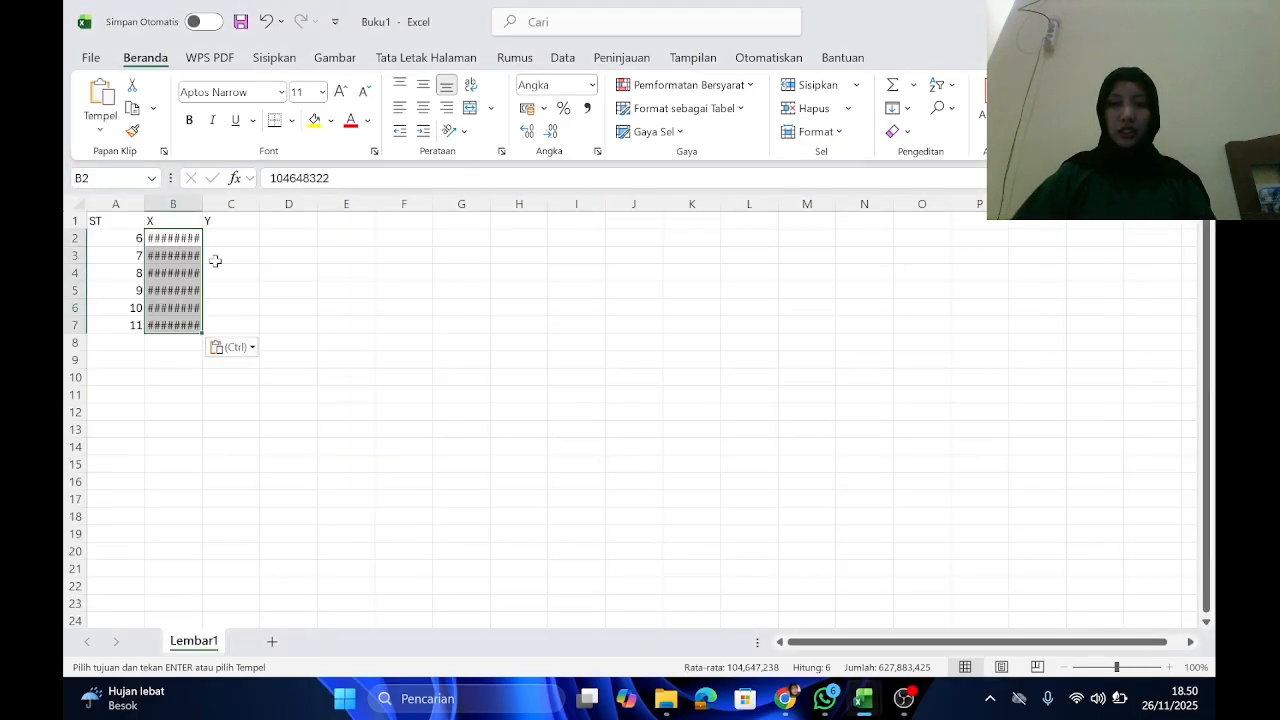
Step: Fit the X column's width to its values and copy Latitude values C4 to C9 of the waypoint workbook into Buku1's Y column, starting at C2
double_click(203, 197)
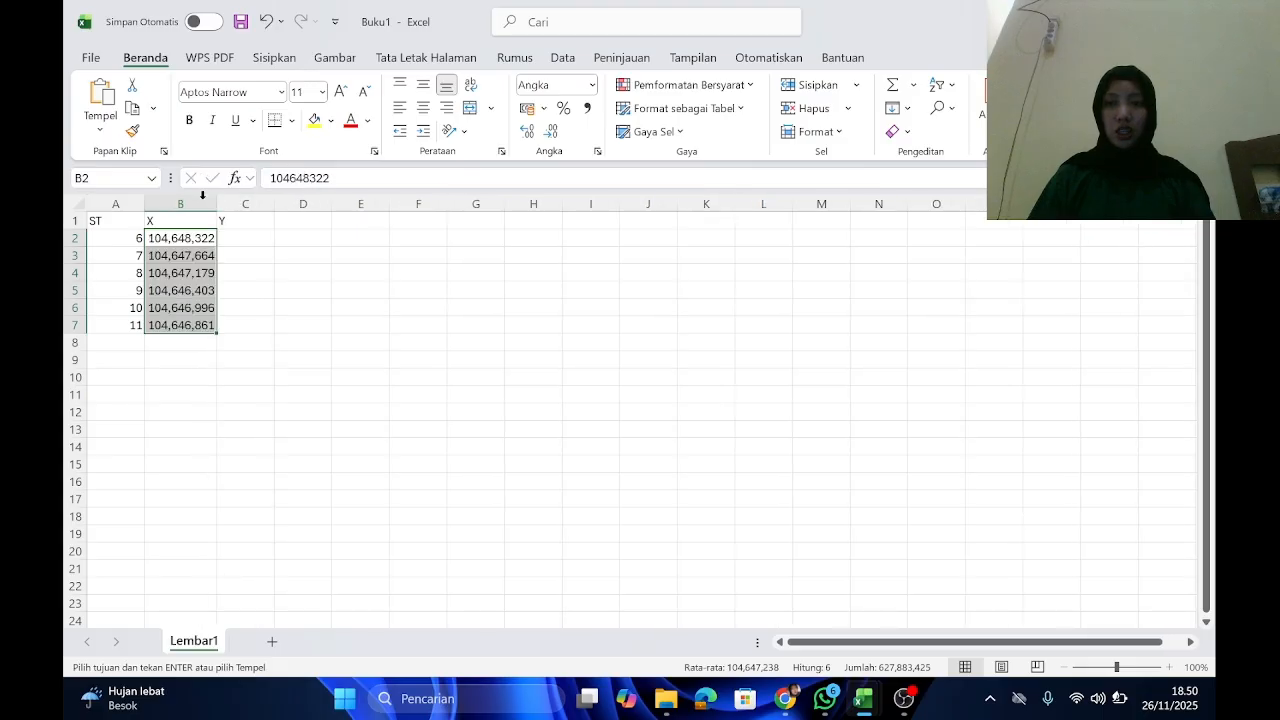
left_click(260, 243)
mouse_move(866, 704)
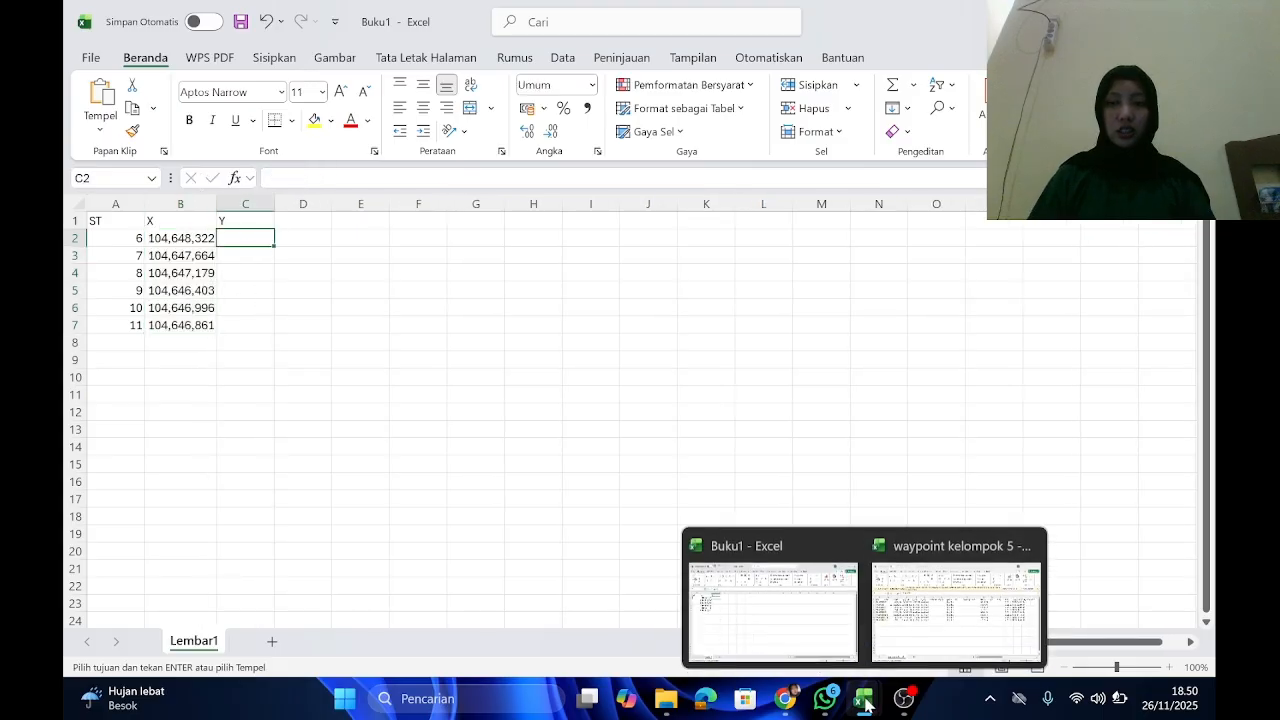
left_click(897, 613)
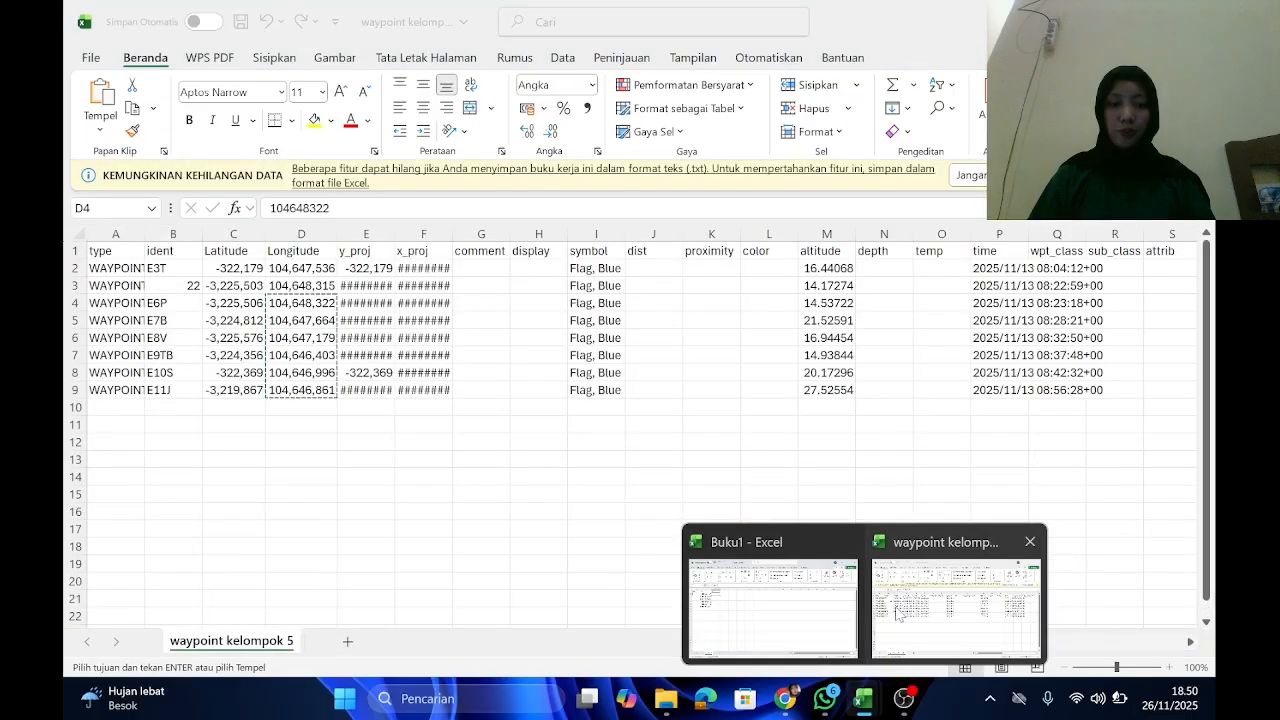
left_click(897, 613)
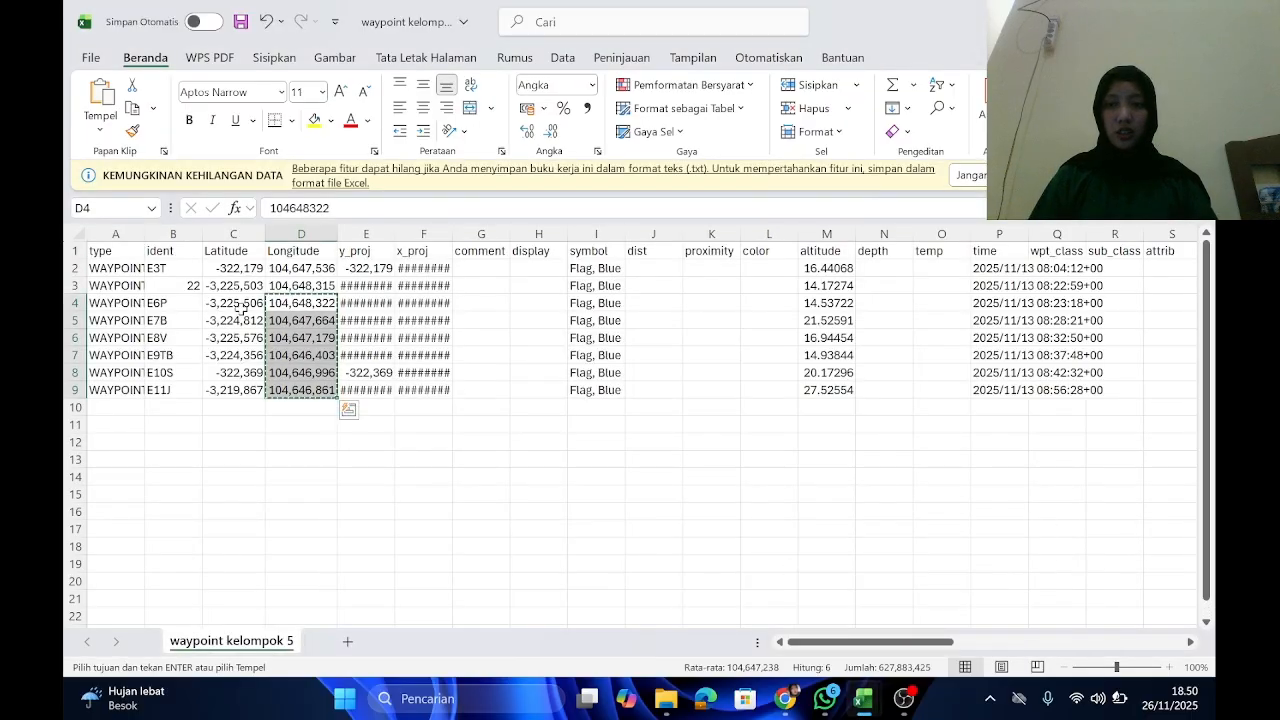
left_click_drag(242, 304, 240, 391)
key("ctrl+c")
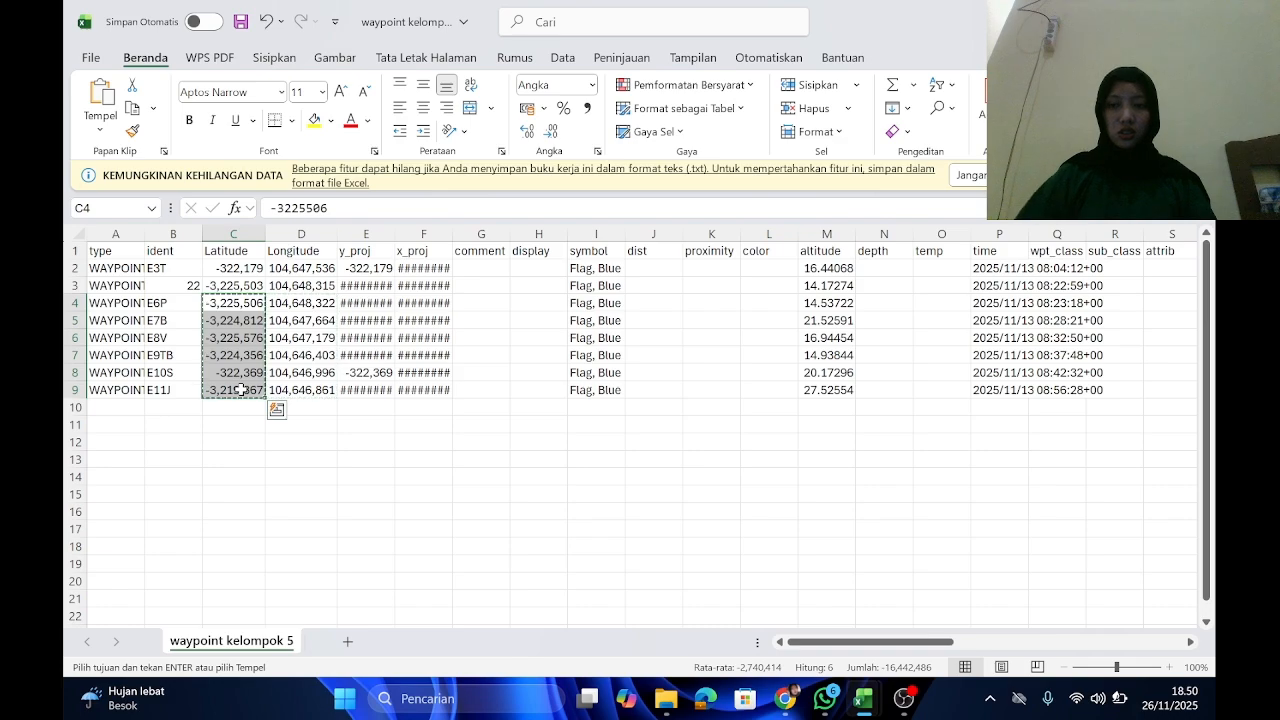
mouse_move(862, 698)
left_click(766, 630)
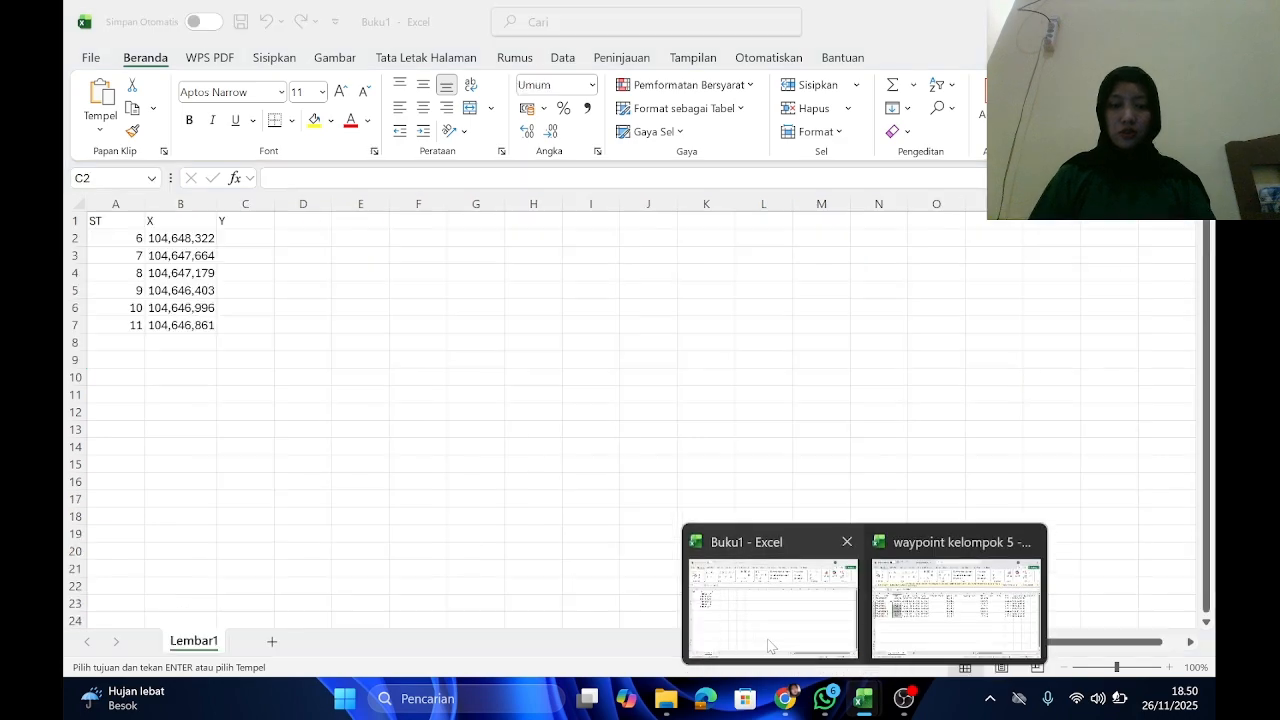
key("ctrl+v")
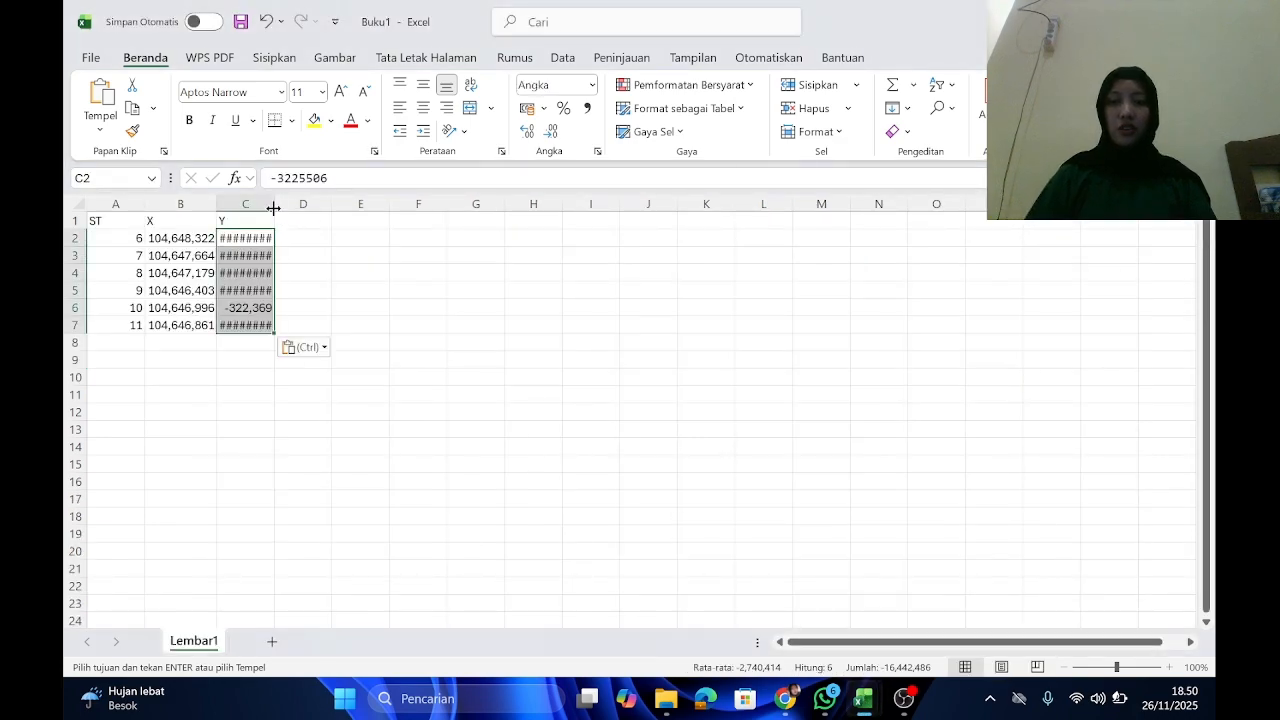
Step: Fit the width of Buku1's Y column to its pasted values
left_click_drag(273, 206, 272, 206)
double_click(273, 206)
left_click(366, 341)
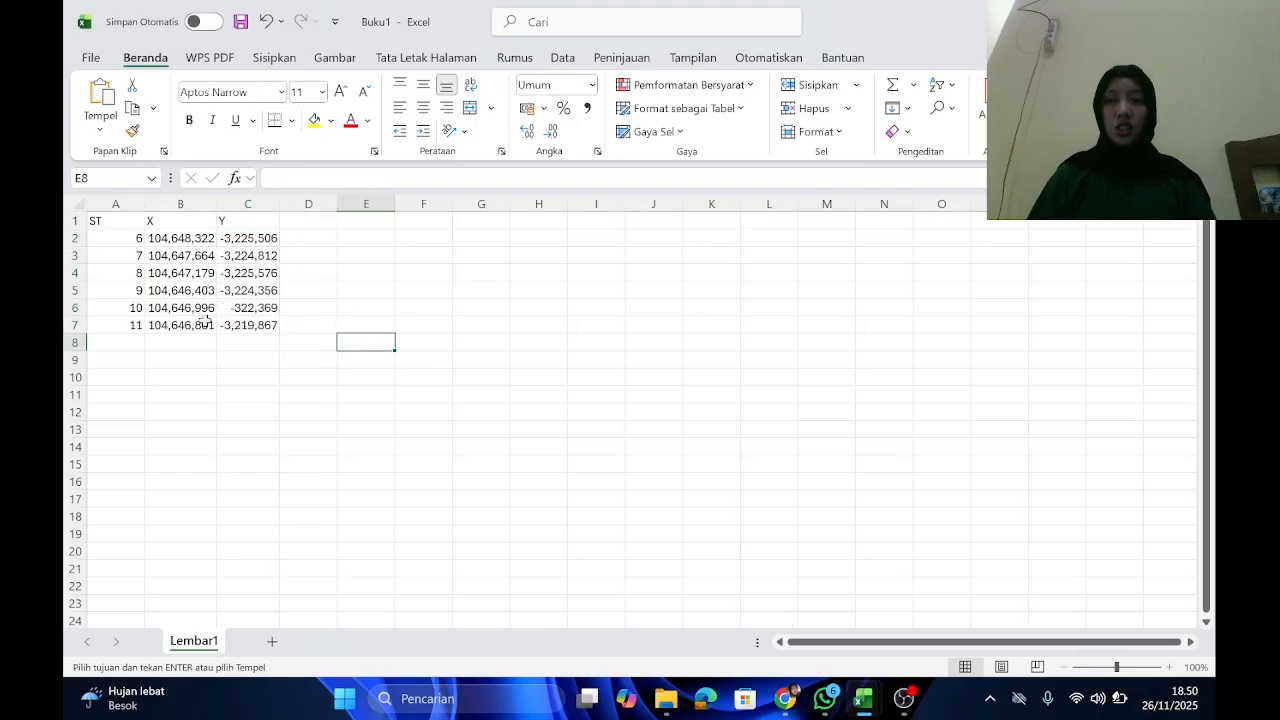
Step: Set the number format of the X and Y values in B2 to C7 to Umum
left_click_drag(180, 242, 241, 310)
left_click_drag(247, 365, 200, 322)
left_click(316, 396)
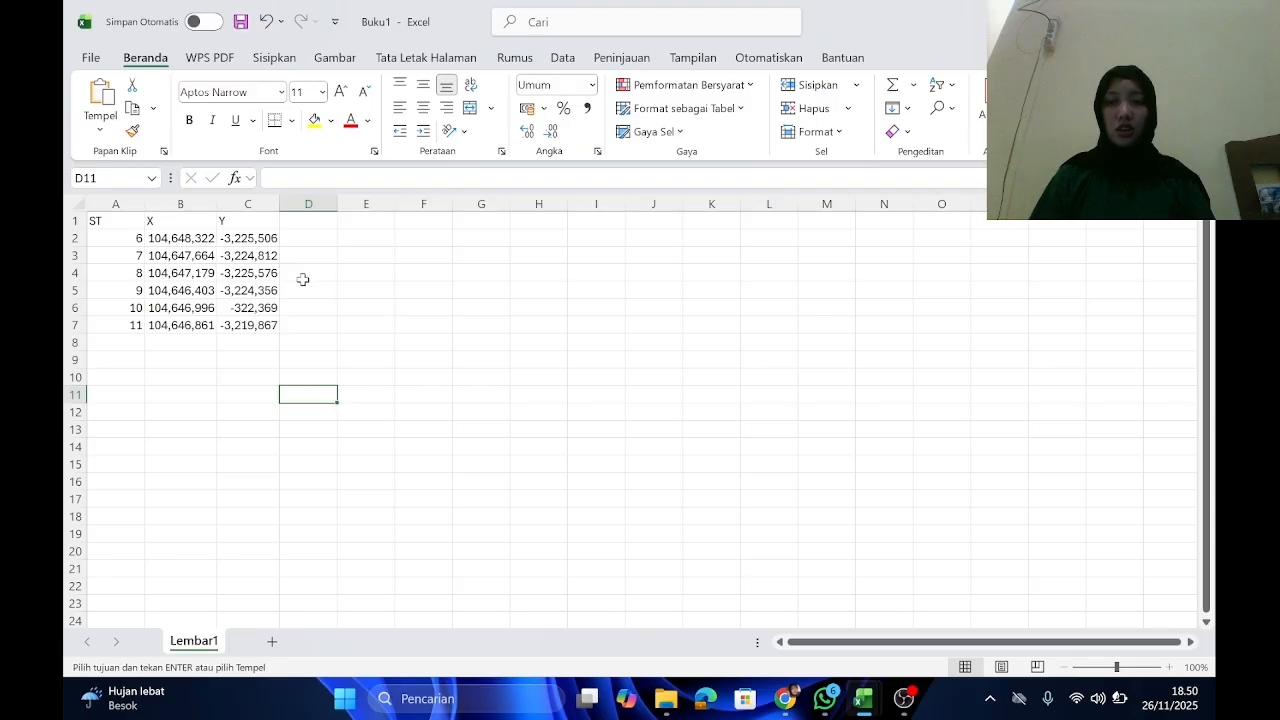
left_click_drag(190, 240, 251, 323)
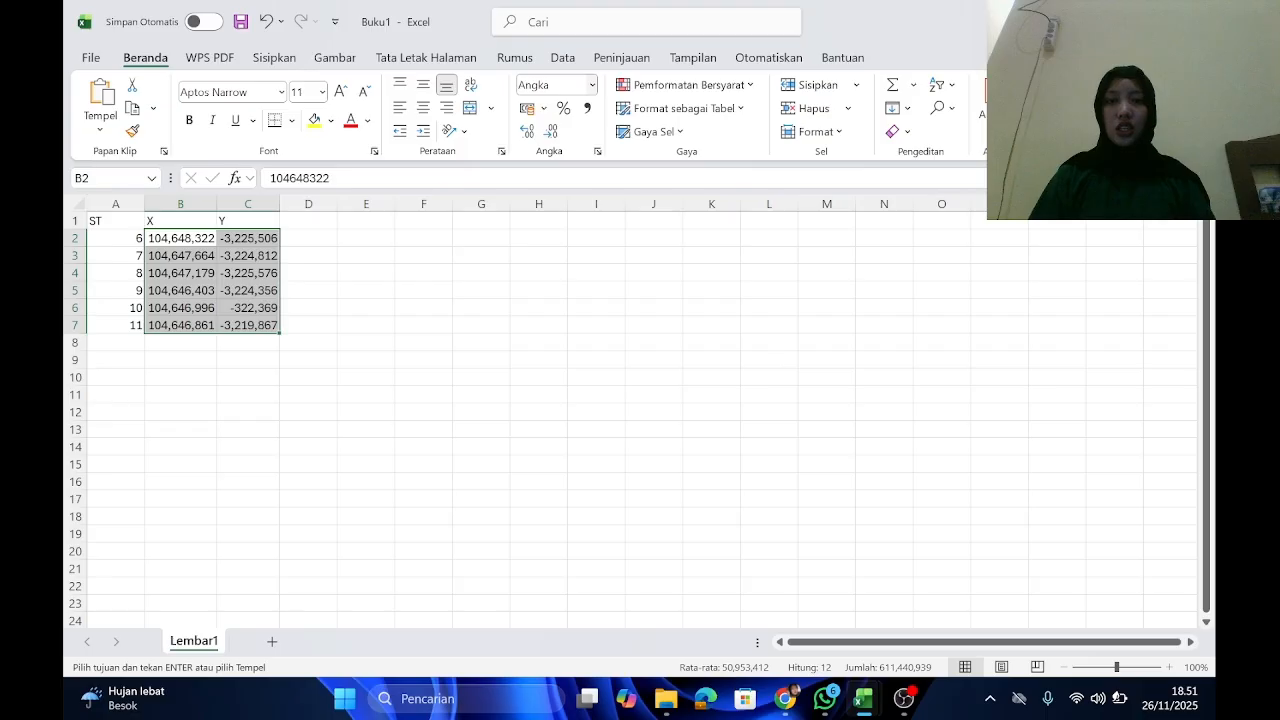
left_click(592, 85)
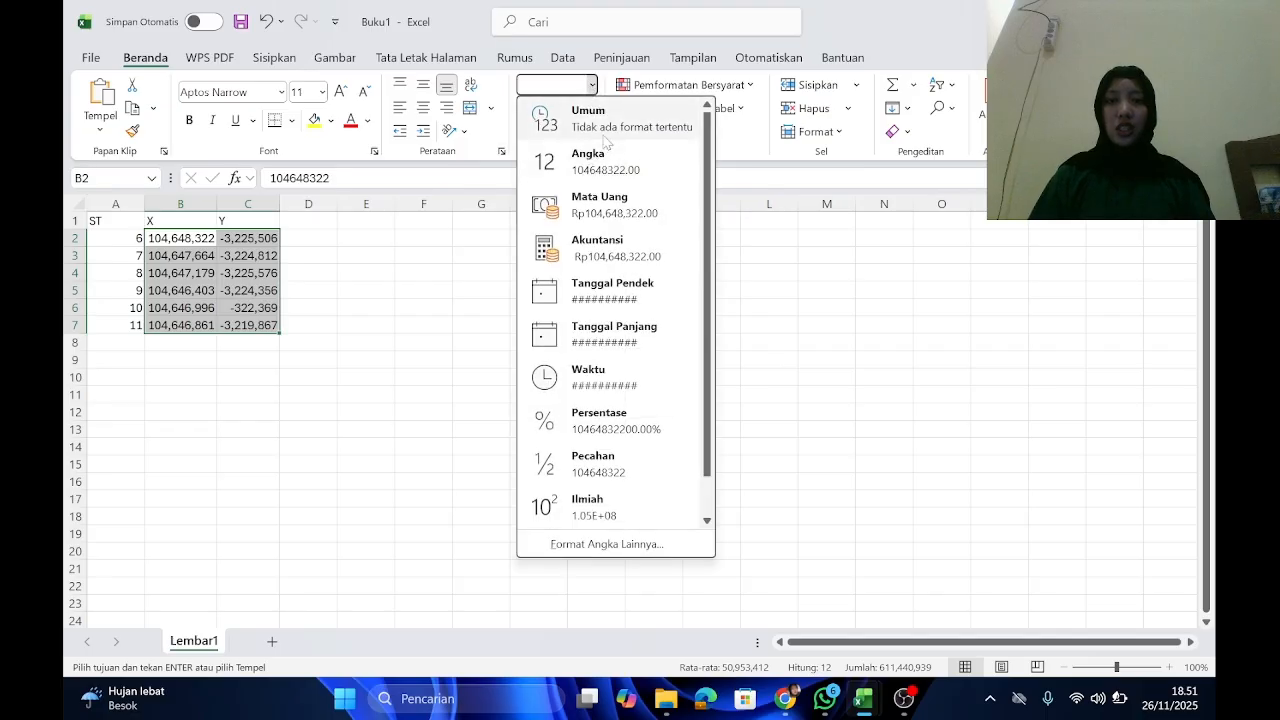
left_click(604, 130)
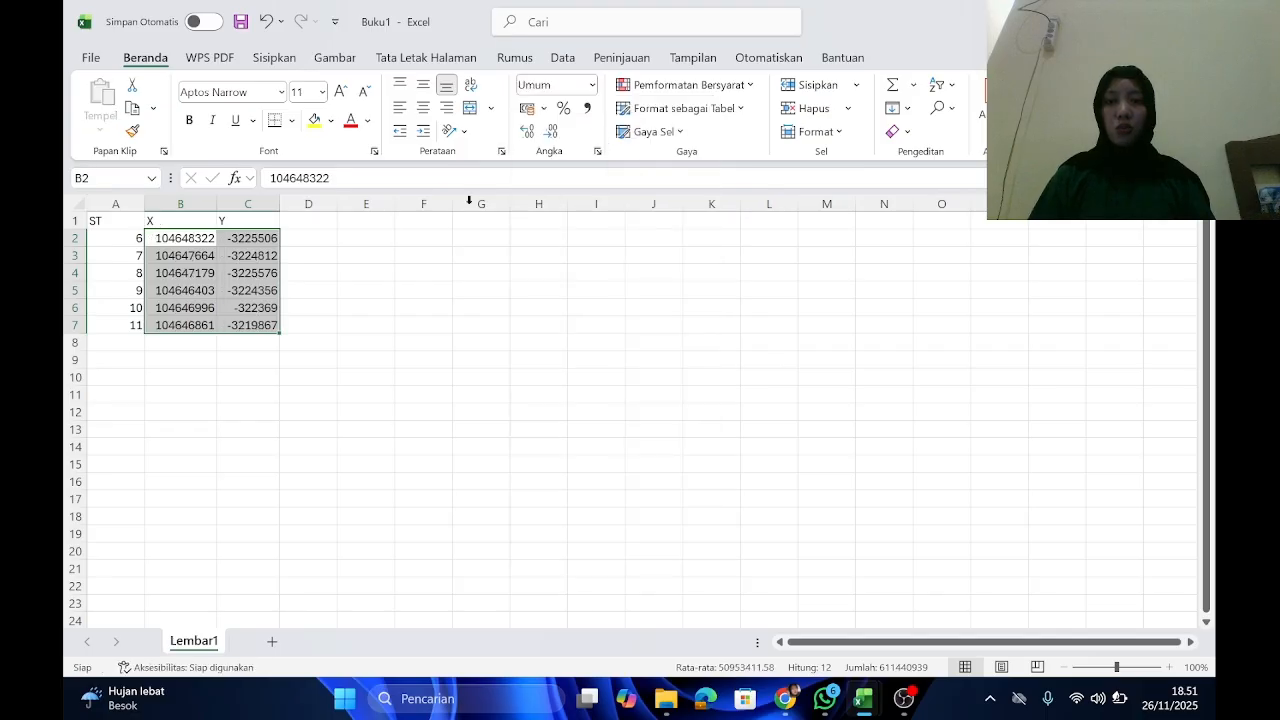
Step: Rewrite the coordinates in B2 to C7 as decimal degrees, with a decimal point after 104 in each X value and after -3 in each Y value
left_click(206, 255)
left_click(200, 238)
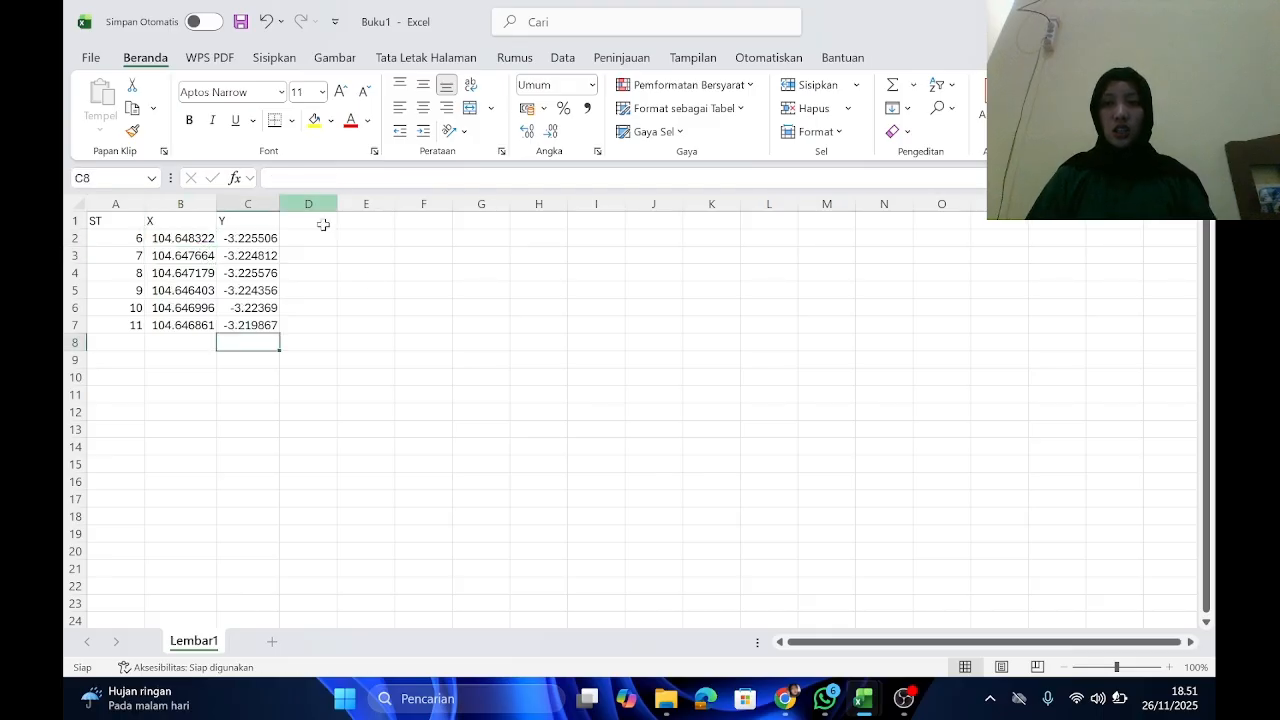
left_click(380, 302)
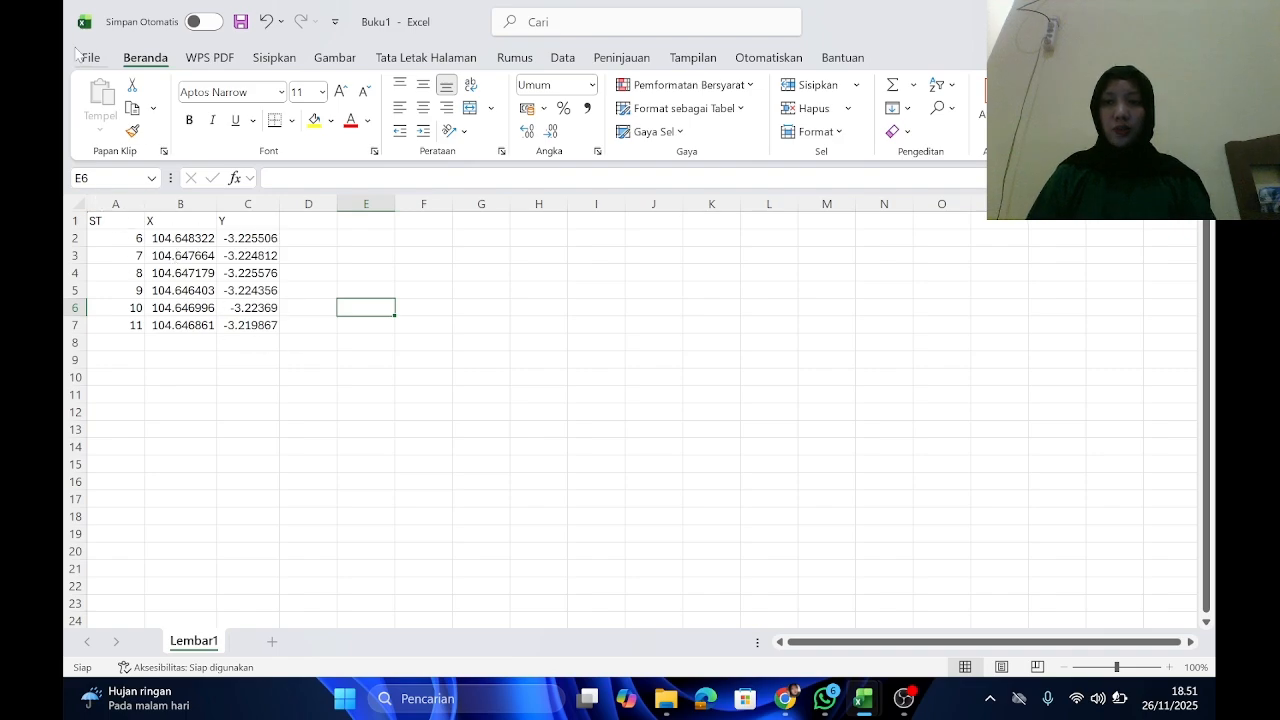
Step: Save the workbook as wp in the Tugas Indraja folder, in the Teks (Berbatas tab) (*.txt) format
left_click(80, 57)
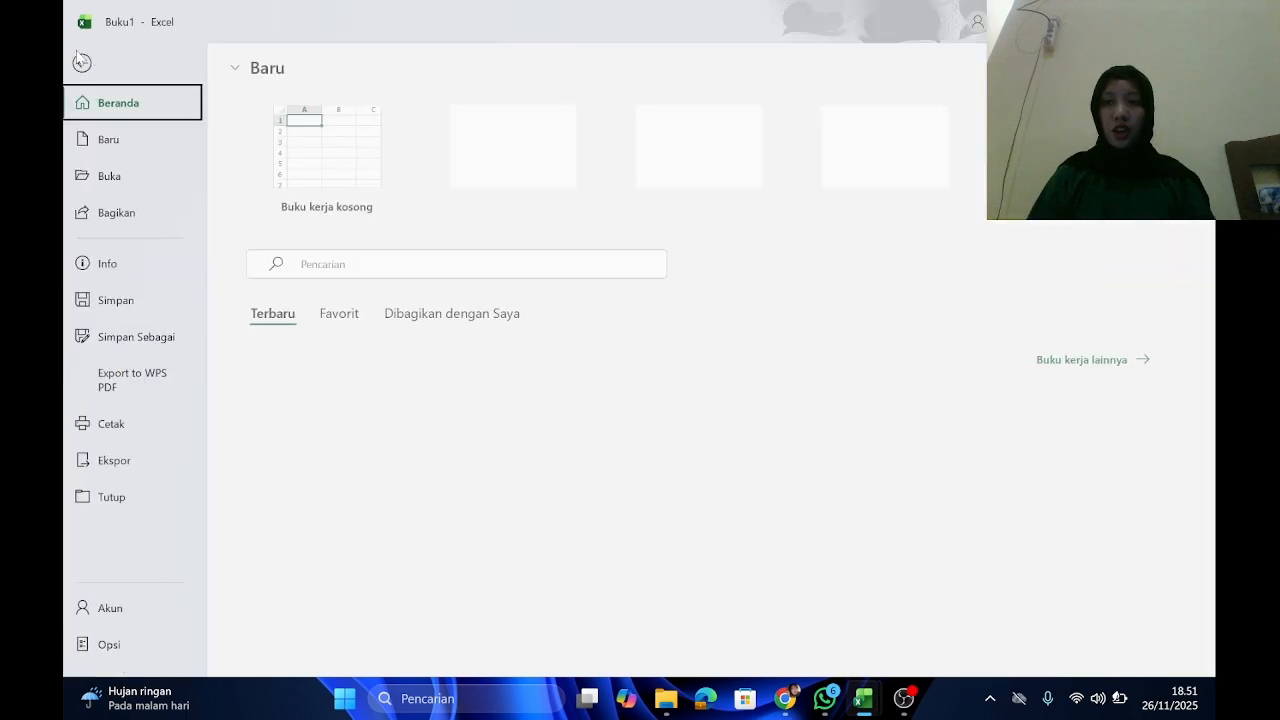
left_click(147, 338)
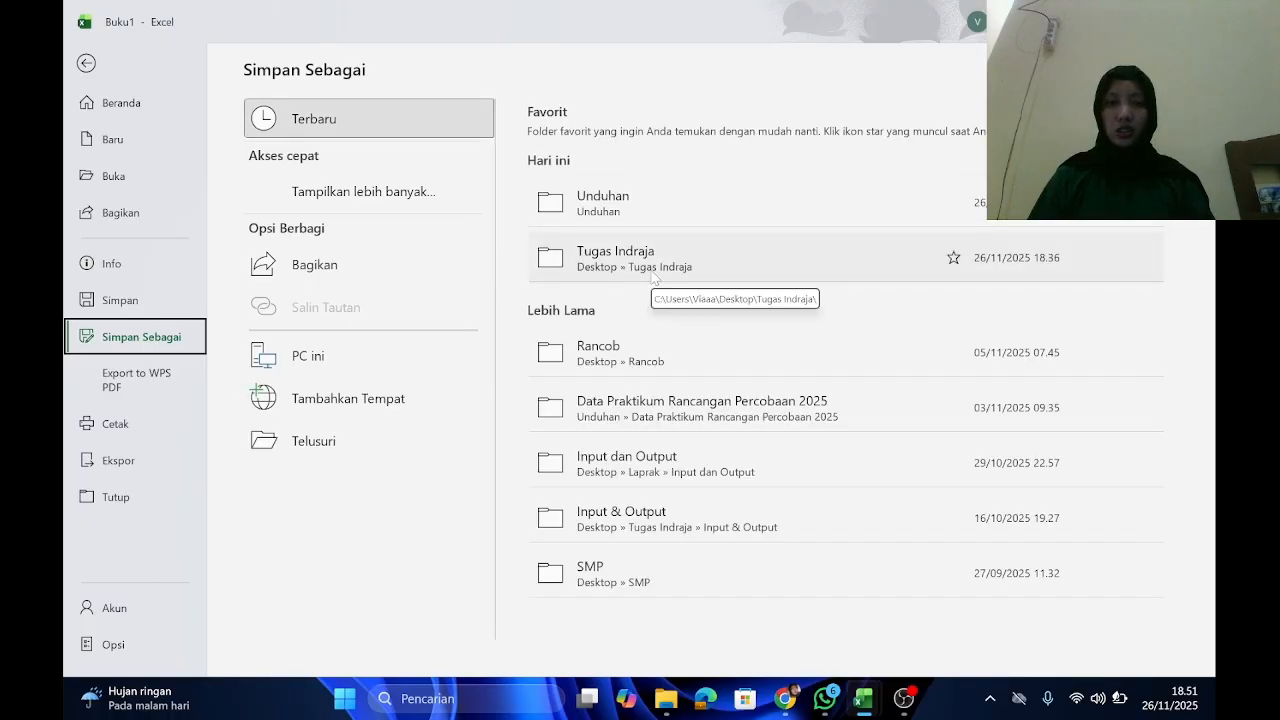
left_click(653, 276)
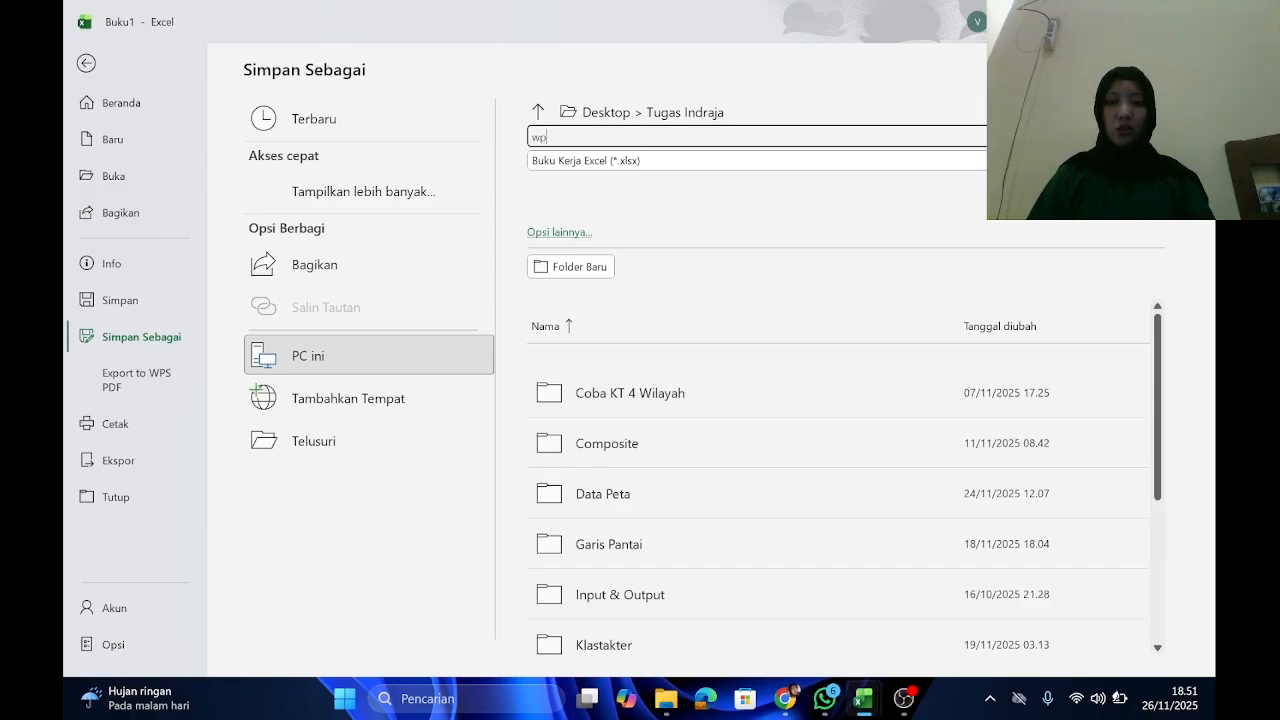
left_click(605, 162)
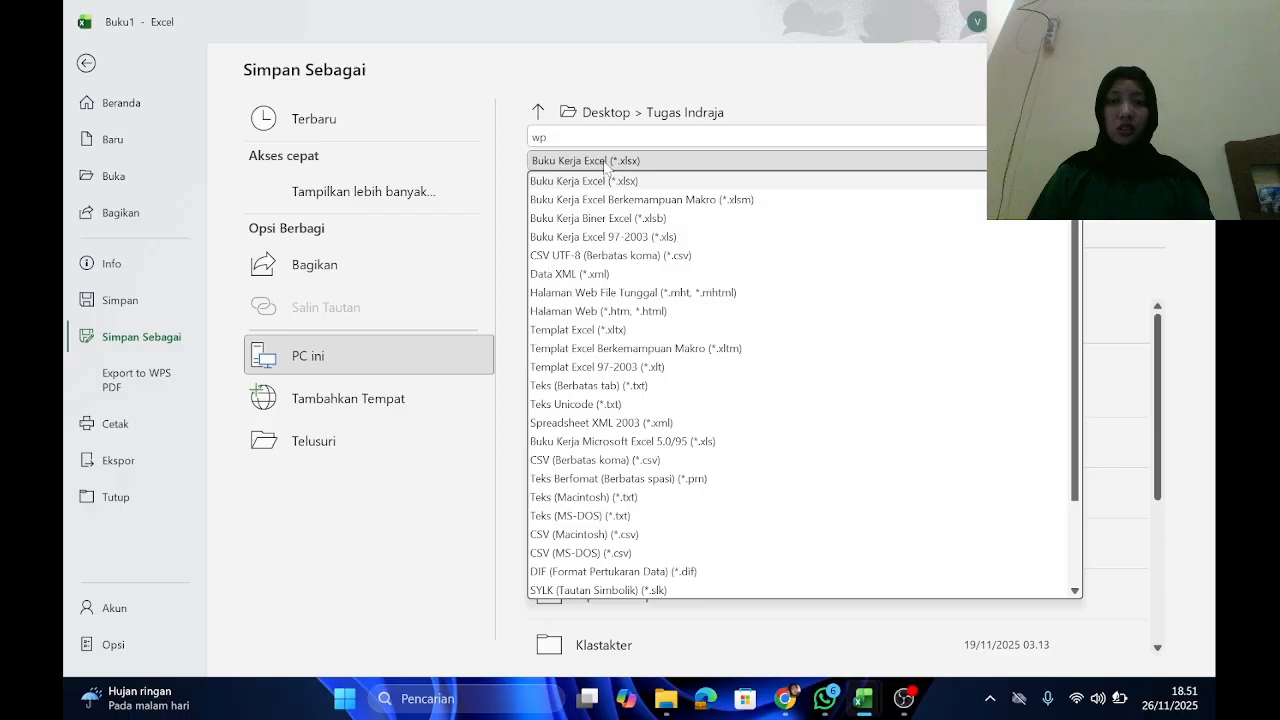
left_click(660, 387)
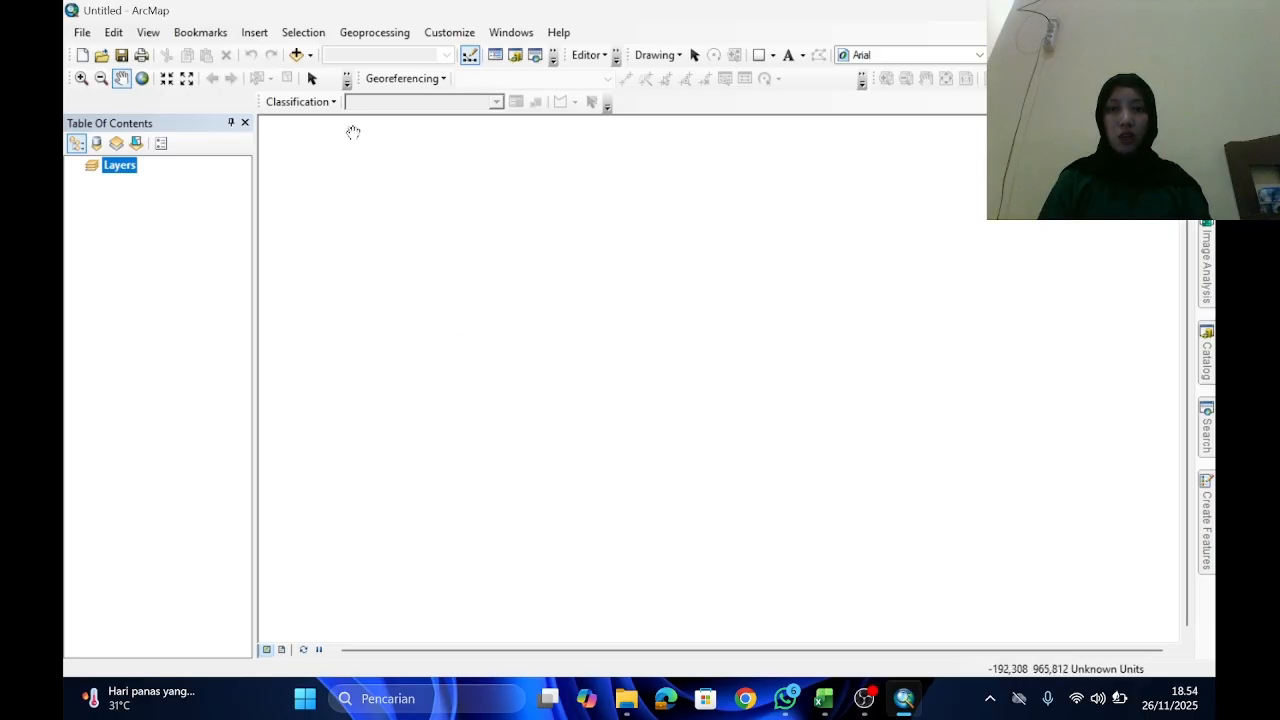
Step: Switch to ArcMap and add the raster Tutupan Lahan UNSRI.tif from the Data Tutupan Lahan folder in Downloads
left_click(296, 55)
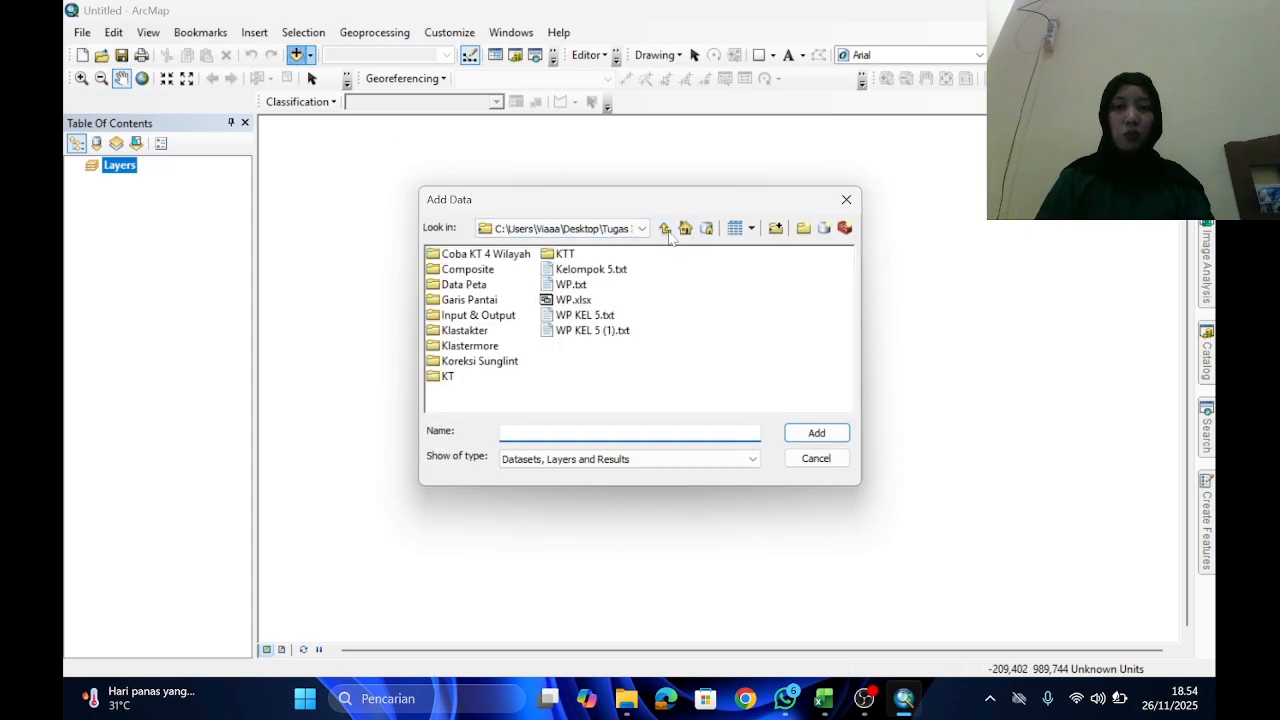
left_click(643, 229)
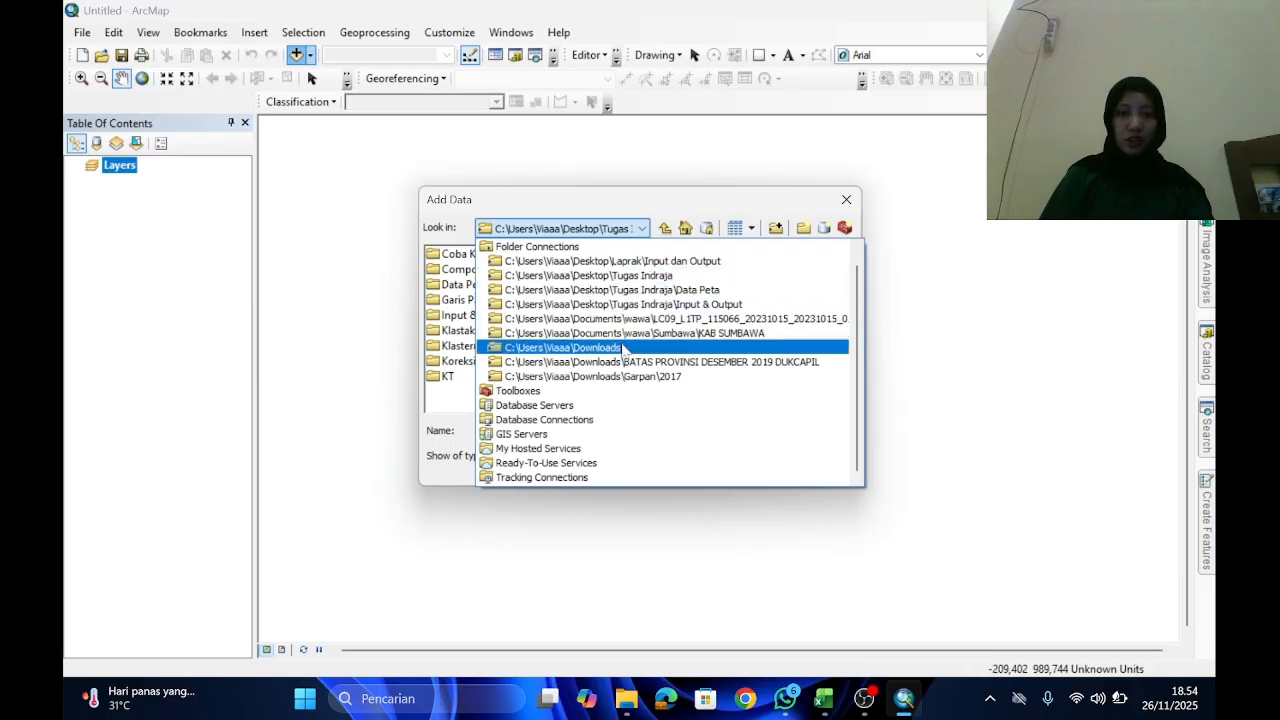
left_click(621, 346)
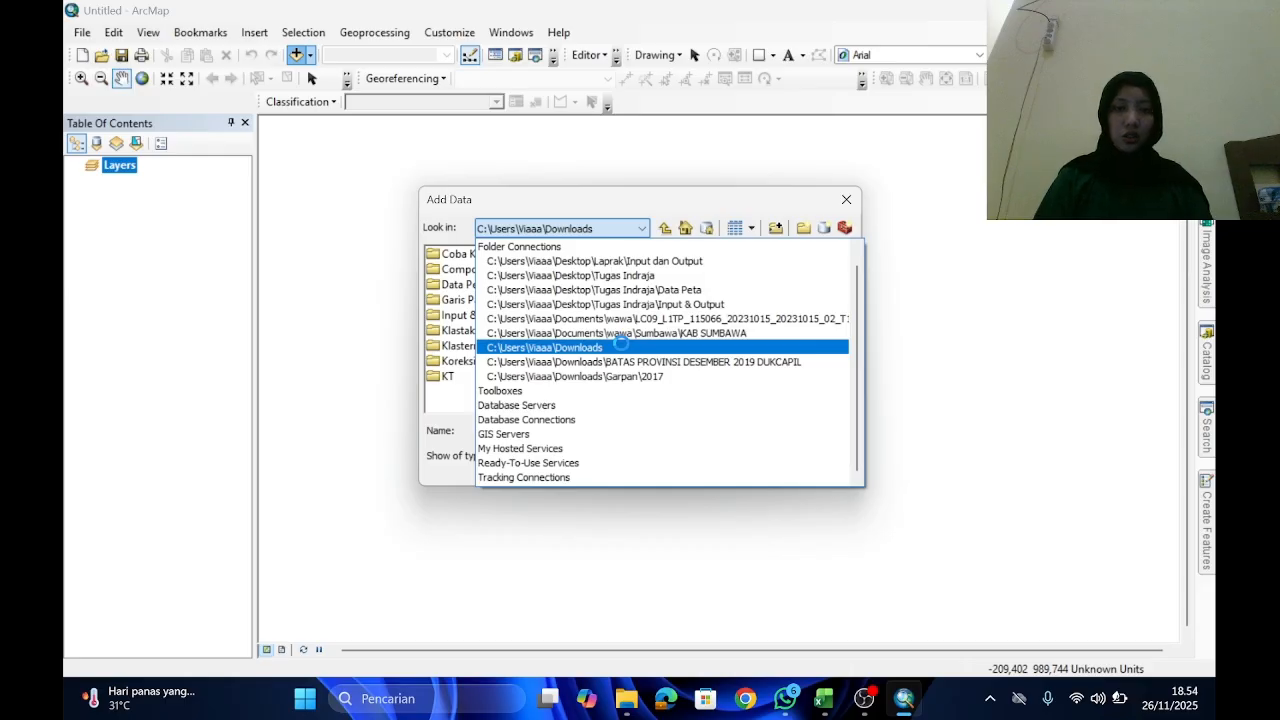
scroll(622, 351, "down", 2)
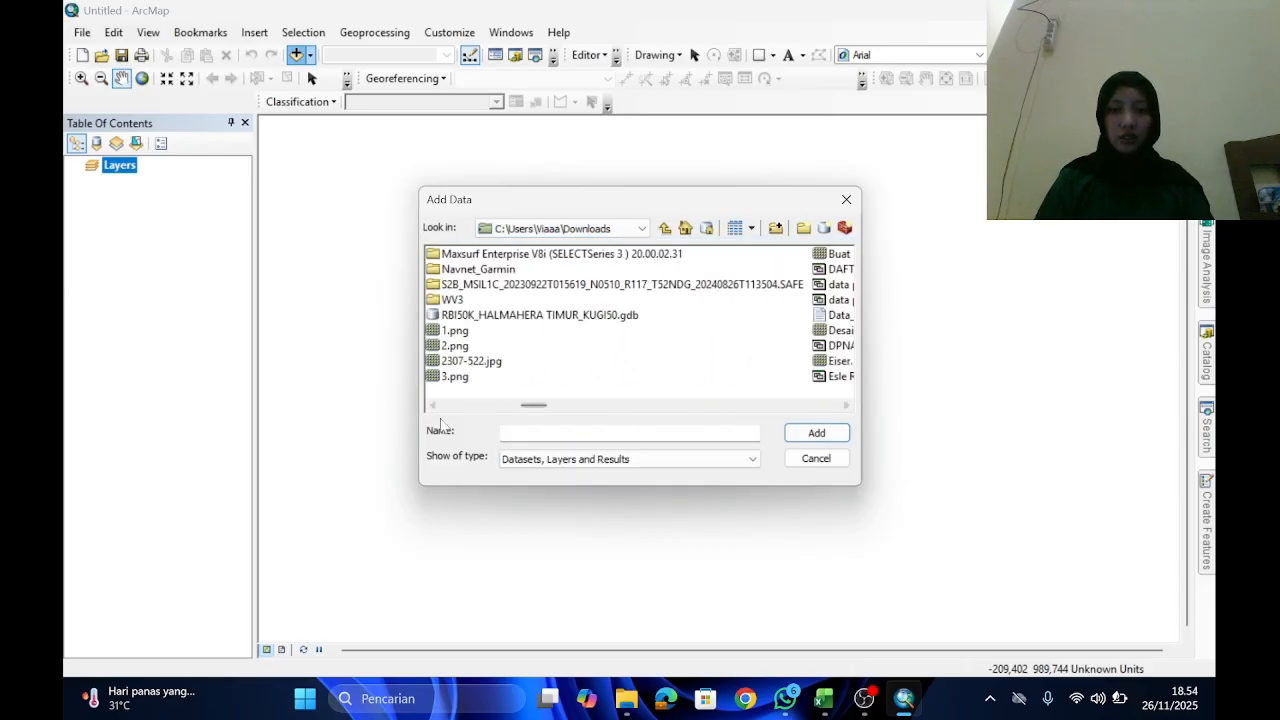
left_click(432, 405)
left_click(432, 405)
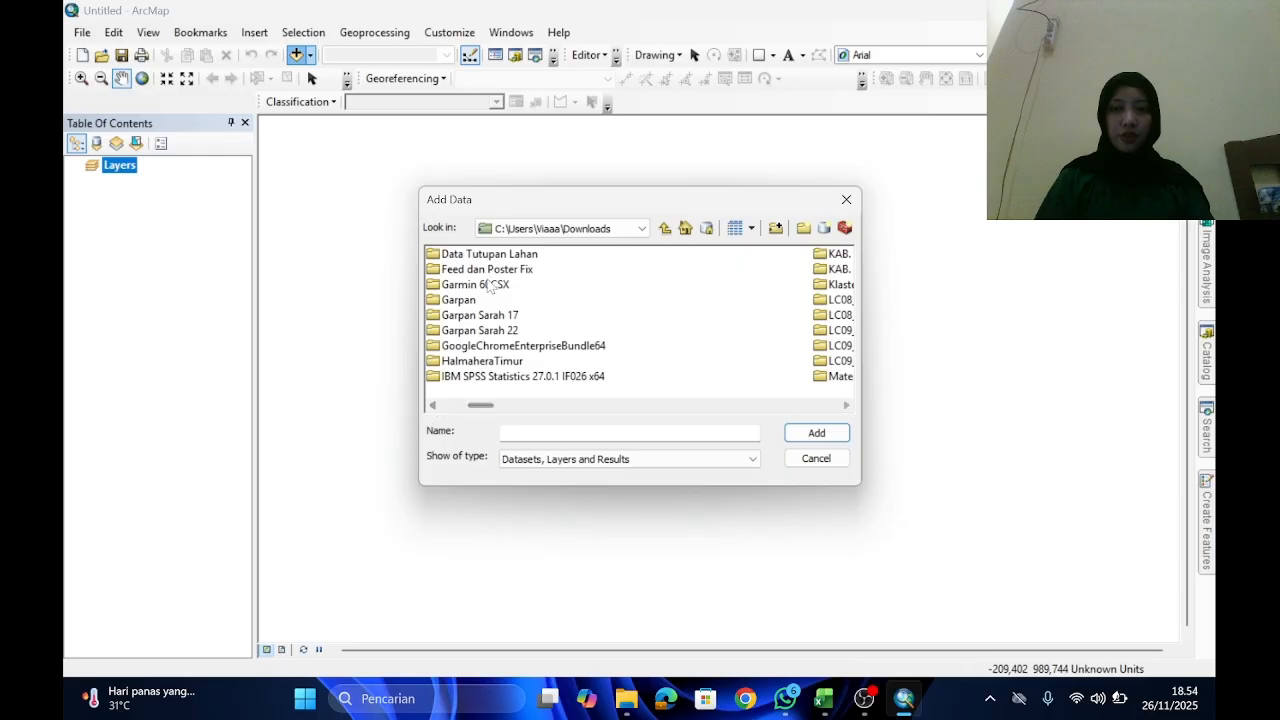
double_click(521, 260)
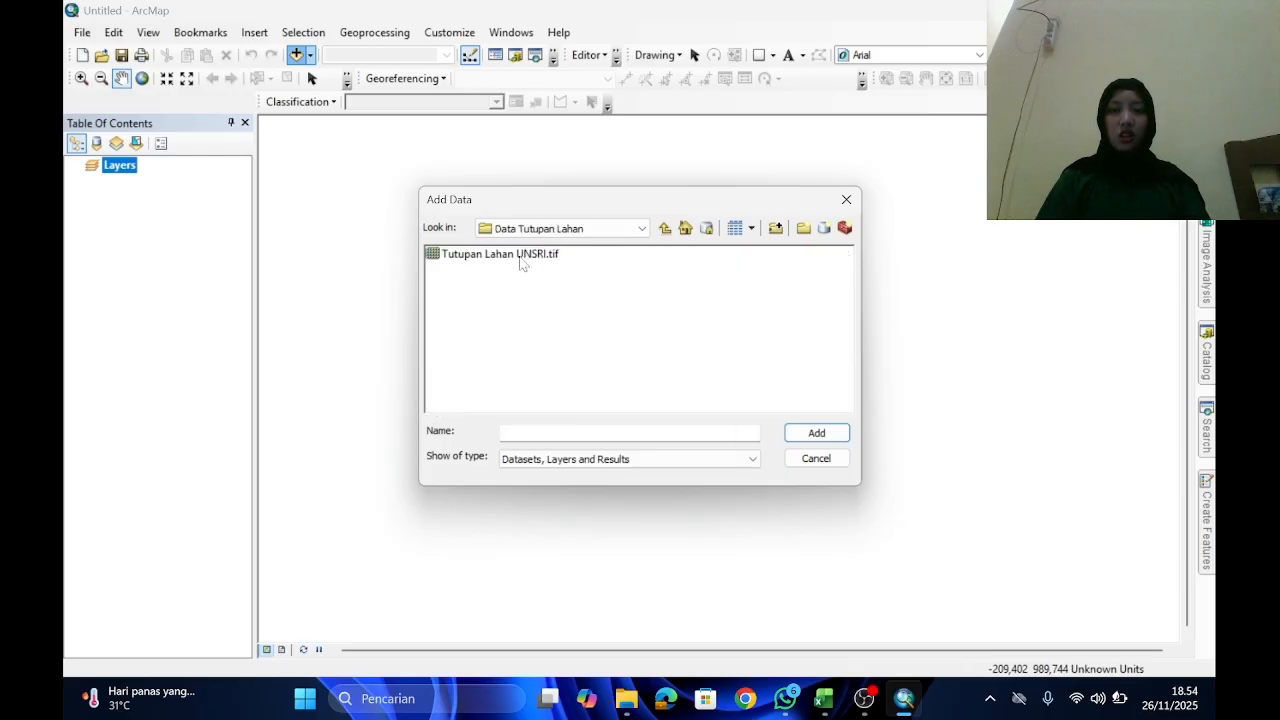
left_click(521, 258)
left_click(838, 433)
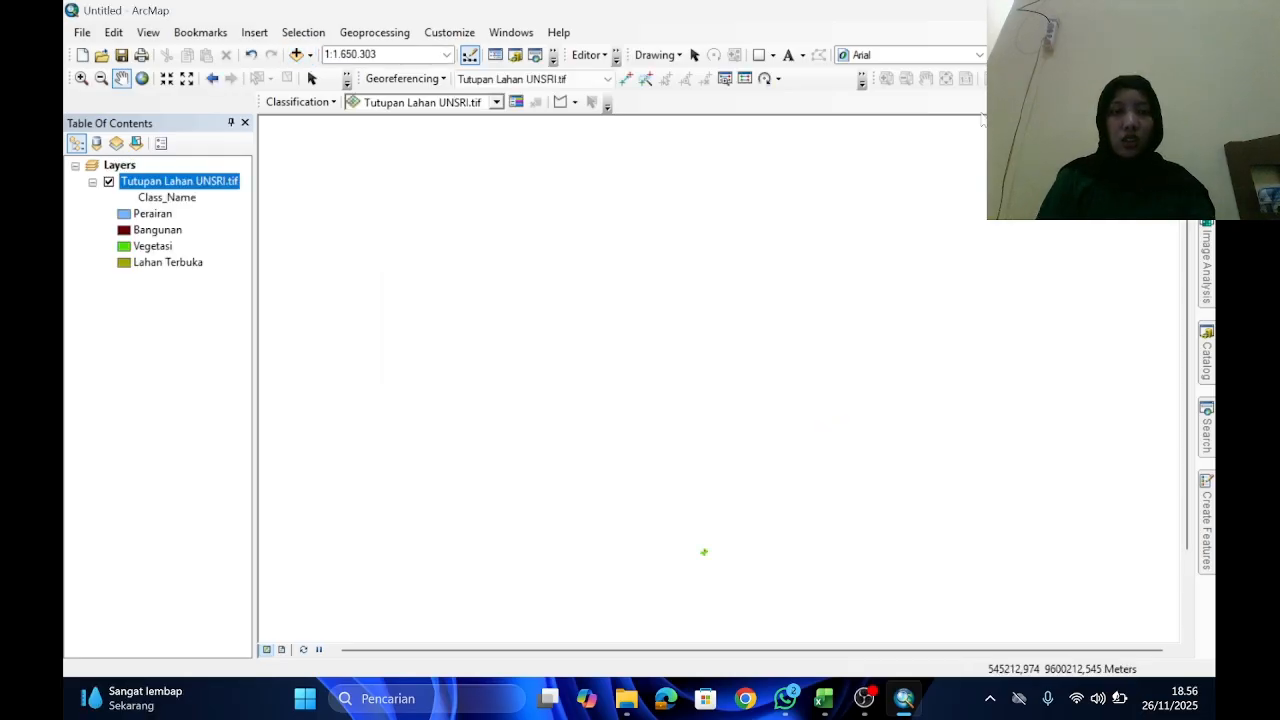
Step: Zoom in on the Tutupan Lahan UNSRI raster until it fills the map view, and centre it
left_click_drag(712, 499, 691, 386)
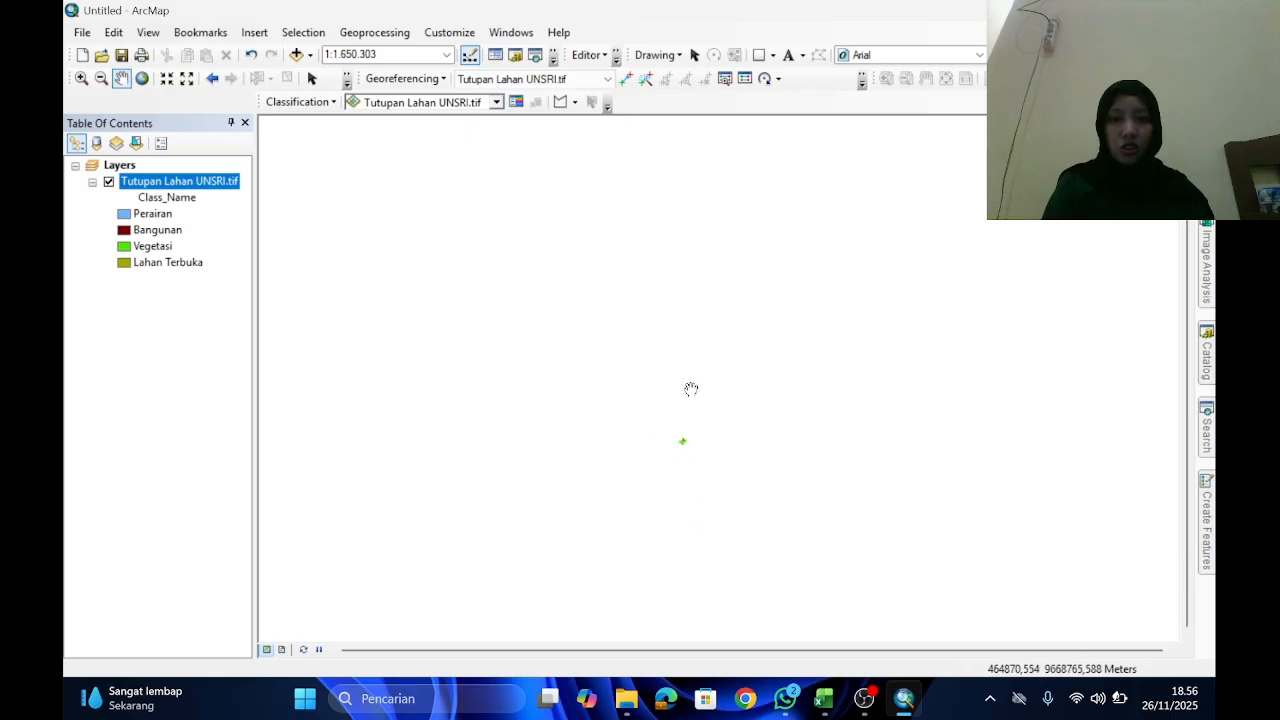
left_click(82, 78)
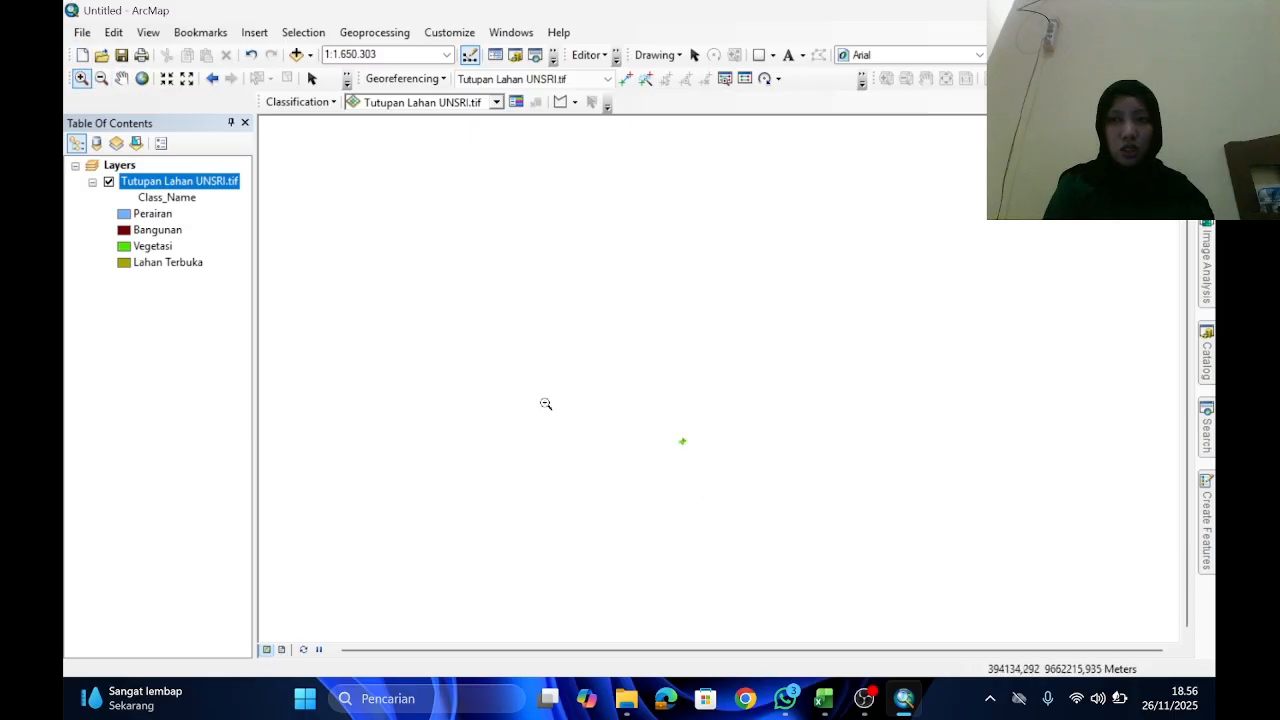
left_click_drag(675, 436, 686, 449)
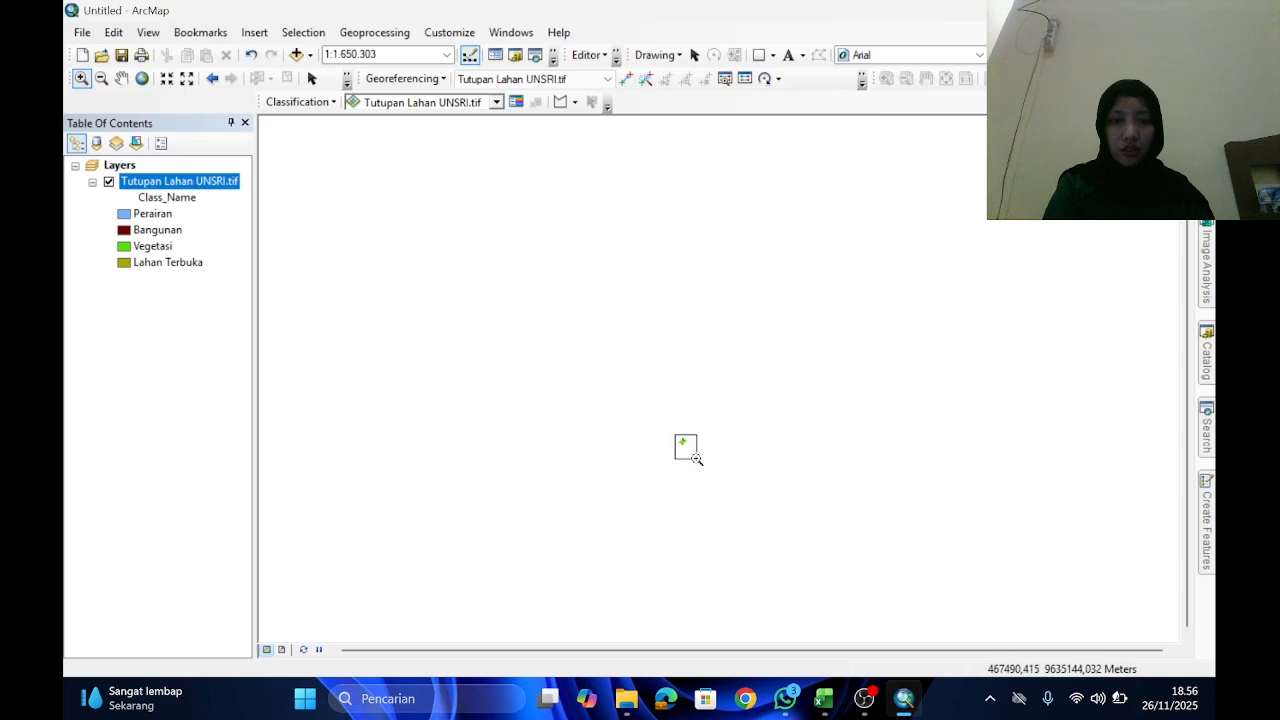
left_click_drag(446, 210, 826, 518)
scroll(831, 481, "up", 1)
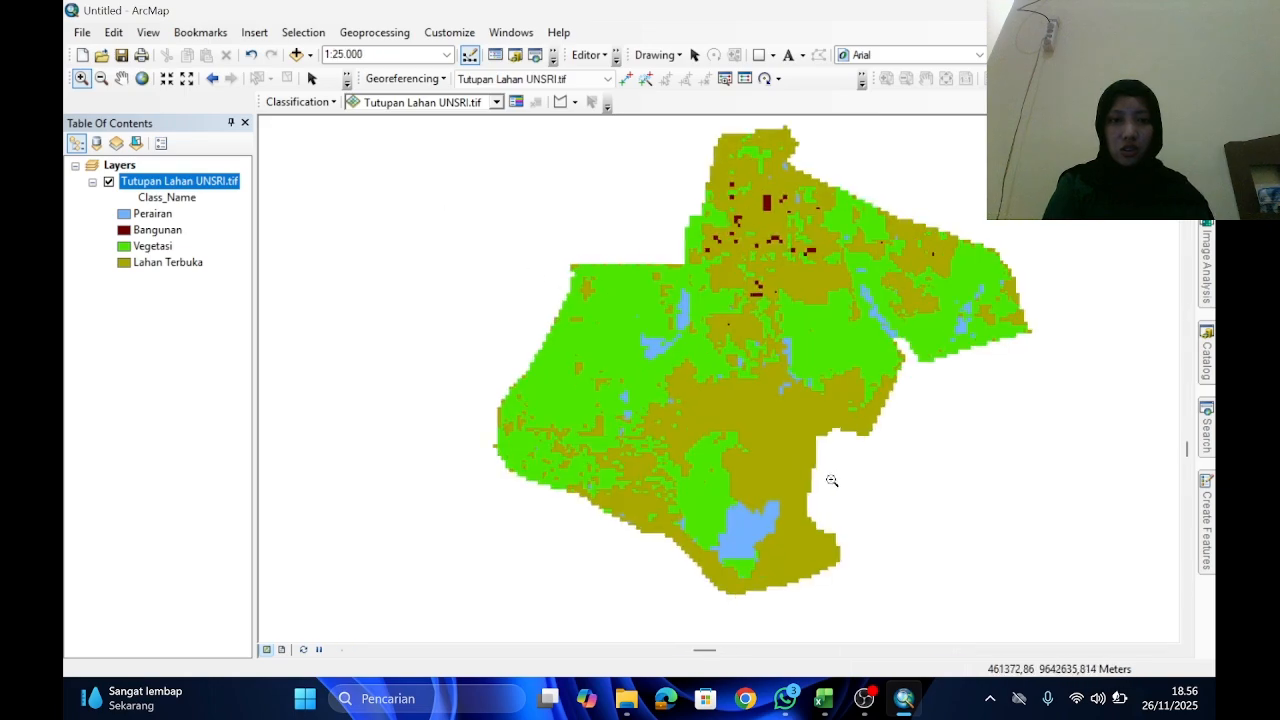
left_click(121, 80)
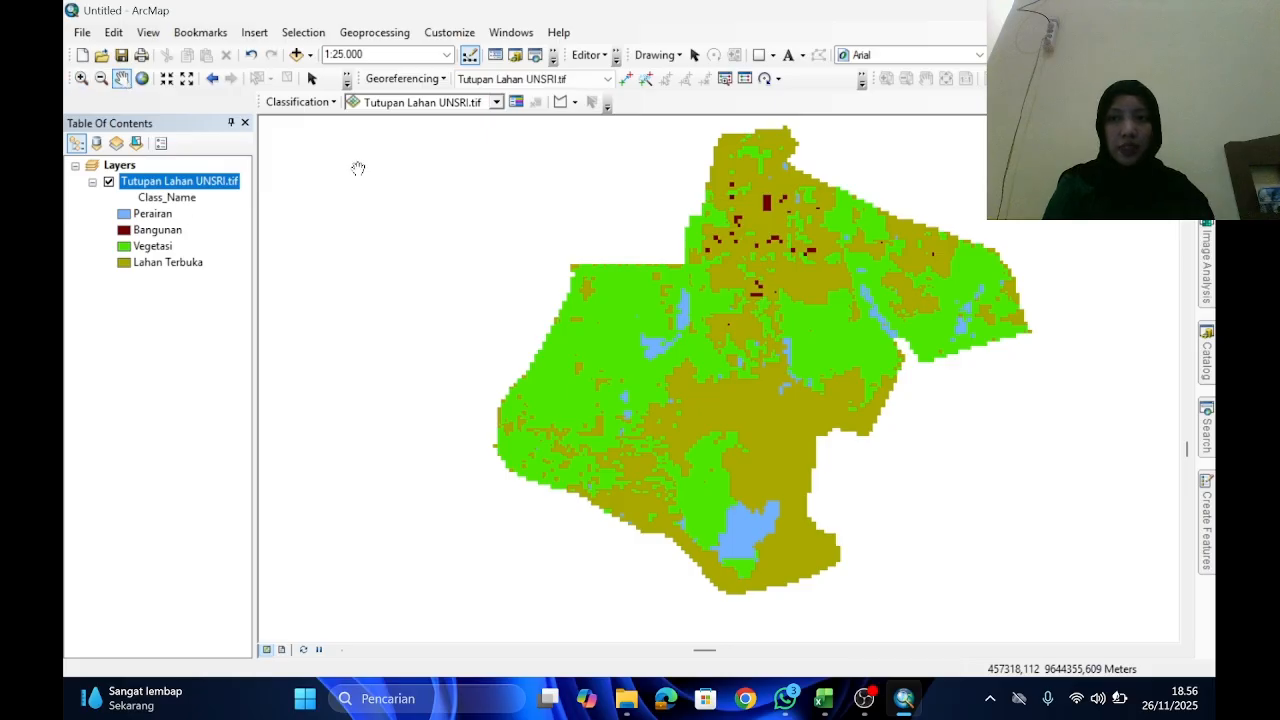
left_click_drag(619, 325, 563, 349)
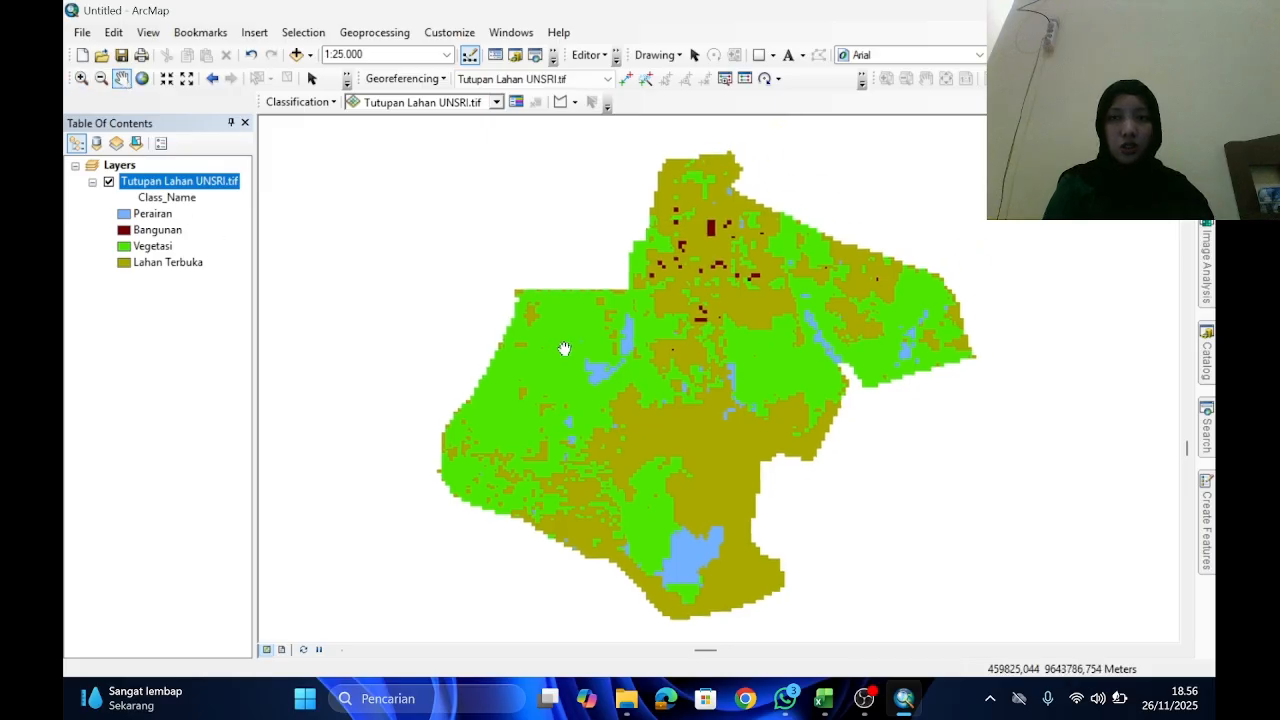
Step: Load WP KEL 5 (1).txt from the Tugas Indraja folder as the source table for adding XY data
left_click(82, 32)
mouse_move(190, 186)
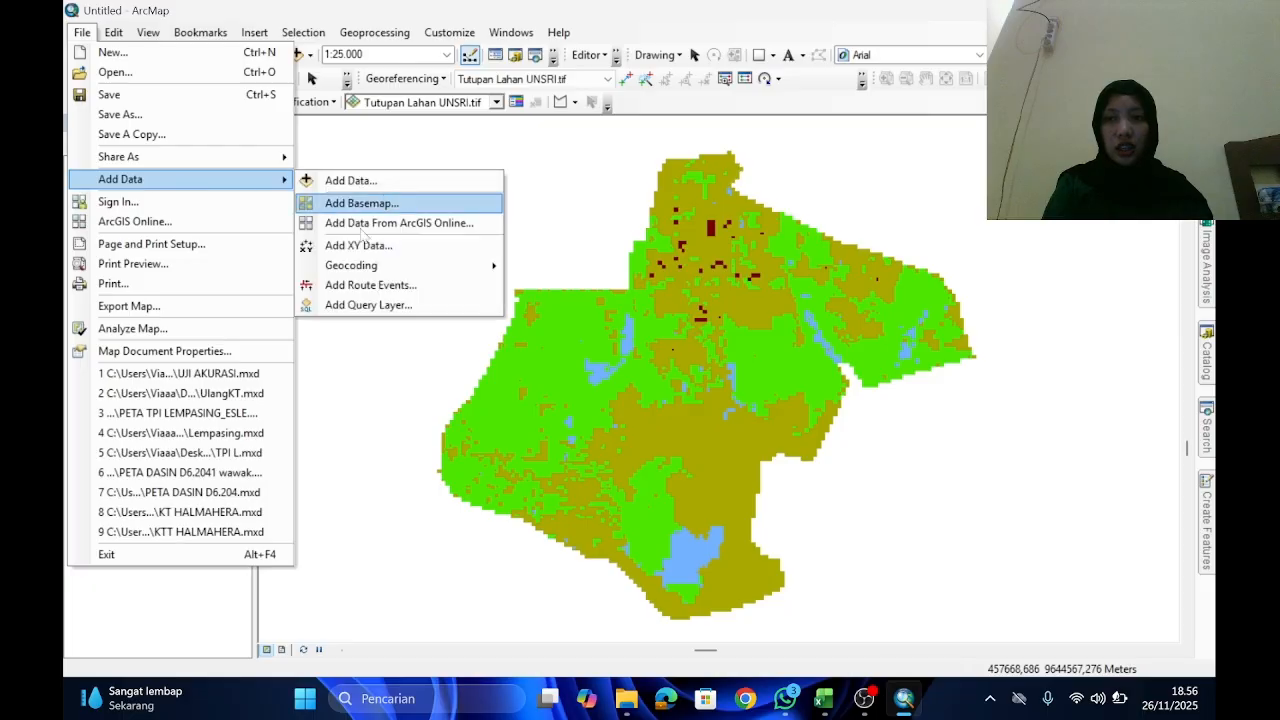
left_click(364, 250)
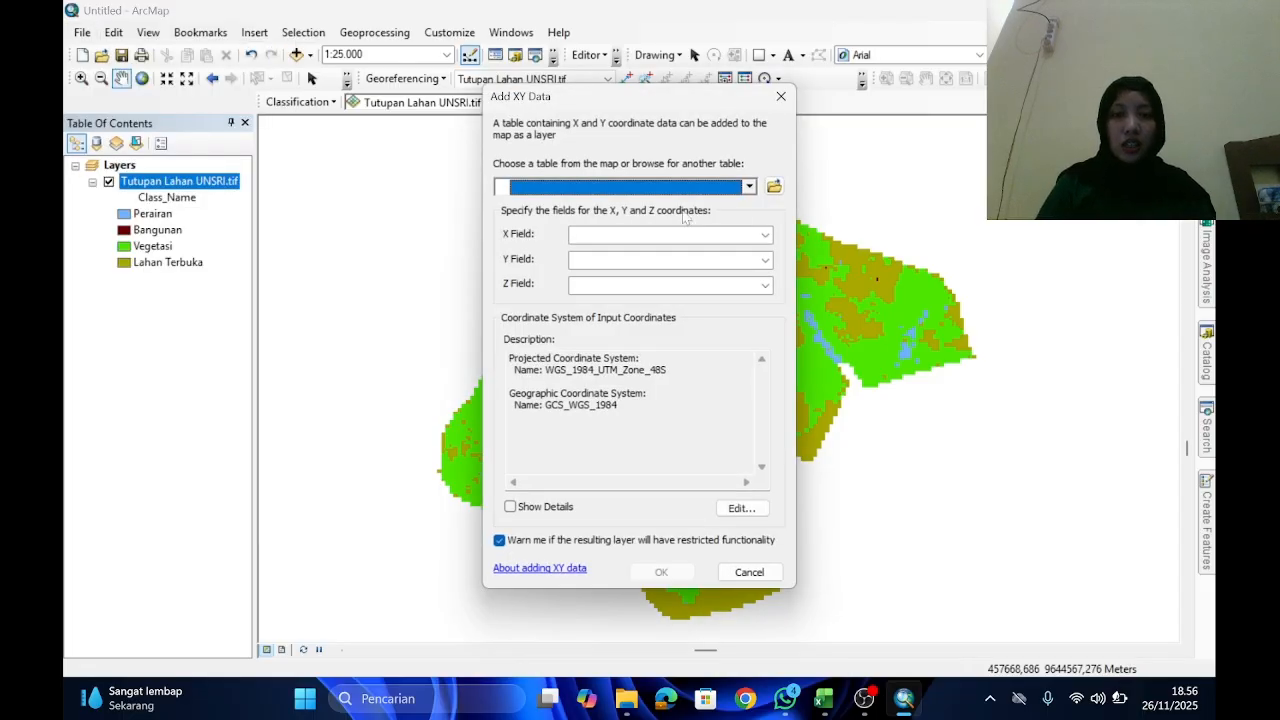
left_click(775, 186)
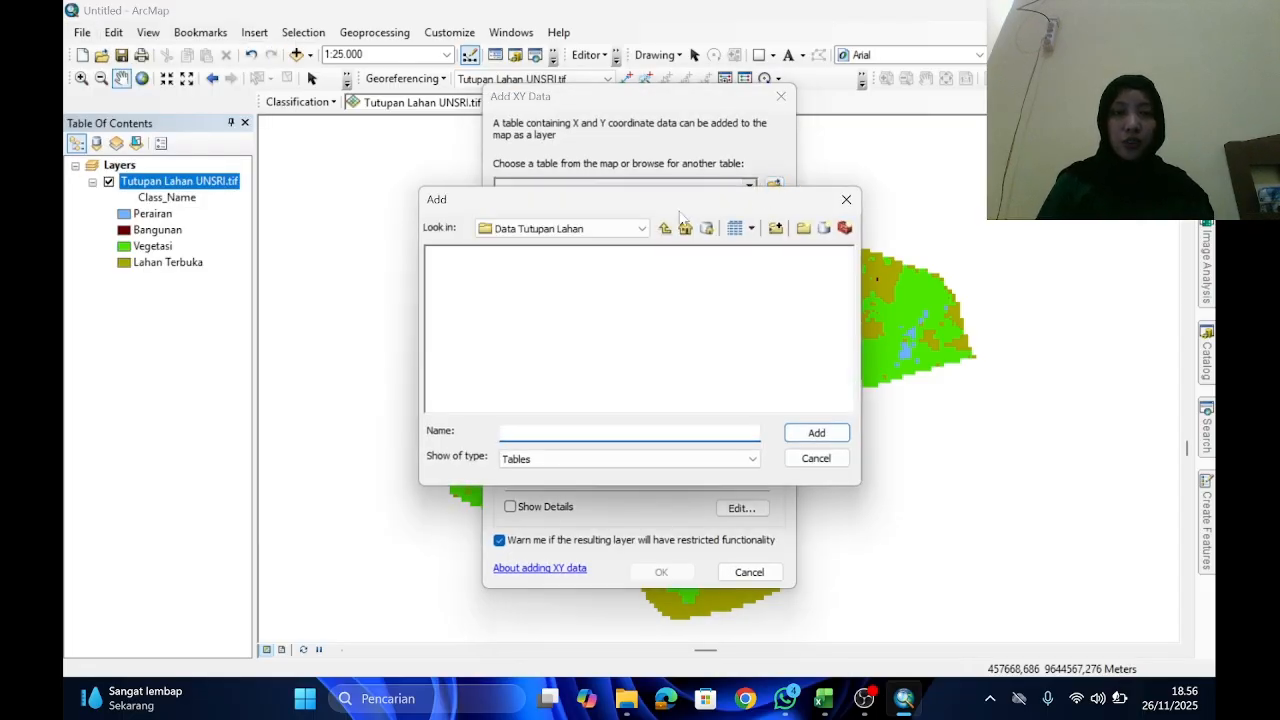
left_click(600, 228)
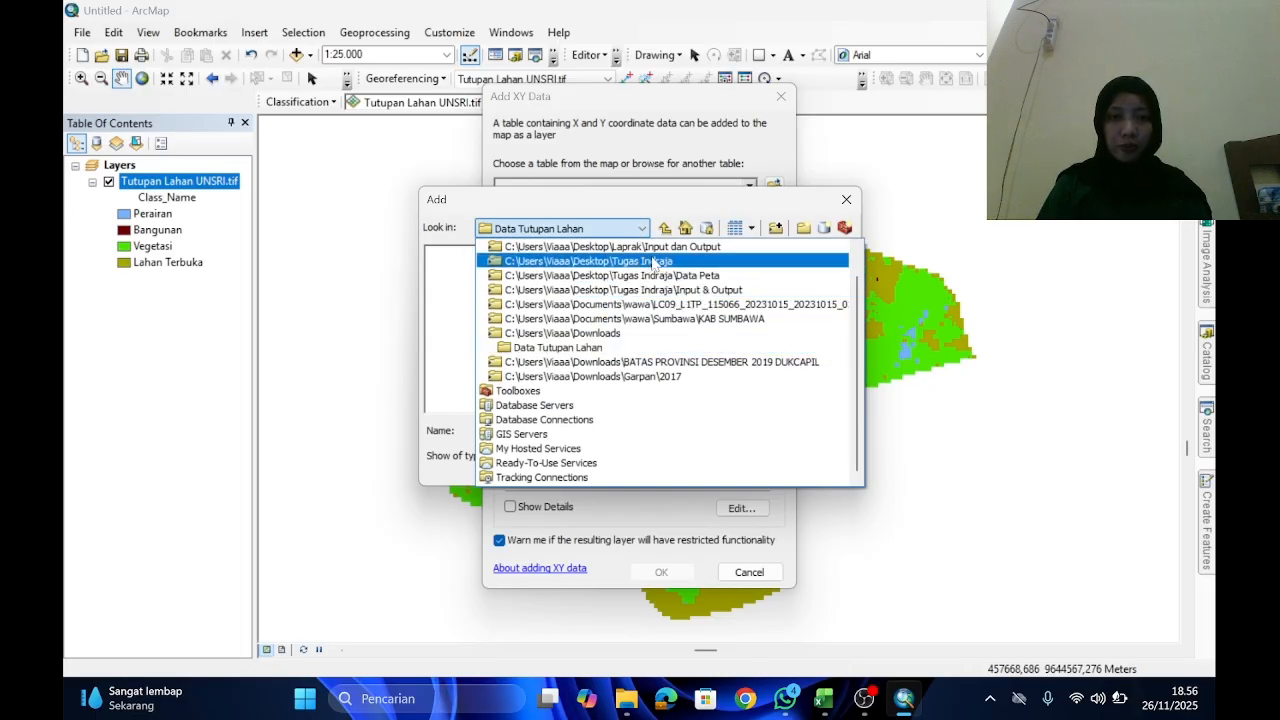
left_click(663, 262)
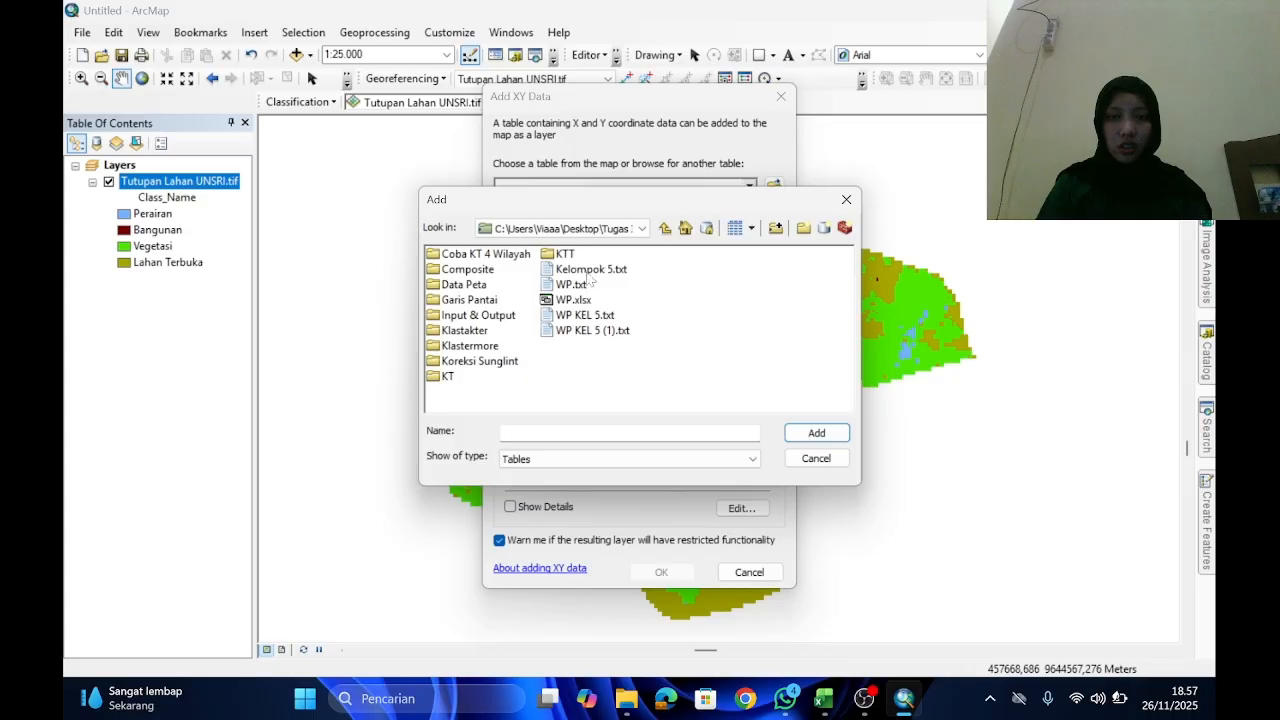
left_click(578, 332)
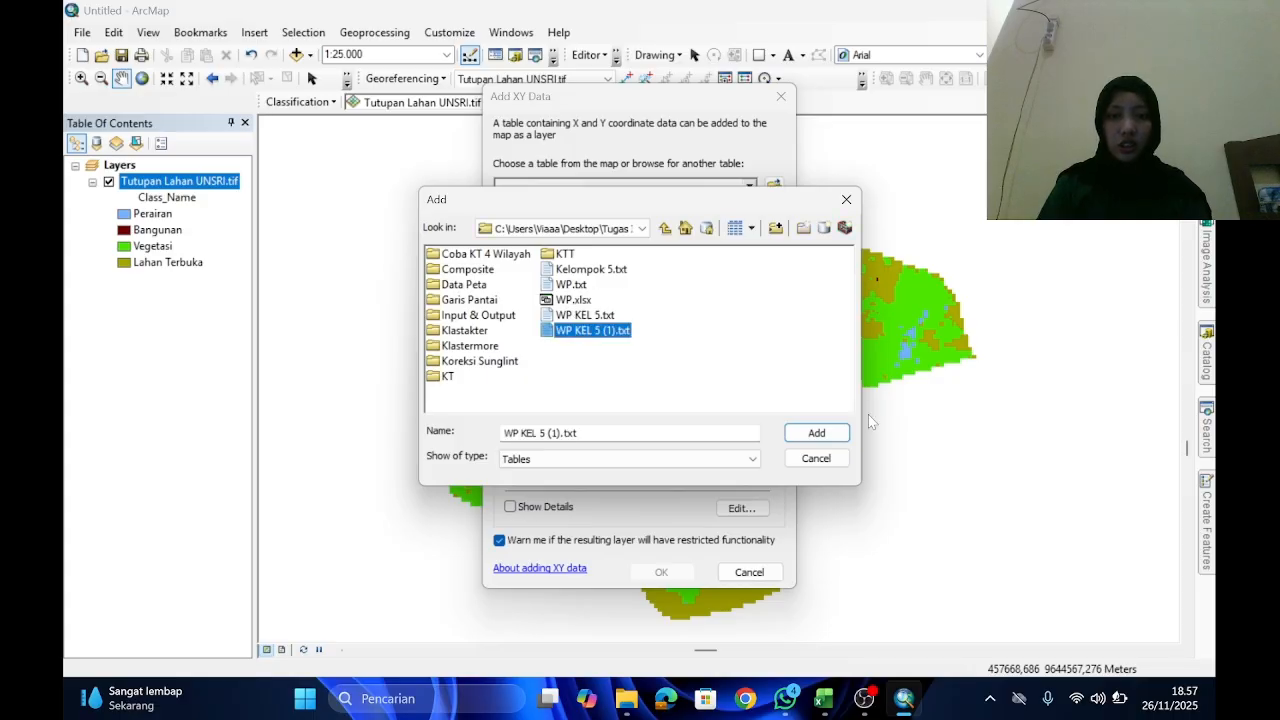
left_click(836, 434)
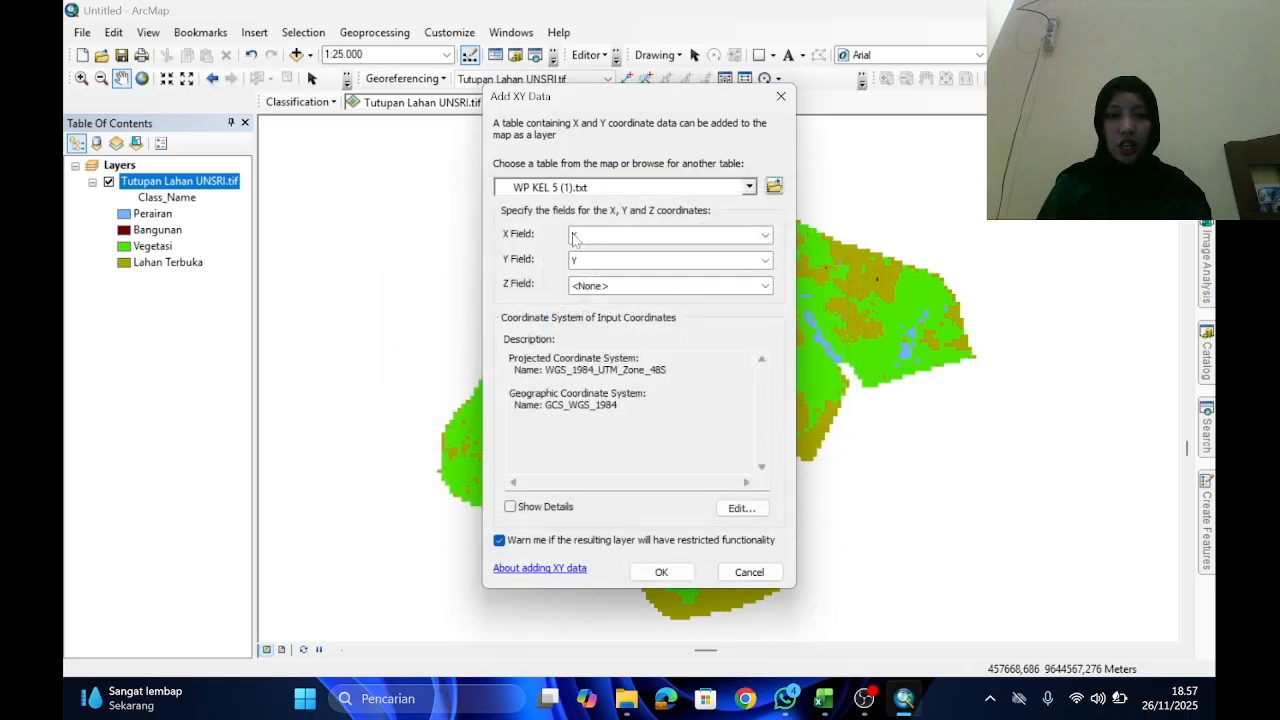
Step: Set the Z field to ST and the input coordinate system to WGS 1984, and add the XY points to the map
left_click(636, 287)
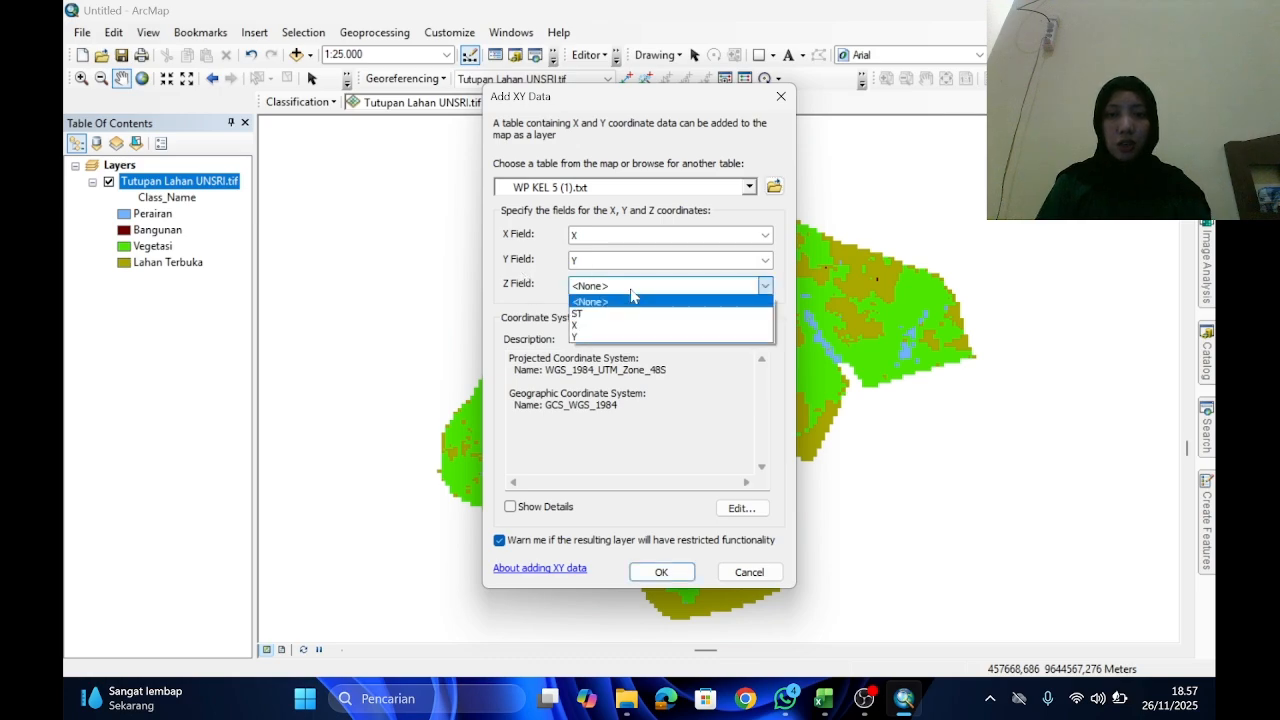
left_click(589, 315)
left_click(721, 511)
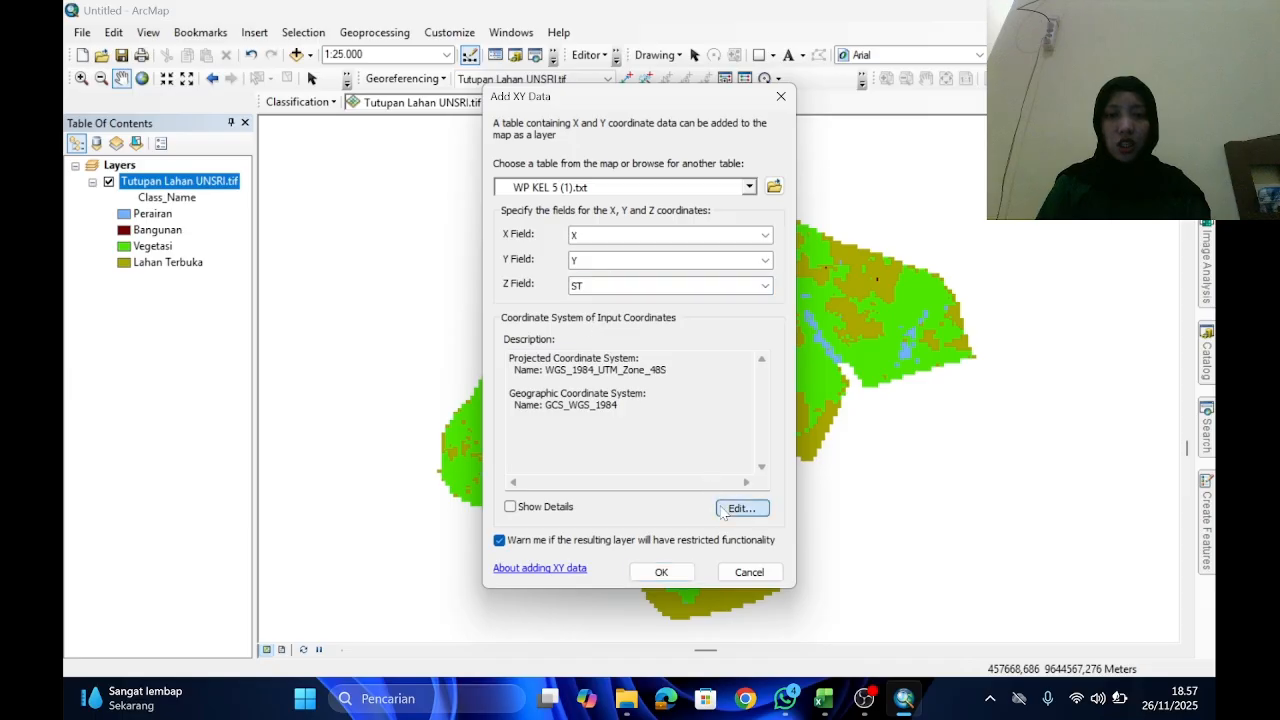
left_click(497, 176)
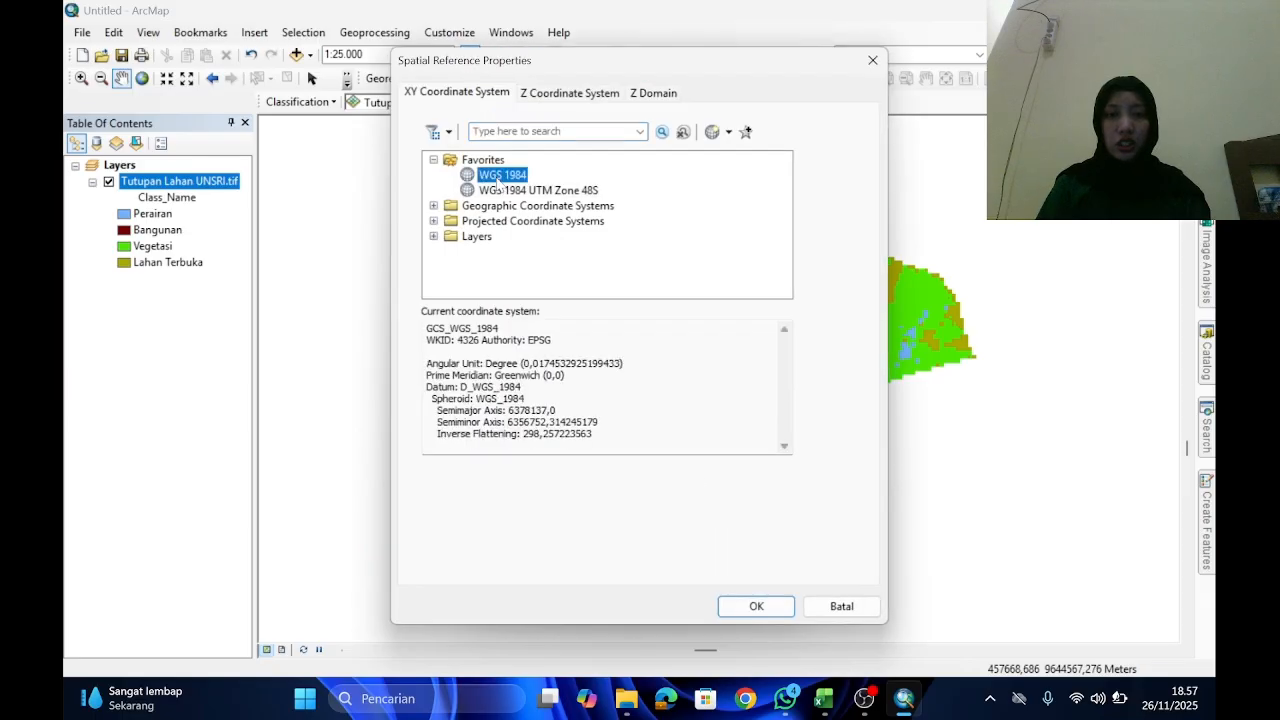
left_click(756, 606)
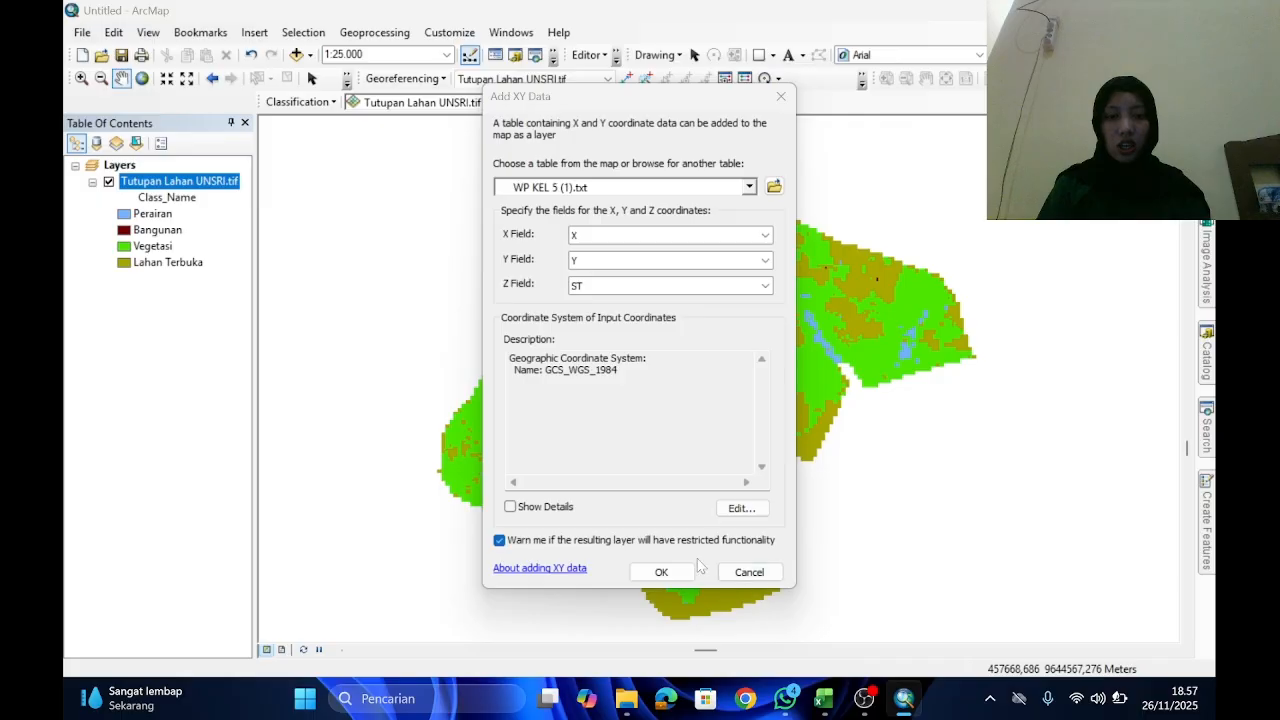
left_click(689, 570)
left_click(699, 444)
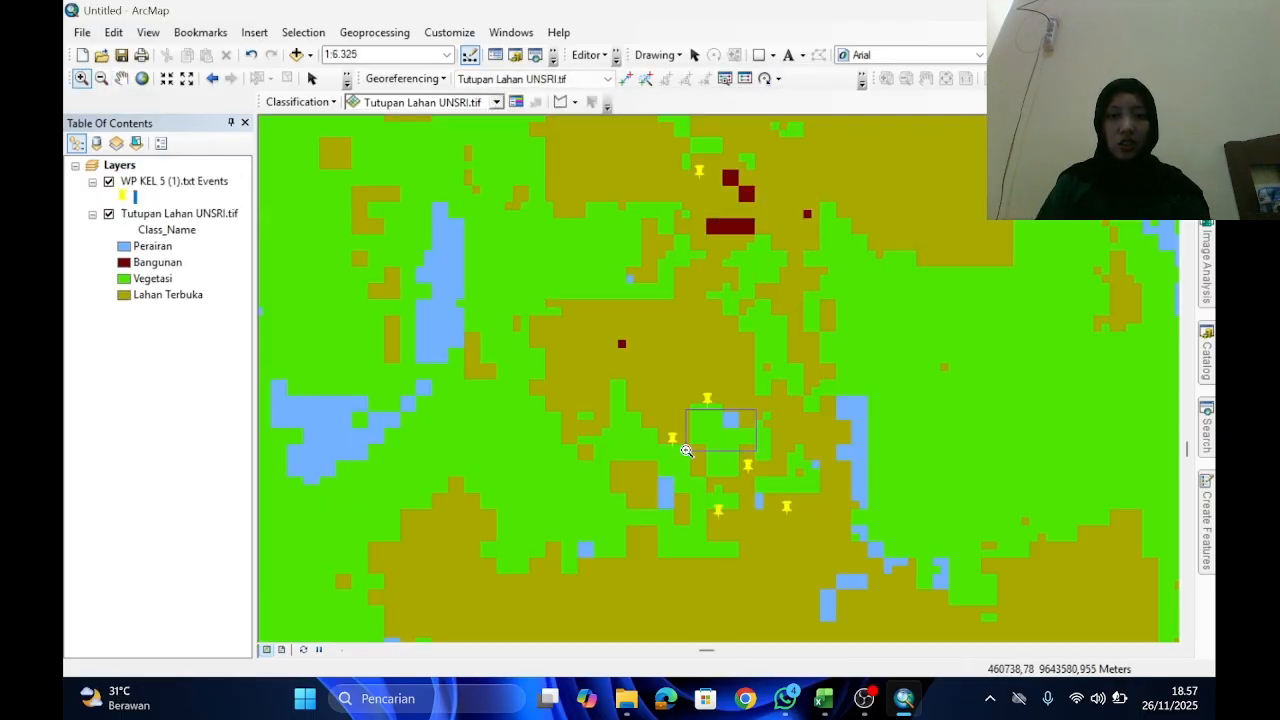
Step: Turn on feature labels for the WP KEL 5 (1).txt Events point layer
left_click_drag(686, 450, 729, 420)
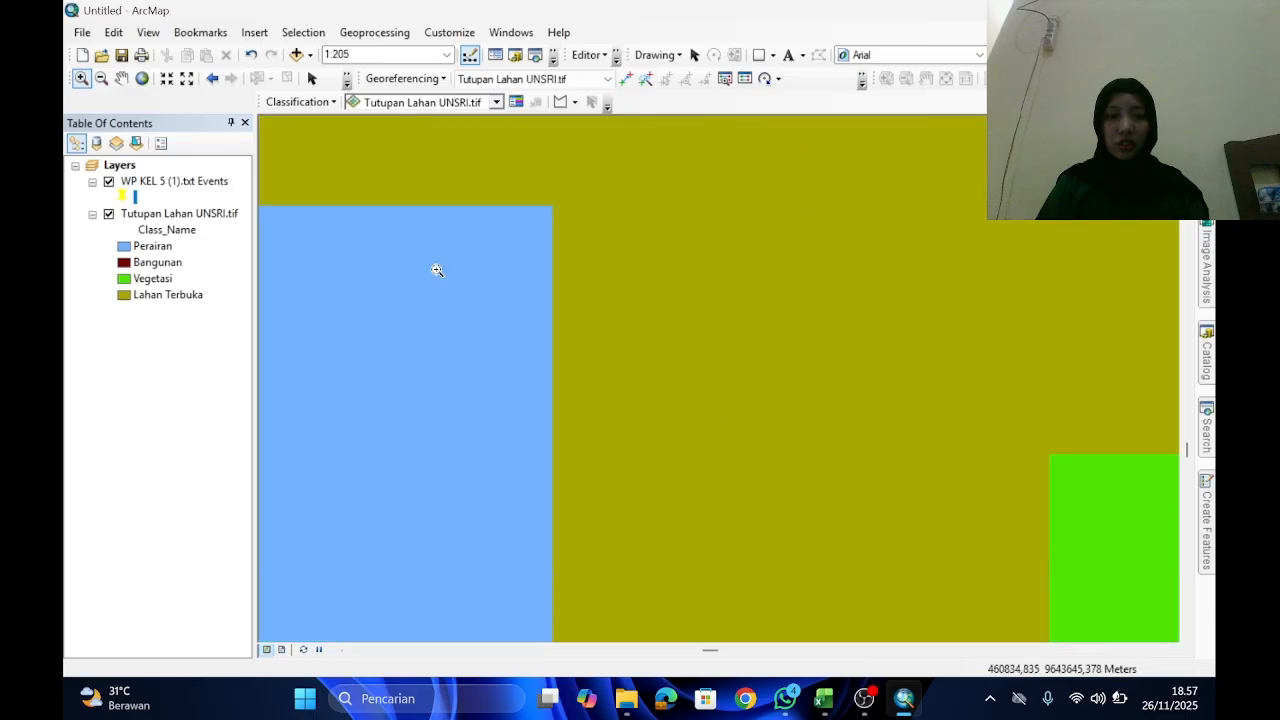
left_click(101, 78)
left_click(802, 422)
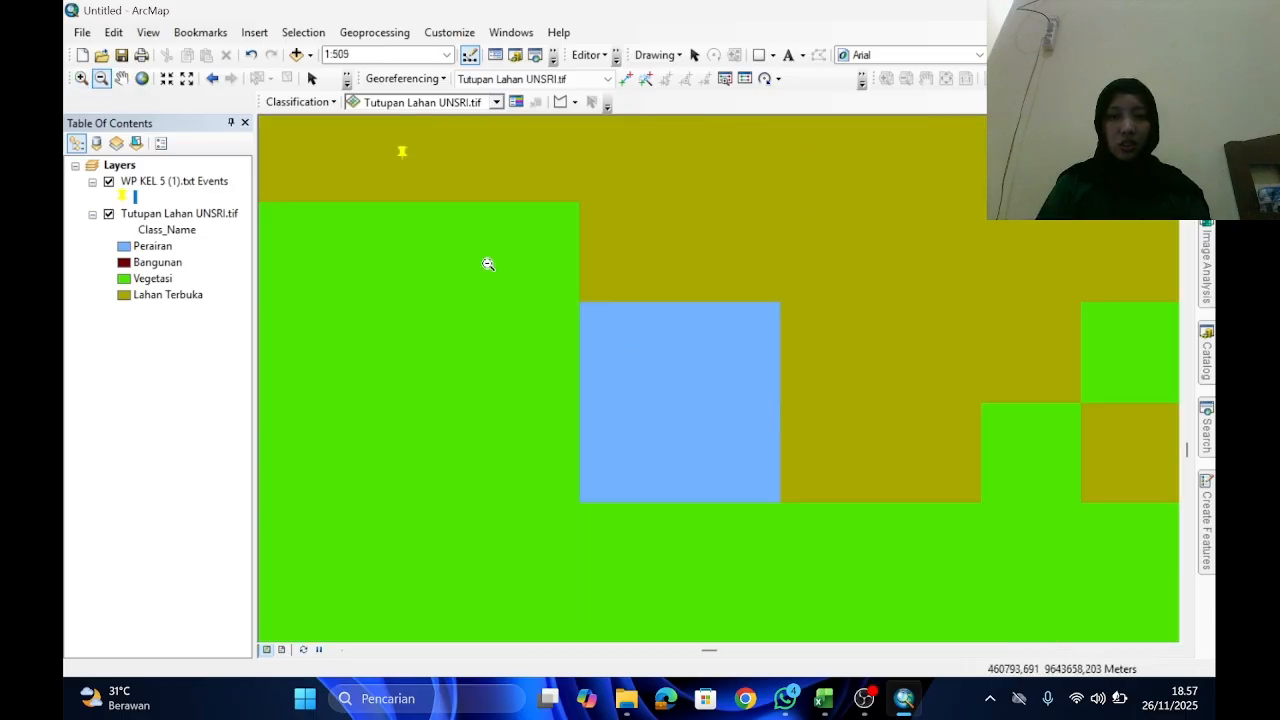
left_click_drag(486, 263, 837, 414)
left_click(741, 436)
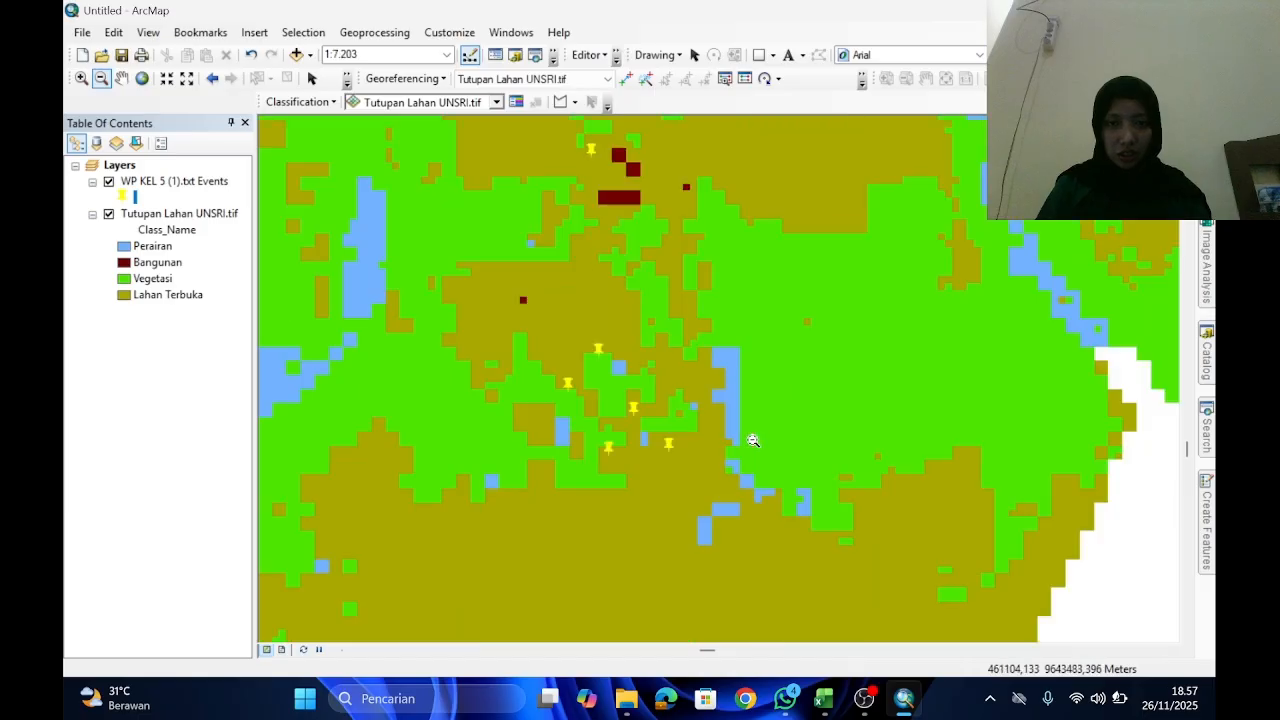
right_click(146, 186)
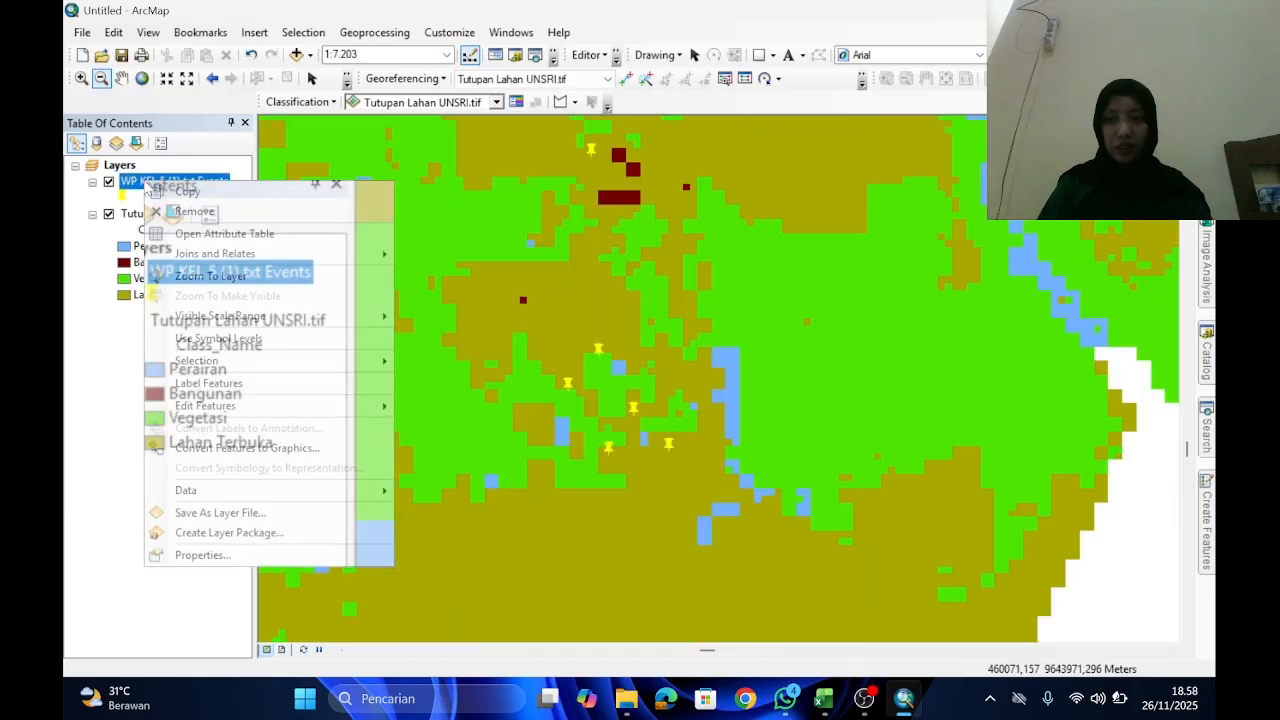
left_click(280, 385)
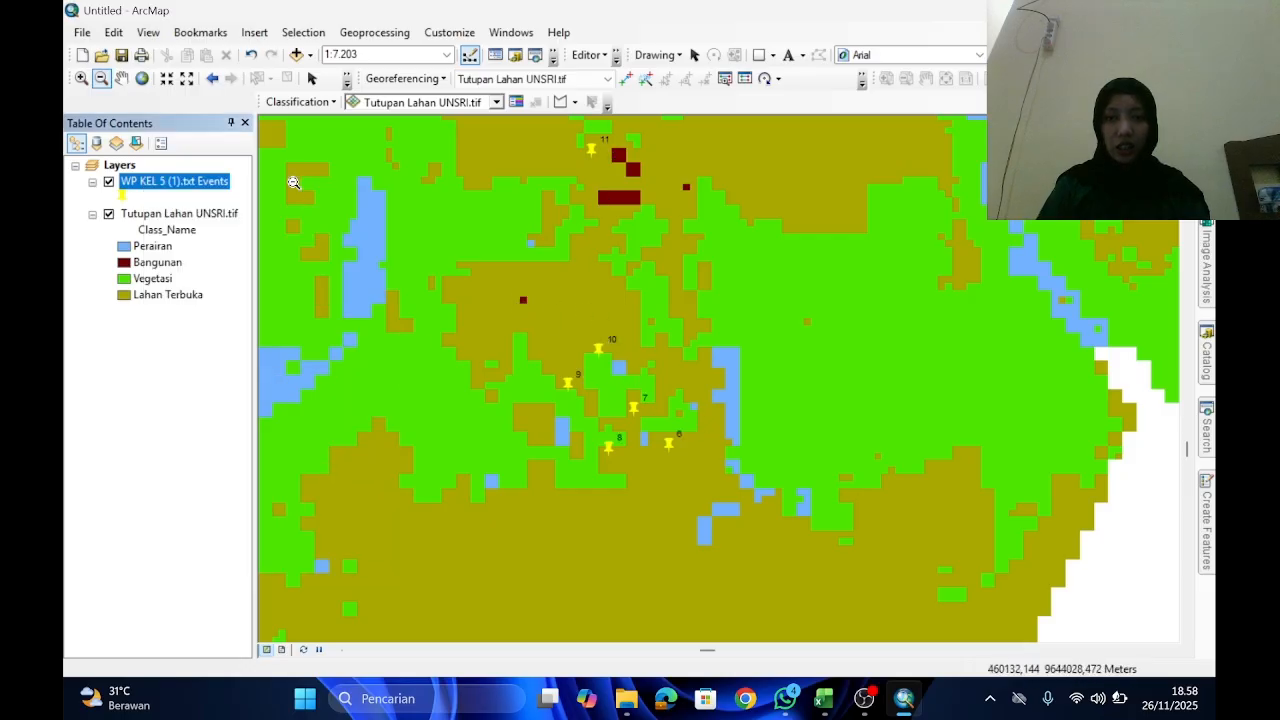
Step: Examine which land-cover class lies under each labelled station point, comparing the pixel colours with the raster's legend
right_click(161, 185)
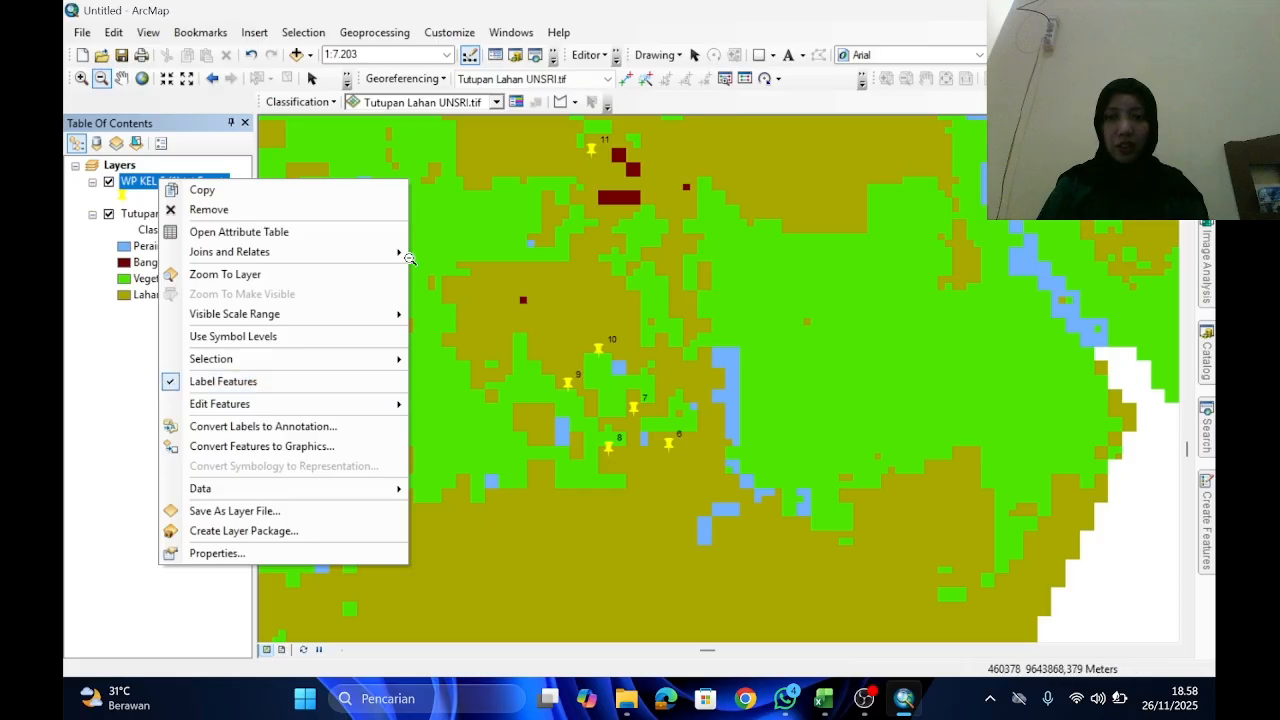
left_click(121, 80)
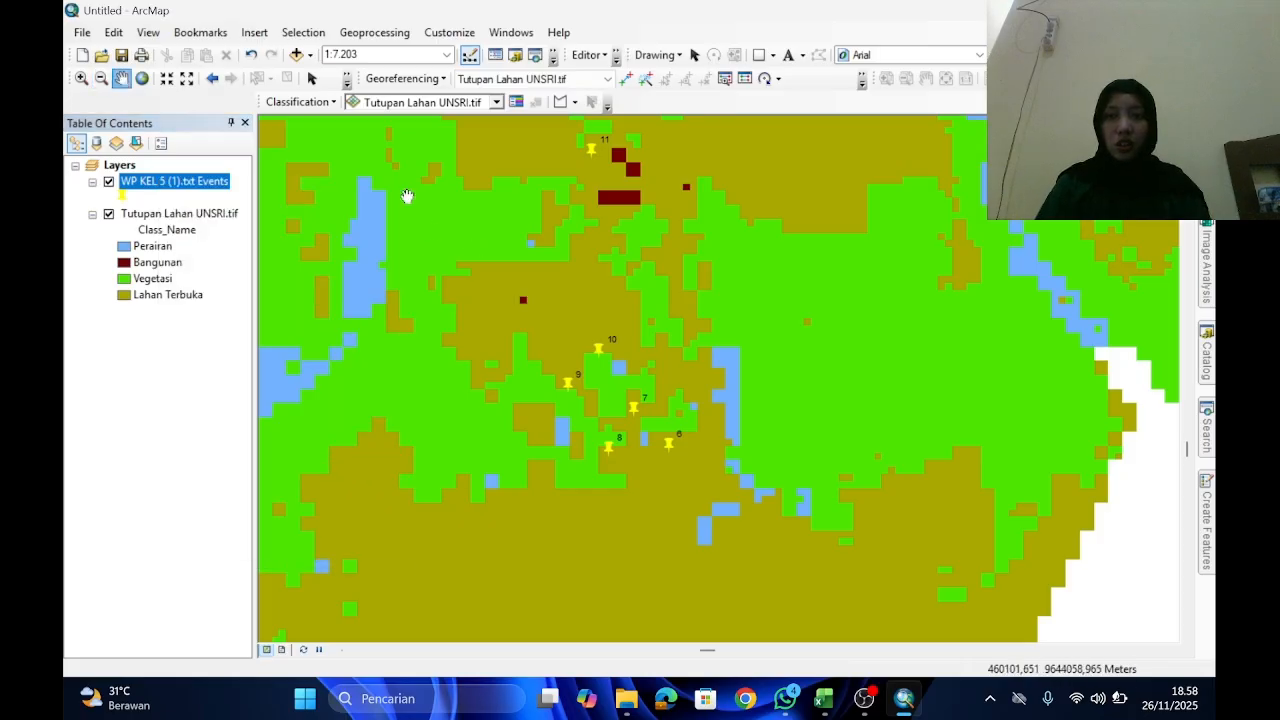
left_click_drag(491, 234, 477, 288)
left_click_drag(631, 414, 561, 191)
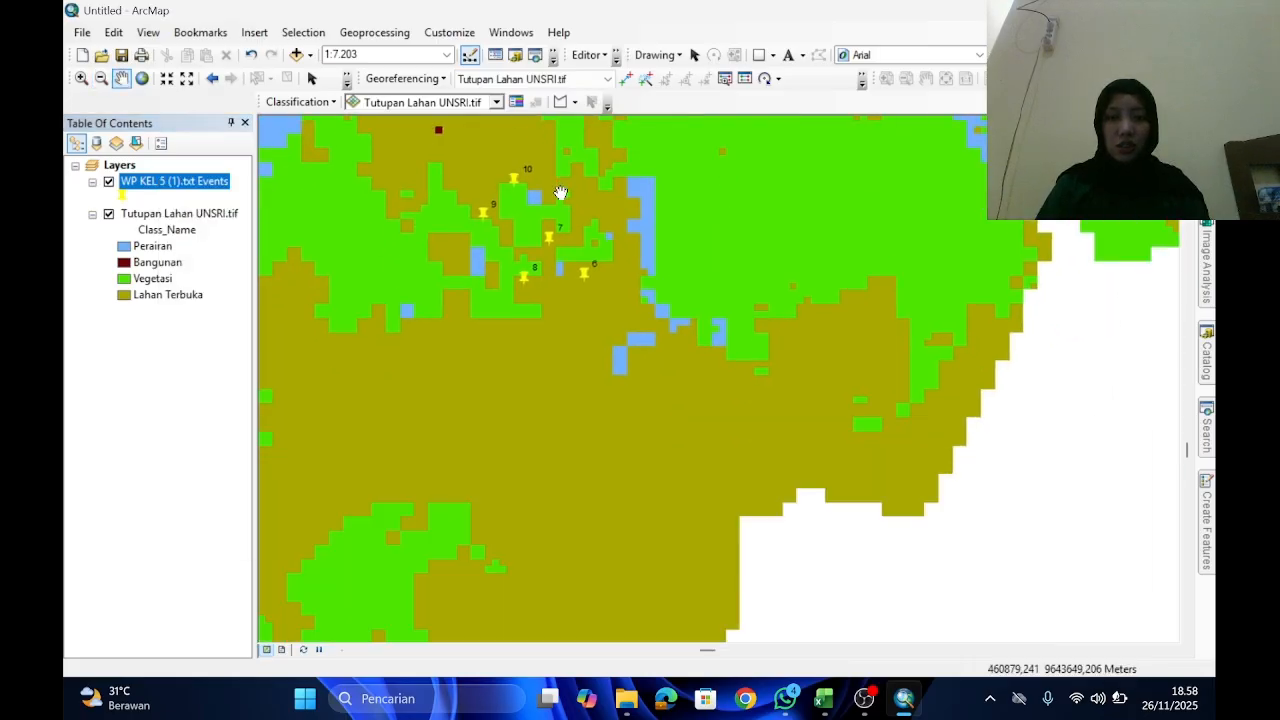
left_click(84, 78)
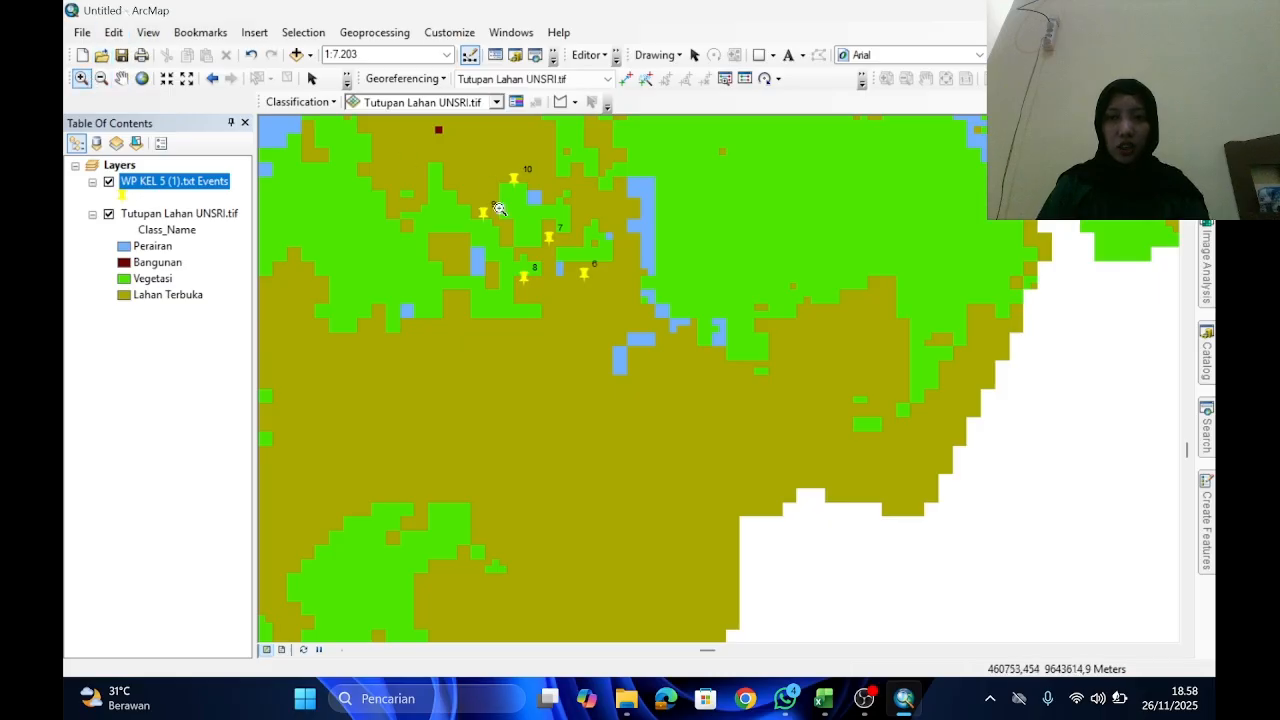
left_click_drag(408, 196, 660, 304)
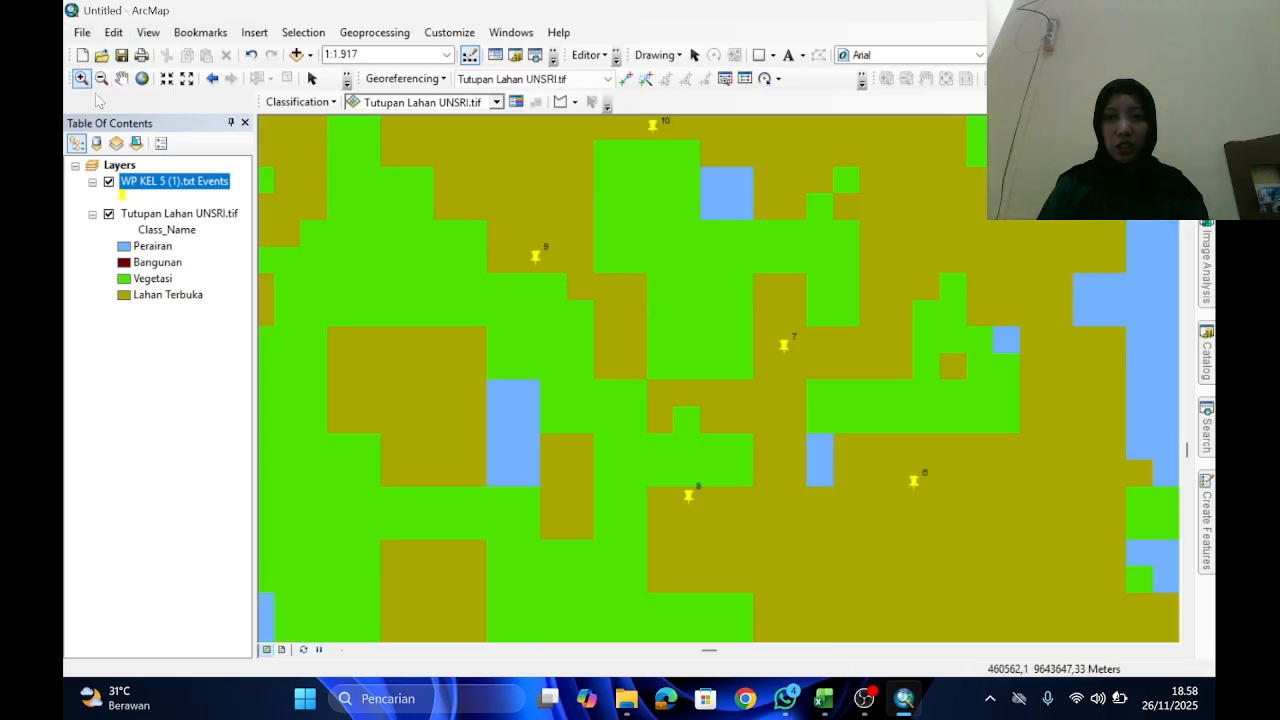
left_click(120, 80)
left_click_drag(643, 346, 426, 240)
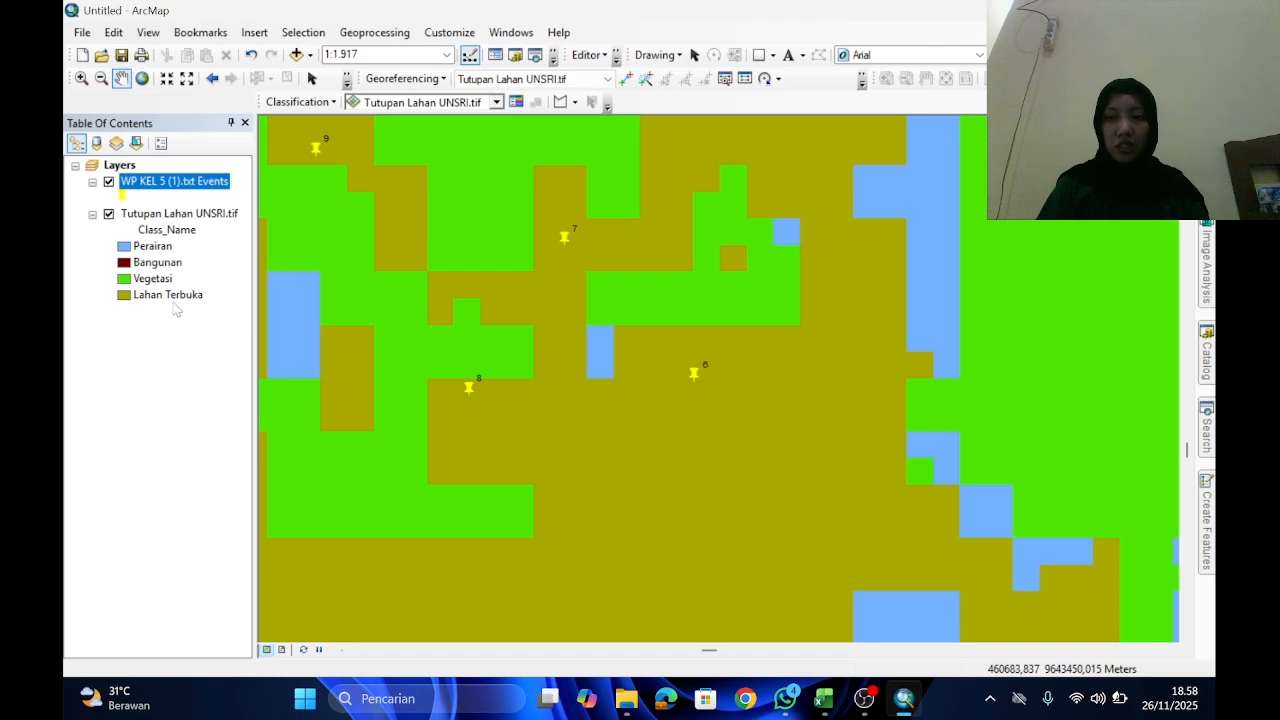
left_click_drag(485, 445, 527, 454)
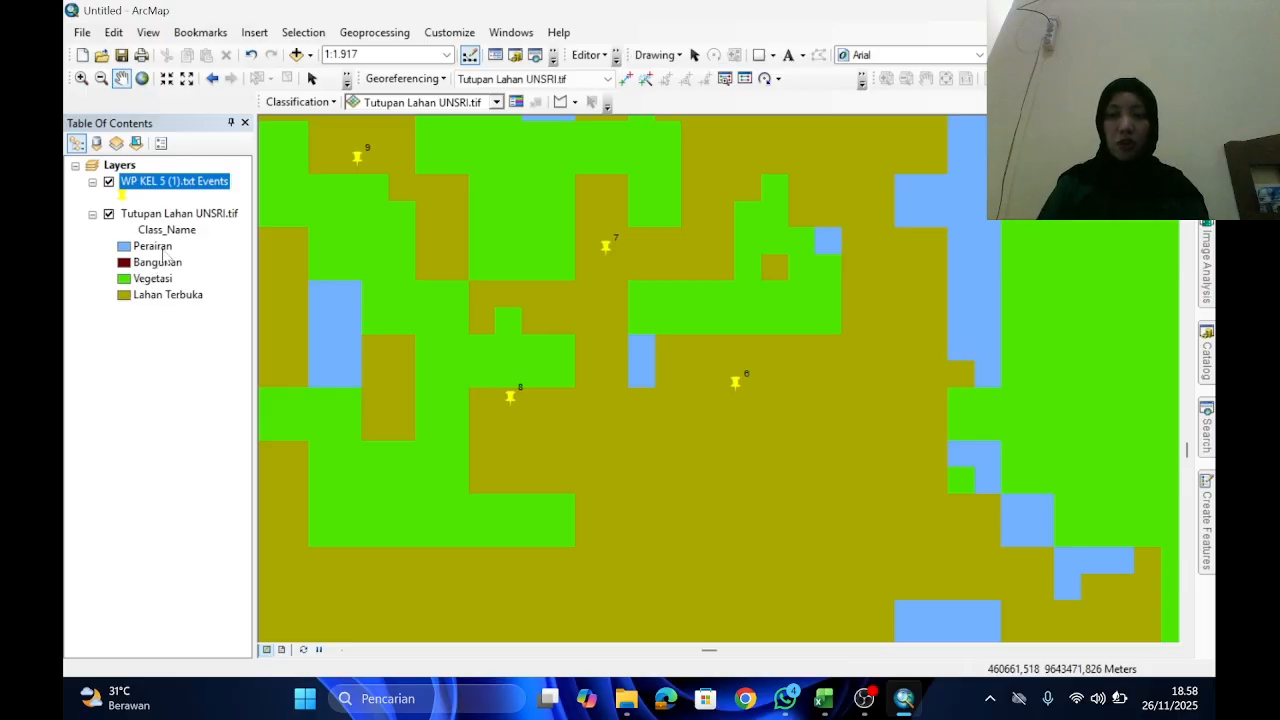
left_click_drag(660, 346, 551, 369)
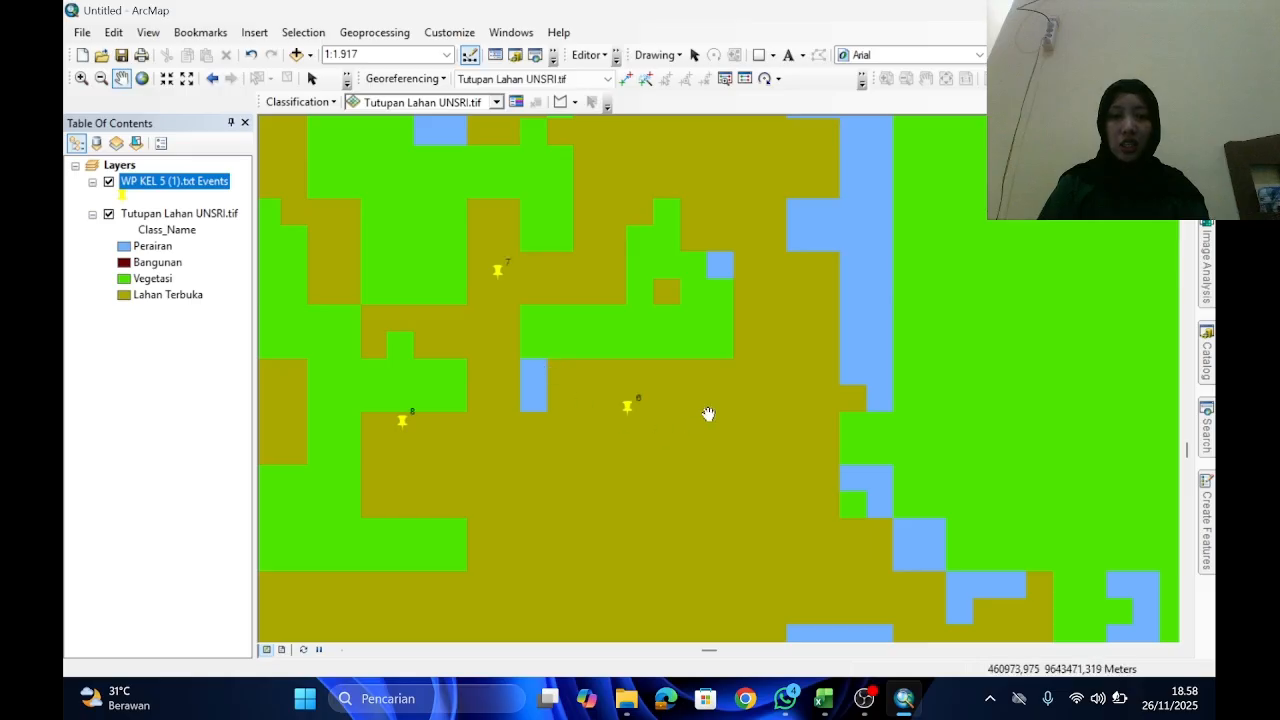
left_click_drag(708, 413, 784, 403)
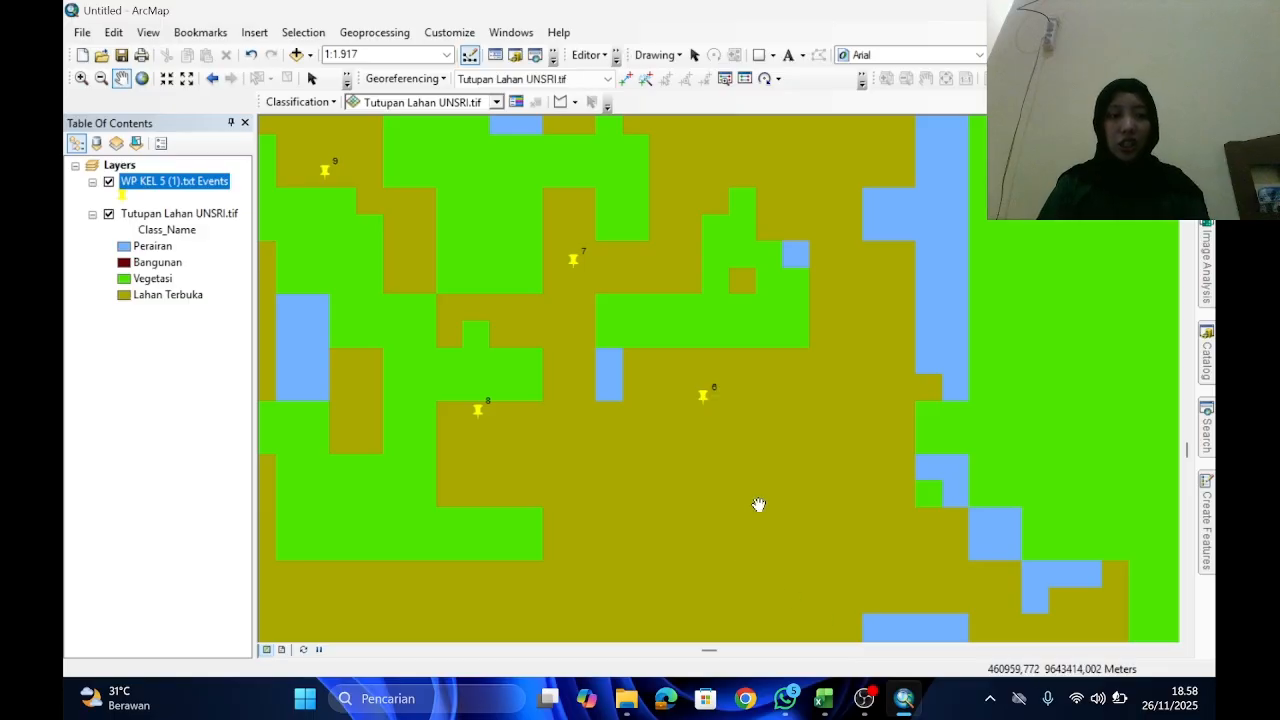
left_click_drag(740, 437, 886, 594)
left_click_drag(851, 529, 794, 466)
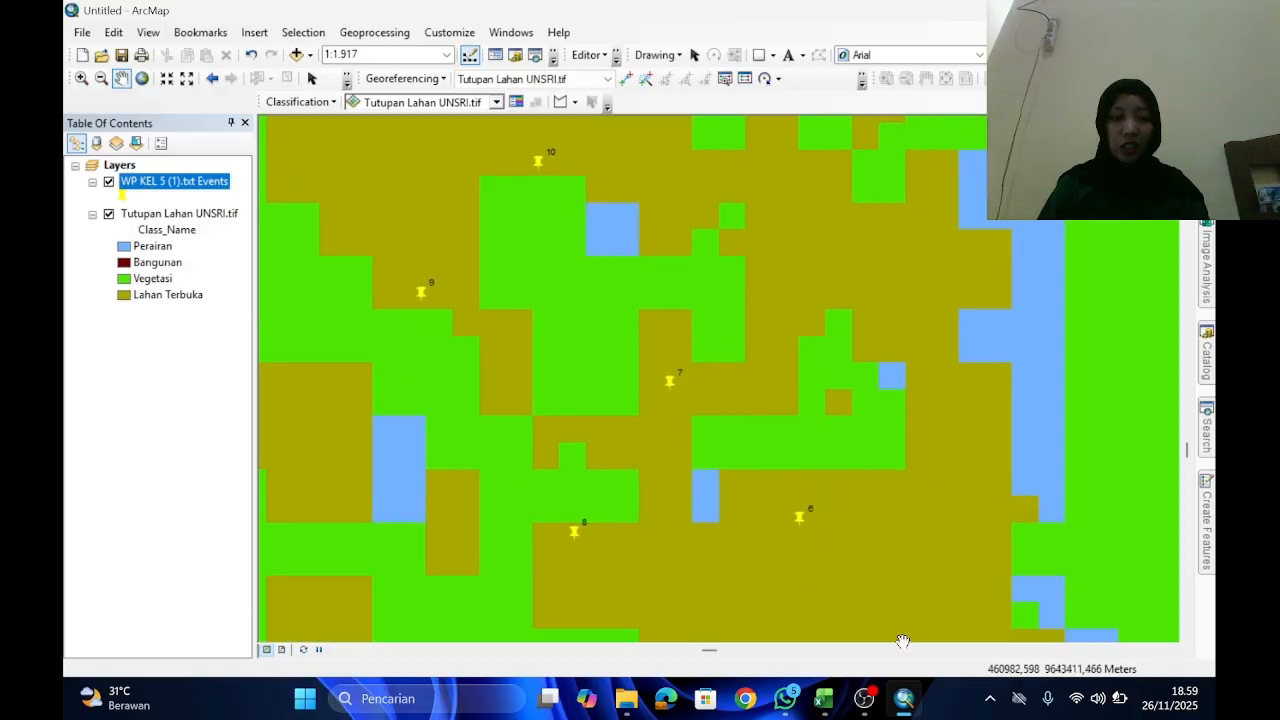
Step: Switch to the WP workbook in Excel and review the station coordinates and the Klasifikasi Citra column in D1 to D7
left_click(903, 698)
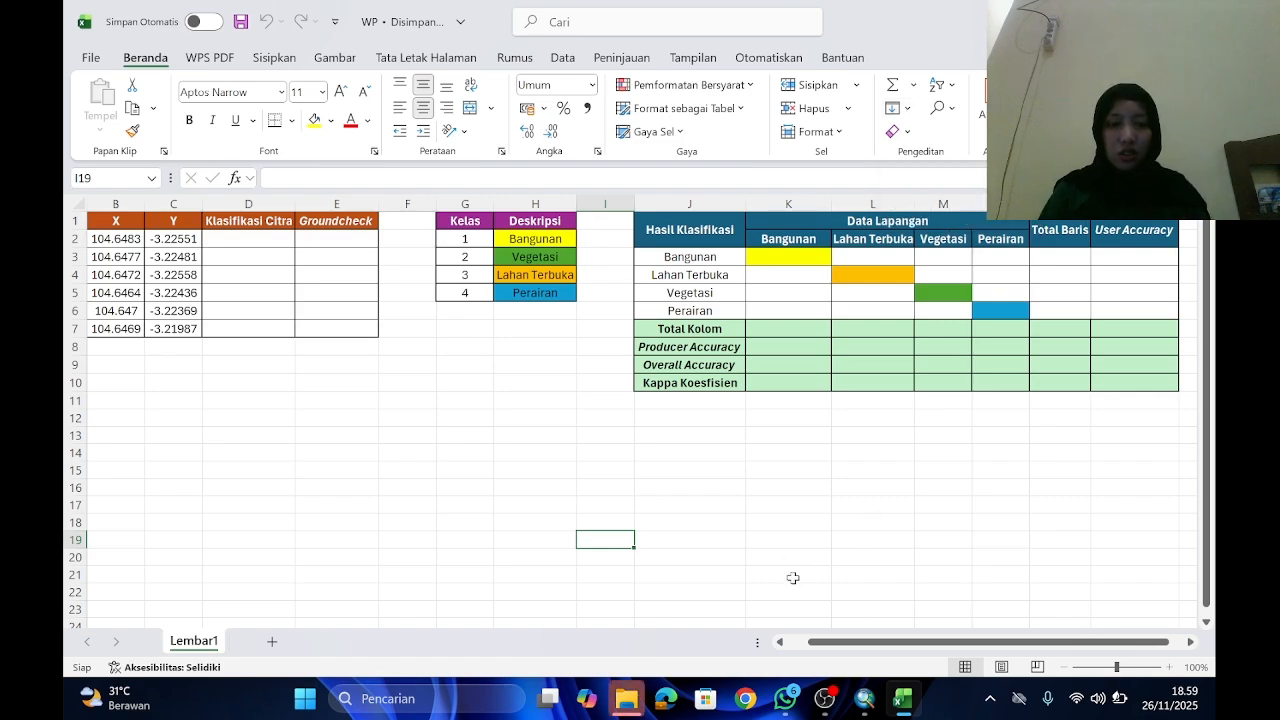
scroll(479, 446, "left", 1)
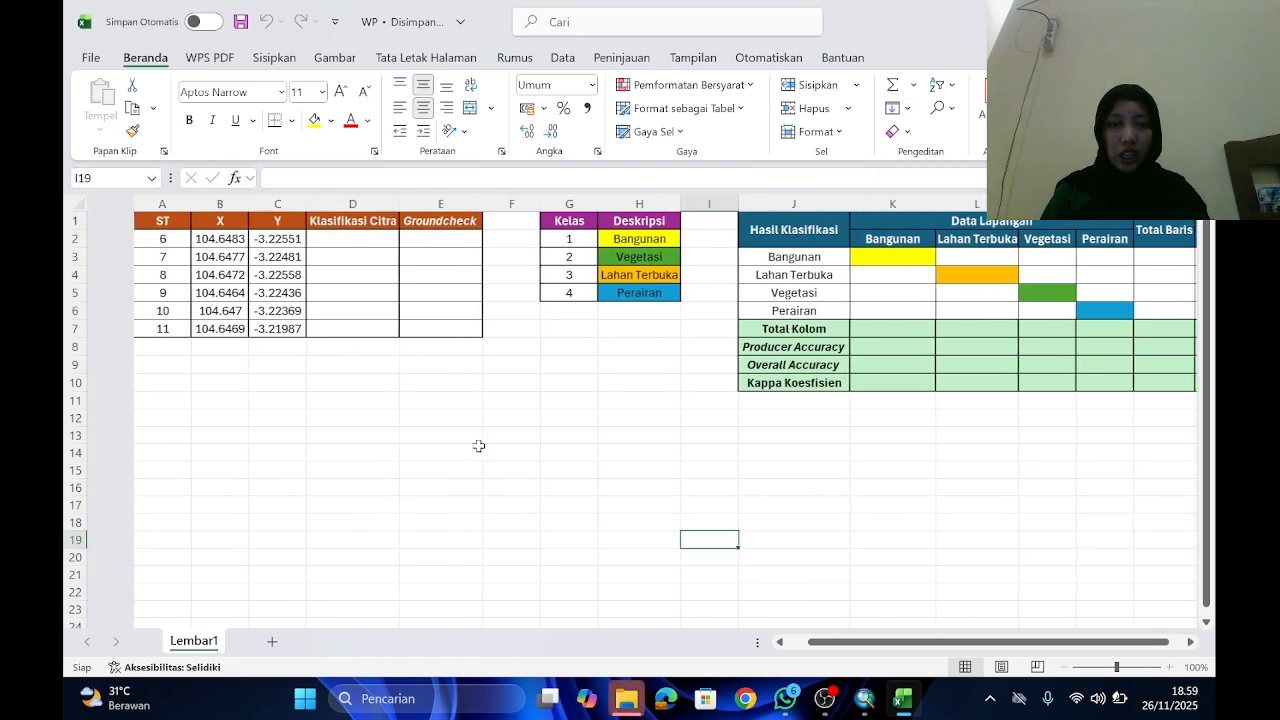
left_click(101, 224)
left_click_drag(101, 224, 236, 328)
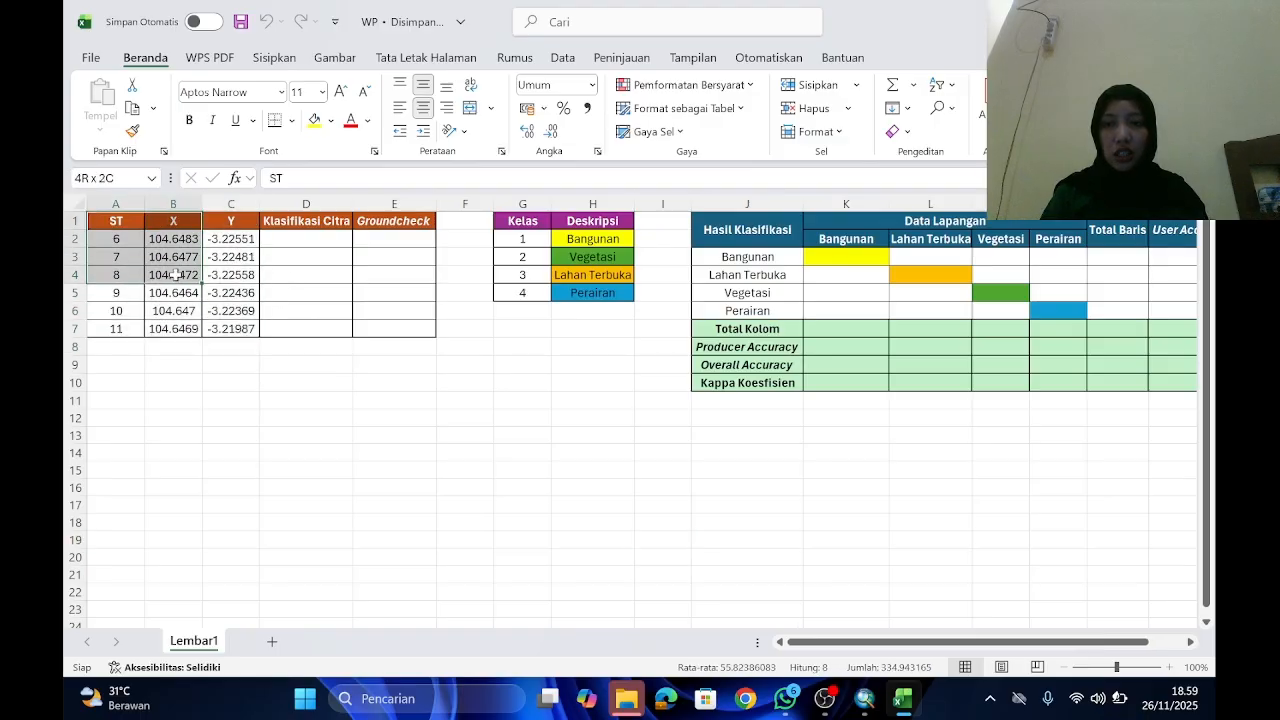
left_click(276, 347)
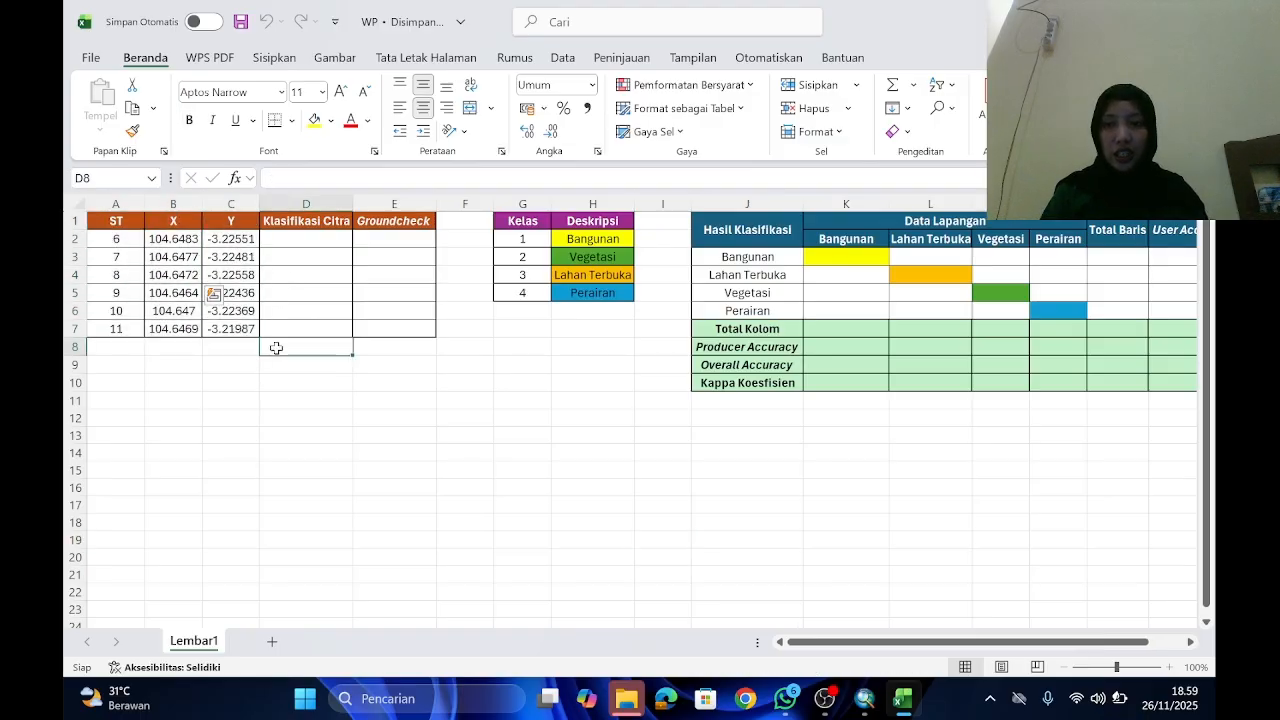
left_click(293, 224)
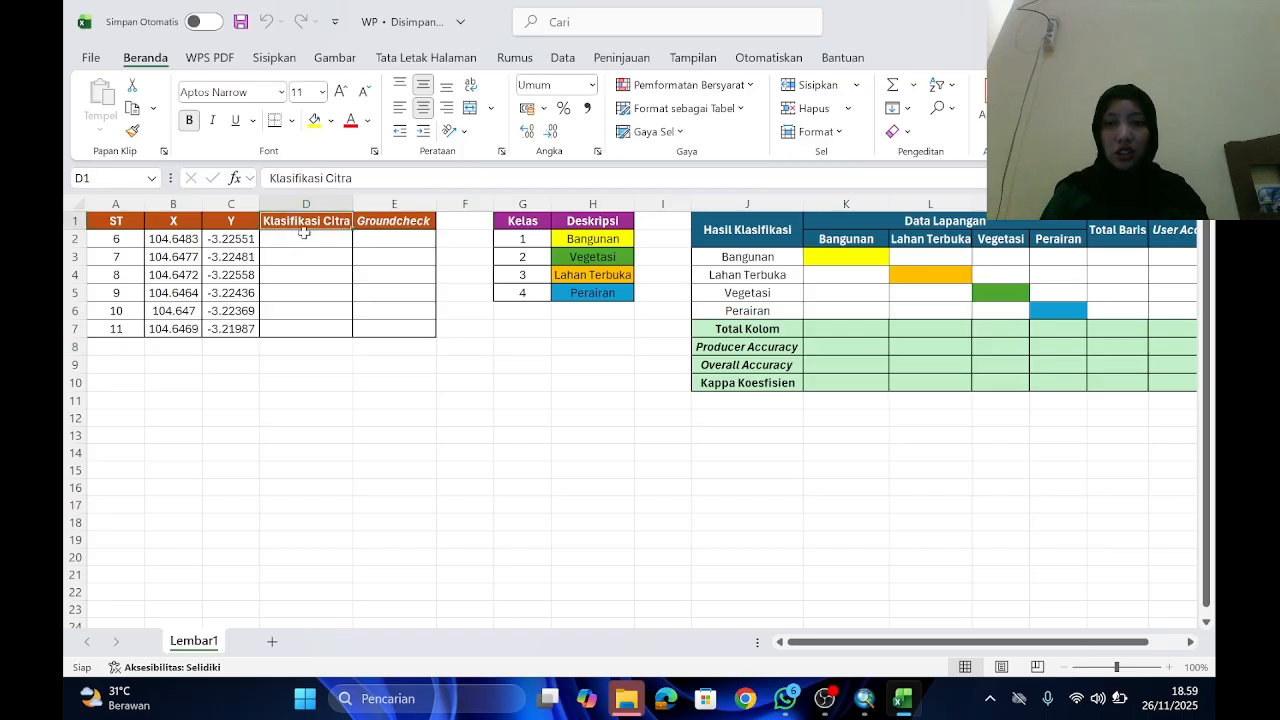
left_click(302, 336)
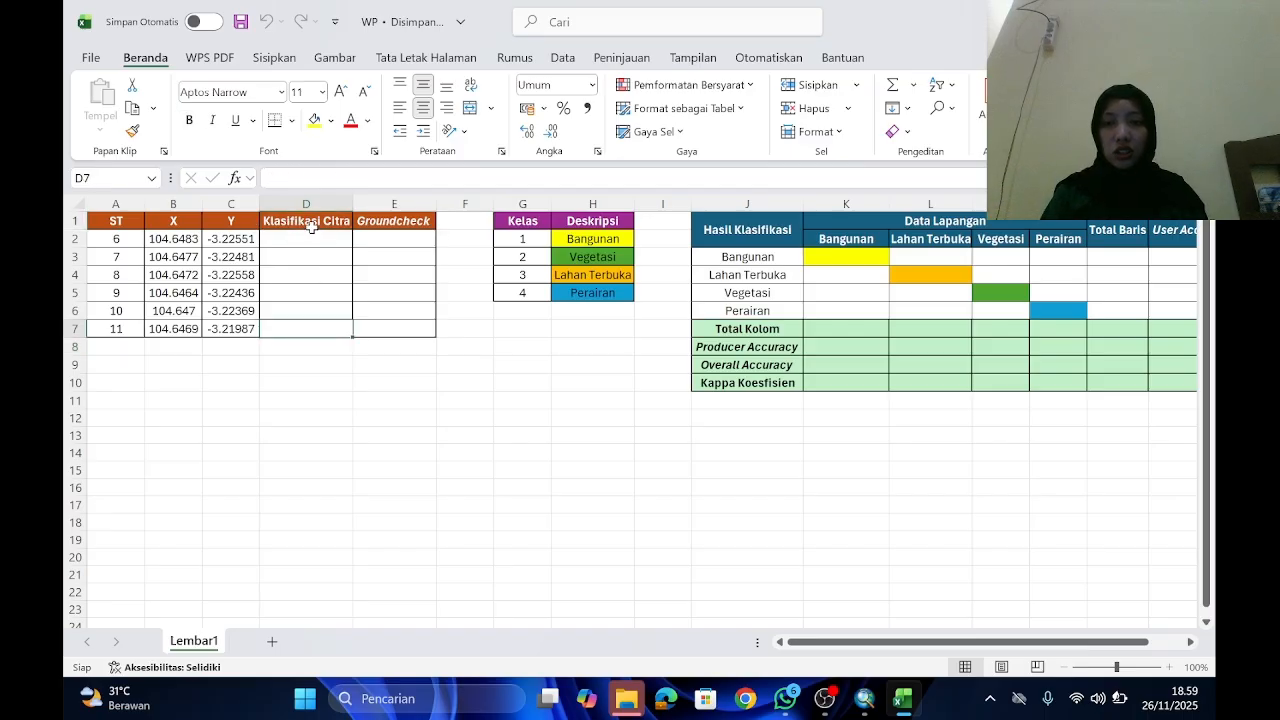
left_click_drag(312, 225, 320, 336)
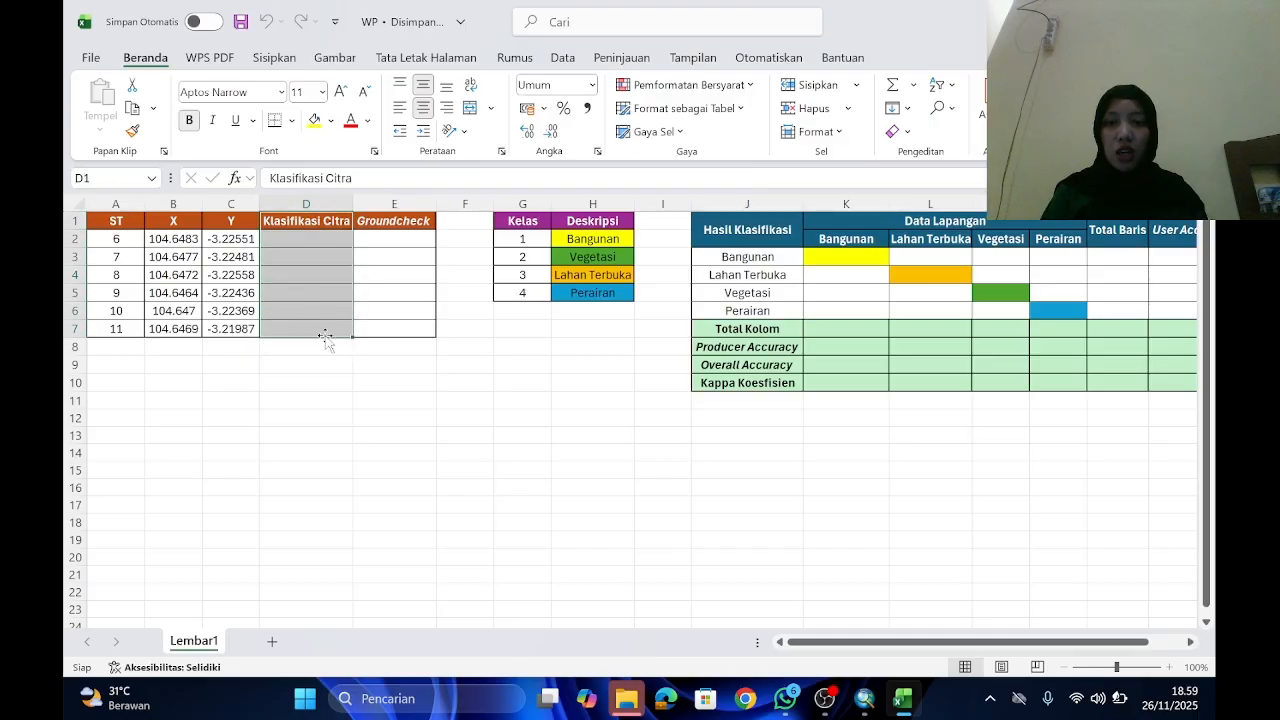
mouse_move(882, 700)
left_click(878, 595)
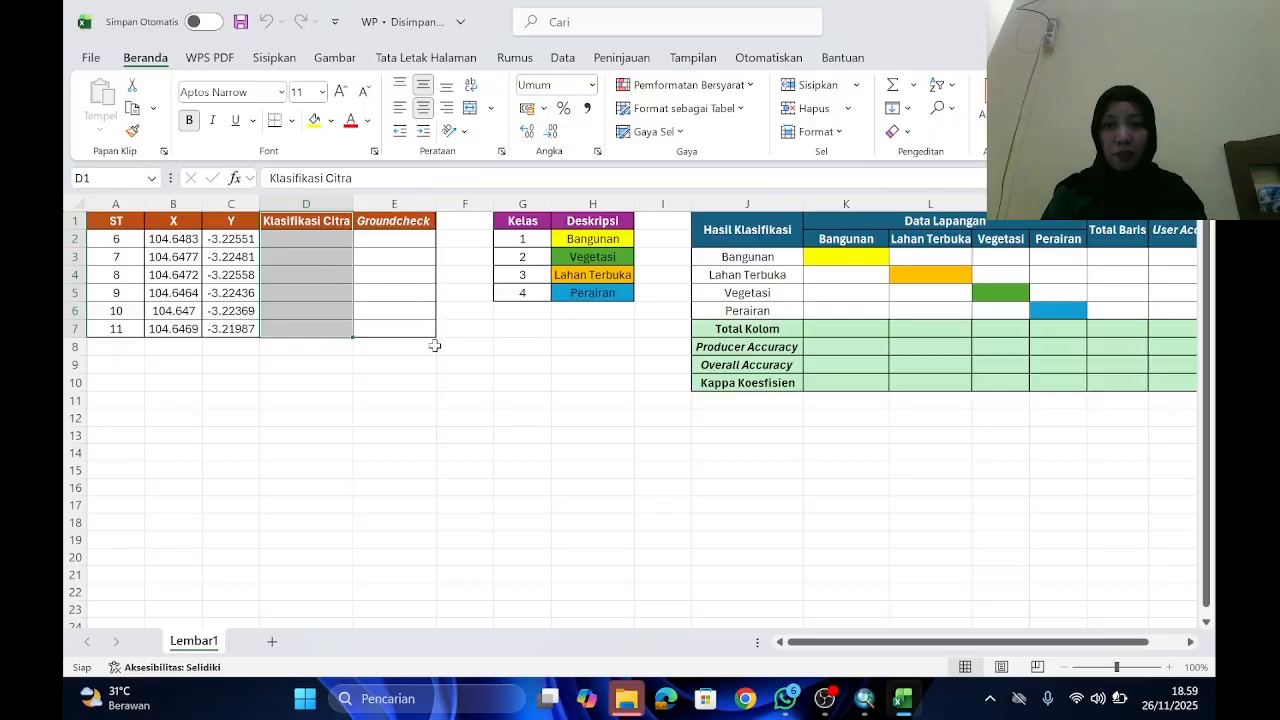
Step: Review the Groundcheck column in E1 to E7 and the Kelas and Deskripsi class list in G1 to H5
left_click_drag(403, 224, 389, 329)
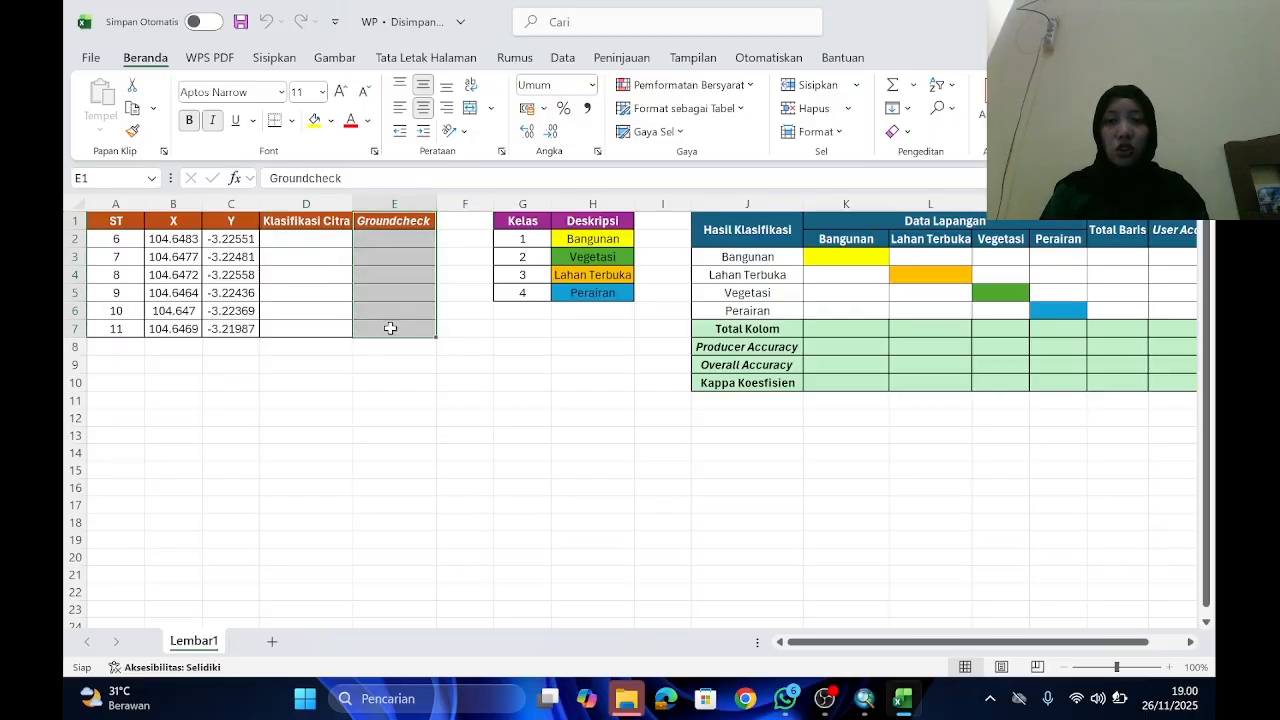
left_click(460, 333)
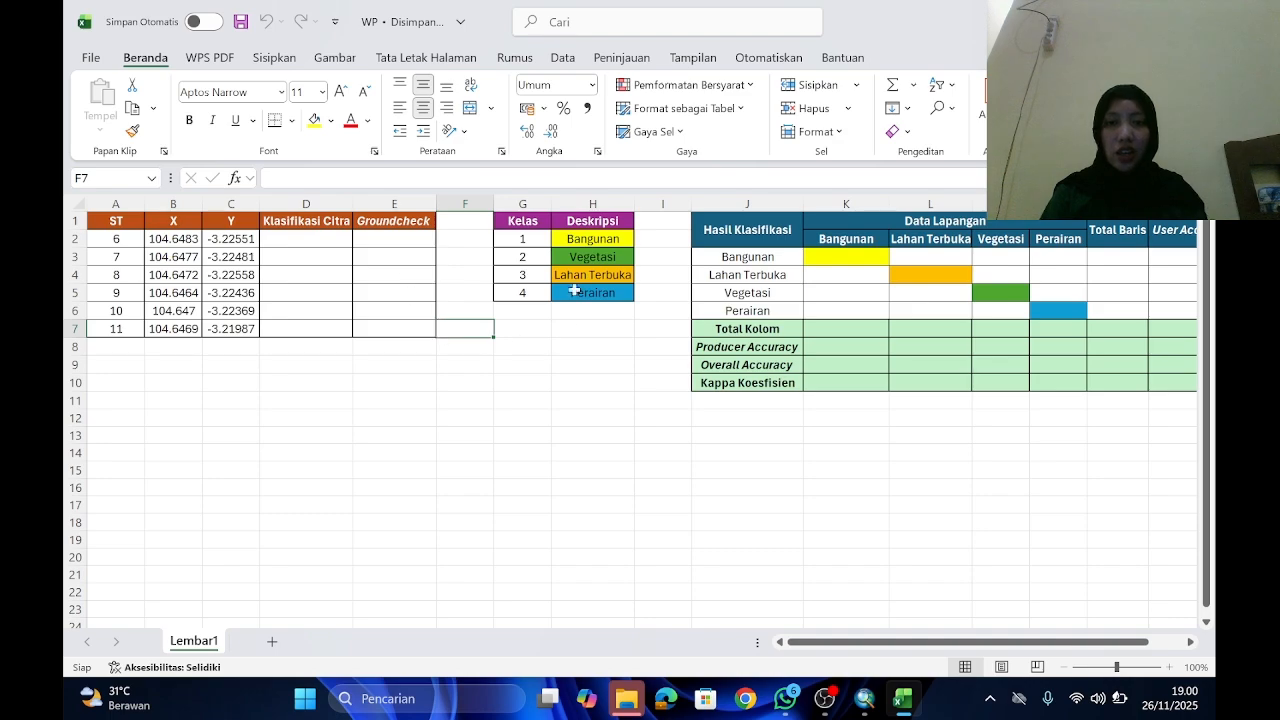
left_click_drag(525, 218, 598, 292)
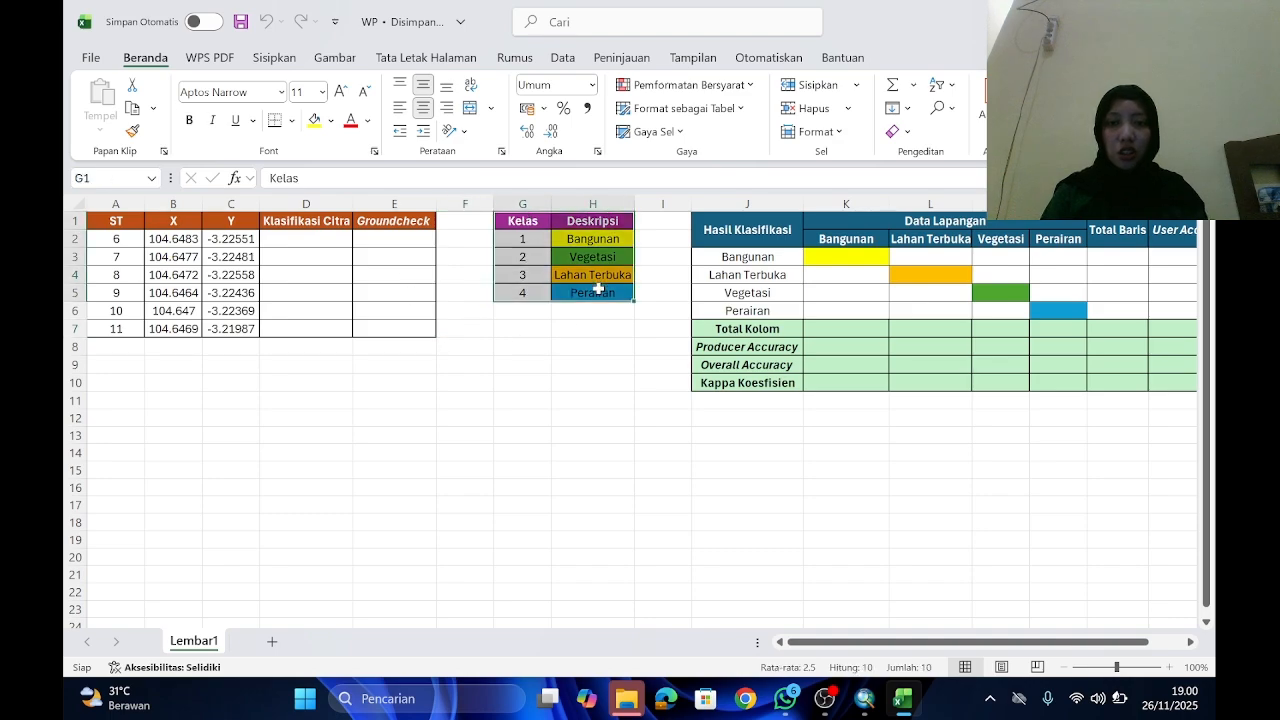
left_click(567, 357)
Step: Review the accuracy matrix's Hasil Klasifikasi column, covering the Bangunan, Lahan Terbuka, Vegetasi and Perairan rows
scroll(603, 305, "right", 1)
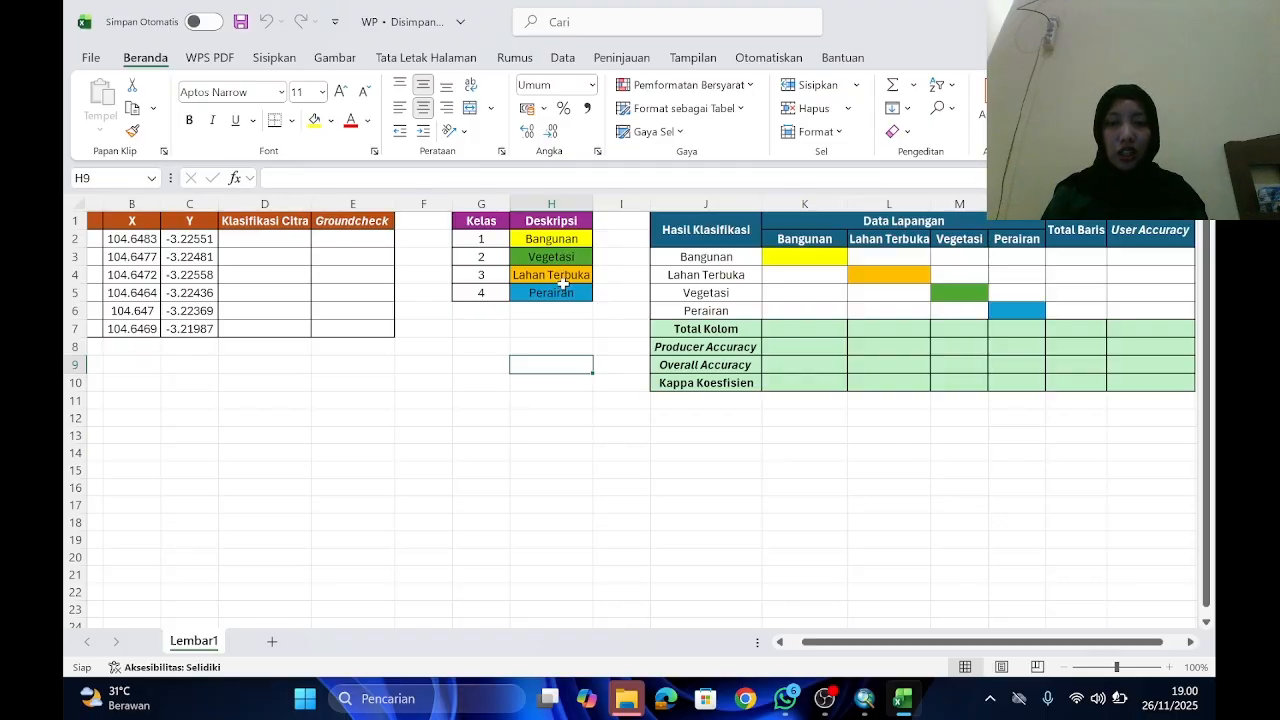
scroll(780, 284, "right", 2)
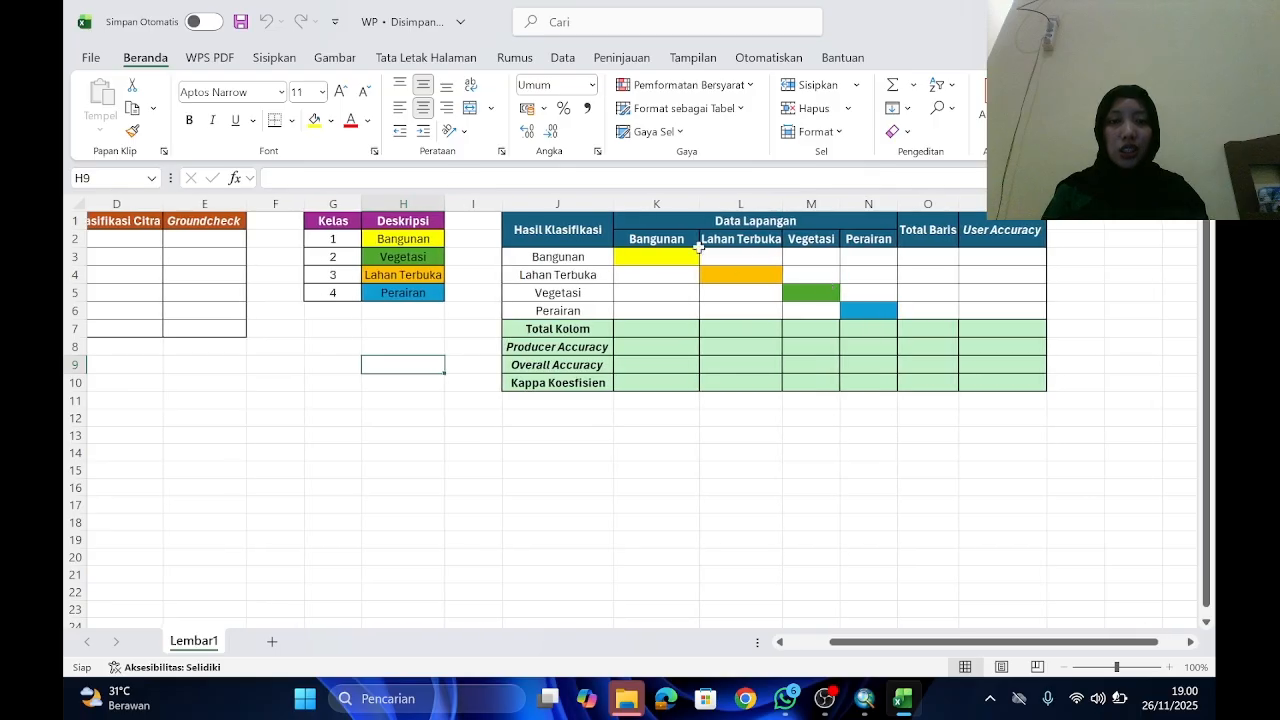
left_click(566, 229)
left_click_drag(566, 229, 663, 391)
left_click(663, 398)
left_click(587, 240)
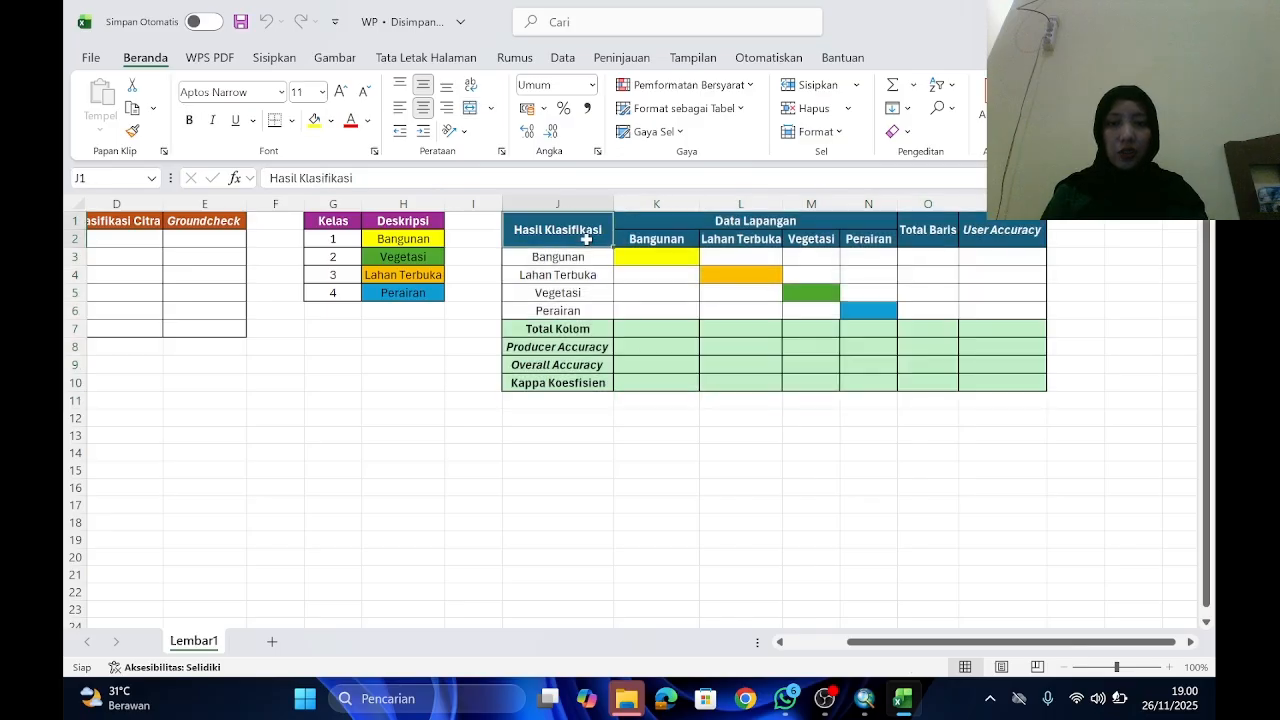
left_click(557, 257)
left_click_drag(557, 257, 558, 310)
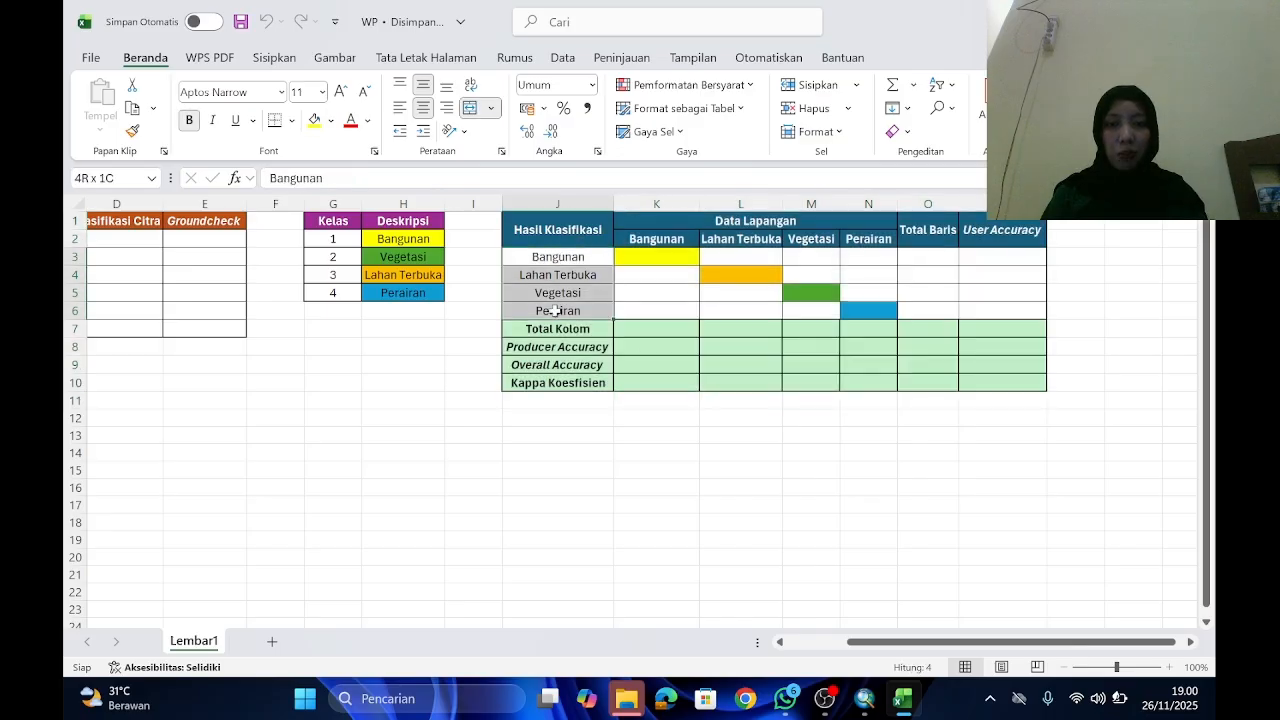
left_click(663, 416)
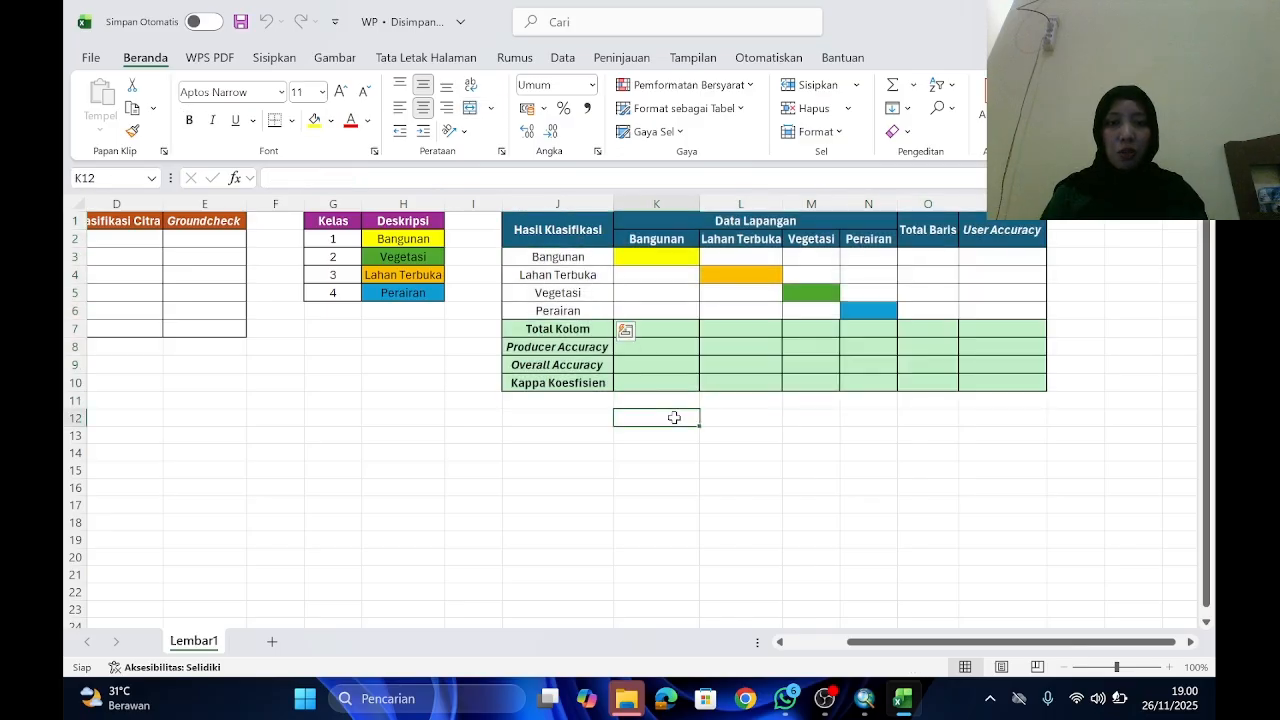
Step: Examine the matrix's Data Lapangan, Total Baris and User Accuracy headings and its Total Kolom, Producer Accuracy, Overall Accuracy and Kappa Koesfisien rows
left_click(594, 231)
left_click(704, 214)
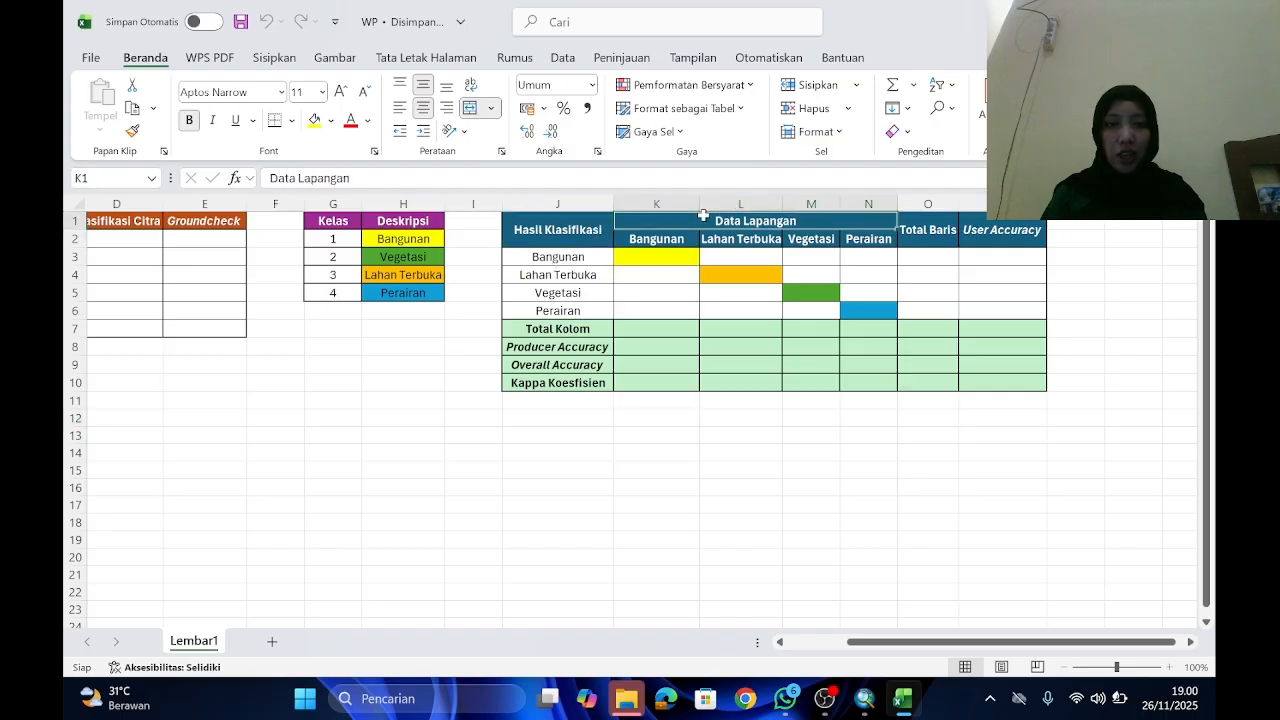
left_click_drag(650, 247, 926, 232)
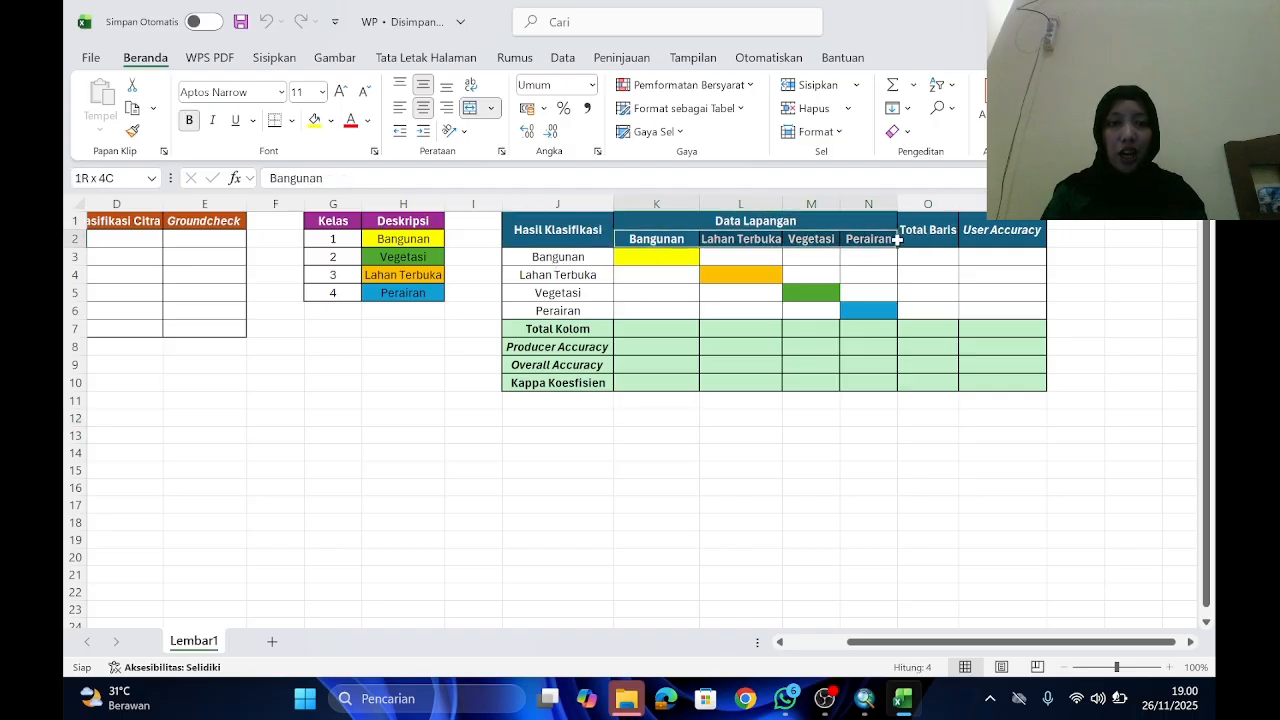
left_click(757, 467)
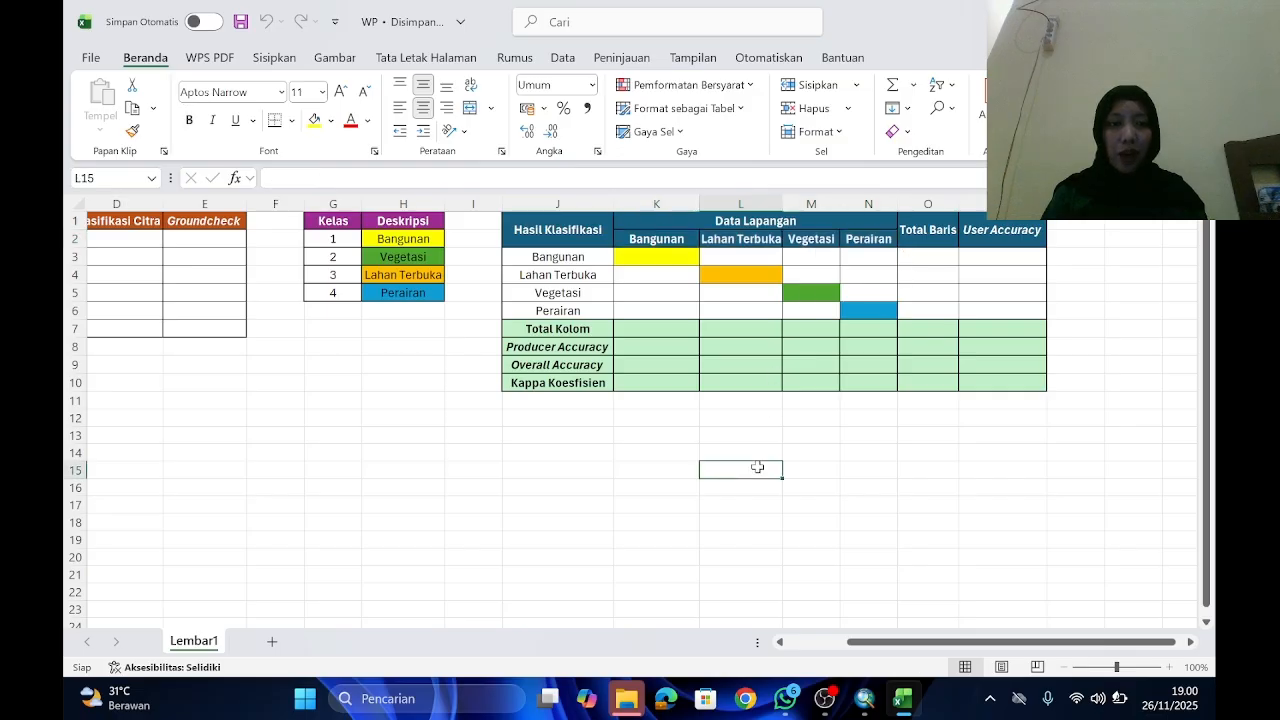
left_click(931, 240)
left_click(1007, 232)
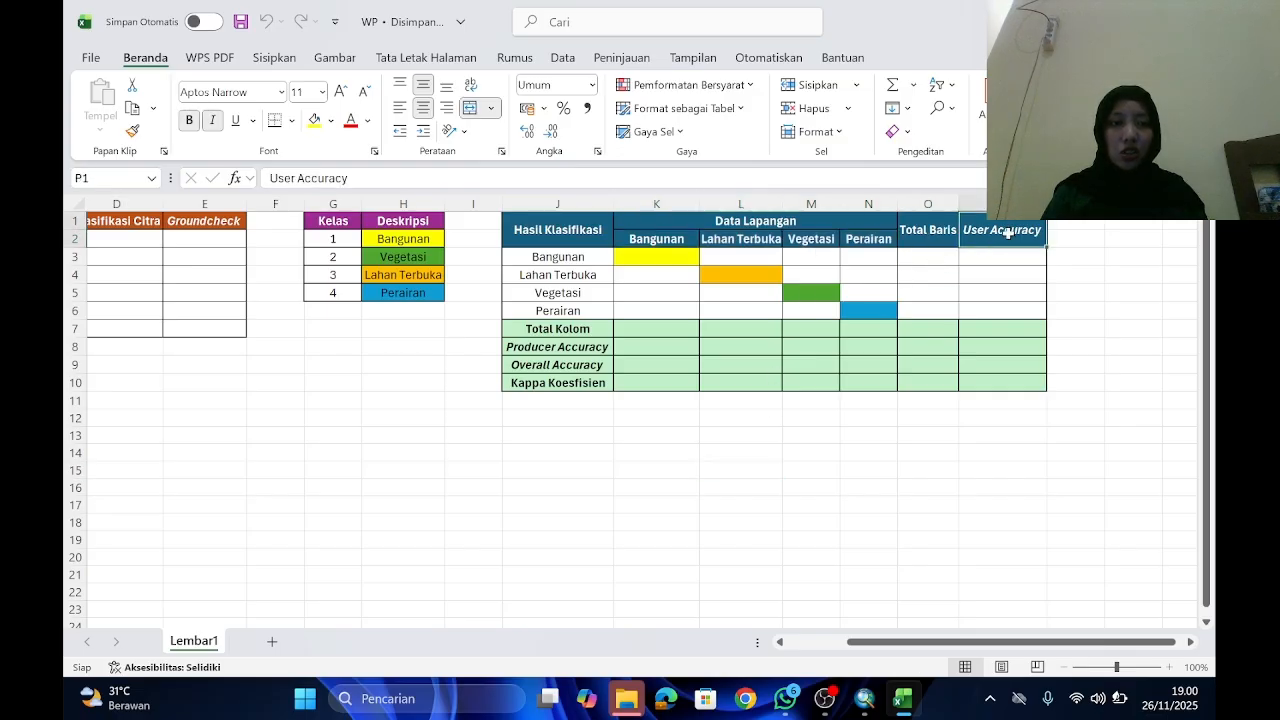
left_click(526, 334)
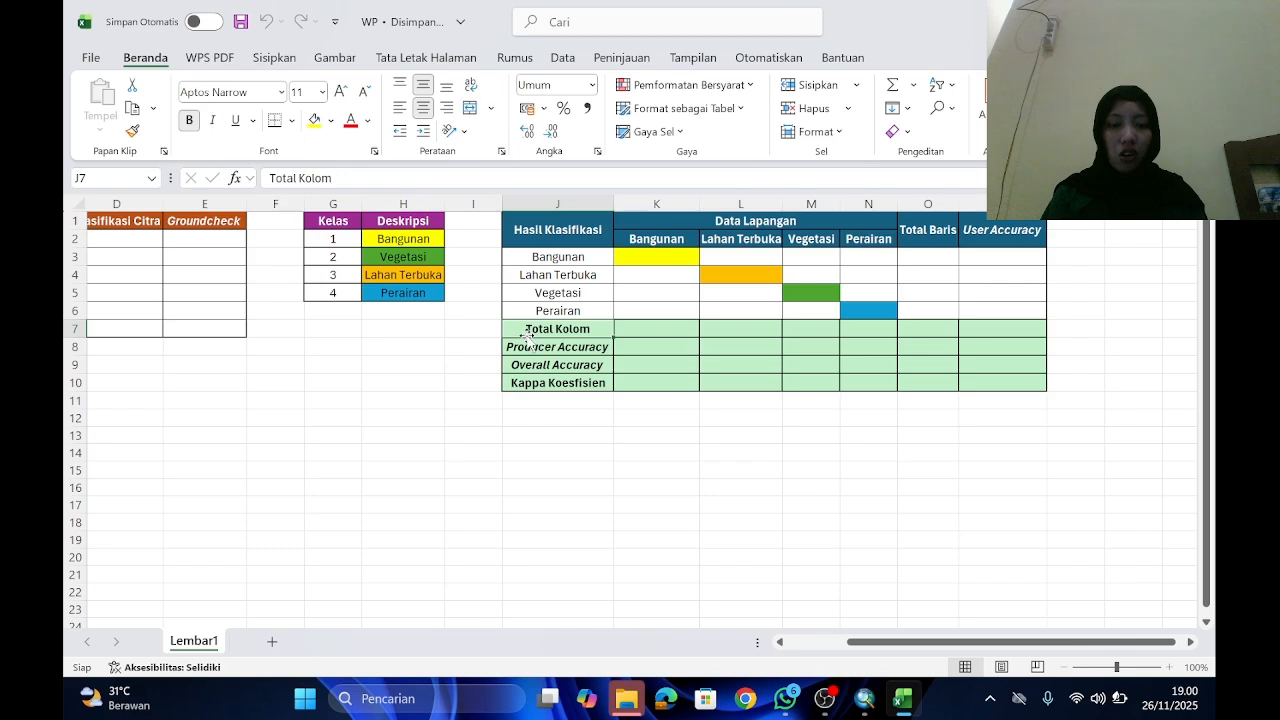
left_click(525, 351)
left_click(522, 367)
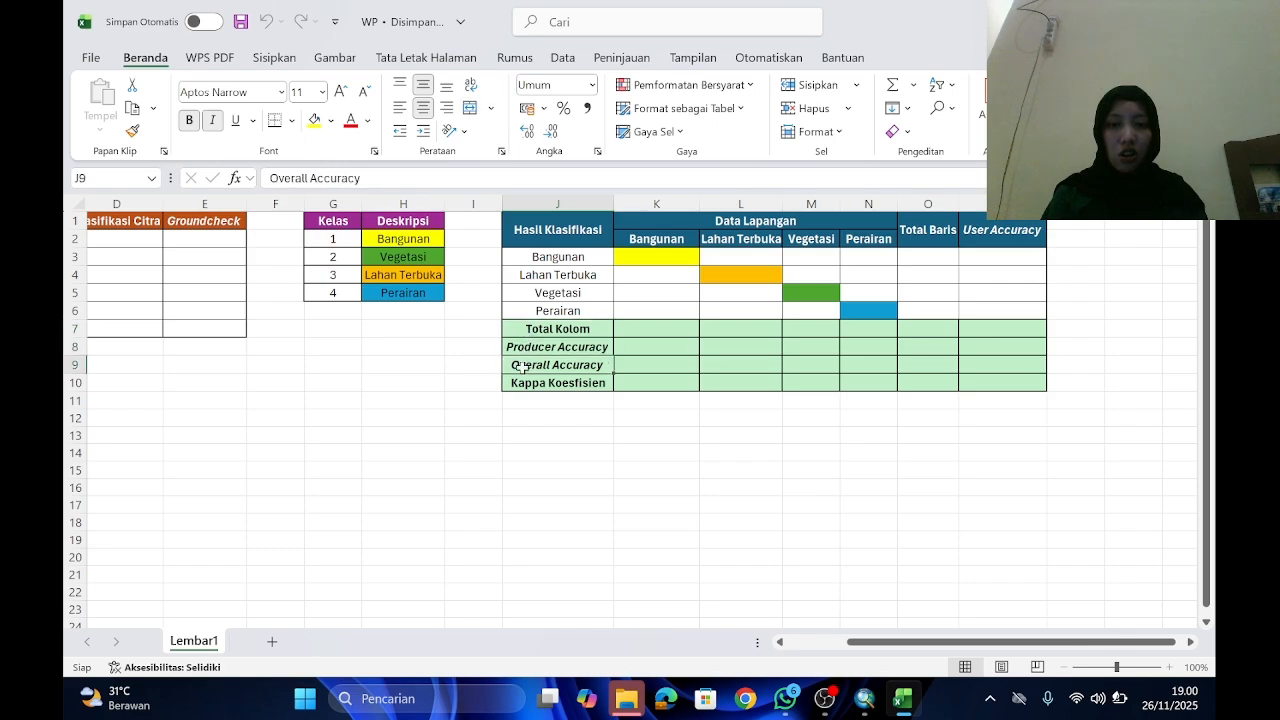
left_click(530, 382)
Step: Check station 6 on the land-cover map in ArcMap and enter Lahan Terbuka as its Klasifikasi Citra class in D2 in Excel
scroll(531, 382, "left", 5)
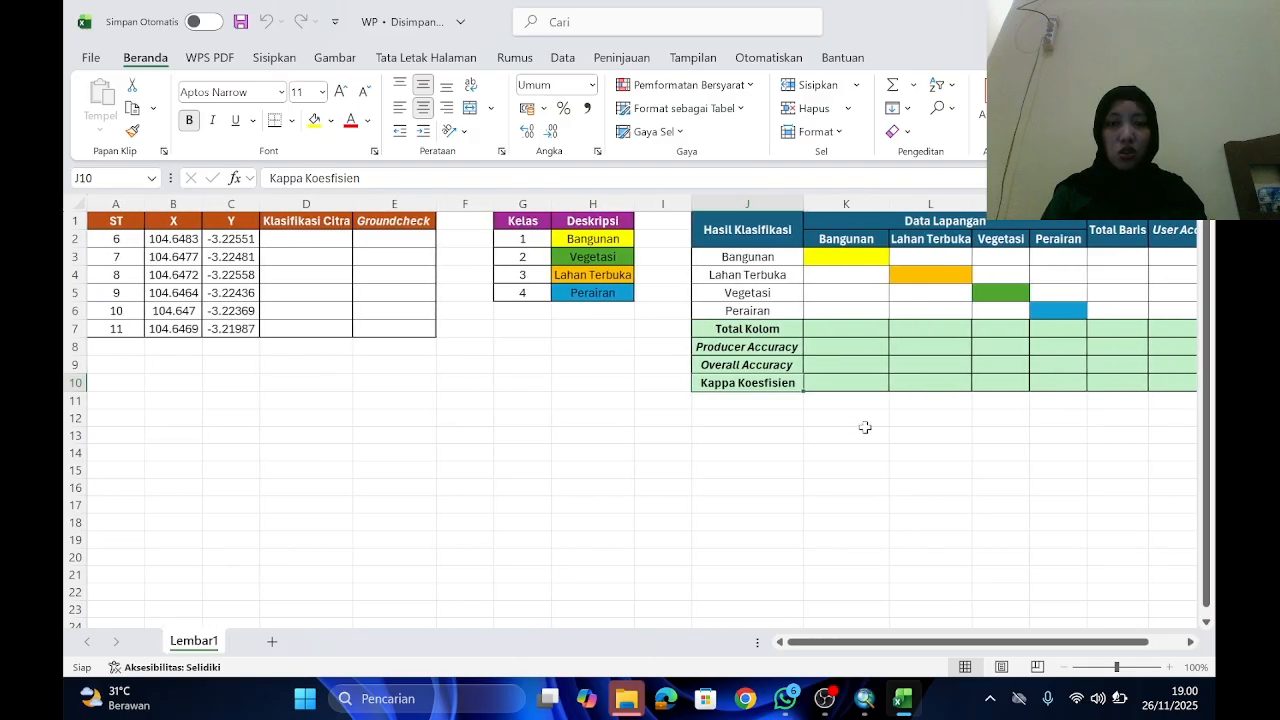
scroll(746, 497, "left", 2)
left_click(285, 243)
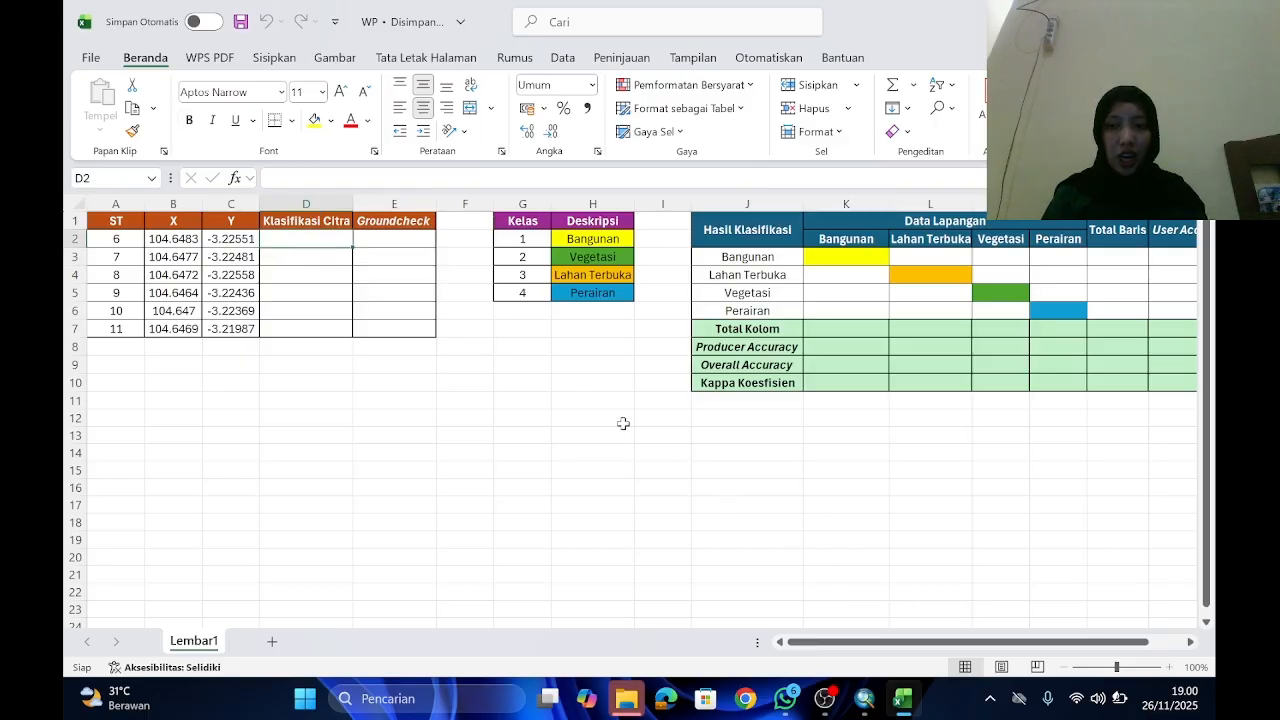
left_click(864, 700)
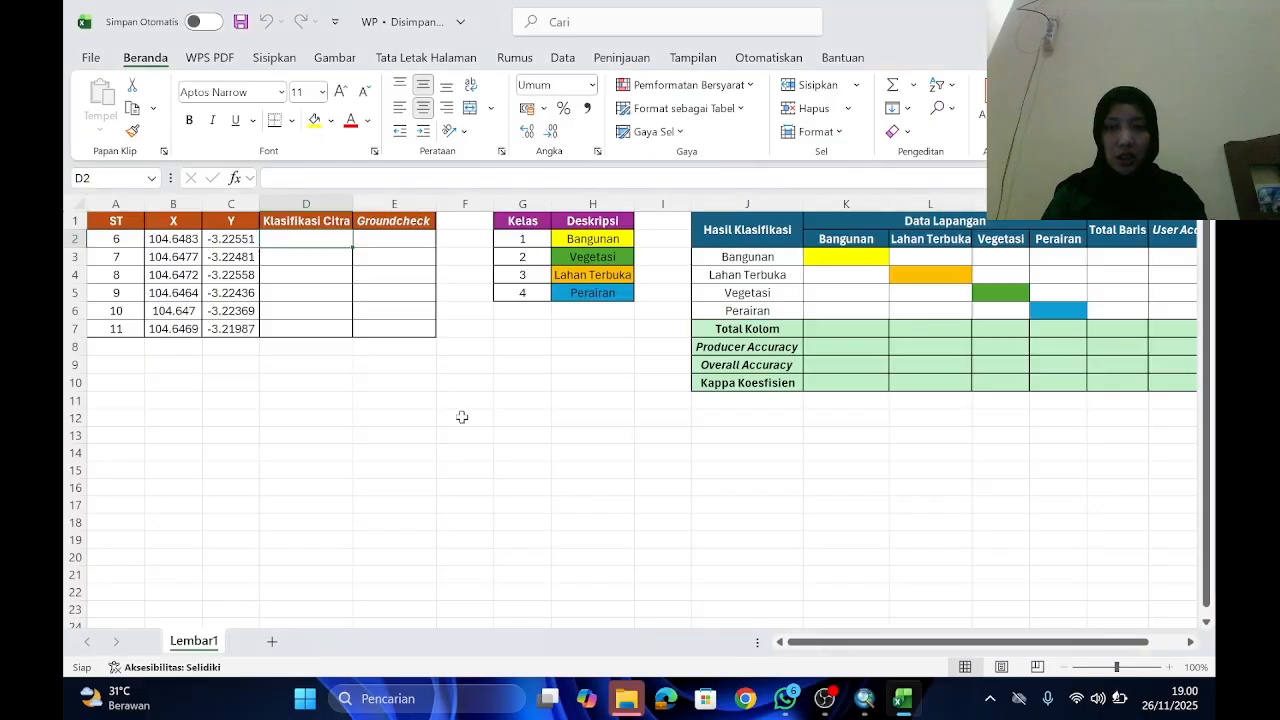
type("1")
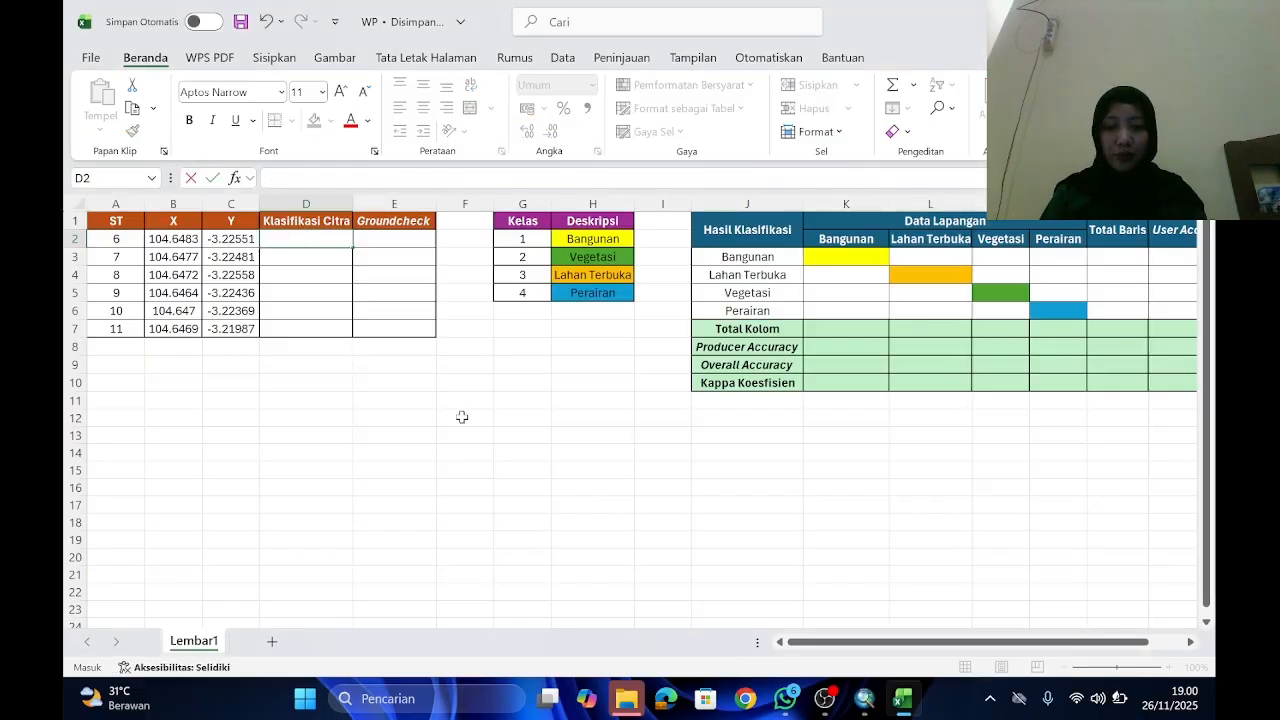
type("ahan Terbuka")
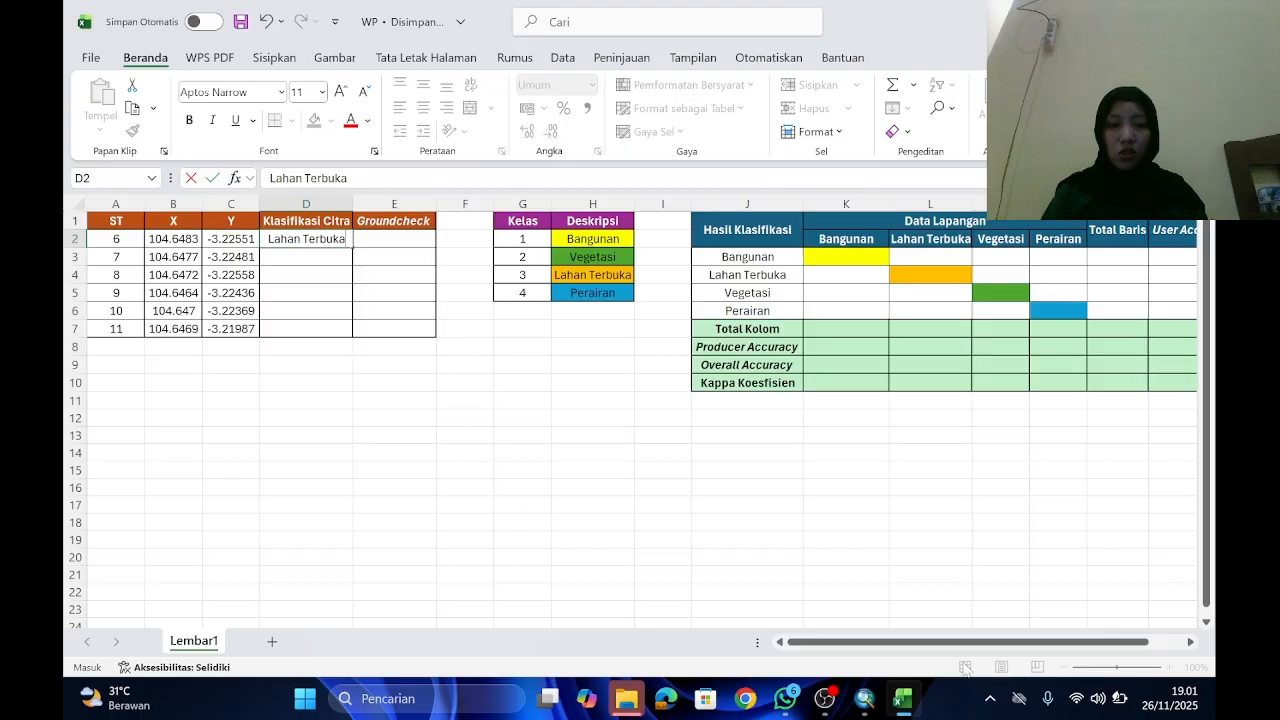
key("Return")
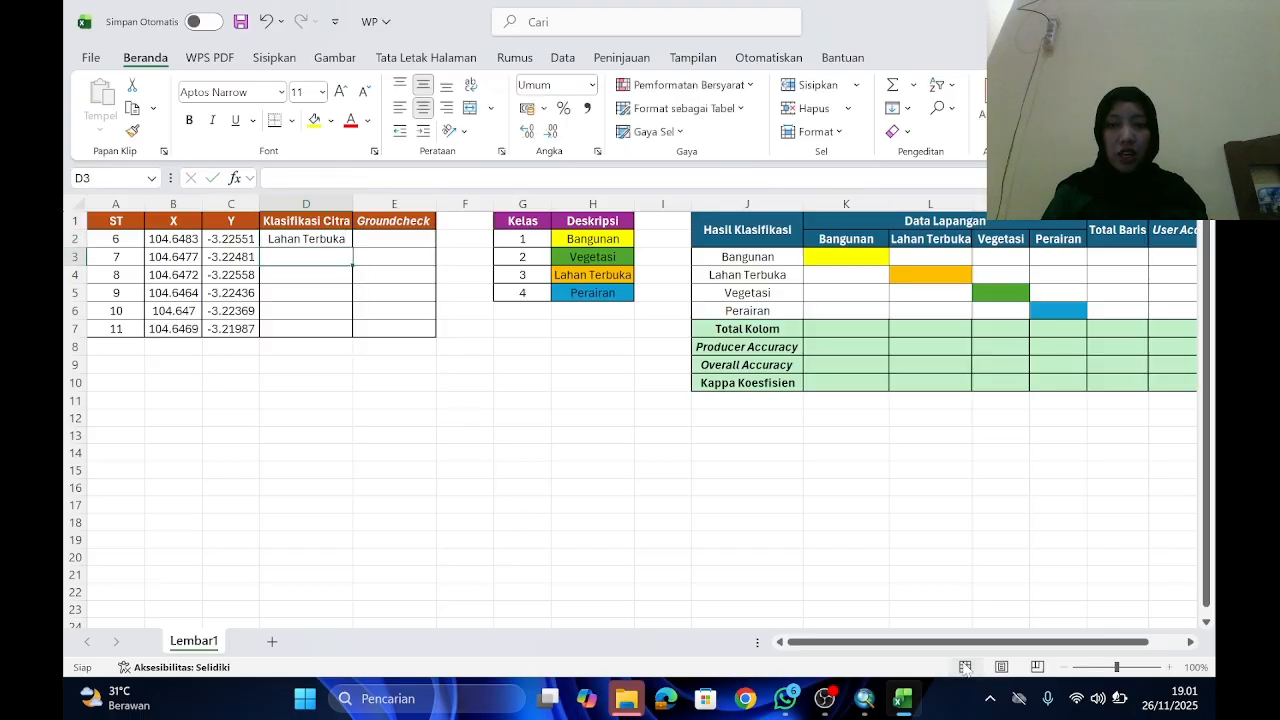
Step: Check stations 7 and 8 in ArcMap and enter Lahan Terbuka for both in D3 and D4 of the Excel sheet
left_click(866, 698)
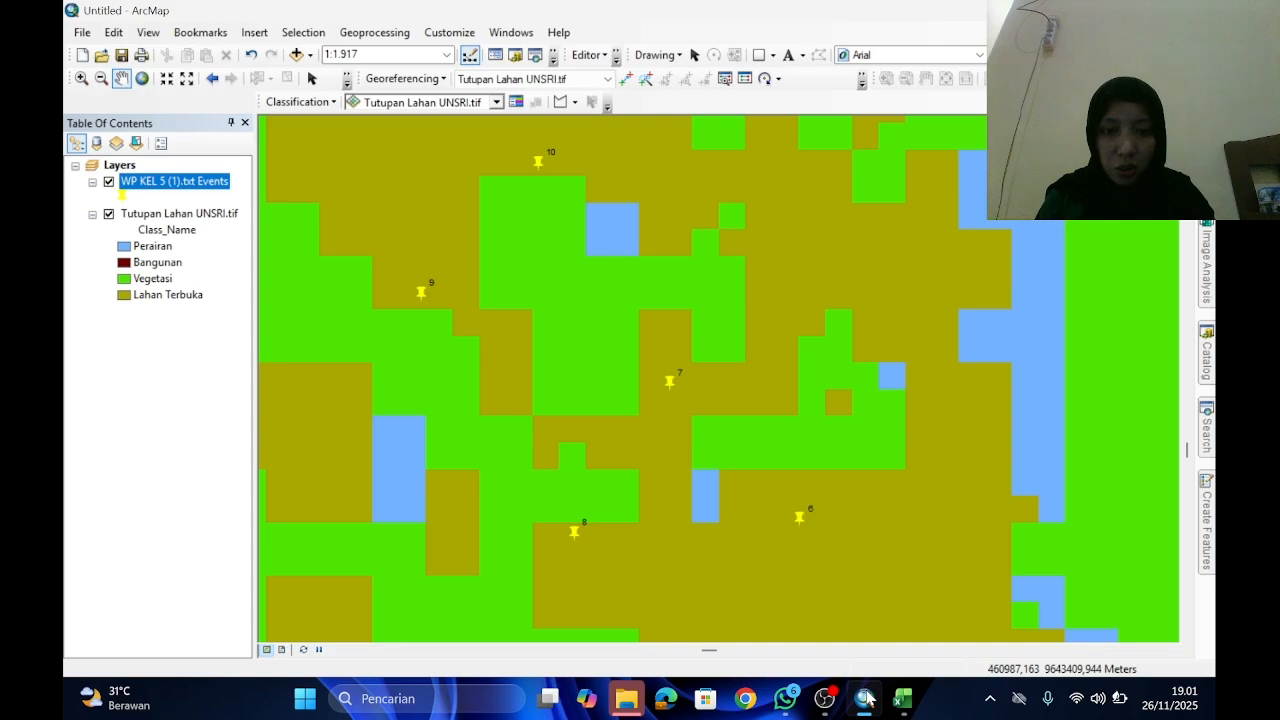
left_click(866, 698)
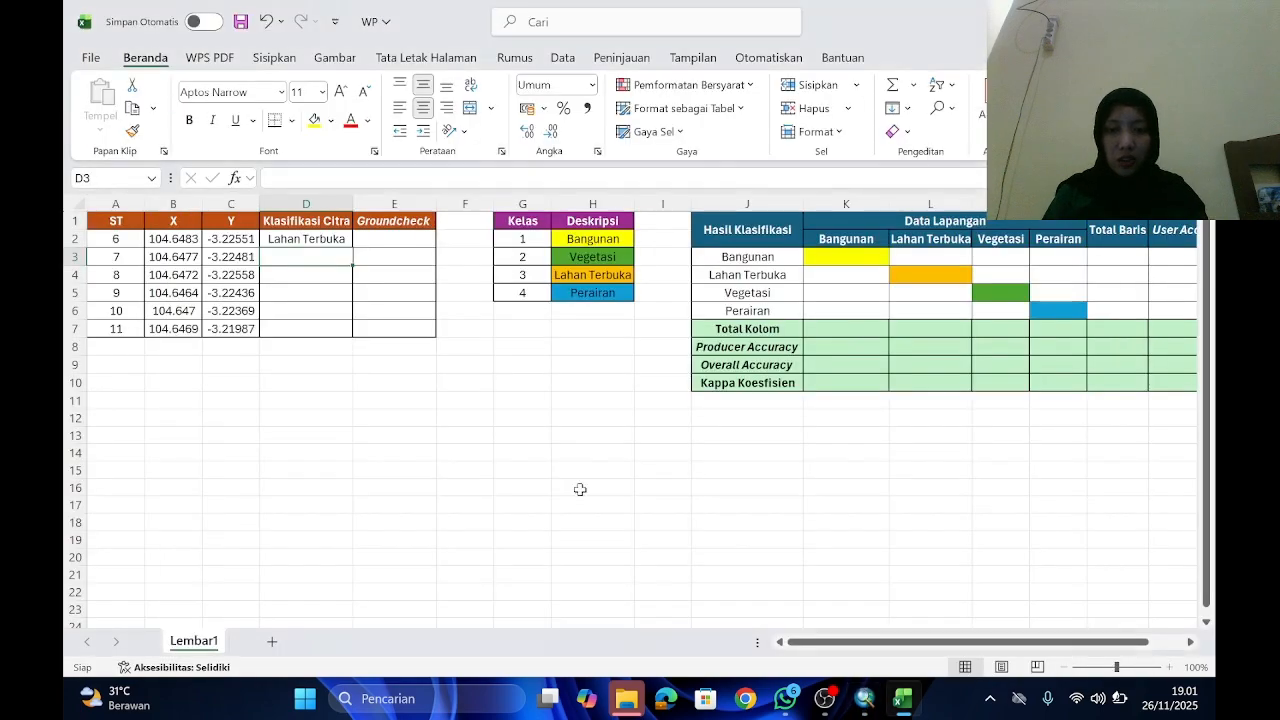
type("Lahan")
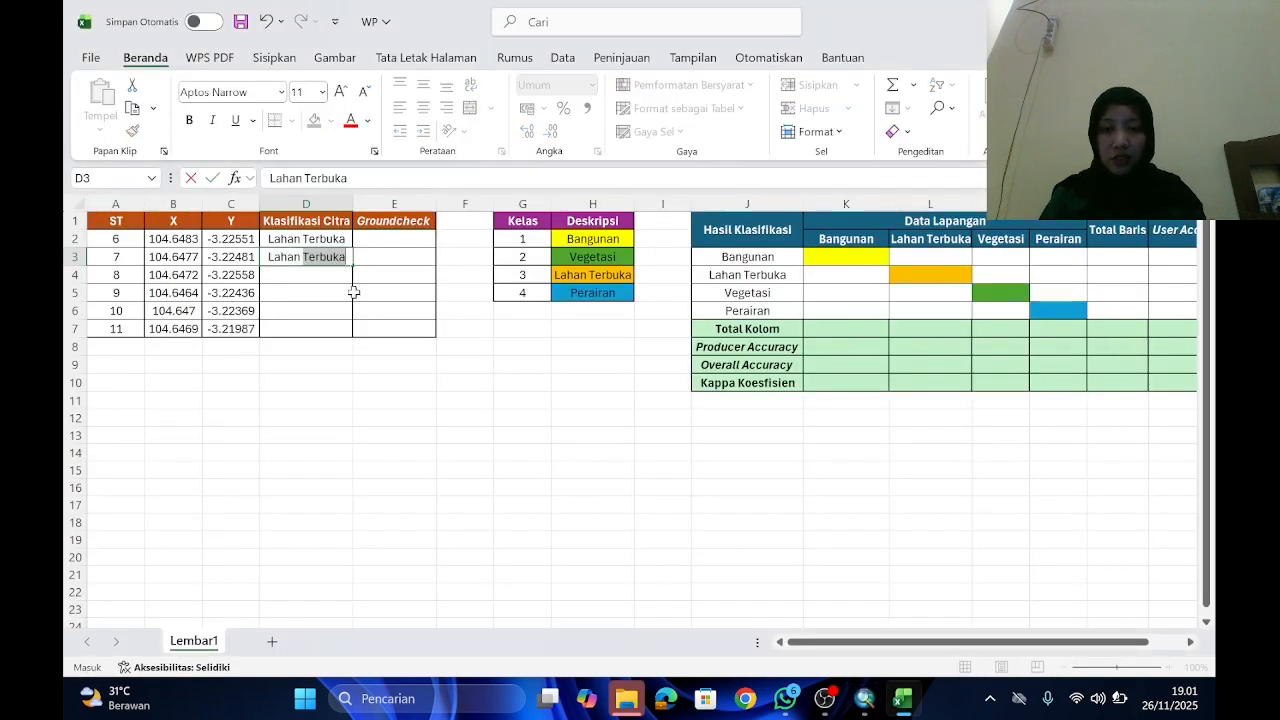
key("Return")
type("Lahan")
key("Return")
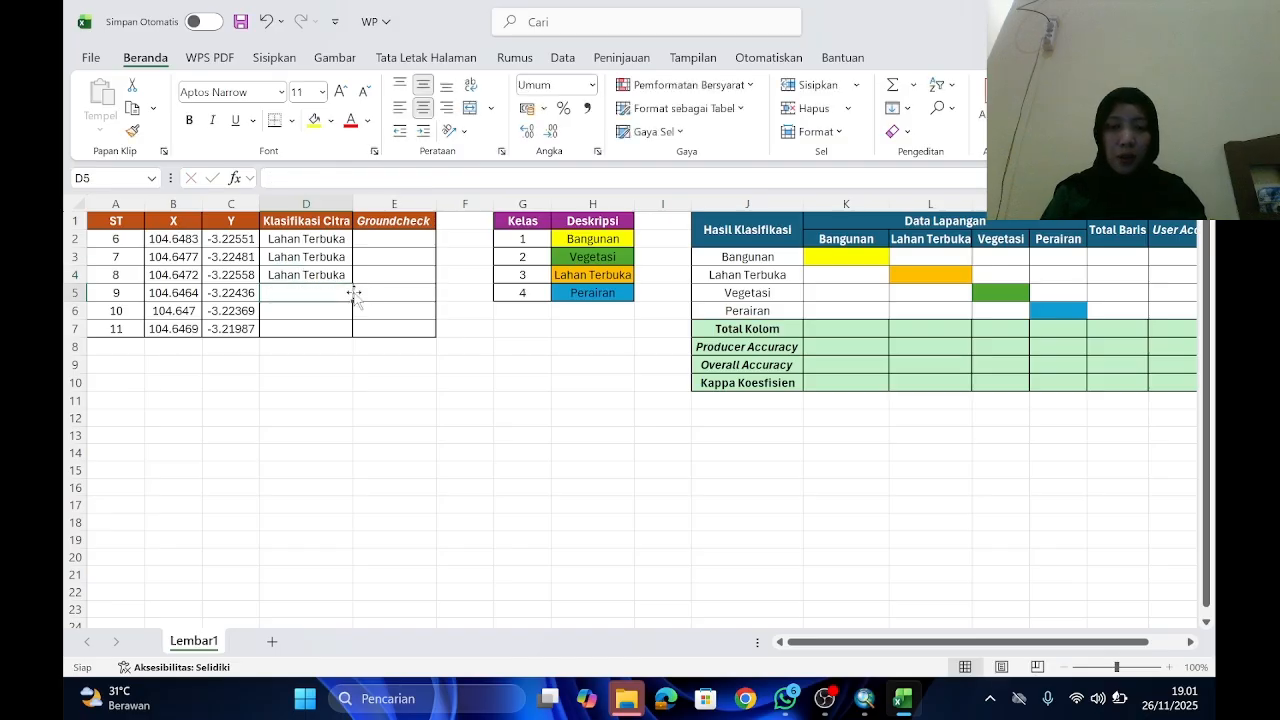
Step: Switch to ArcMap and examine which land-cover class lies under stations 9, 10 and 11
left_click(866, 700)
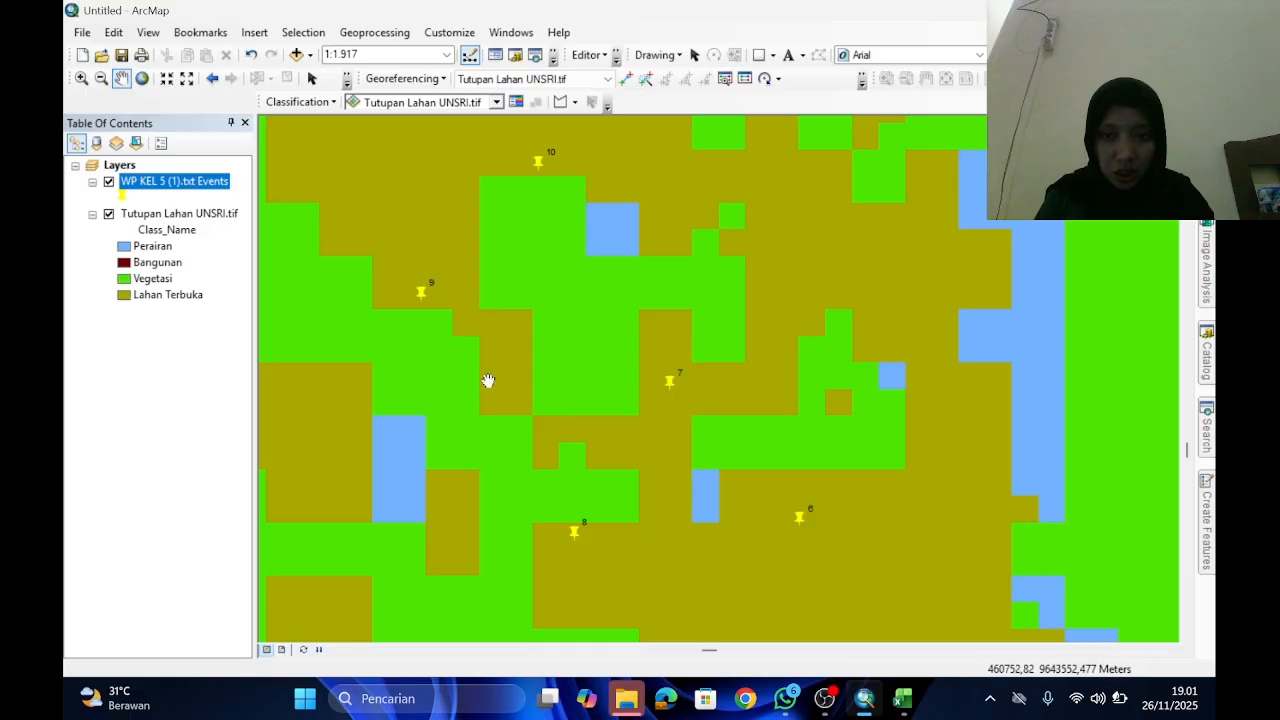
left_click_drag(513, 265, 611, 347)
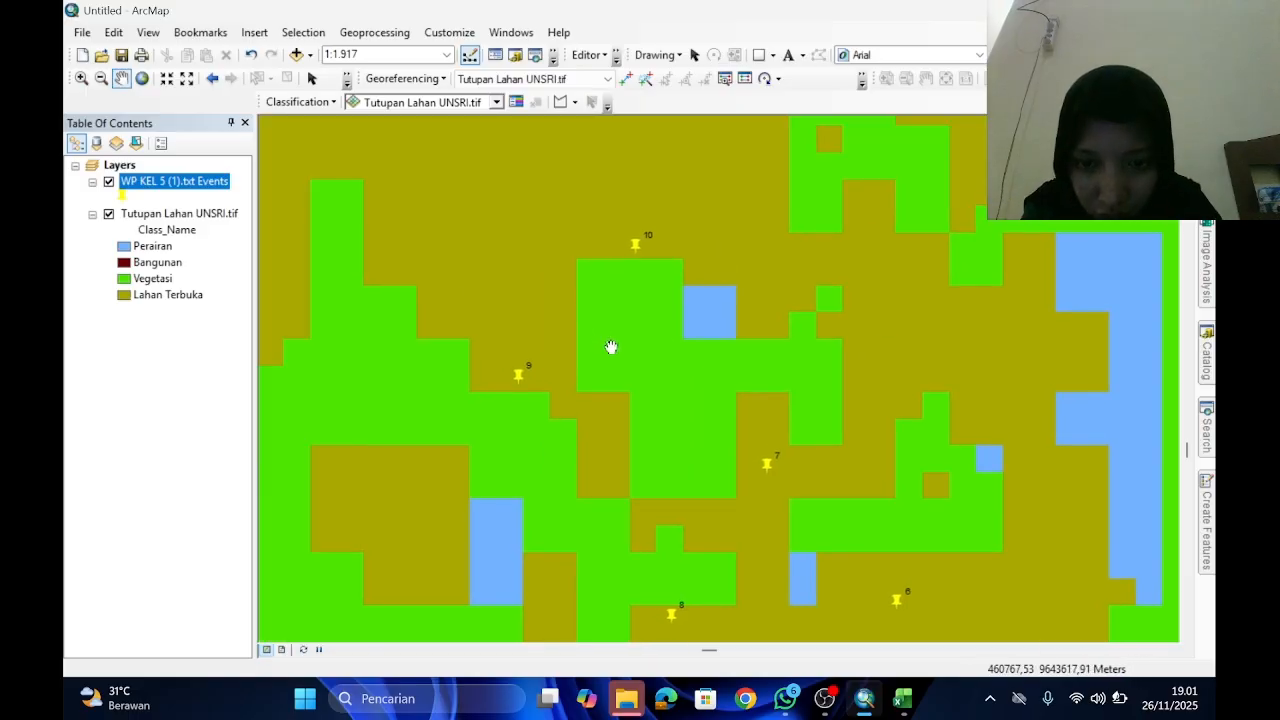
left_click_drag(647, 297, 634, 375)
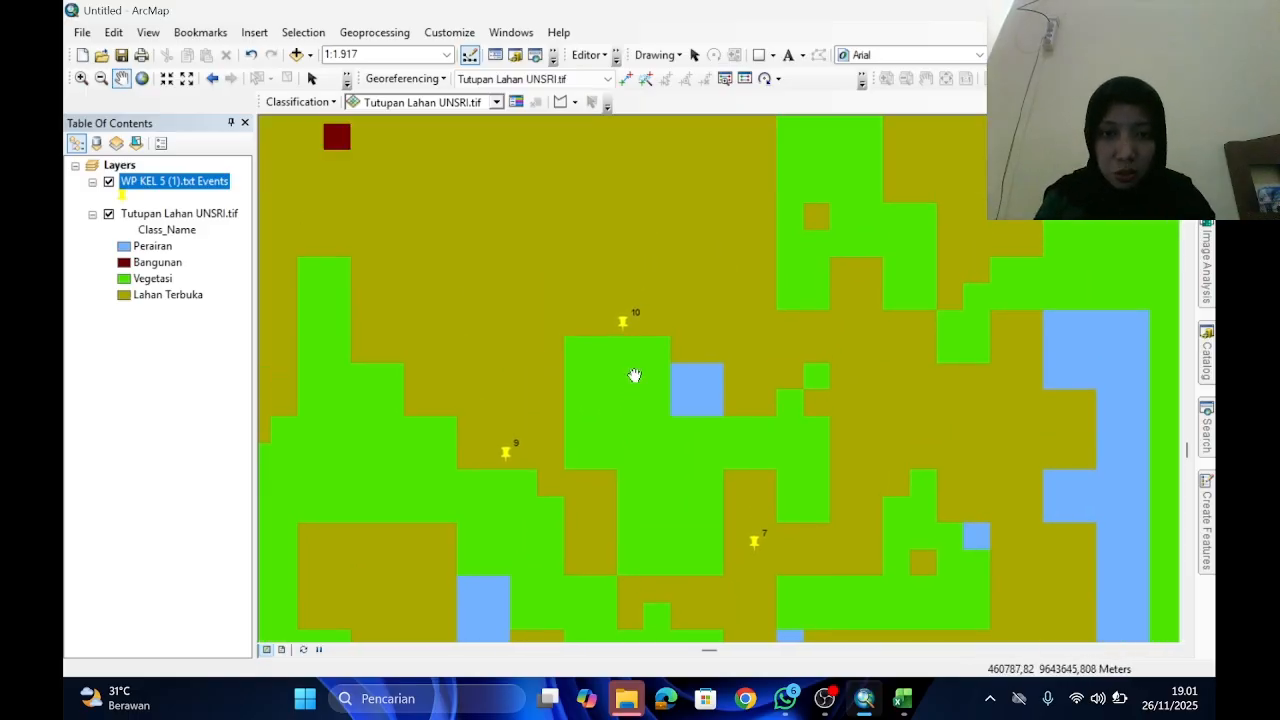
left_click_drag(526, 286, 634, 597)
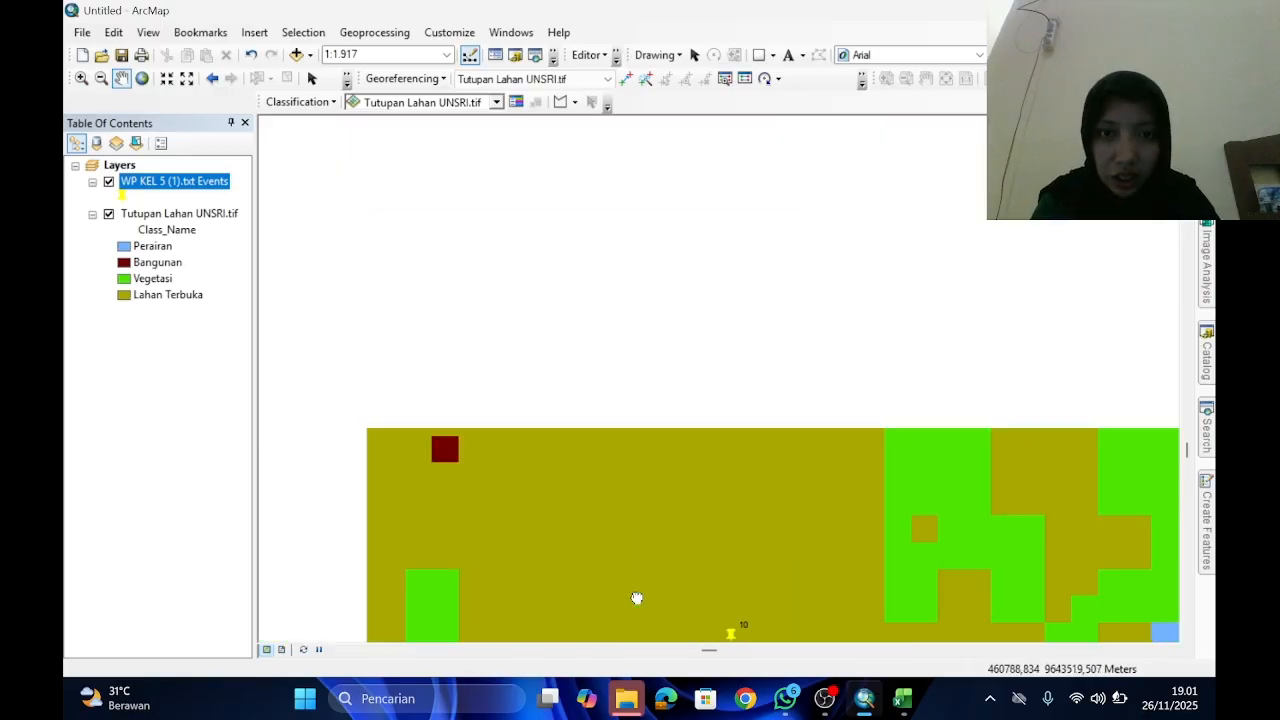
left_click_drag(789, 526, 778, 719)
left_click_drag(591, 446, 789, 617)
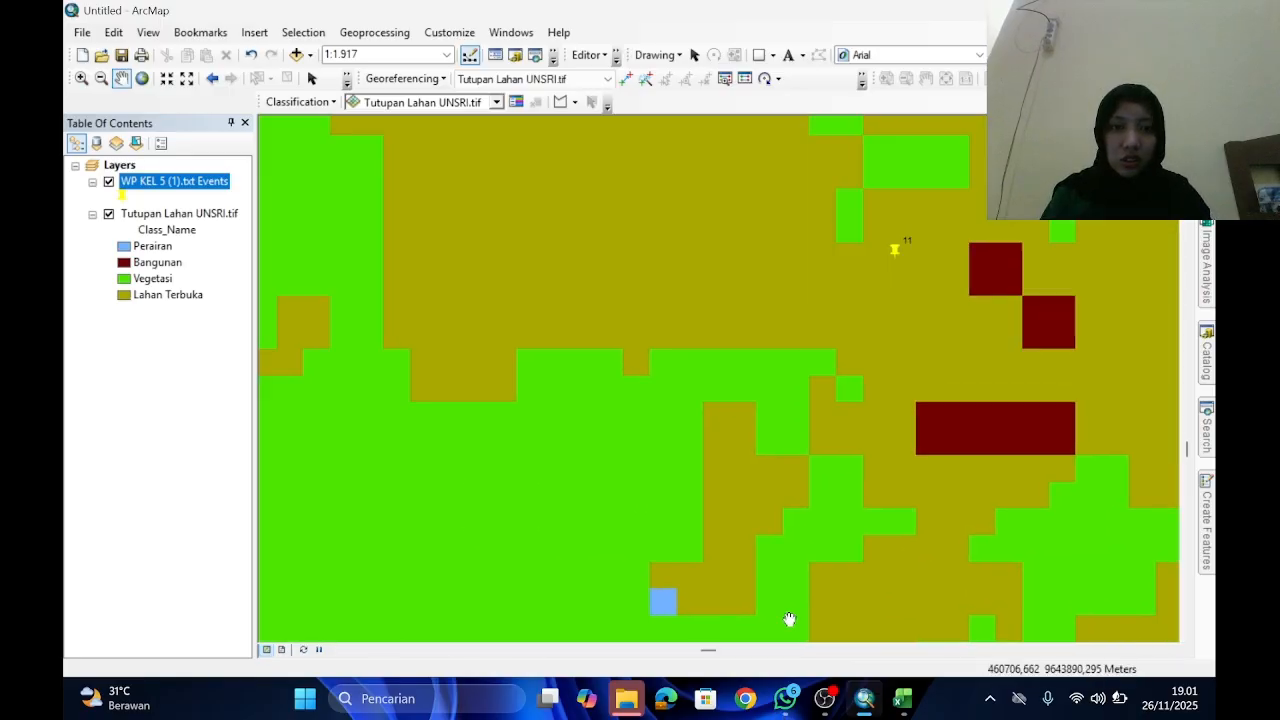
left_click_drag(694, 499, 403, 549)
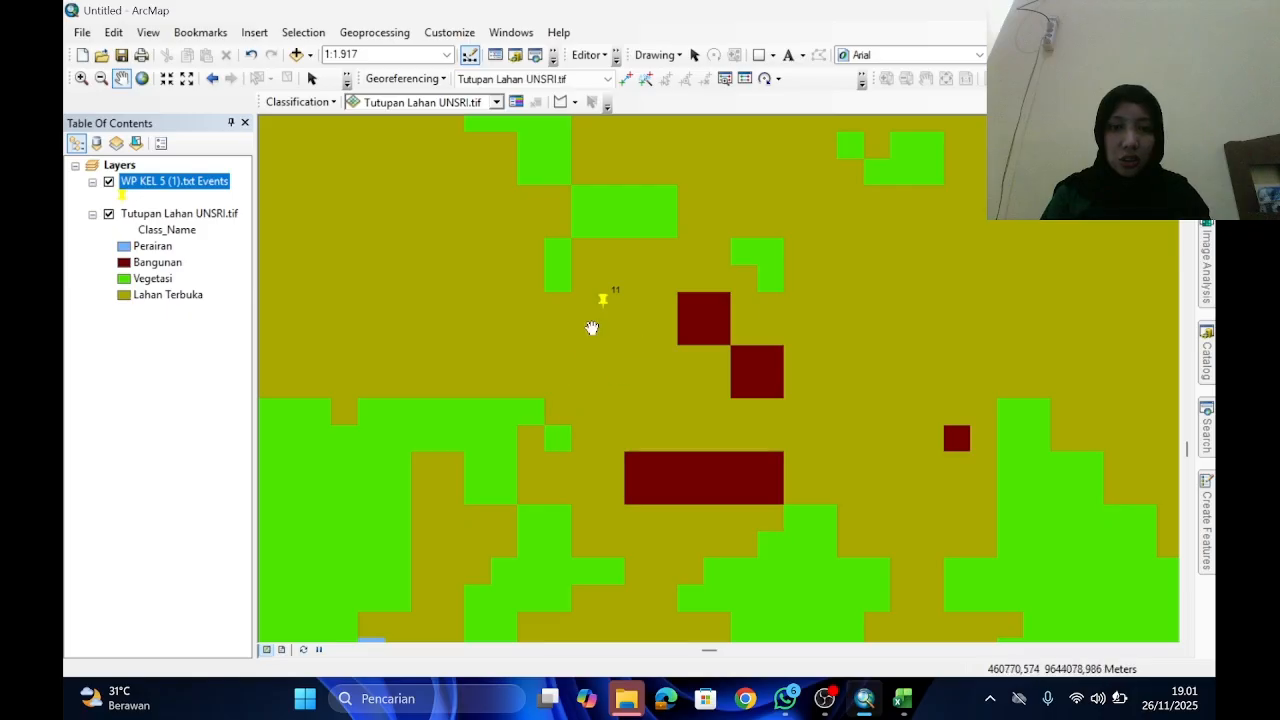
left_click_drag(694, 557, 749, 206)
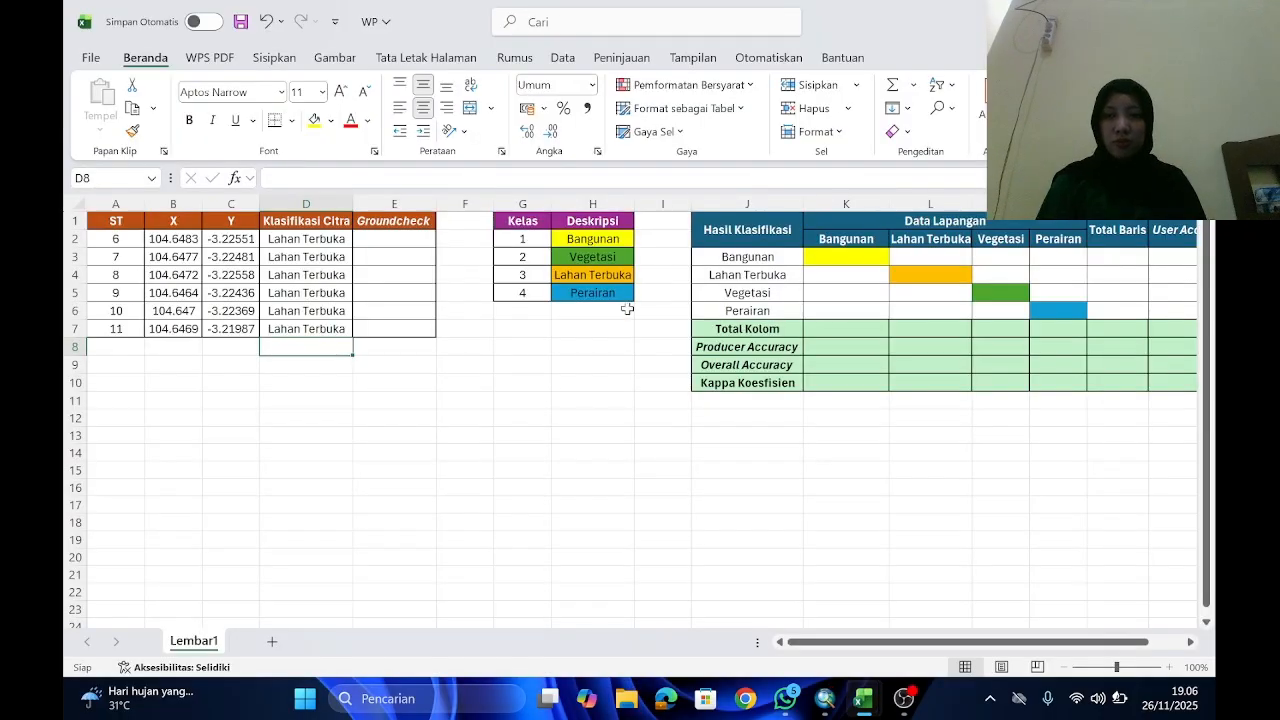
Step: Review the Klasifikasi Citra classes in D2:D7, and recheck the land cover under stations 9, 10 and 11 in ArcMap
left_click(599, 386)
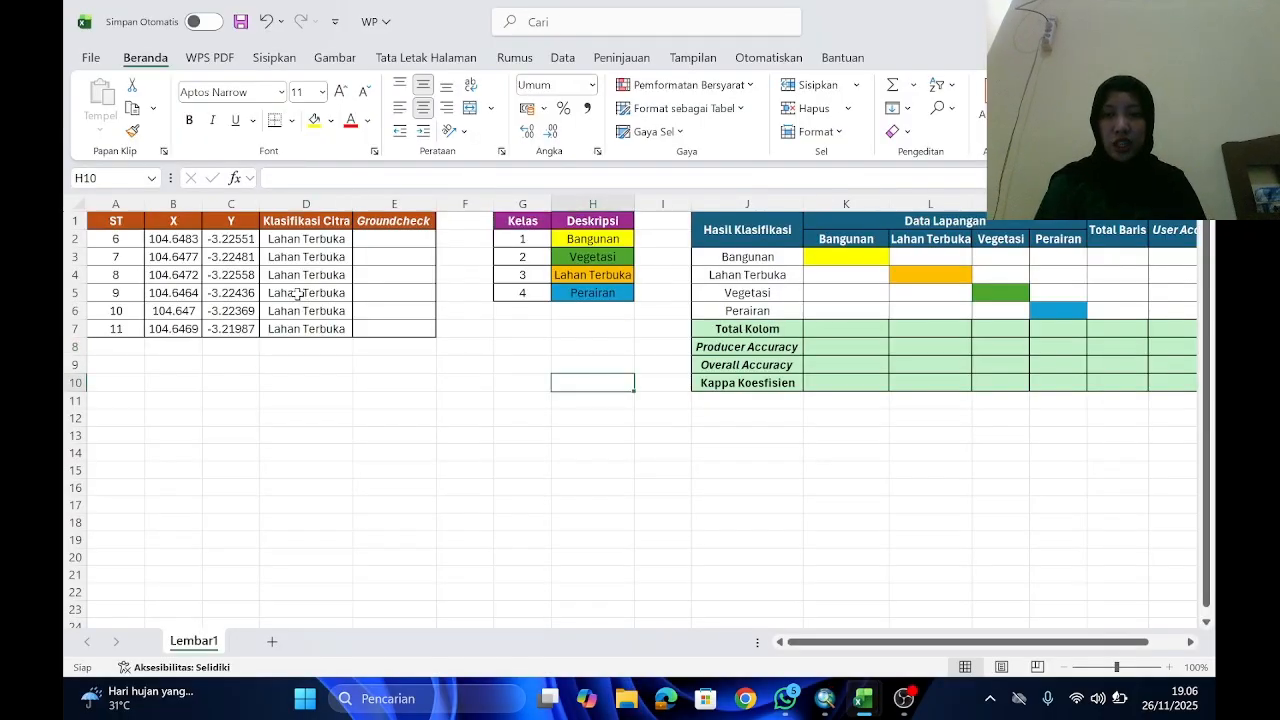
left_click_drag(275, 241, 296, 330)
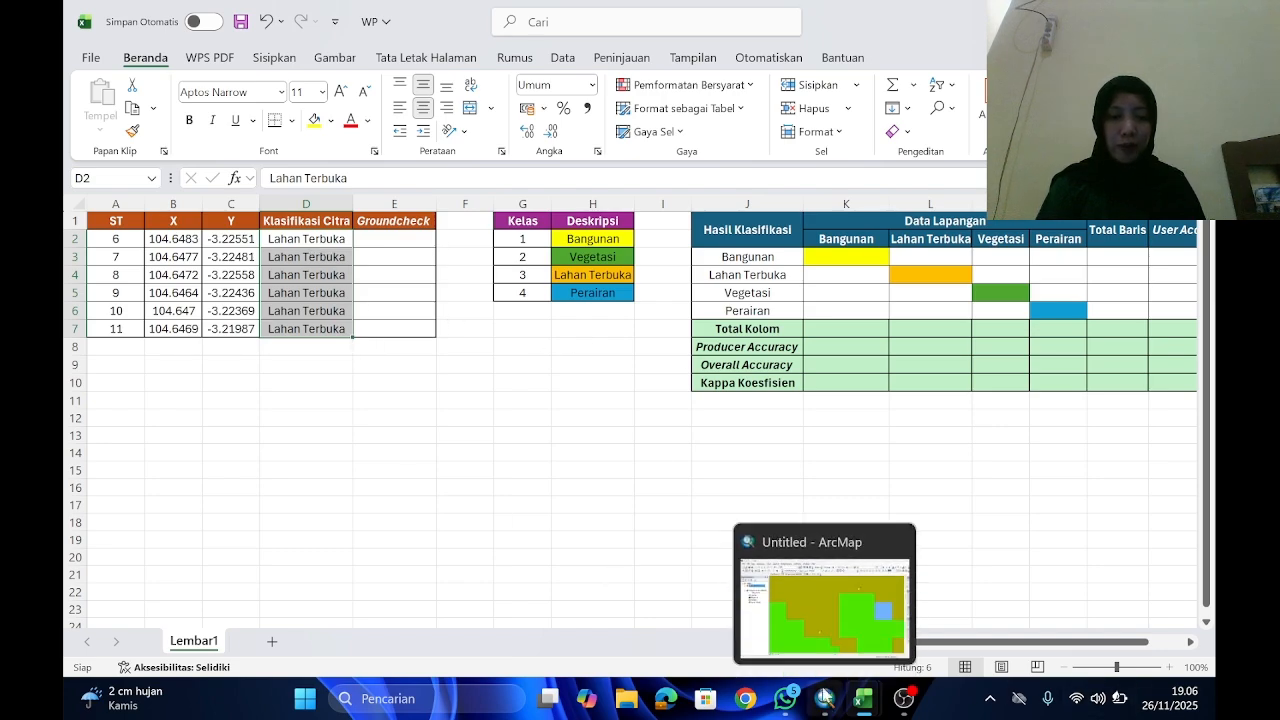
left_click(824, 682)
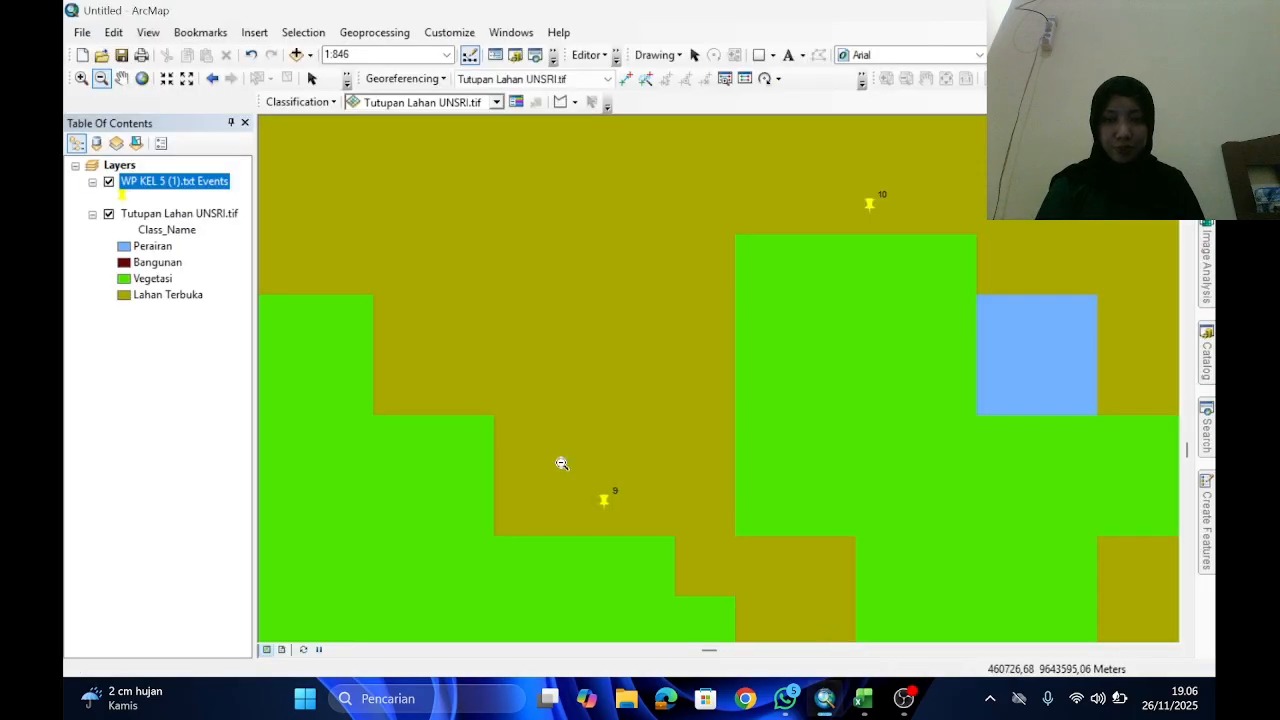
left_click(121, 80)
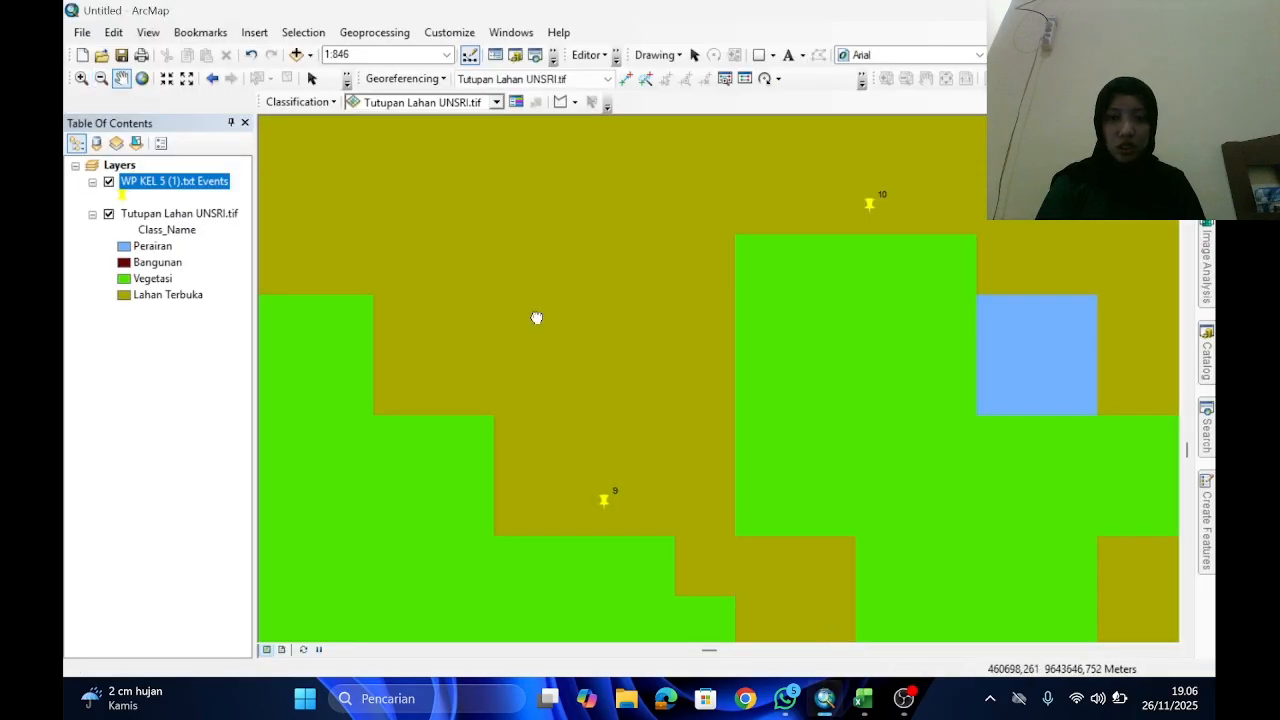
left_click_drag(534, 317, 483, 283)
left_click_drag(578, 433, 427, 667)
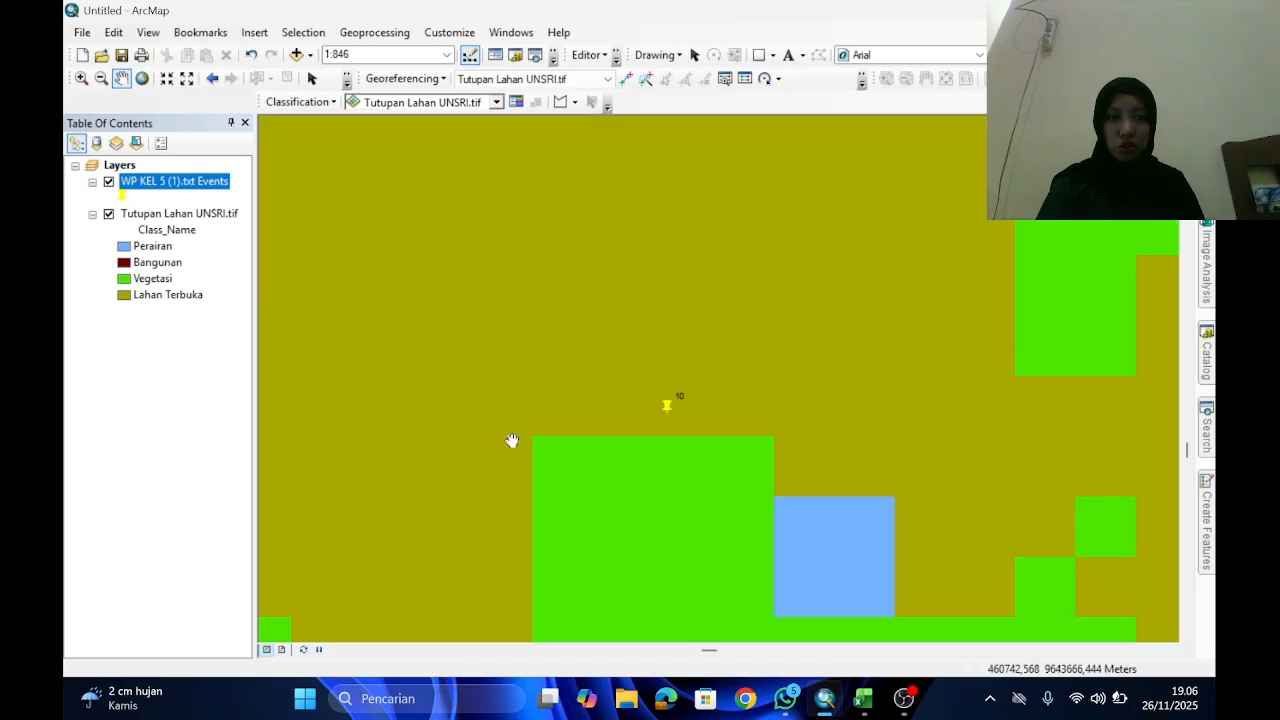
left_click_drag(513, 441, 635, 715)
left_click_drag(716, 383, 707, 715)
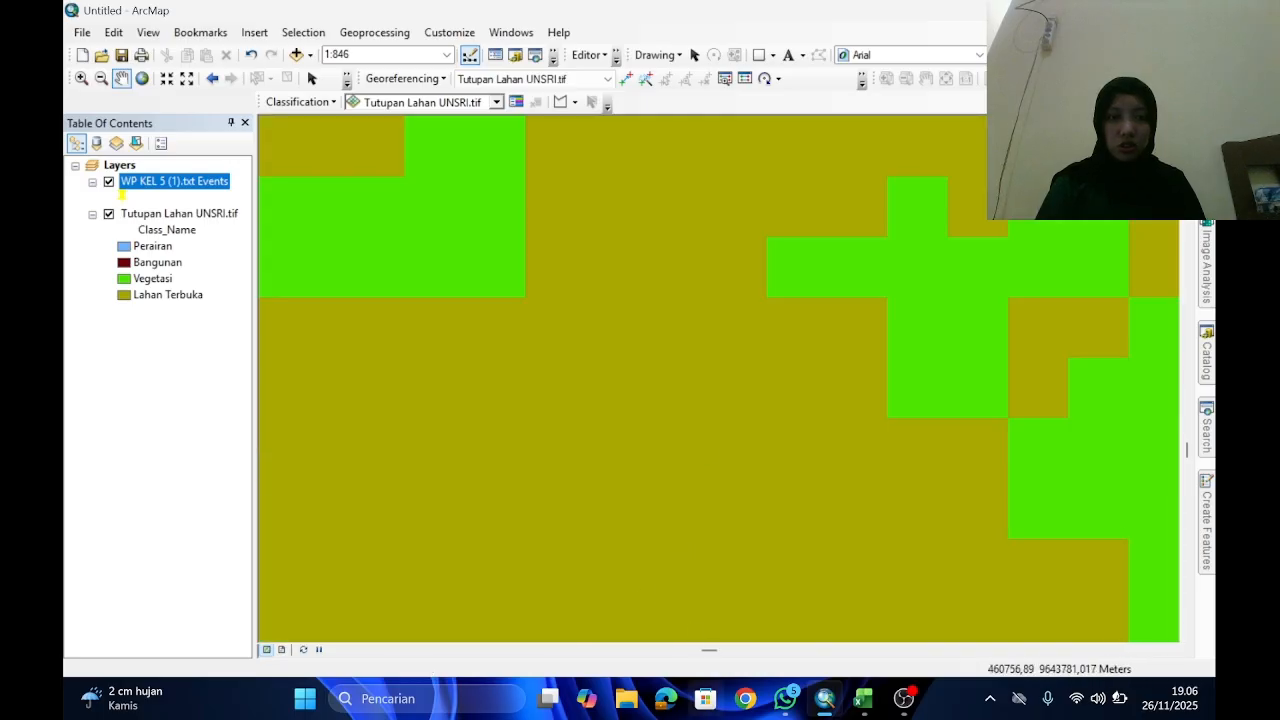
left_click_drag(666, 340, 697, 717)
left_click_drag(655, 467, 526, 719)
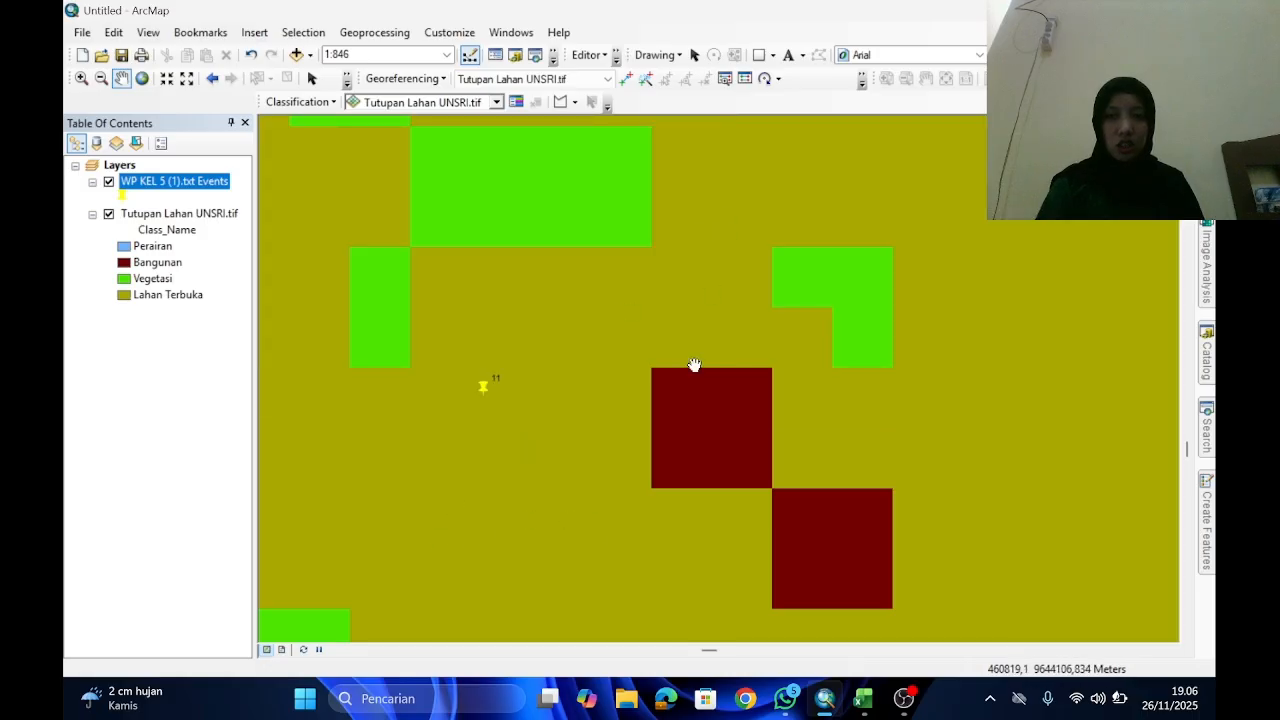
Step: In the WP workbook in Excel, fill Groundcheck E2:E7 with Perairan, Bangunan, Vegetasi, Lahan Terbuka, Vegetasi and Lahan Terbuka
mouse_move(862, 700)
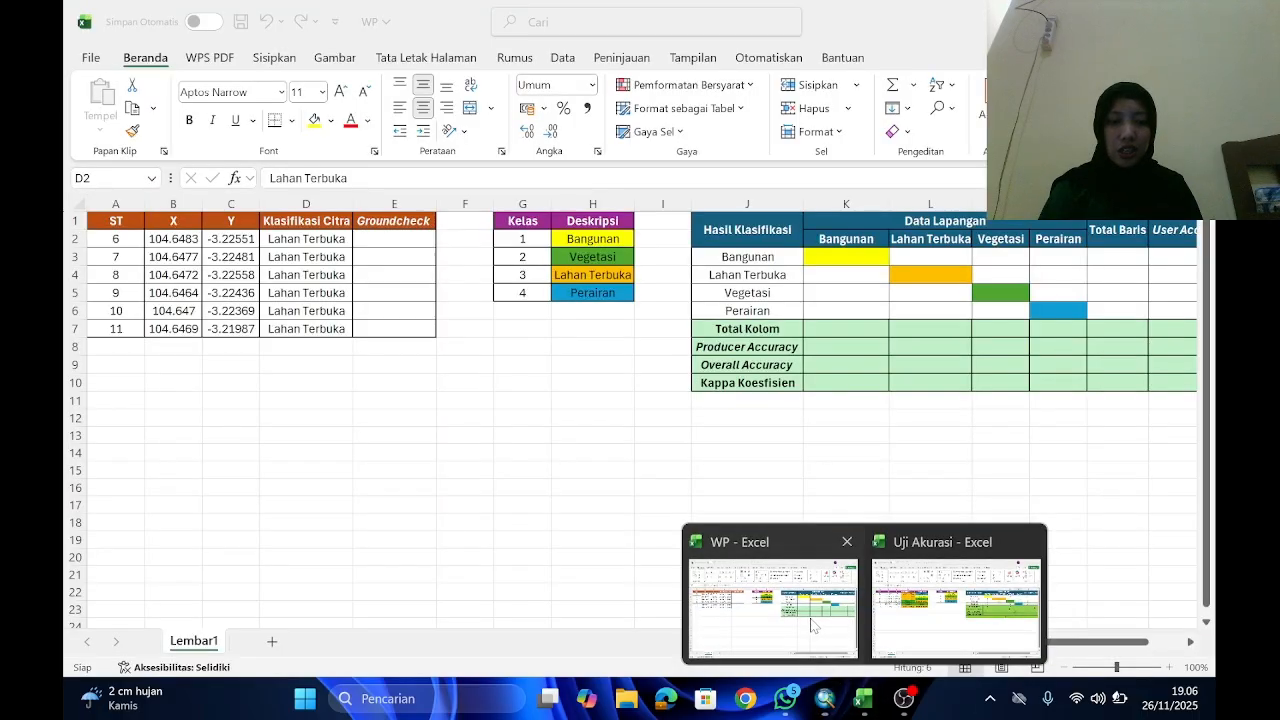
left_click(812, 625)
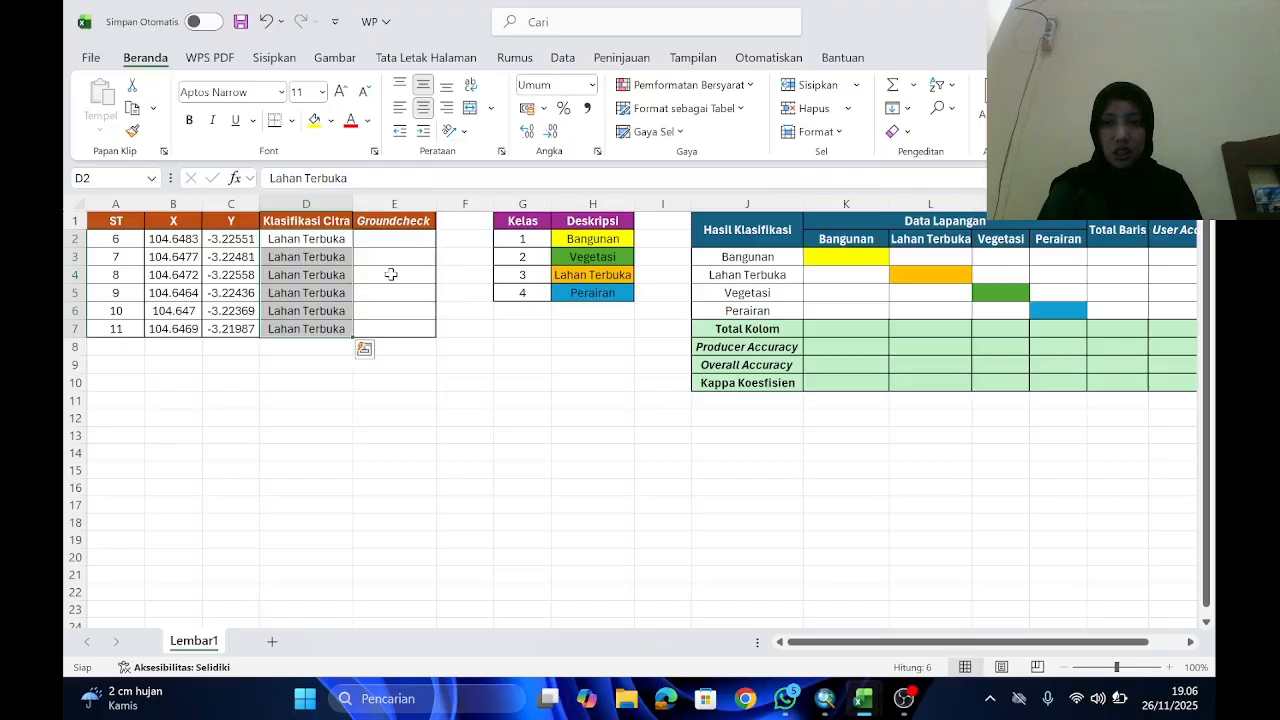
left_click_drag(374, 240, 370, 337)
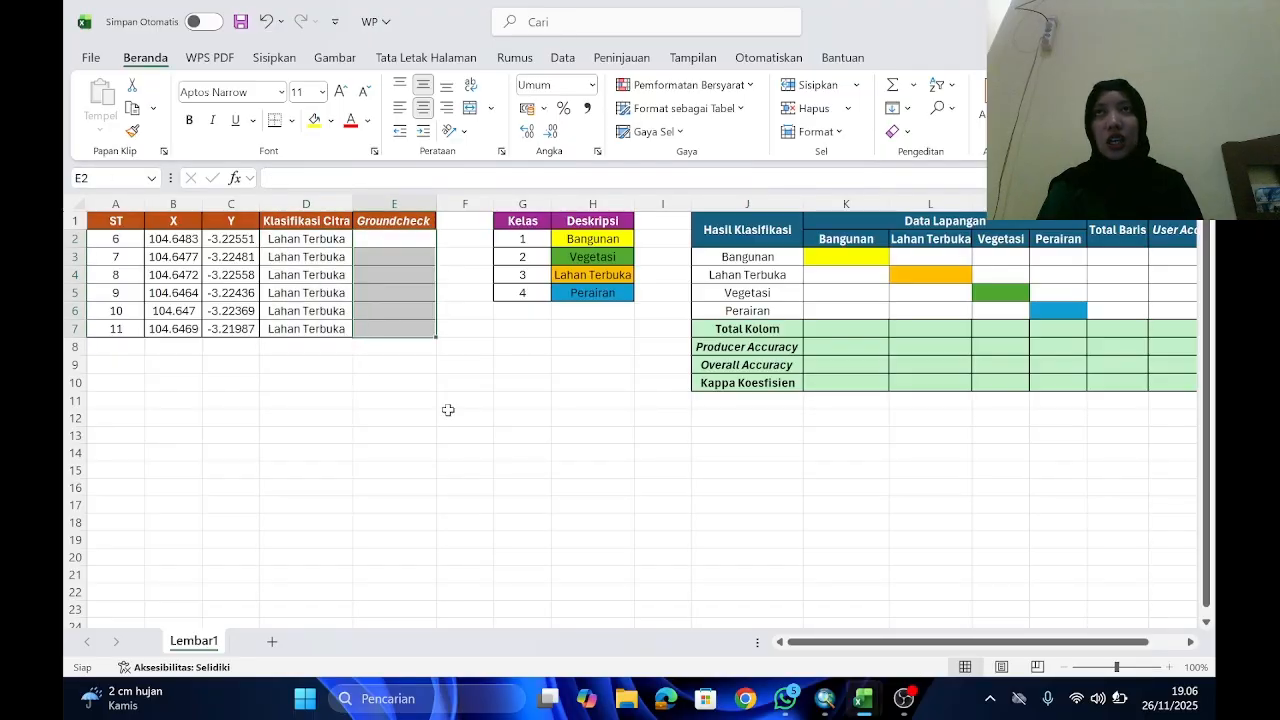
left_click(448, 411)
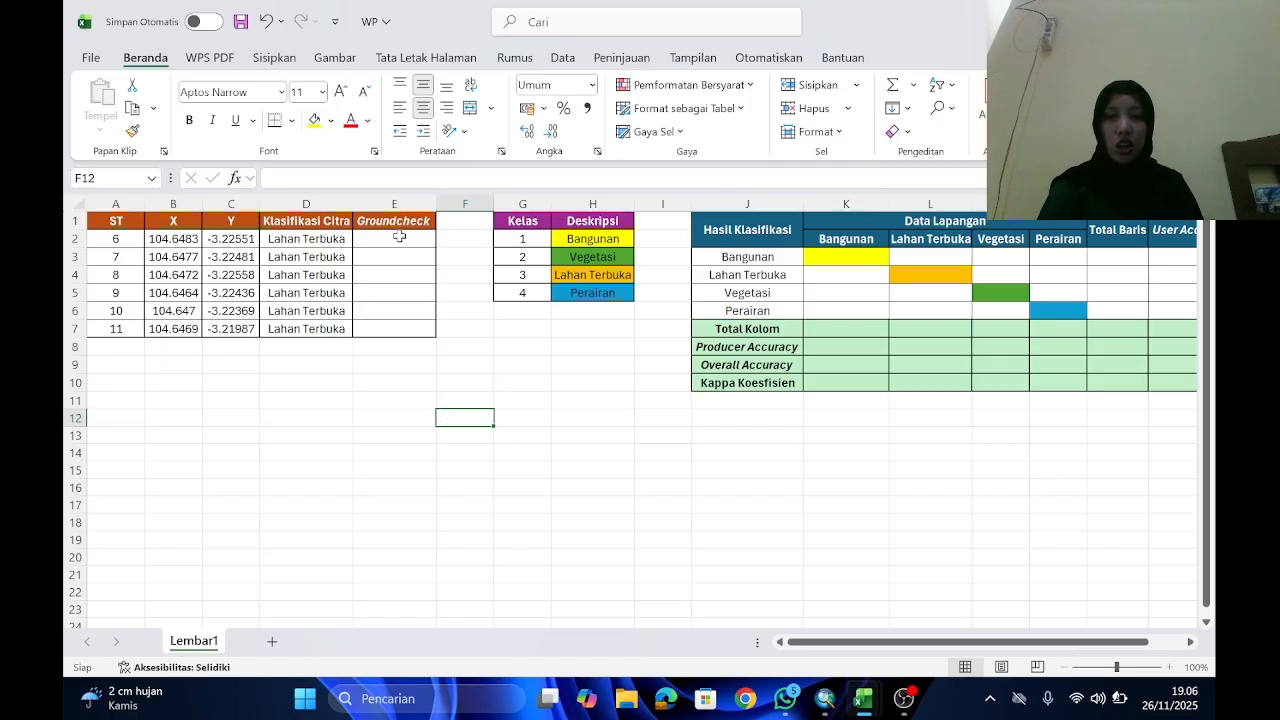
left_click_drag(399, 236, 398, 324)
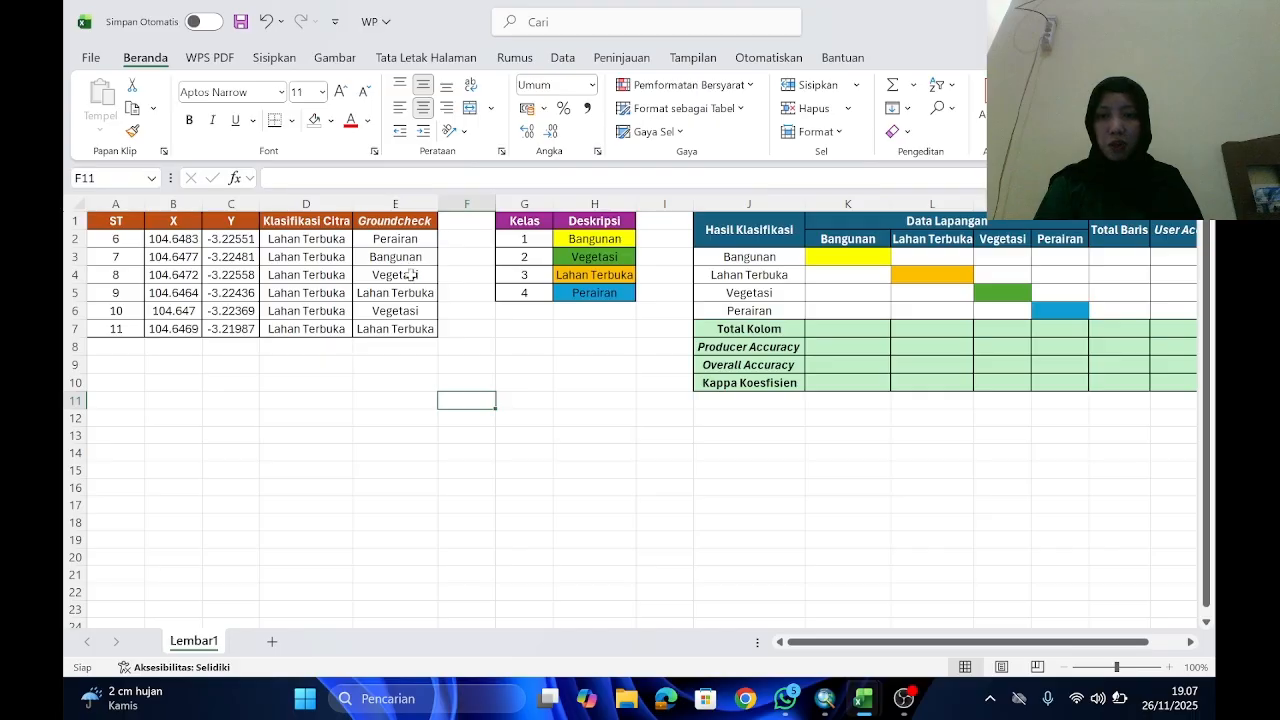
left_click(400, 362)
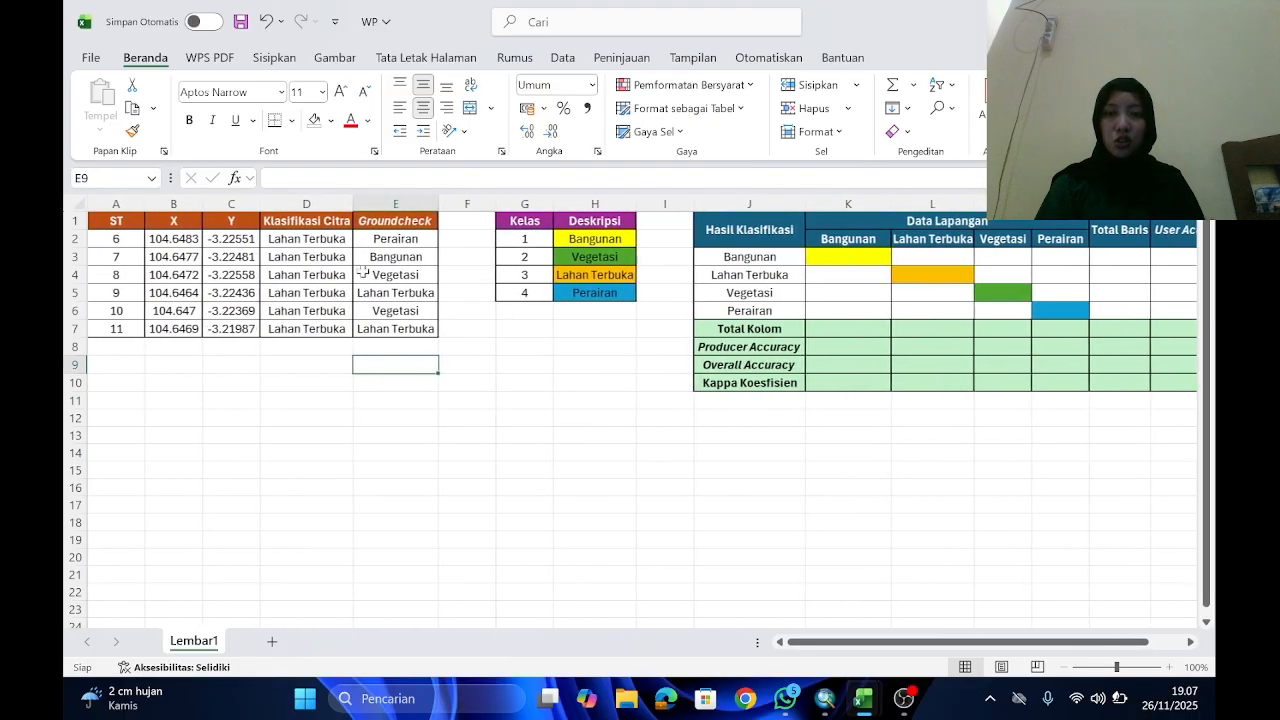
Step: Fill the Bangunan cell E3 in the Groundcheck column with yellow, matching the class legend
left_click_drag(293, 237, 397, 326)
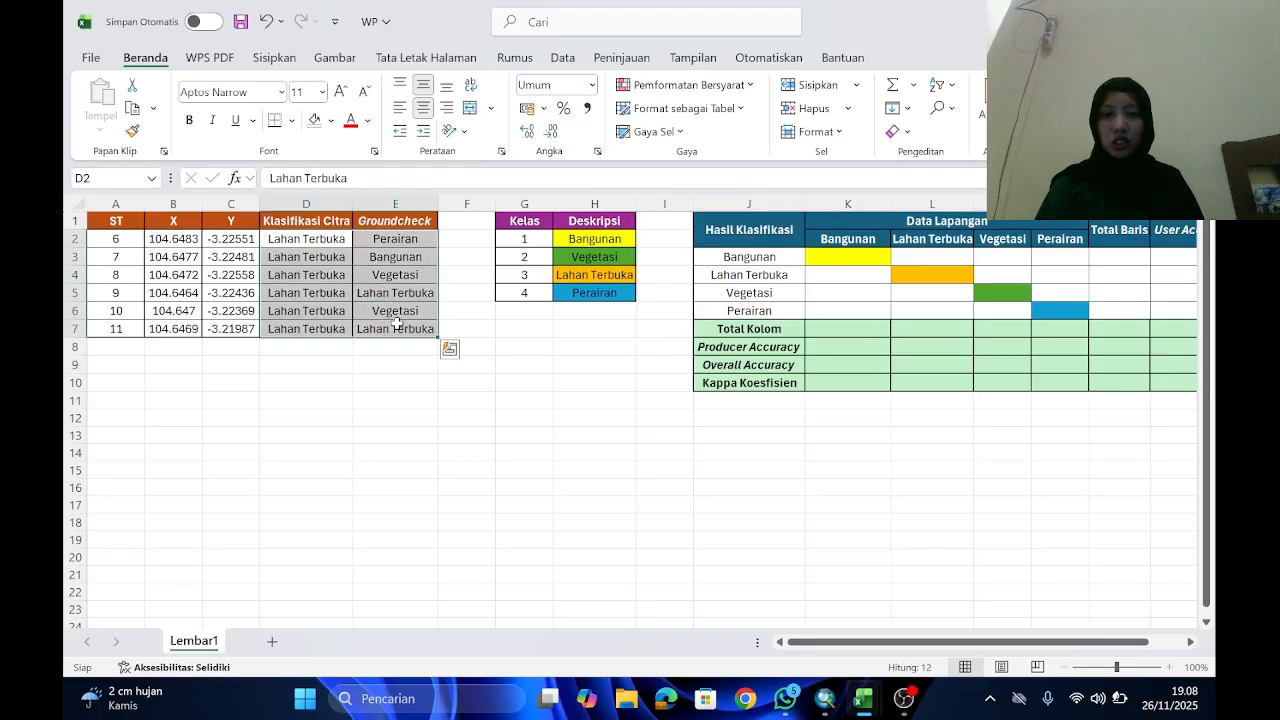
left_click(537, 313)
left_click(590, 240)
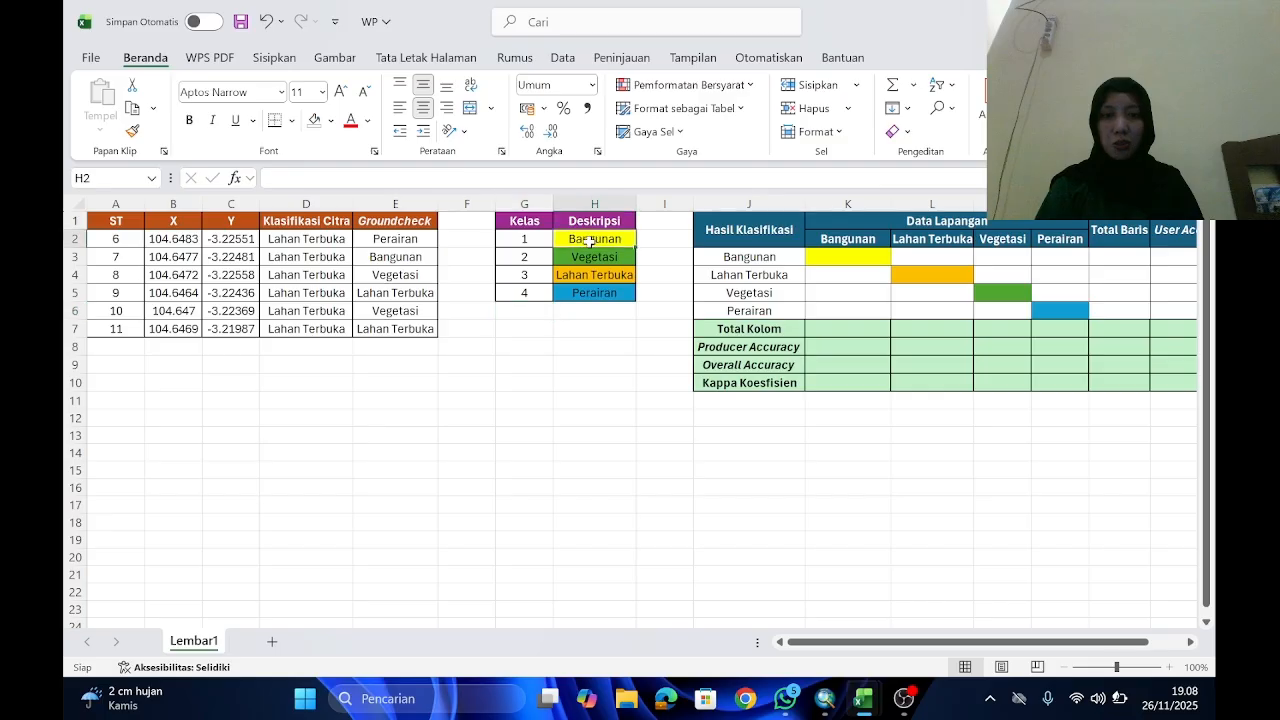
left_click(386, 260)
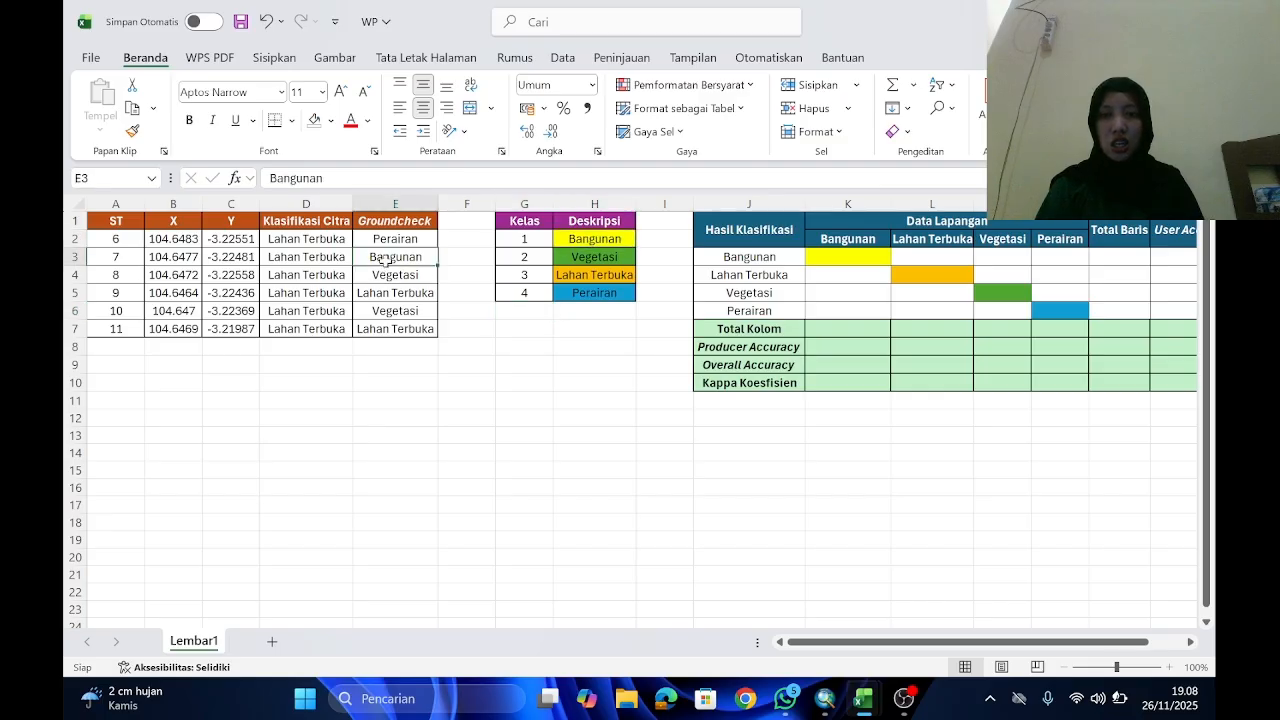
left_click(331, 120)
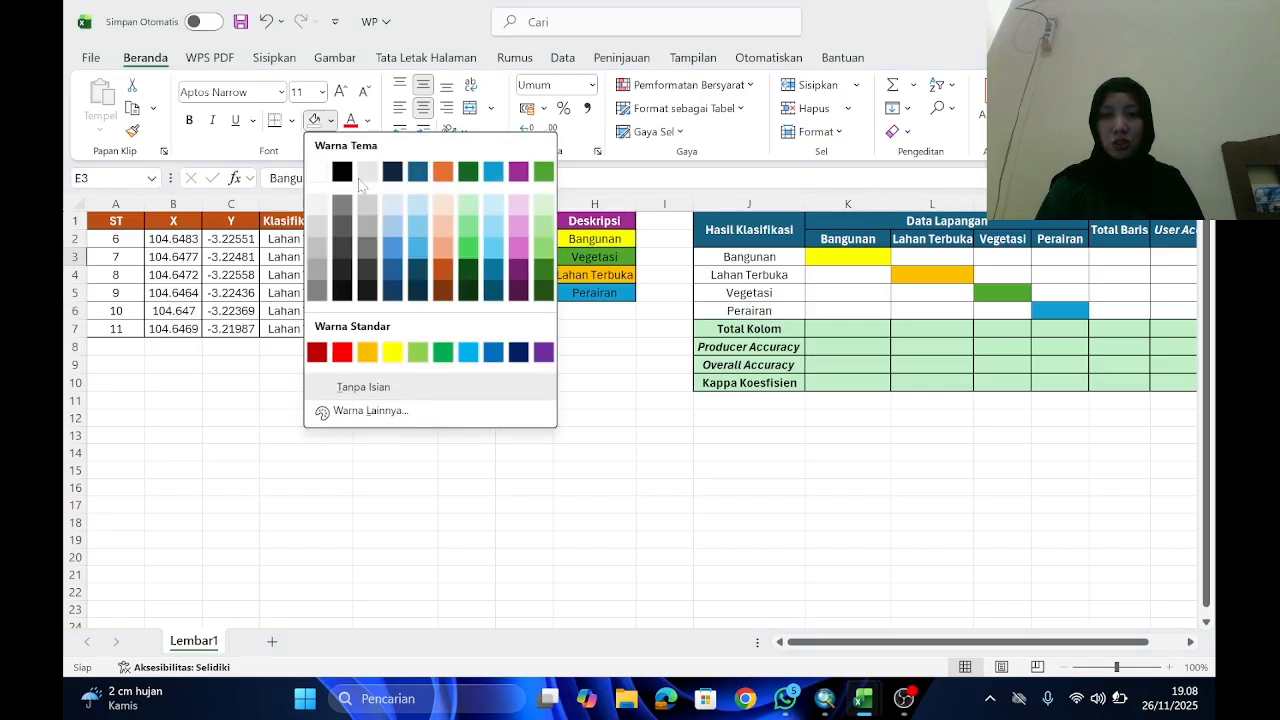
left_click(392, 351)
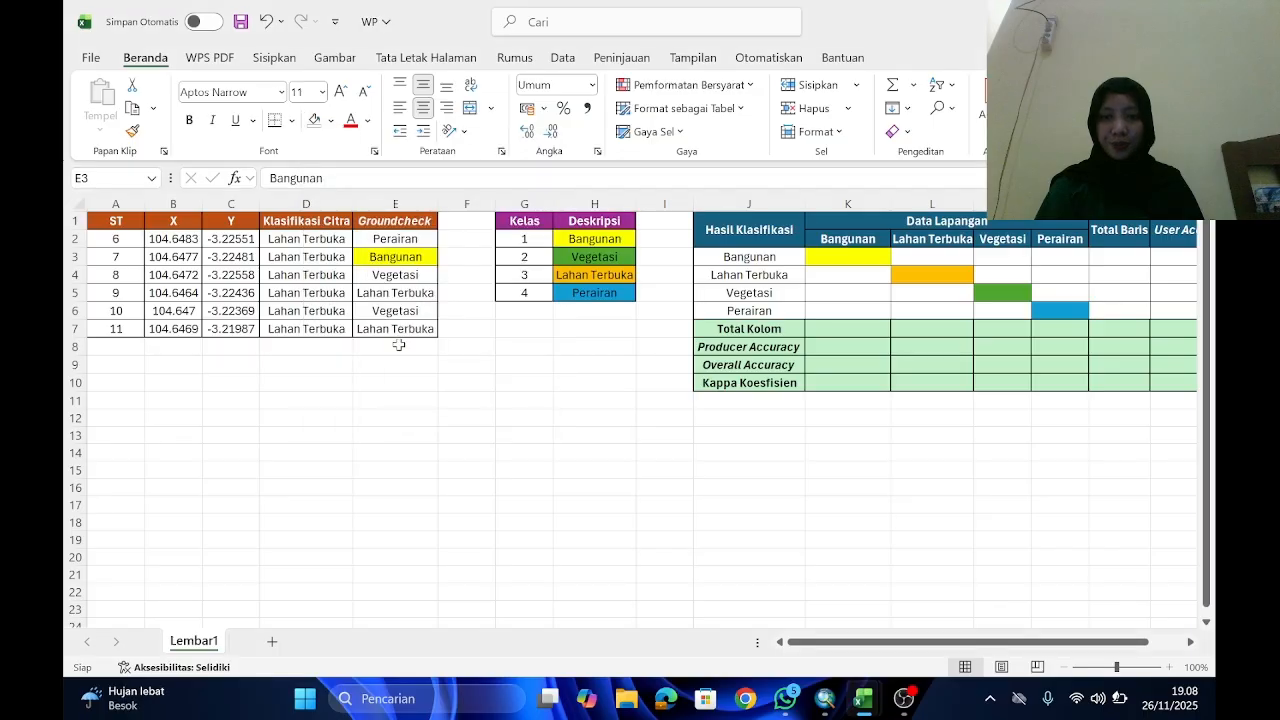
left_click(462, 400)
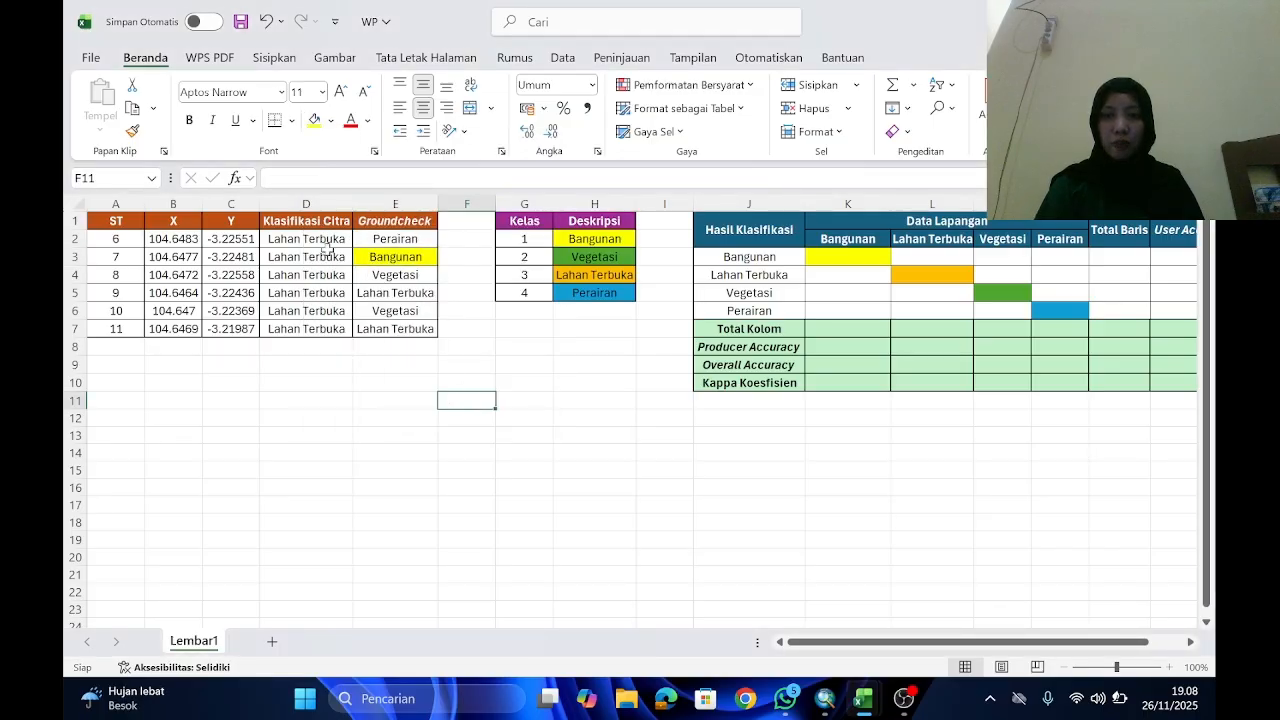
Step: Fill all Lahan Terbuka cells, D2:D7 under Klasifikasi Citra and E5 and E7 under Groundcheck, with orange
left_click_drag(325, 240, 318, 330)
left_click(381, 330, "ctrl")
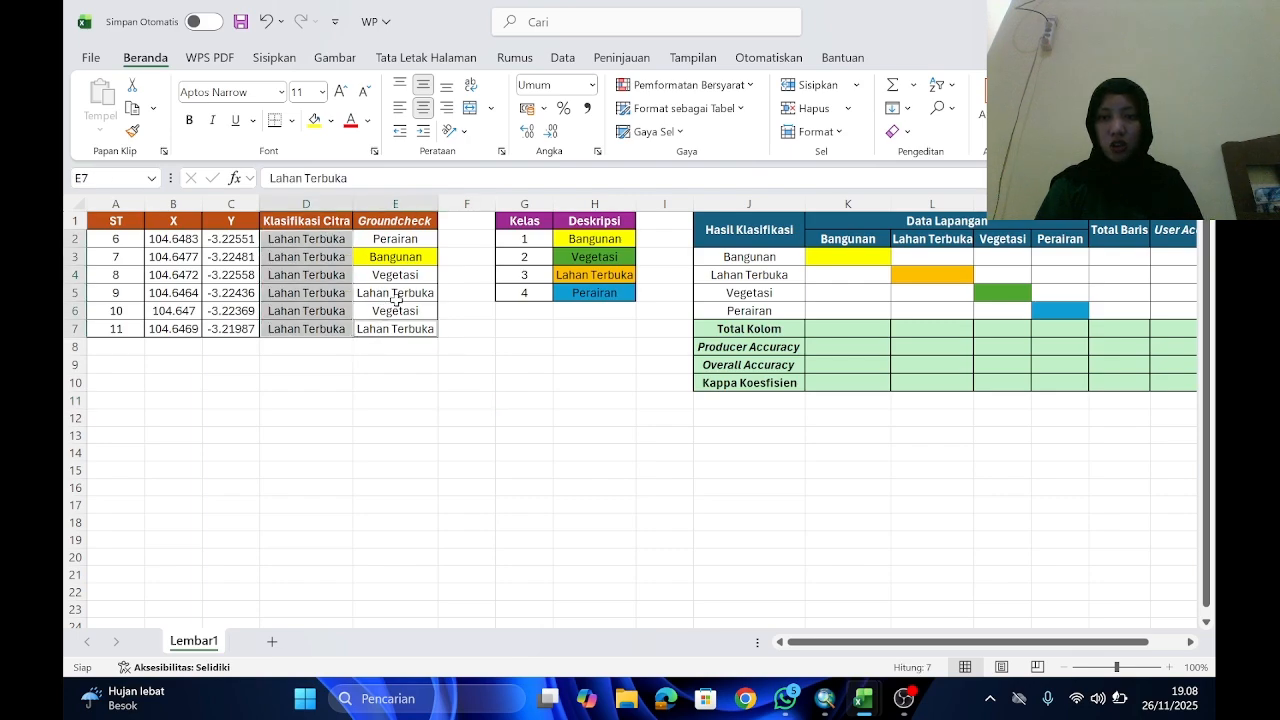
left_click(396, 300, "ctrl")
left_click(331, 120)
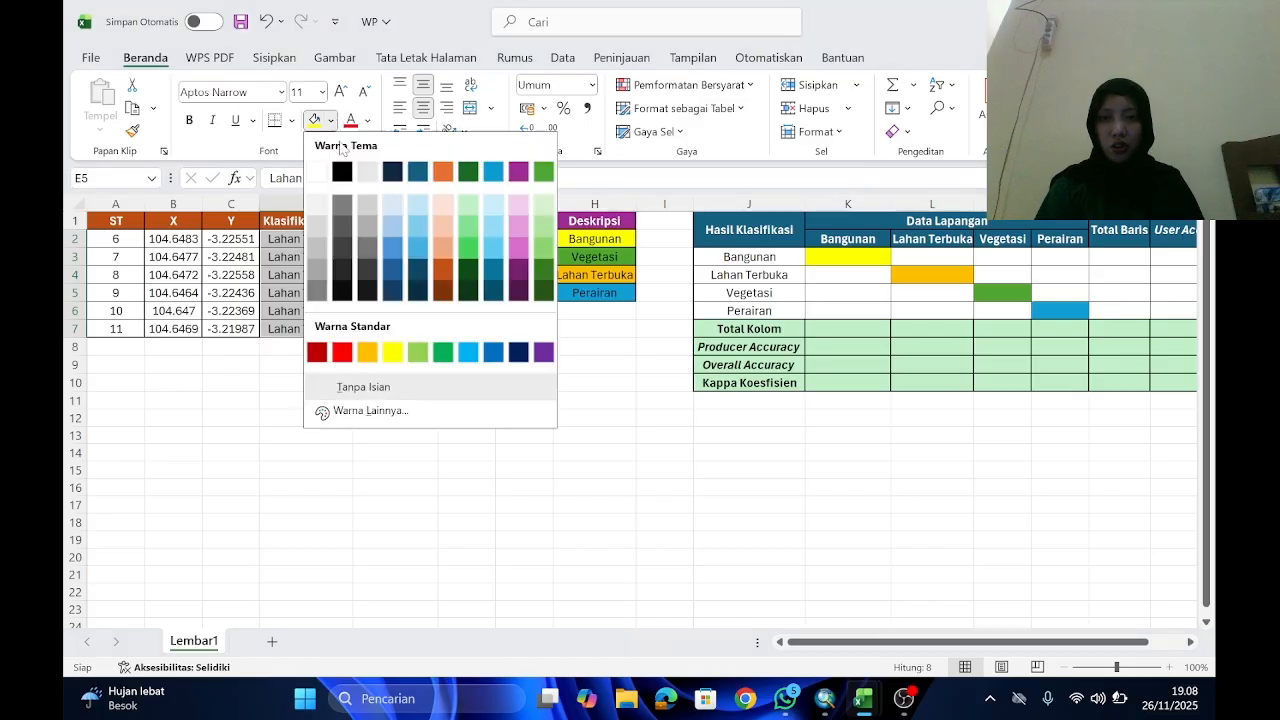
left_click(367, 351)
left_click(432, 400)
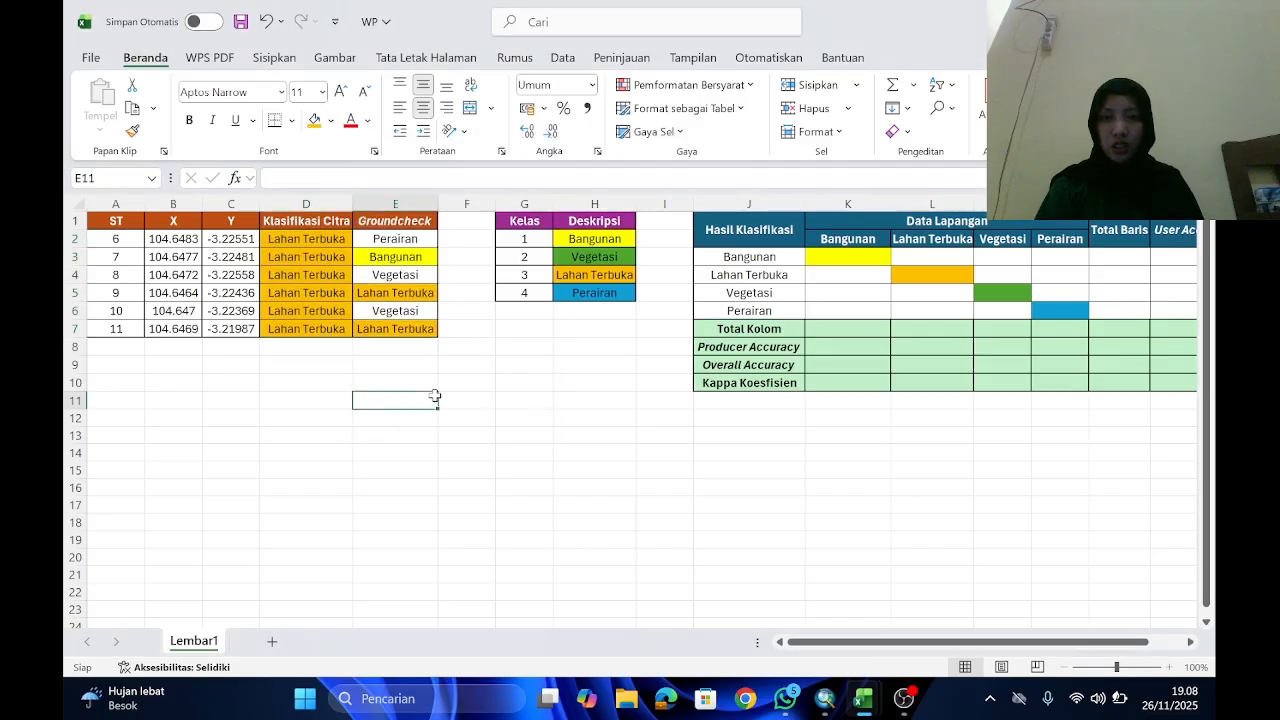
Step: Fill the Perairan cell E2 in the Groundcheck column with the legend's blue
left_click(415, 242)
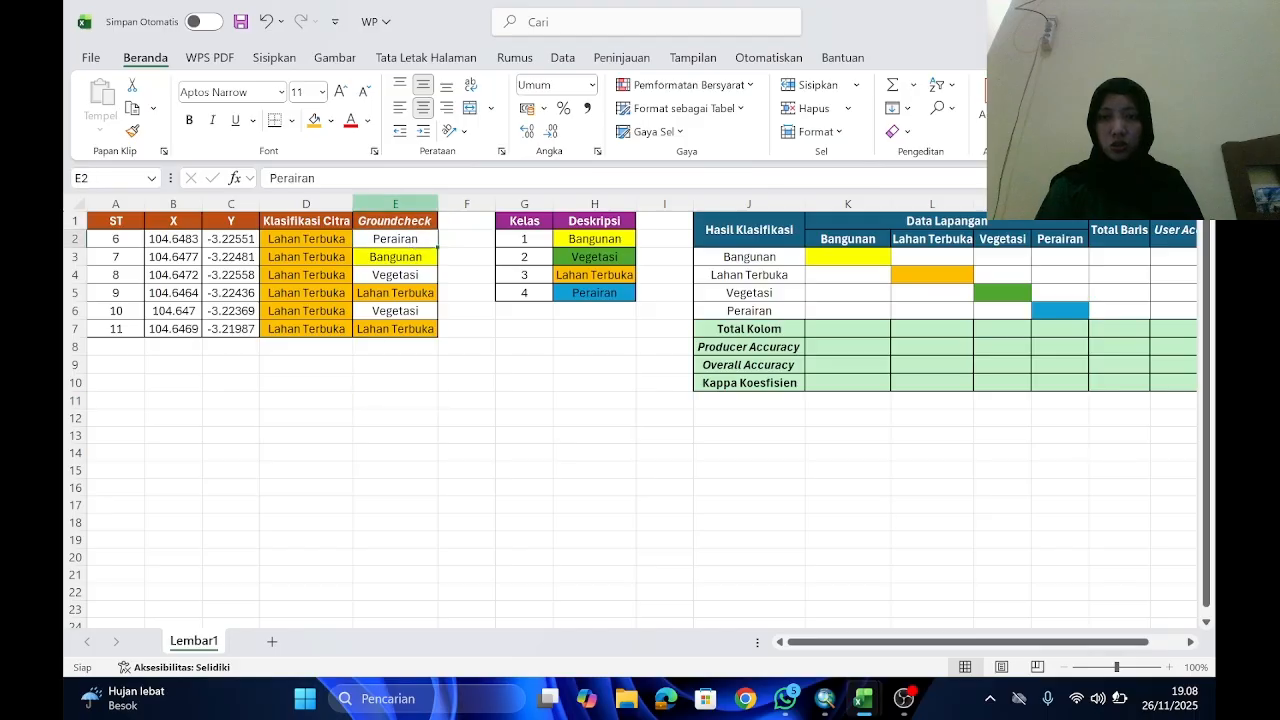
left_click(331, 120)
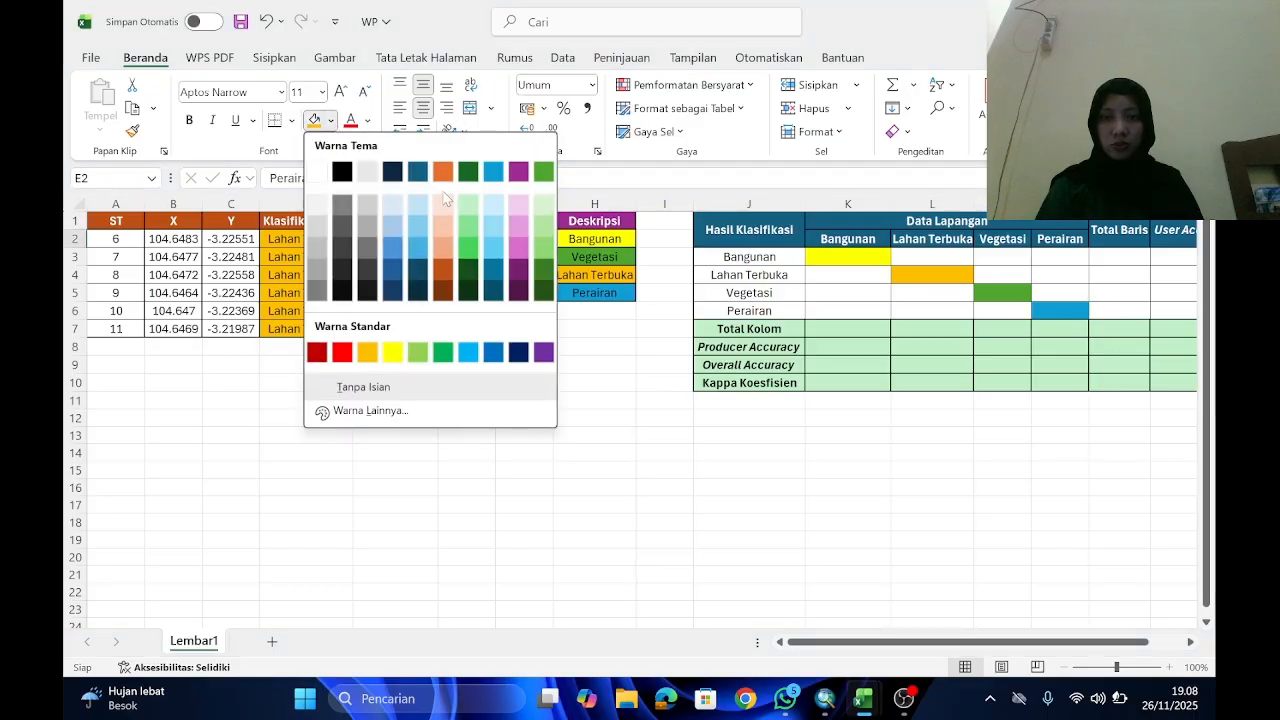
left_click(493, 174)
left_click(396, 288)
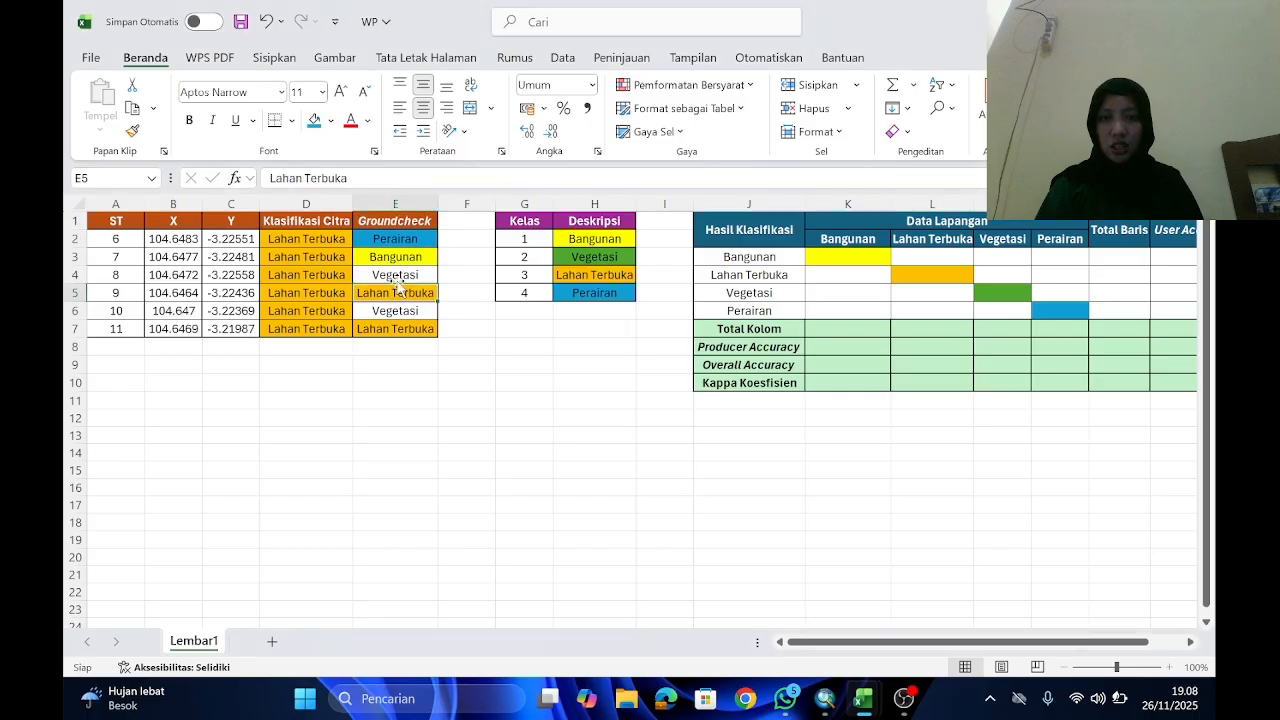
Step: Fill the two Vegetasi cells E4 and E6 in the Groundcheck column with the legend's green
left_click(402, 276)
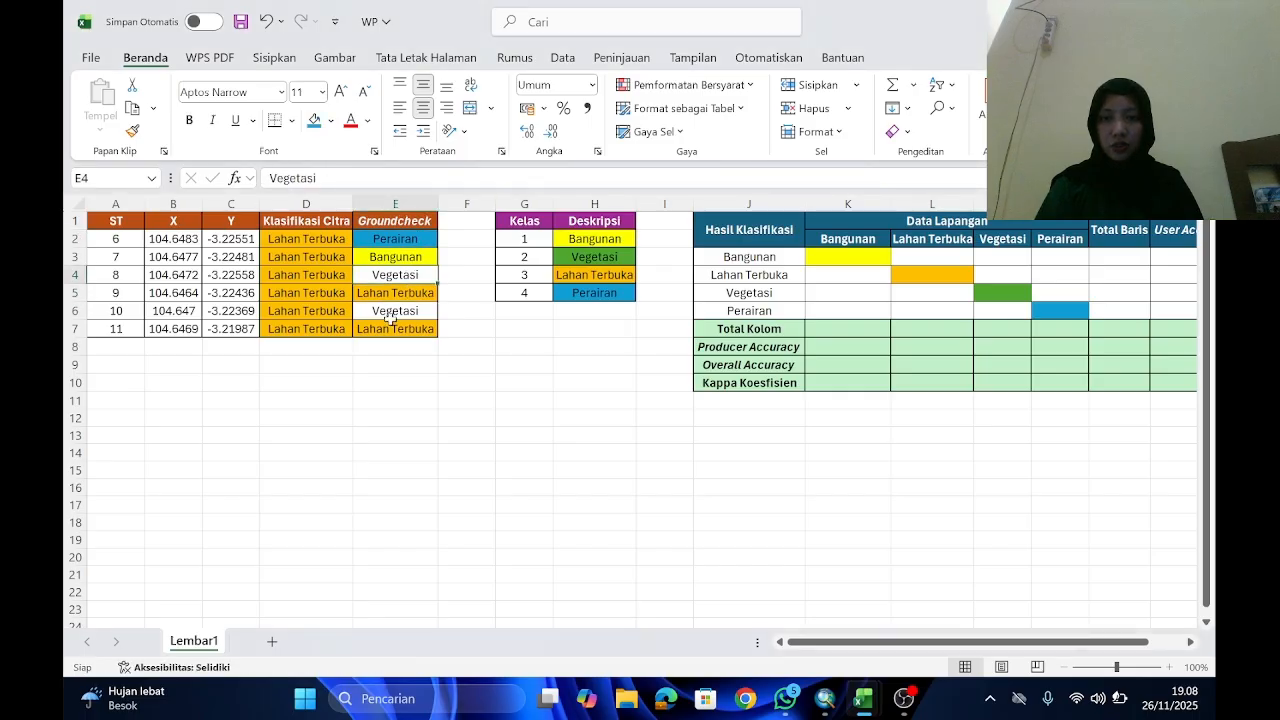
left_click(391, 312, "ctrl")
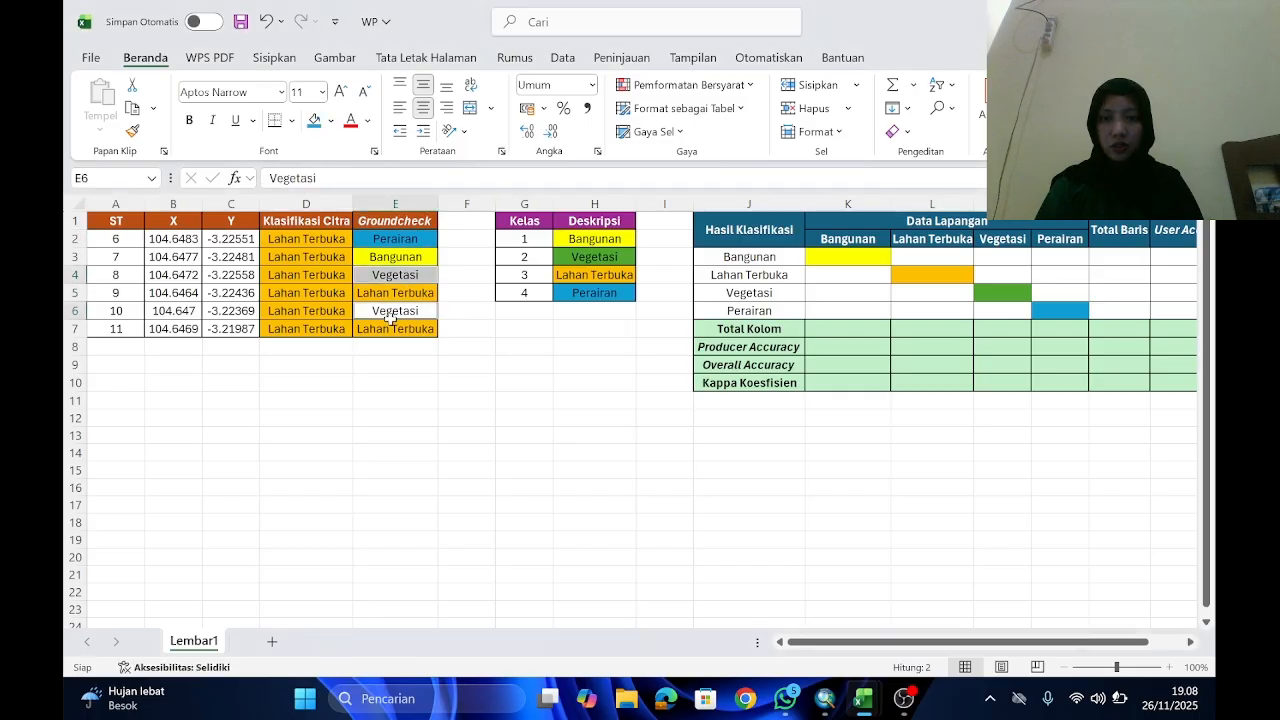
left_click(331, 121)
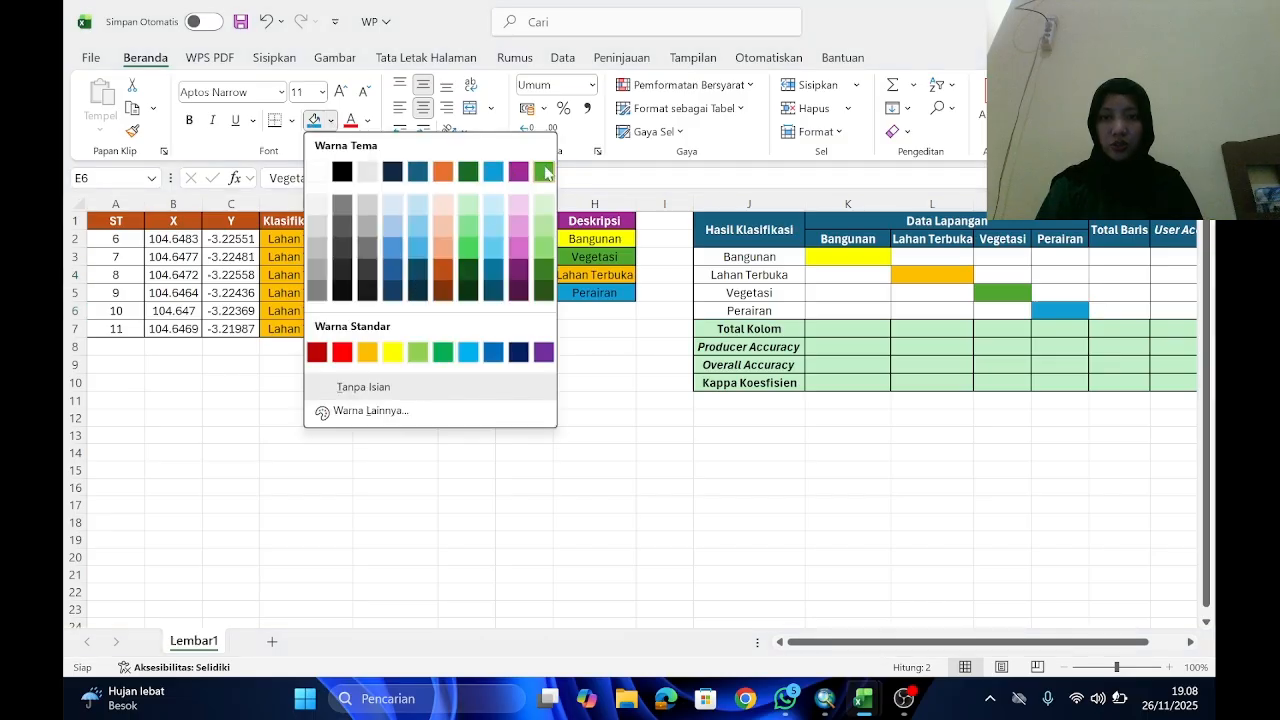
left_click(545, 172)
left_click(623, 452)
Step: Compare station 7's Klasifikasi Citra and Groundcheck classes with the Bangunan row and column of the accuracy matrix at K3
scroll(627, 465, "right", 1)
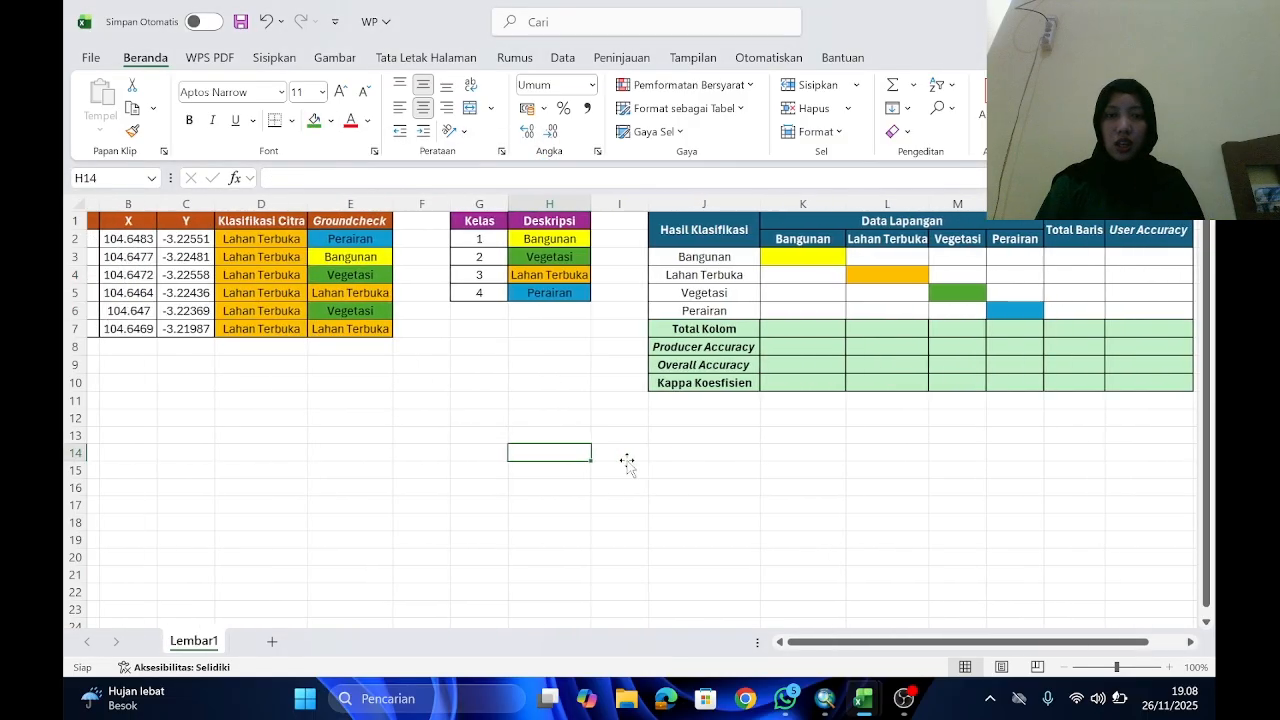
scroll(429, 363, "left", 1)
scroll(577, 354, "right", 2)
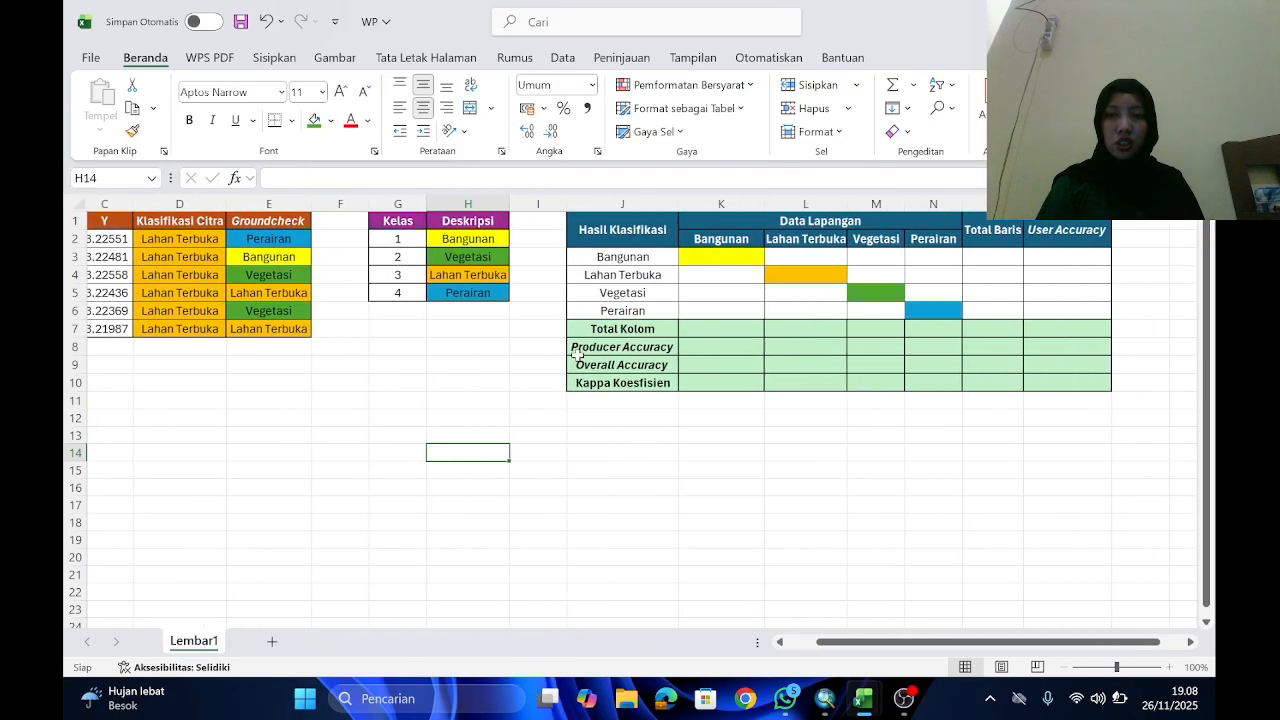
left_click(745, 260)
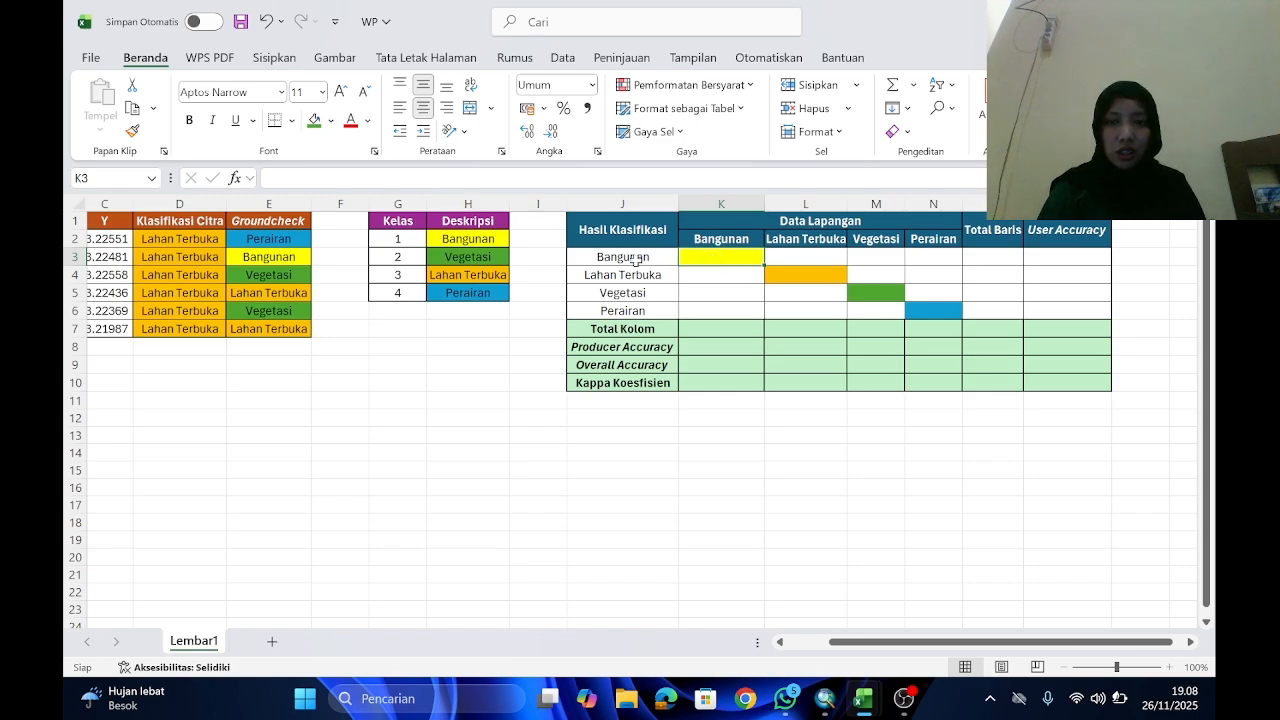
scroll(493, 261, "left", 2)
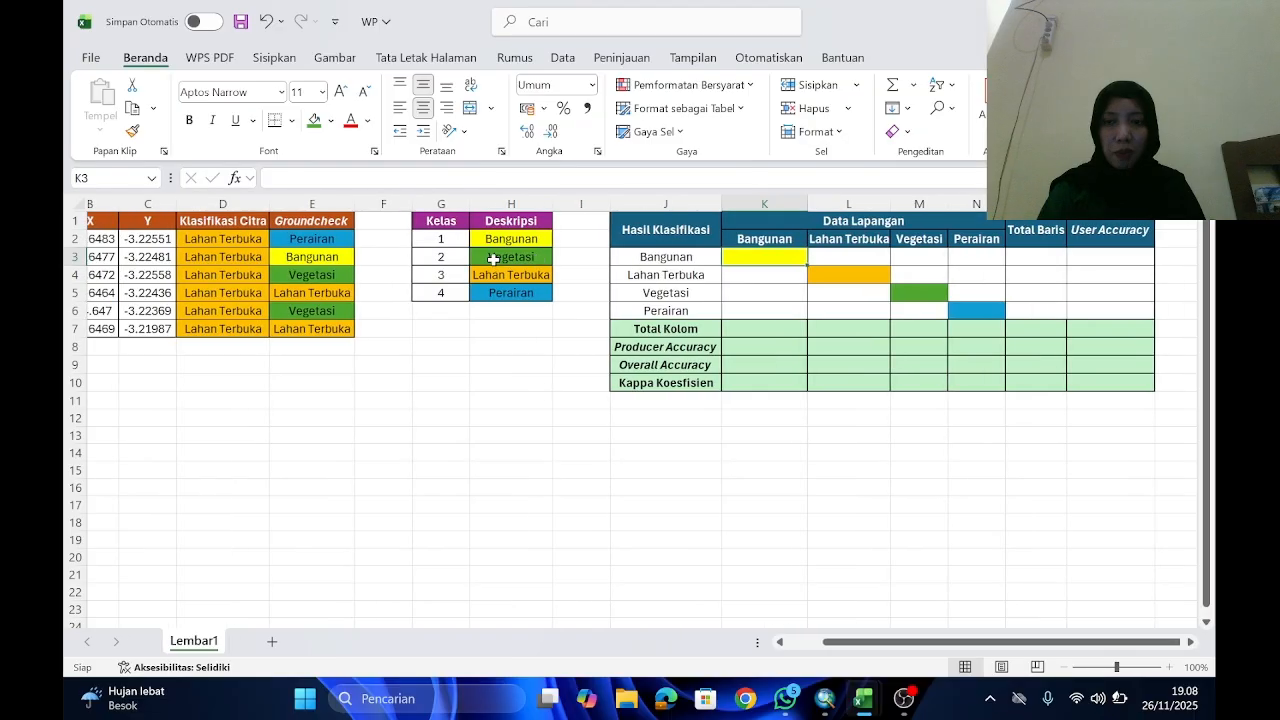
left_click(237, 259)
left_click(278, 259)
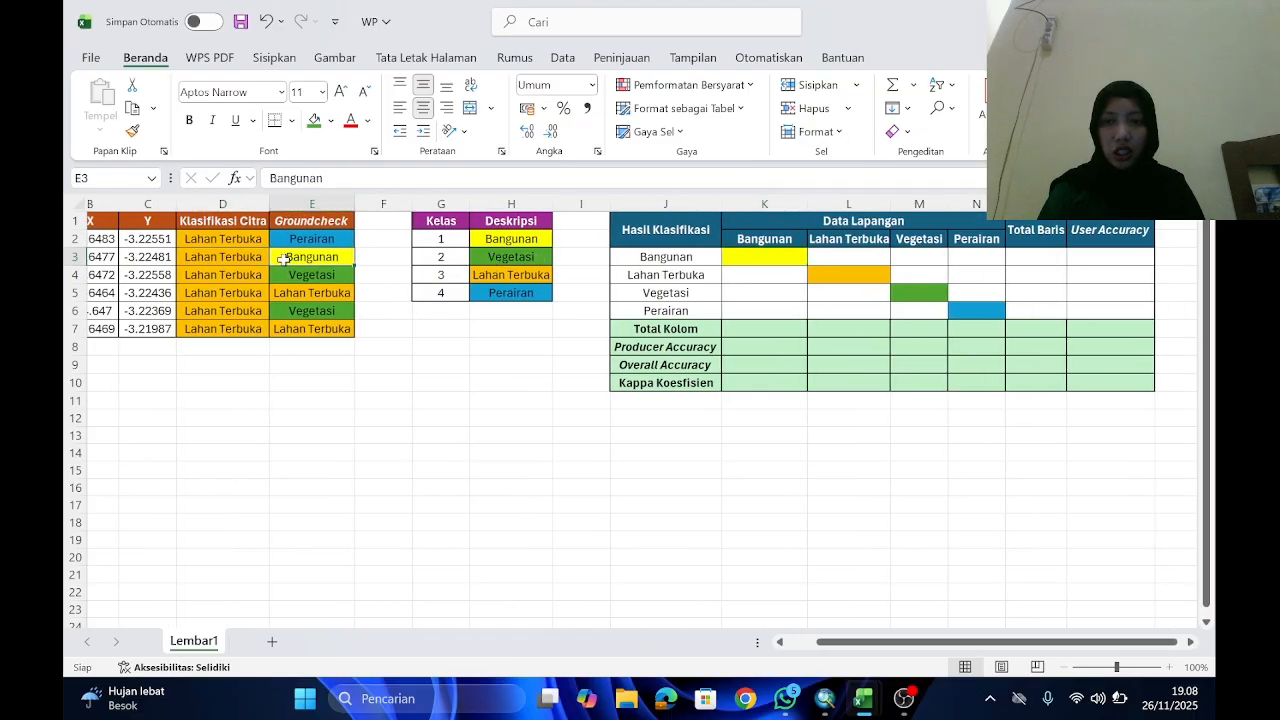
left_click(254, 259)
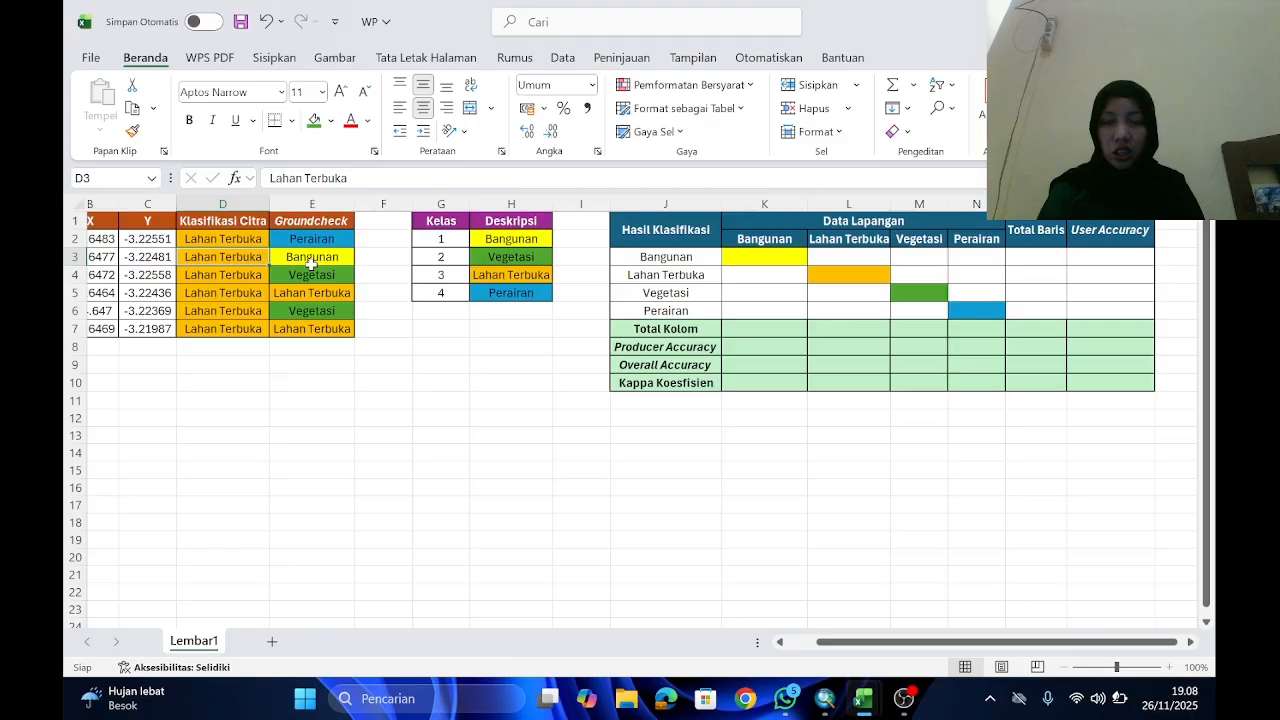
left_click(297, 258)
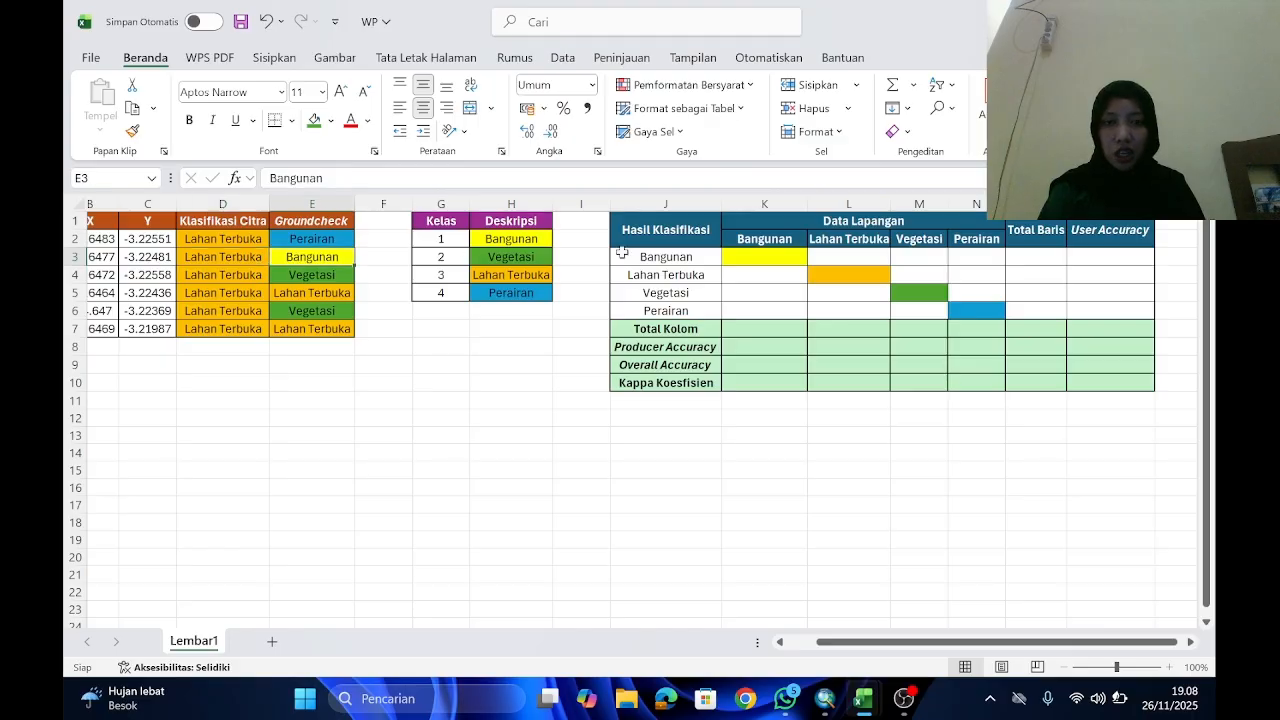
Step: Fill the accuracy matrix's Bangunan column, K3 to K6, with 0, 1, 0 and 0
left_click(780, 256)
type("0")
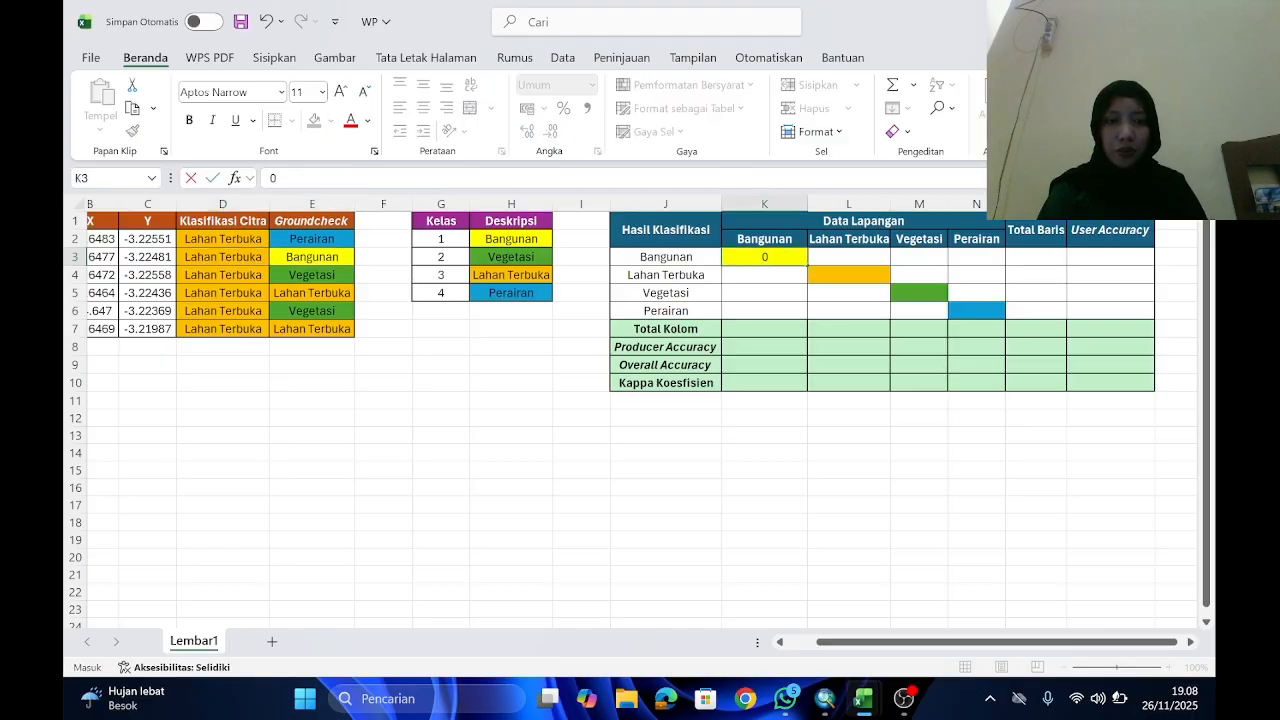
key("Return")
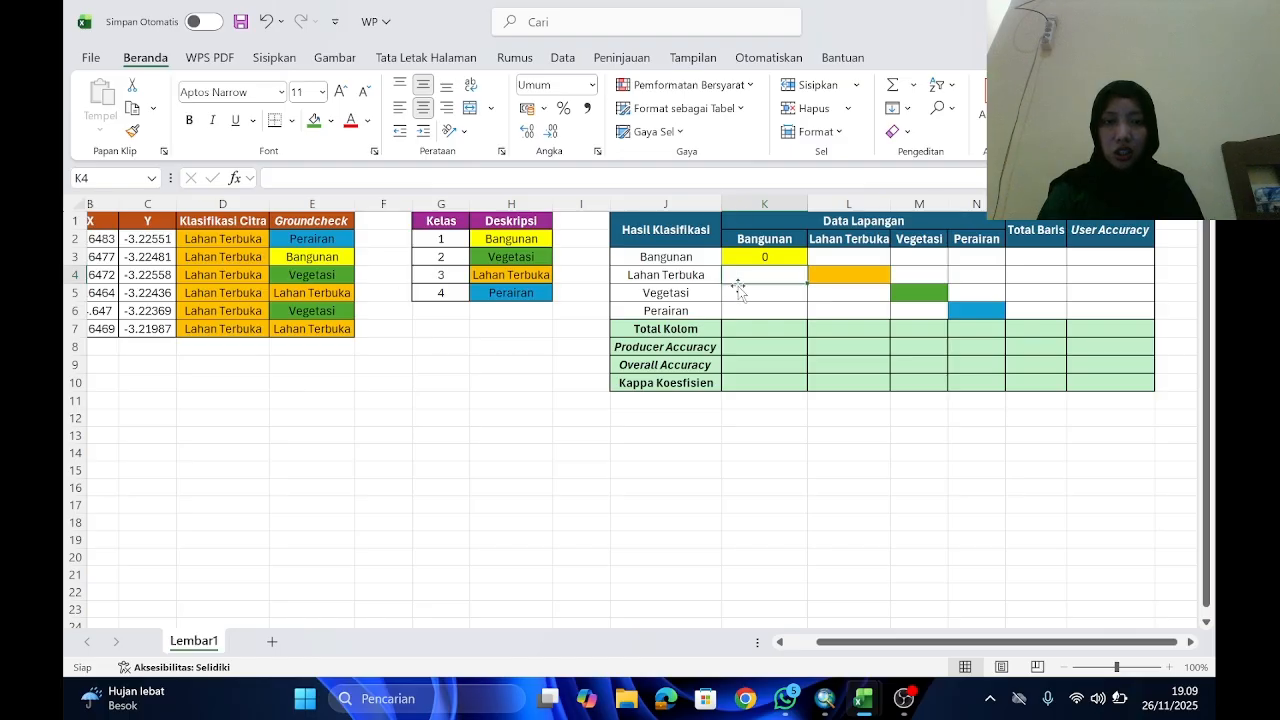
type("1")
key("Return")
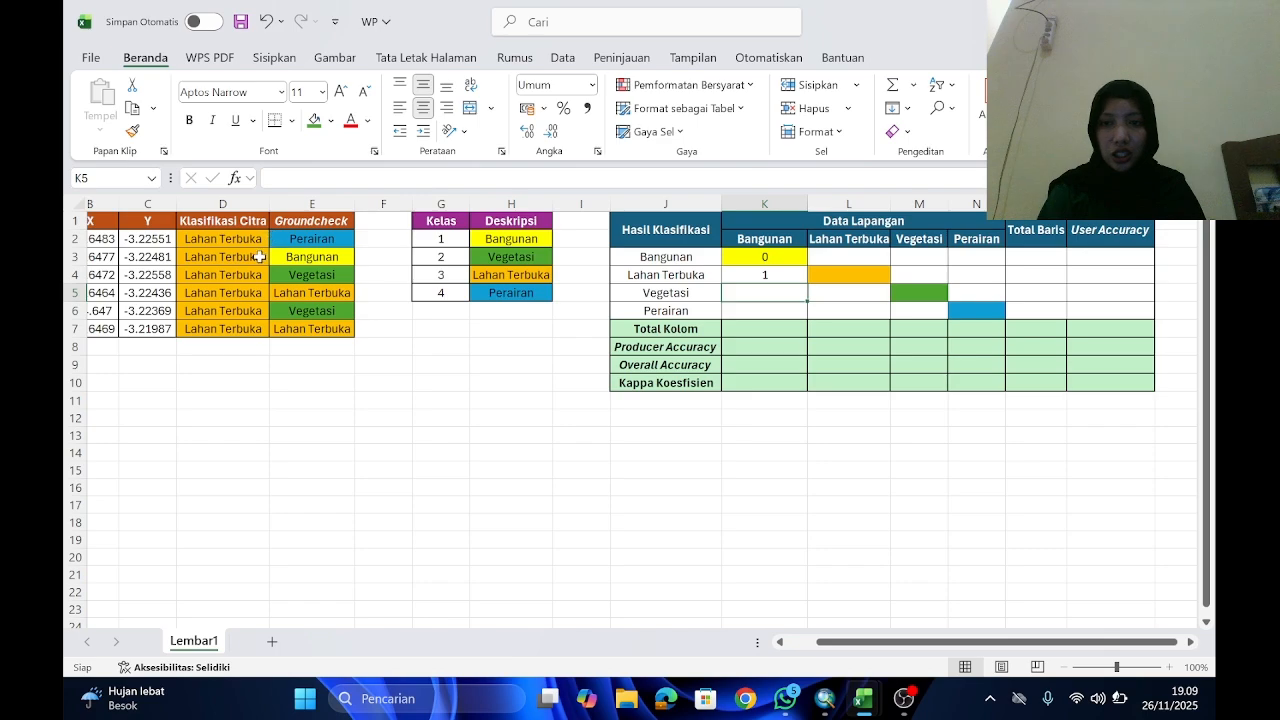
type("0")
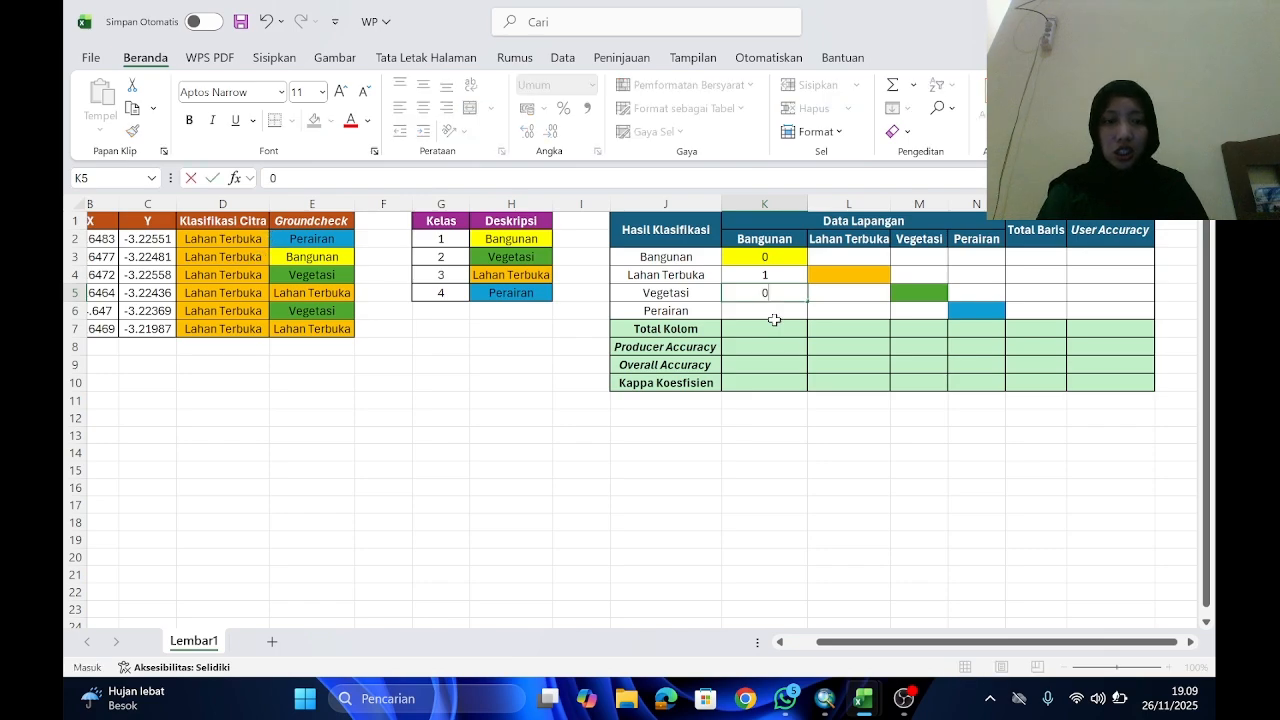
key("Return")
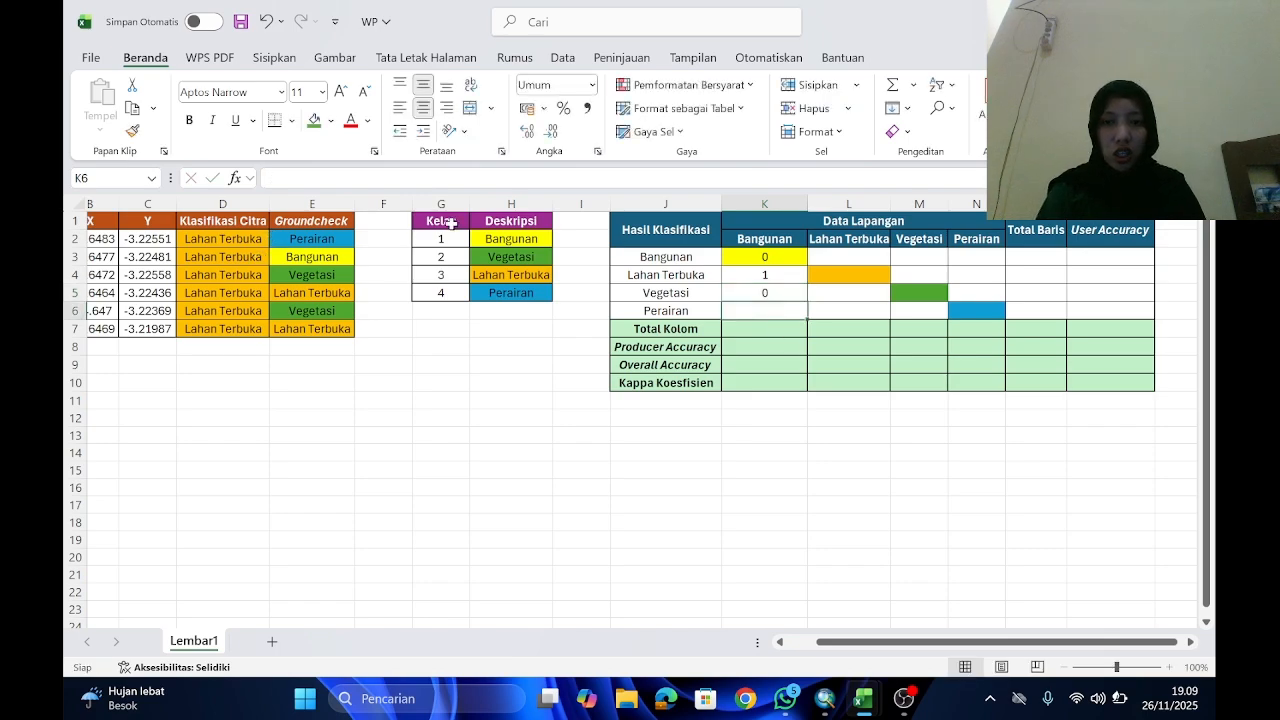
type("0")
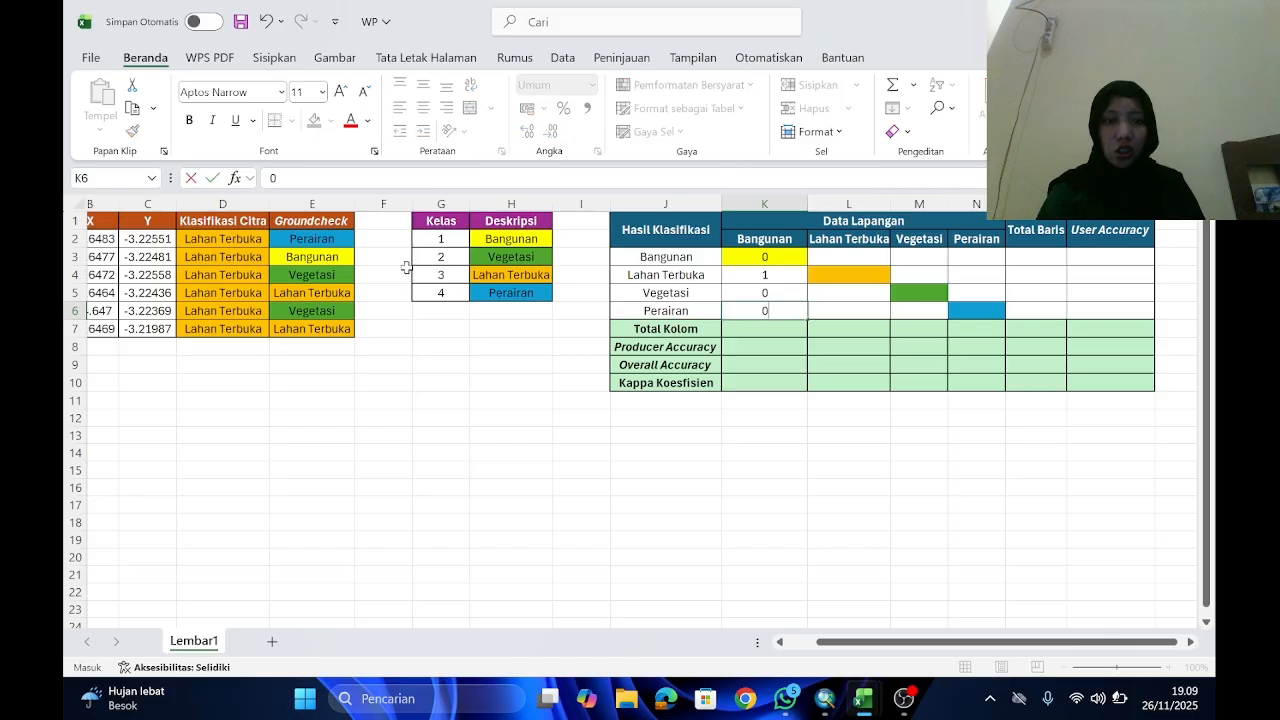
Step: Autofit the width of column L, the Lahan Terbuka column of the accuracy matrix, to its contents
key("Tab")
key("Up")
key("Up")
key("Up")
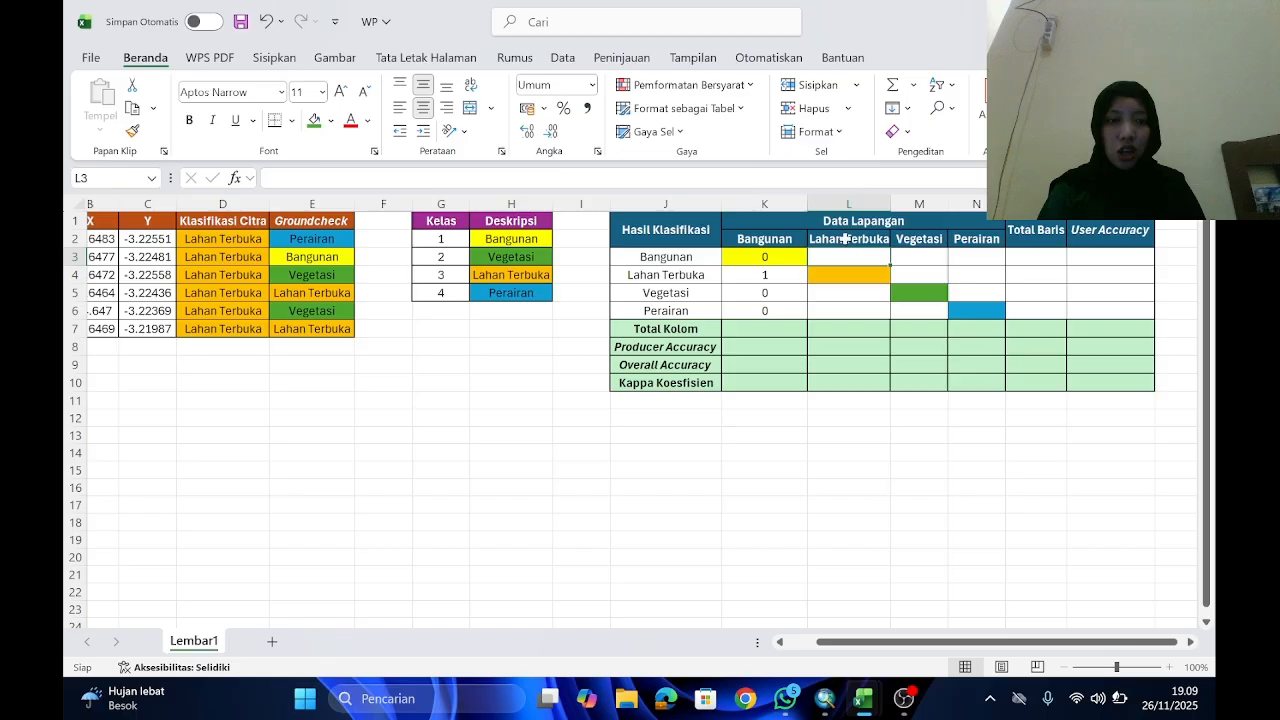
double_click(890, 200)
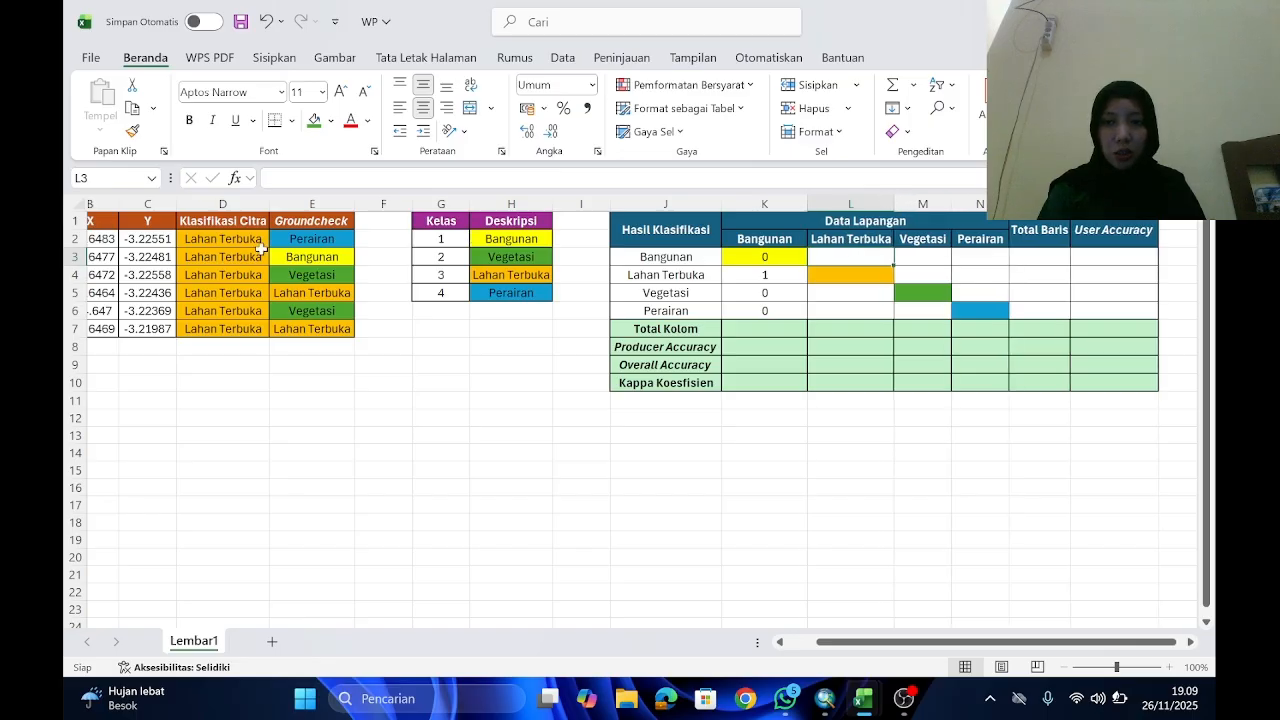
Step: Fill the matrix's Lahan Terbuka column, L3 to L6, with 0, 2, 1 and 0
left_click(762, 278)
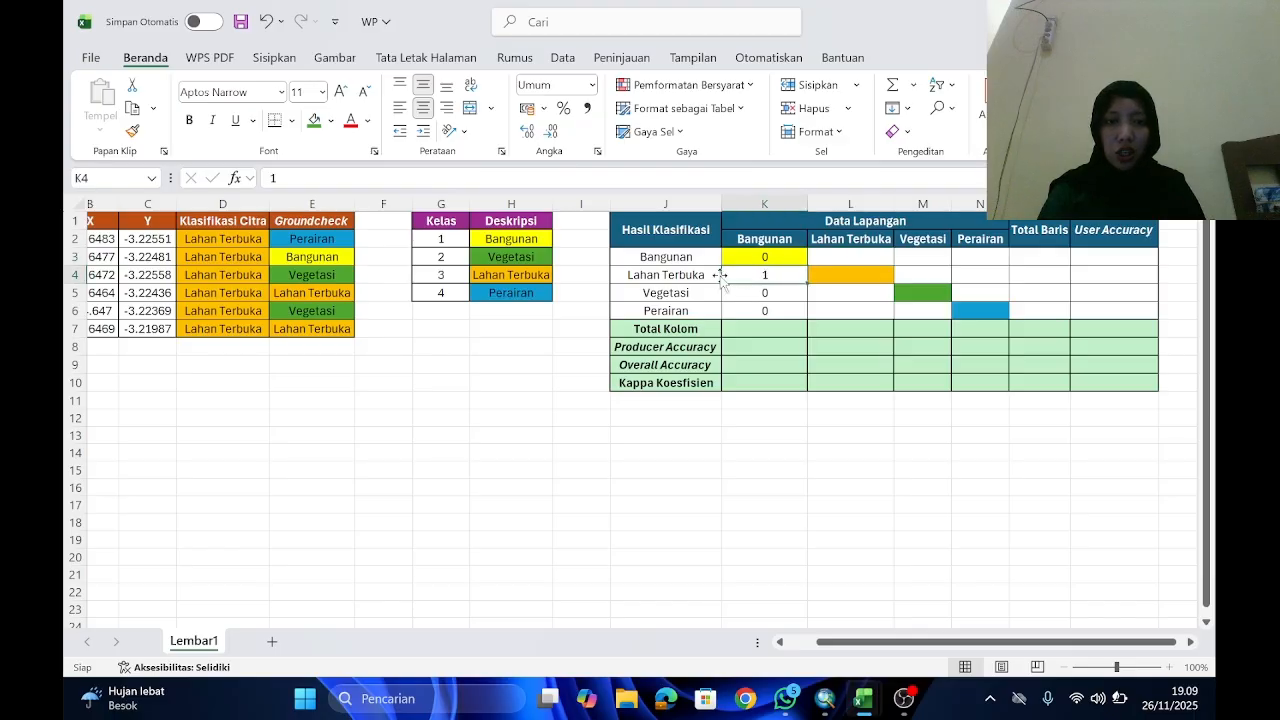
left_click(855, 260)
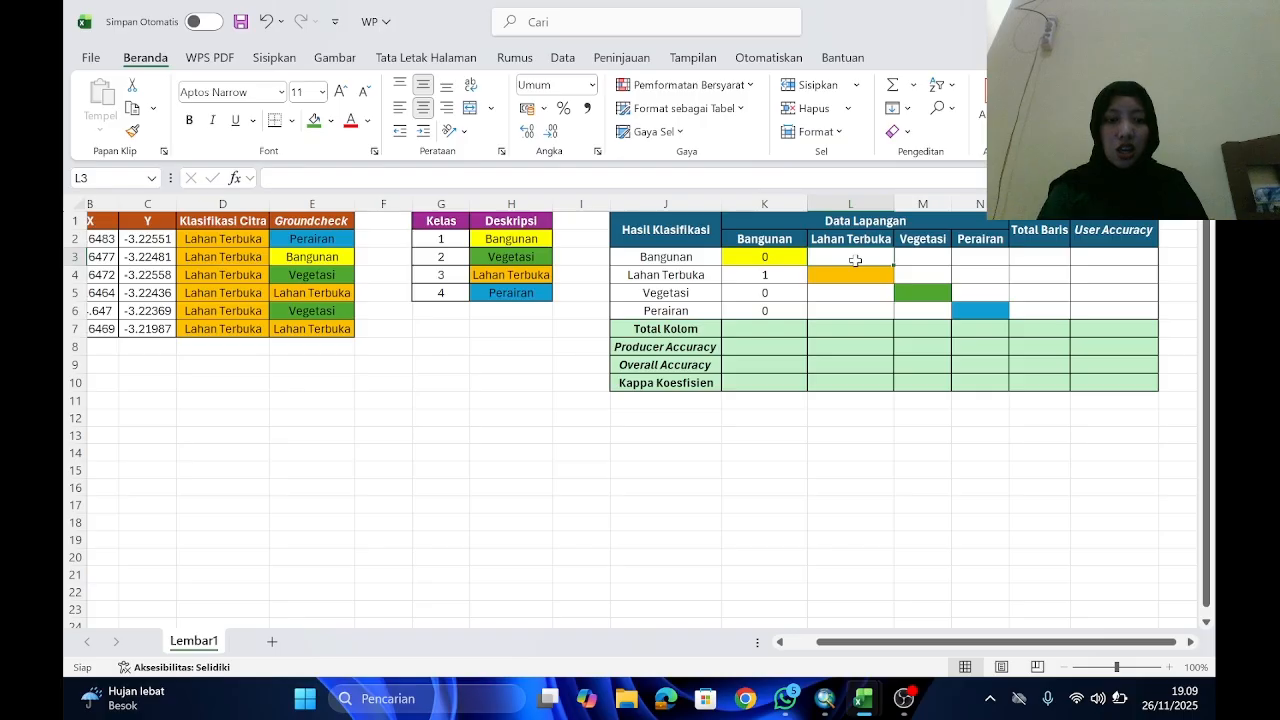
type("0")
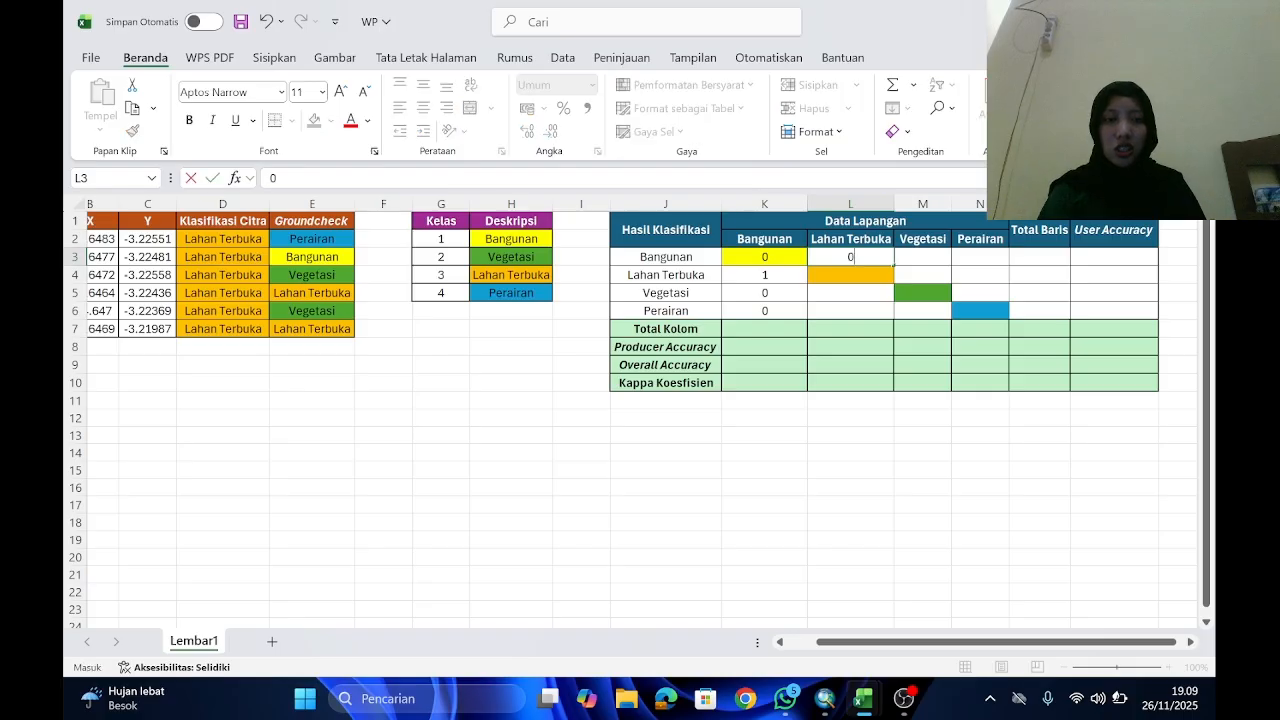
key("Return")
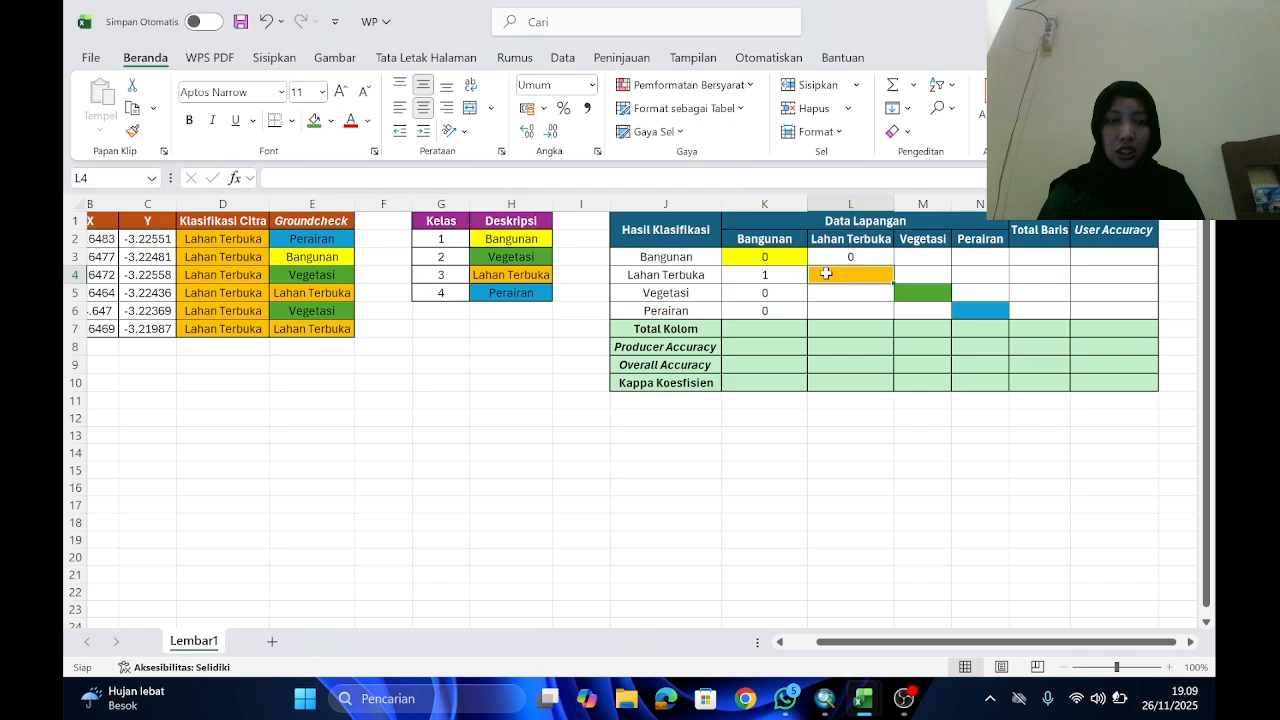
type("2")
key("Return")
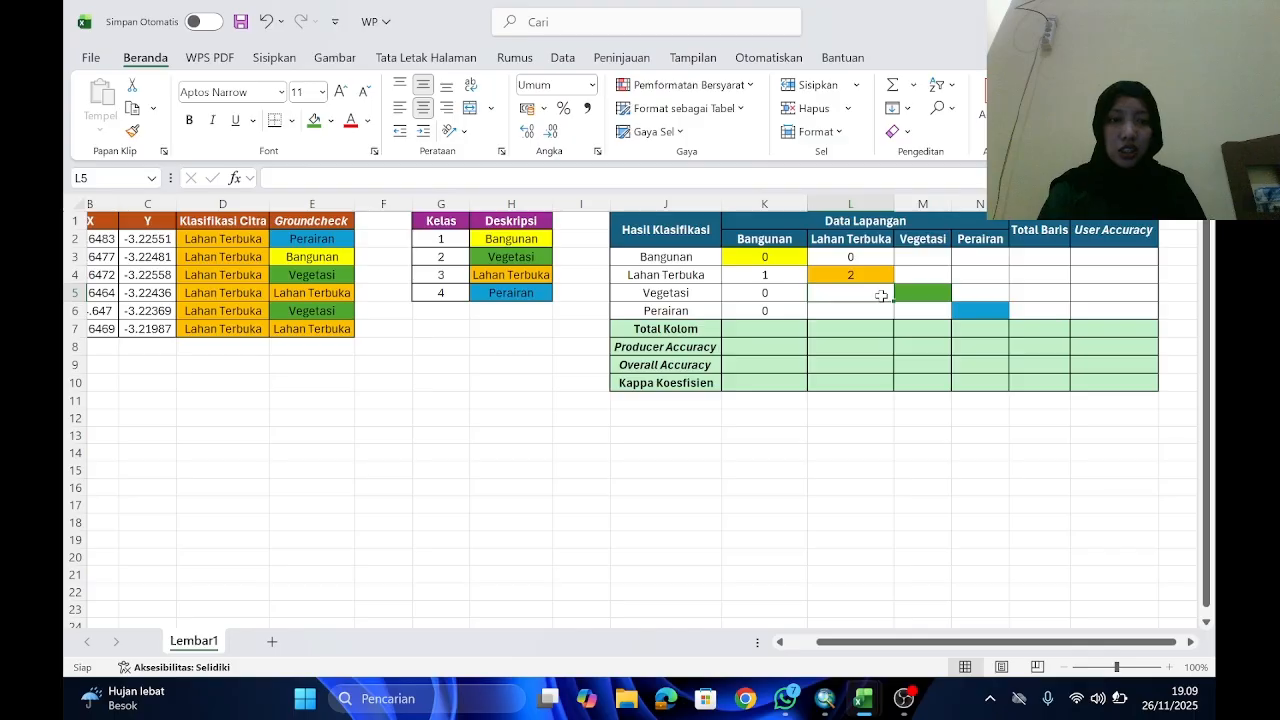
type("1")
key("Return")
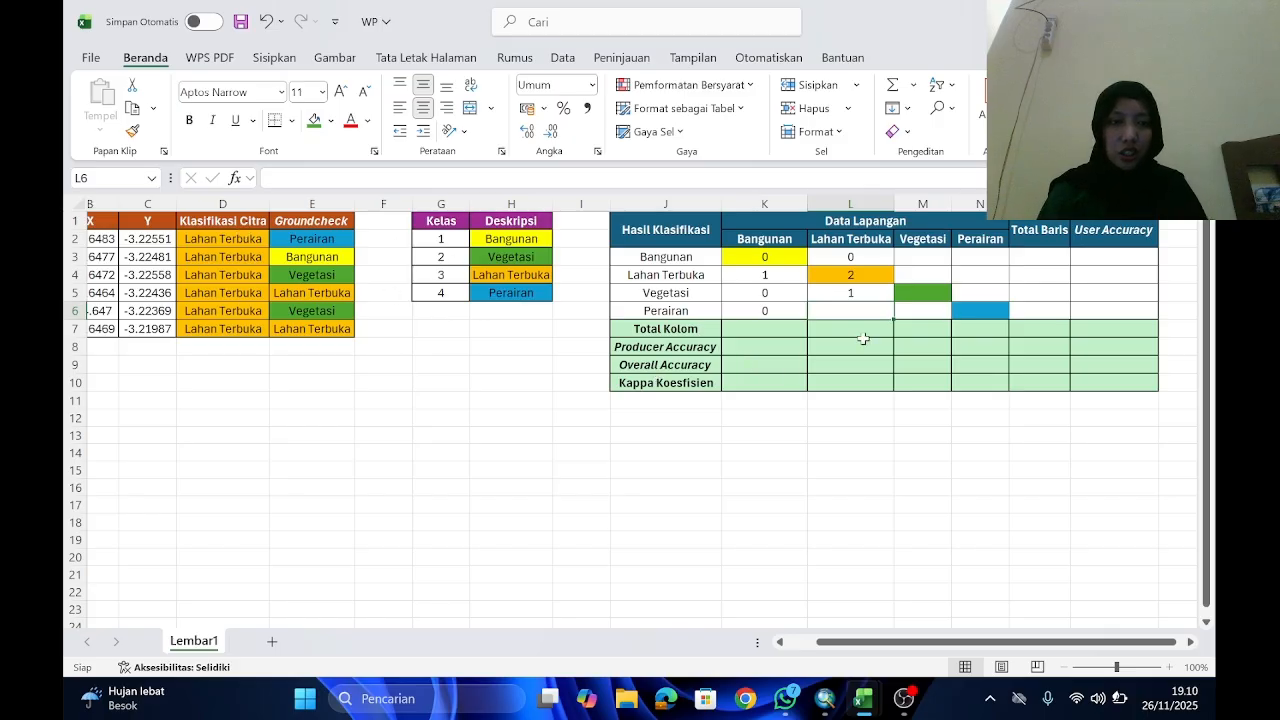
type("0")
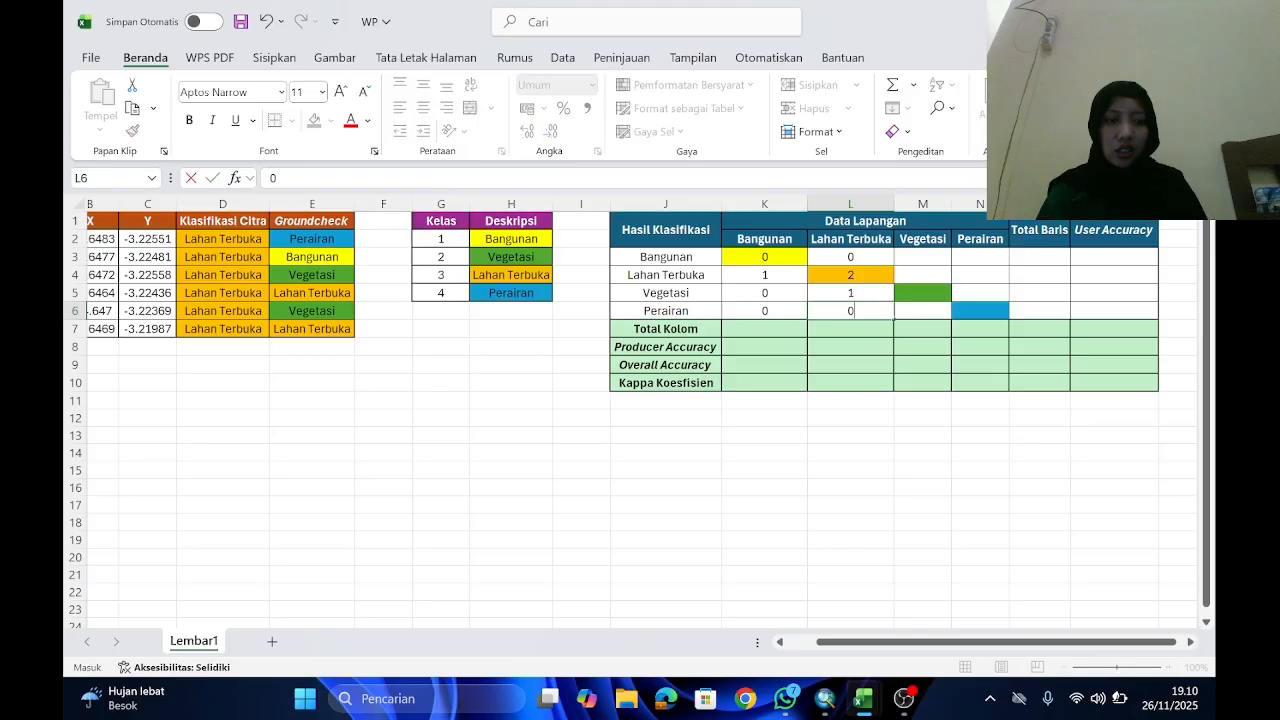
Step: Fill the matrix's Vegetasi column, M3 to M6, with 0, 1, 0 and 0
key("Right")
key("Up")
key("Up")
key("Up")
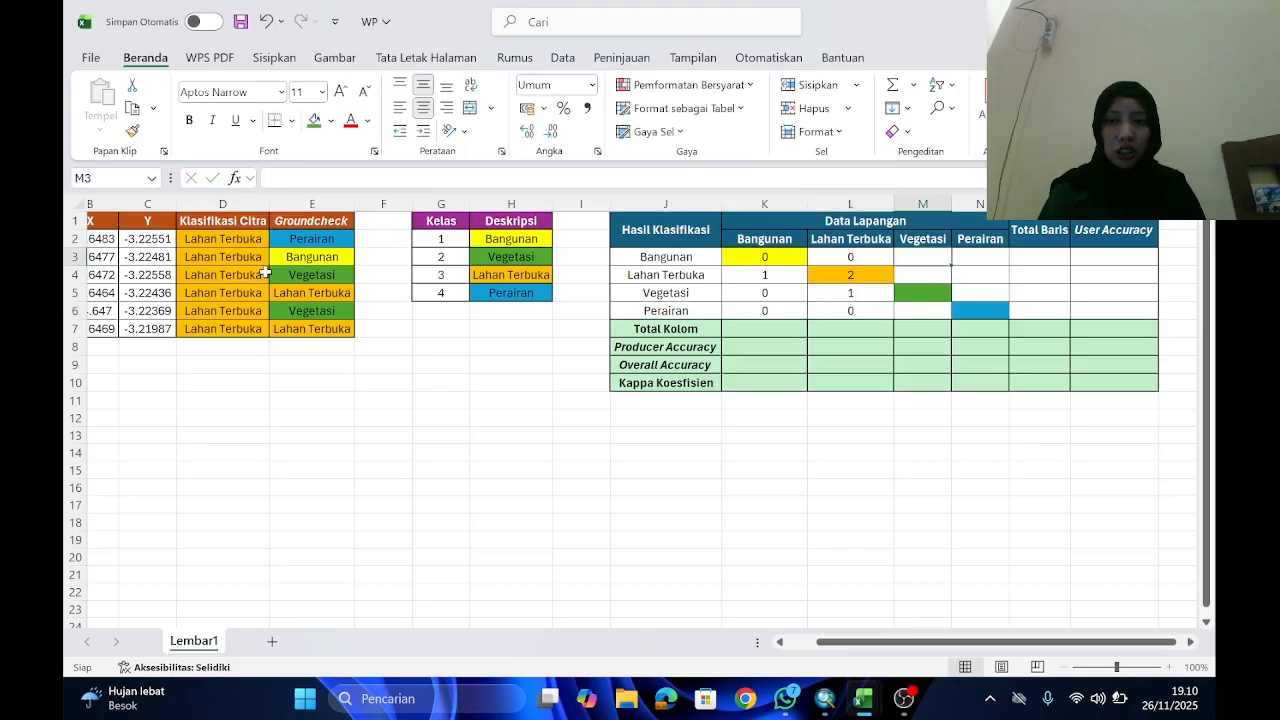
type("0")
key("Return")
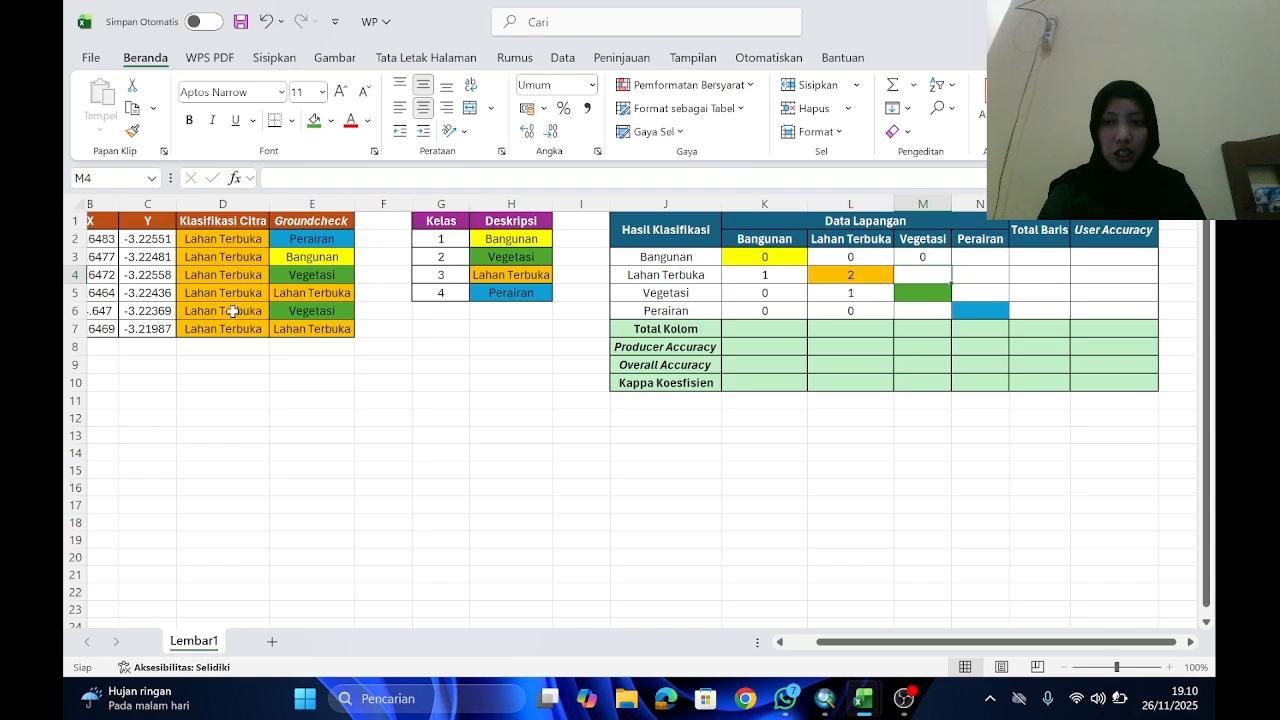
type("1")
key("Return")
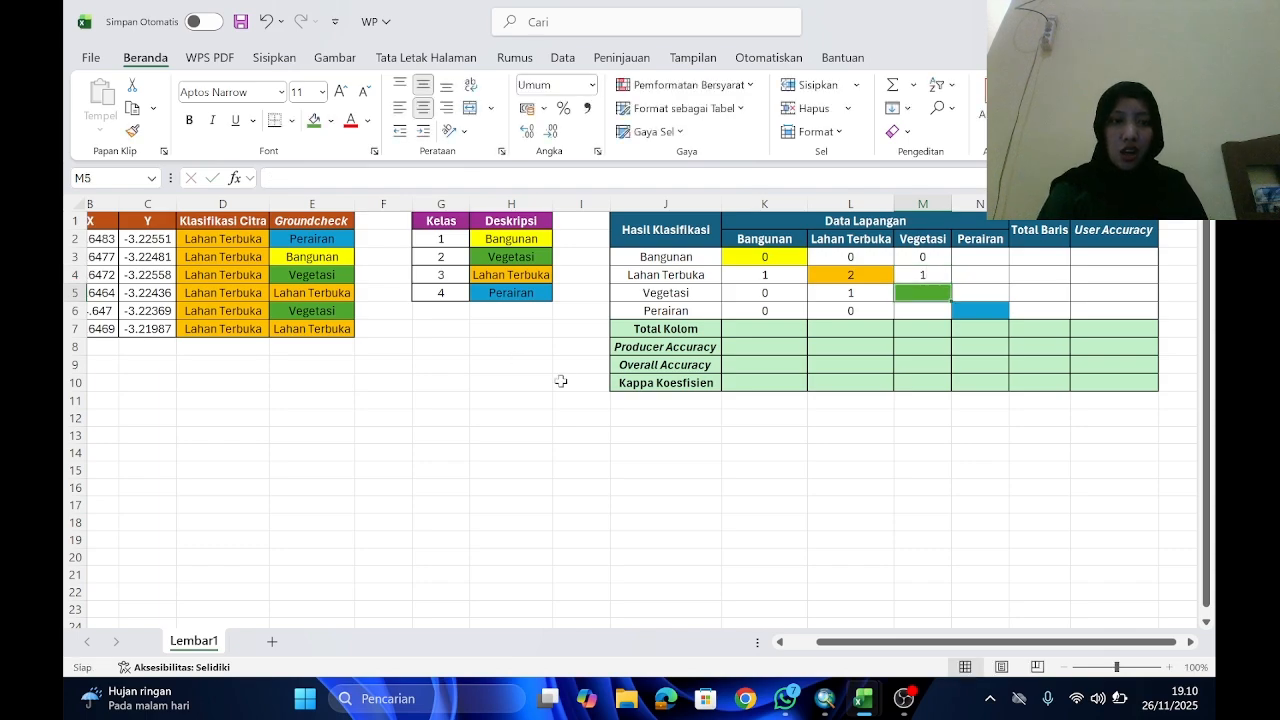
type("0")
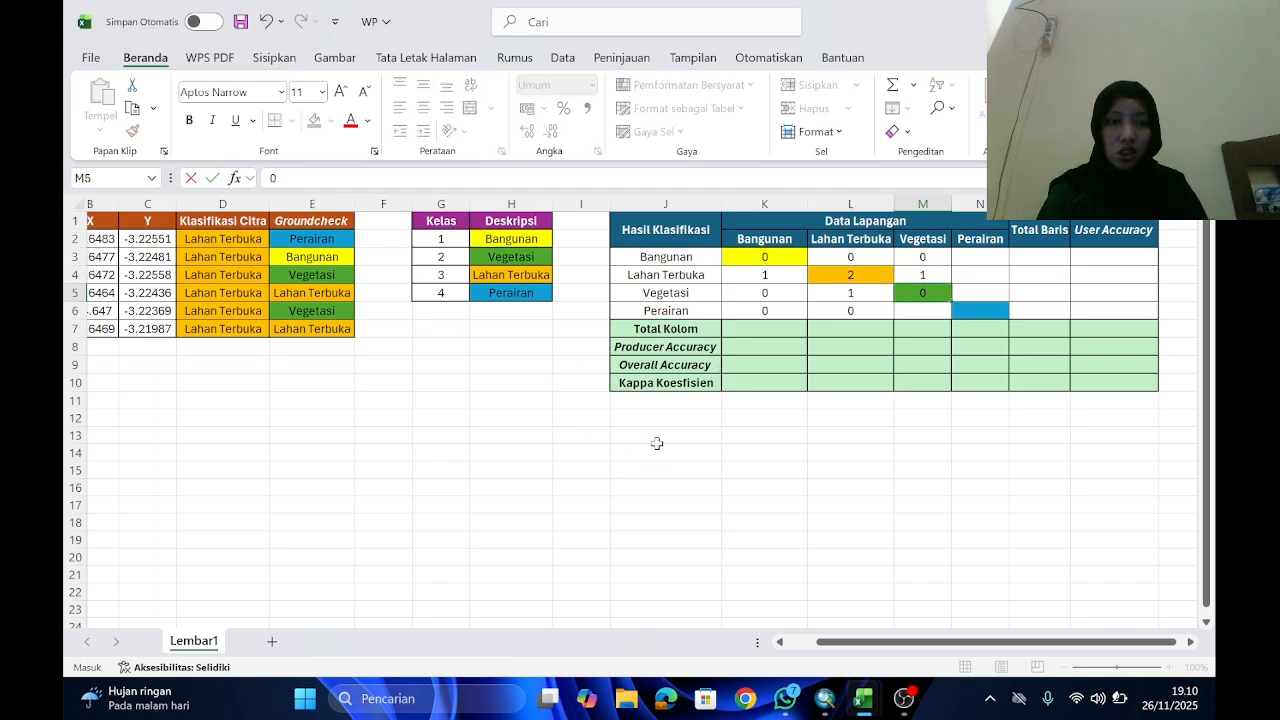
key("Return")
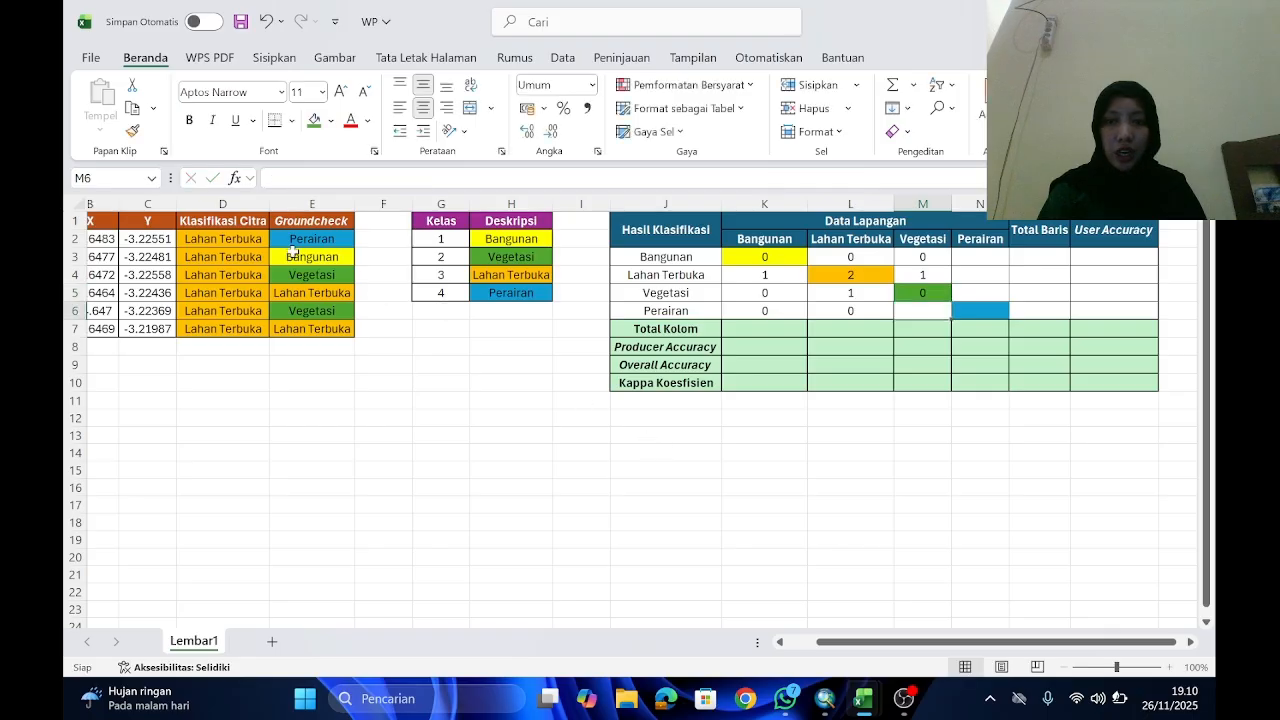
type("0")
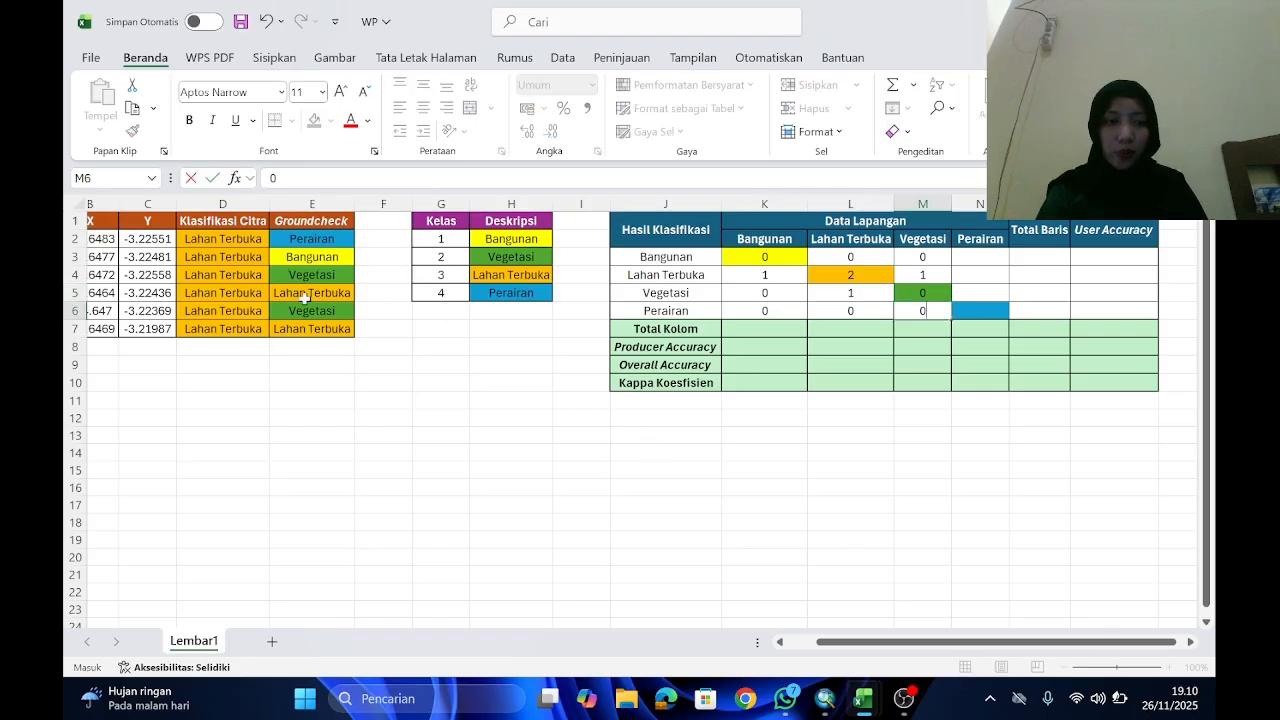
Step: Fill the matrix's Perairan column, N3 to N6, with 0, 1, 0 and 0
key("Tab")
key("Up")
key("Up")
key("Up")
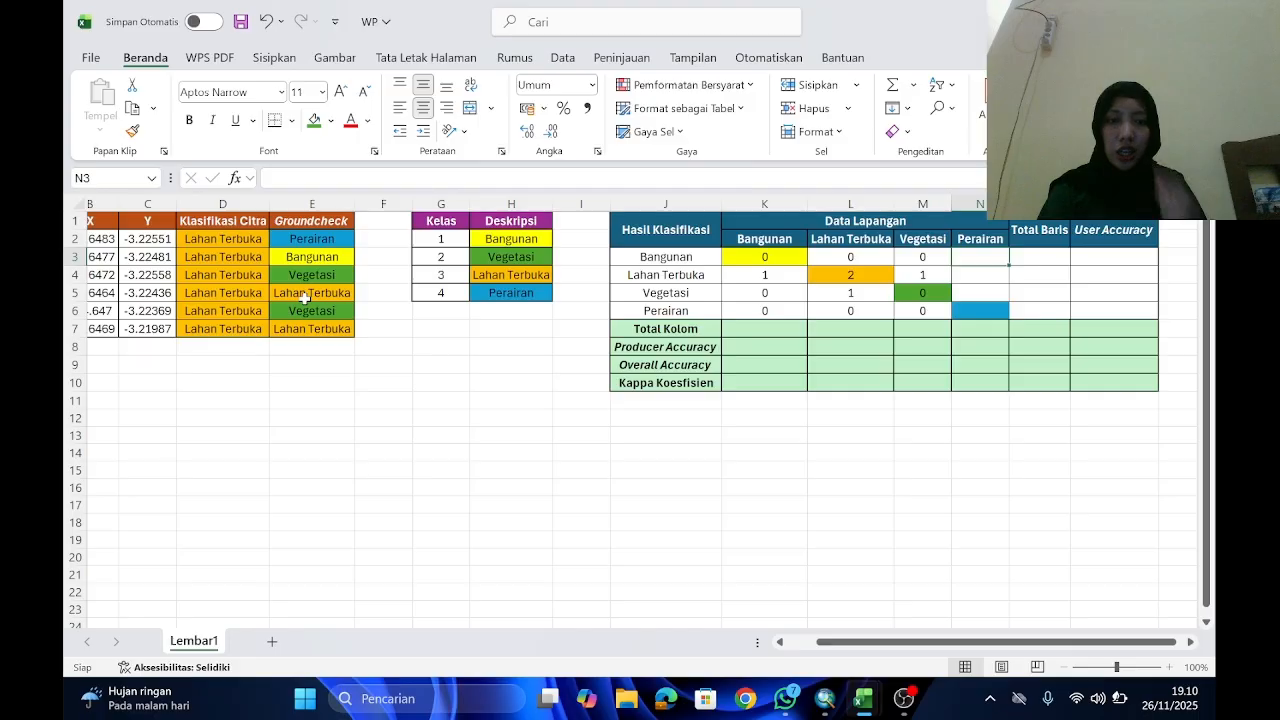
type("0")
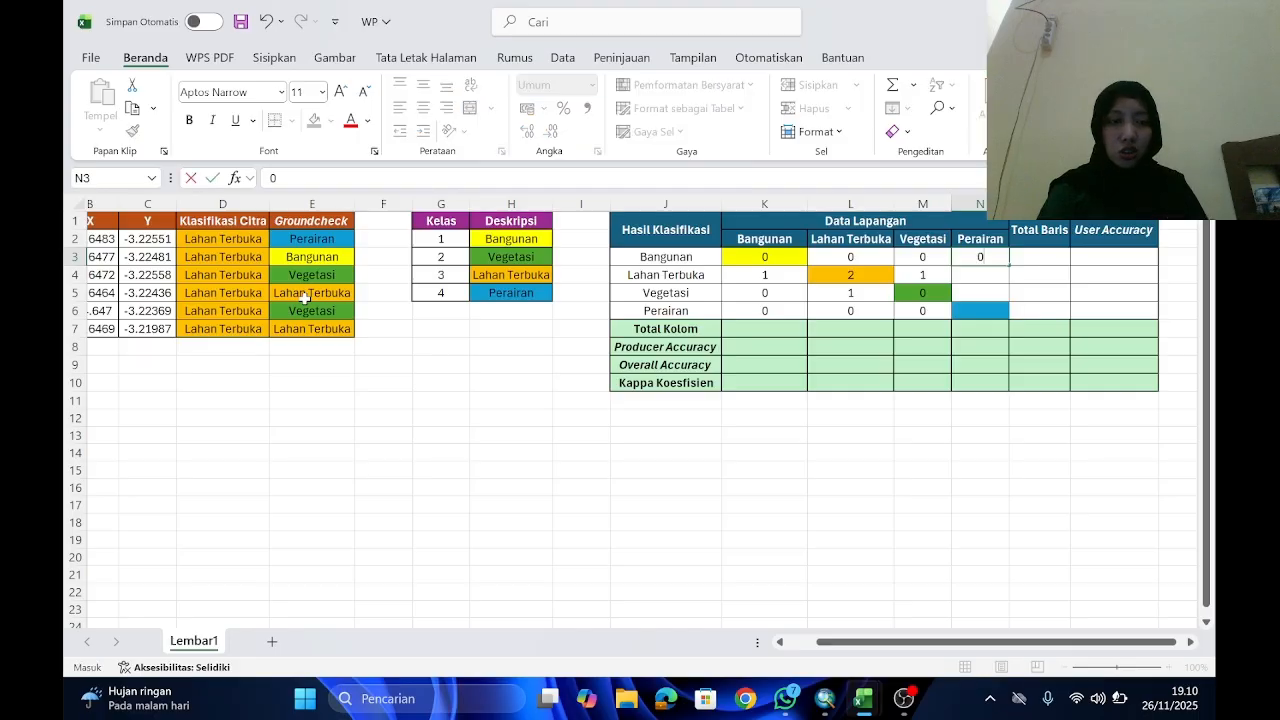
key("Return")
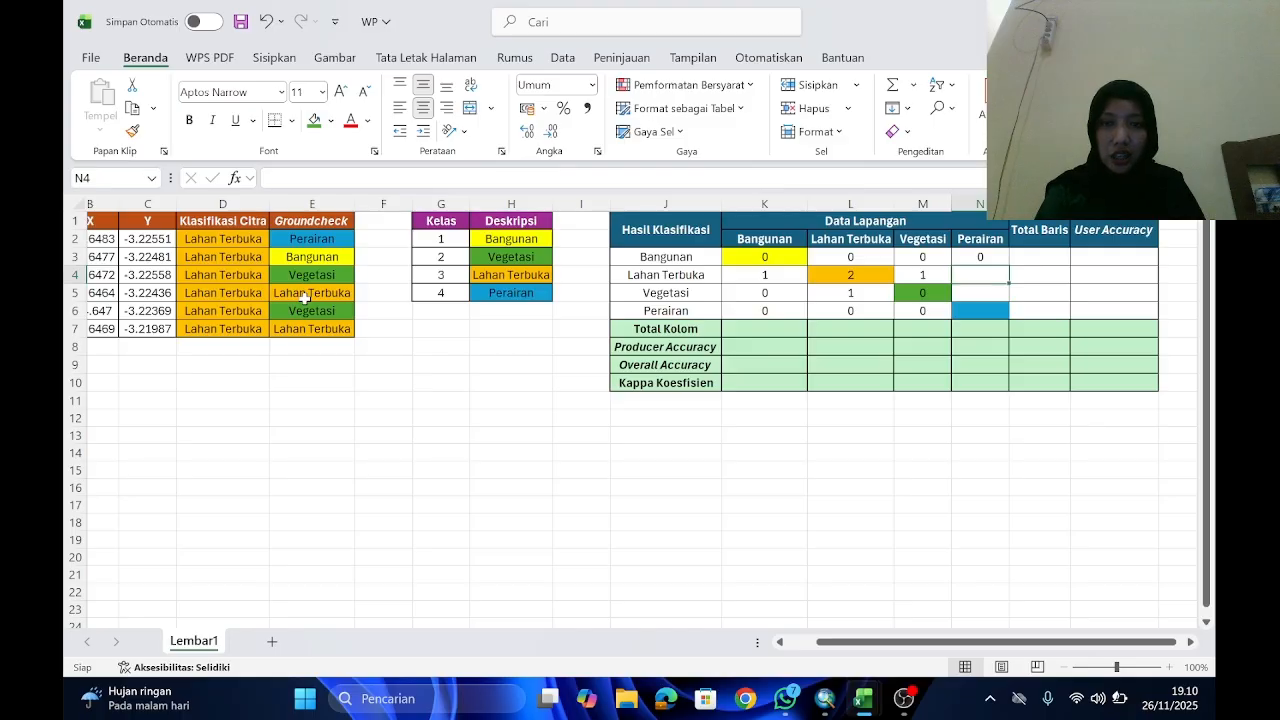
type("1")
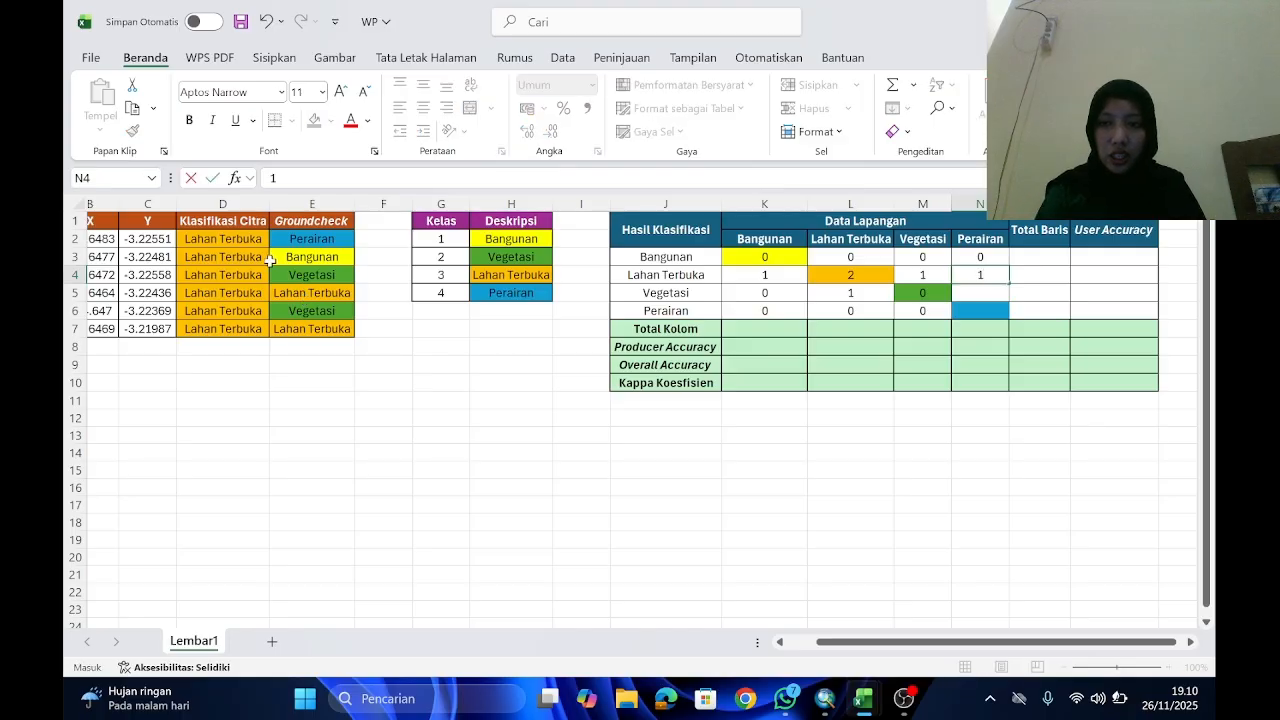
key("Return")
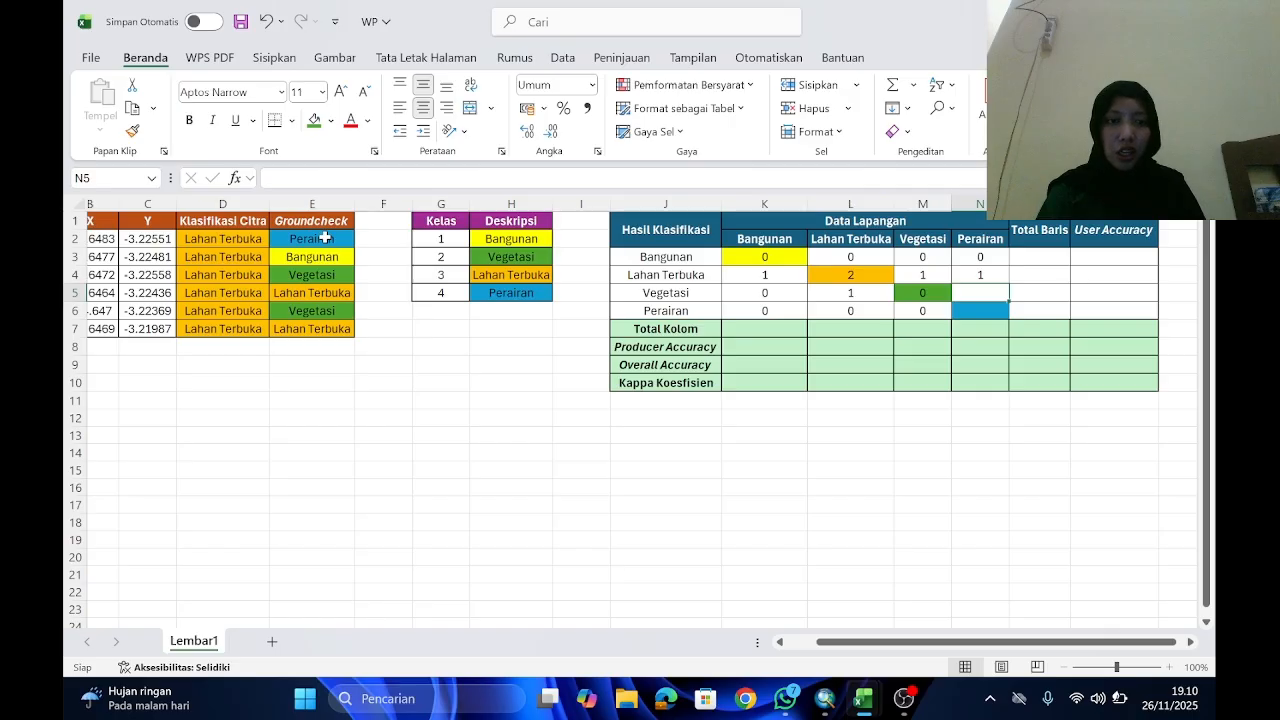
type("0")
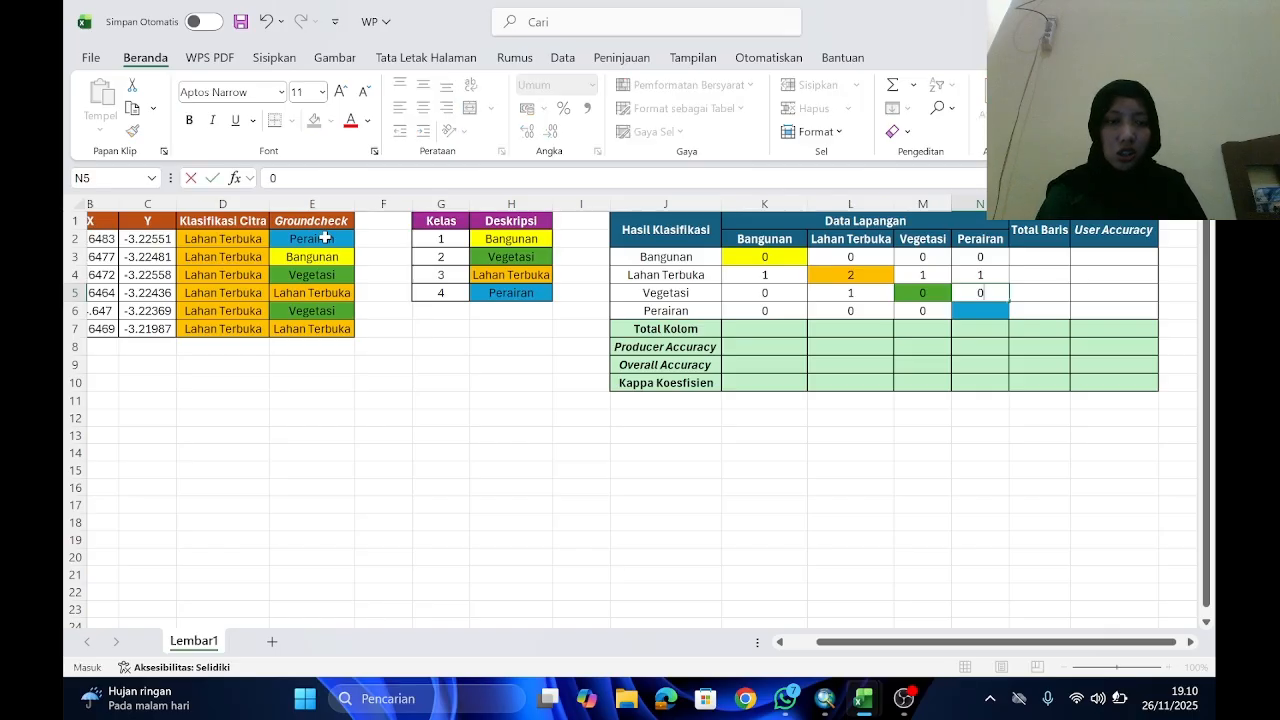
key("Return")
type("0")
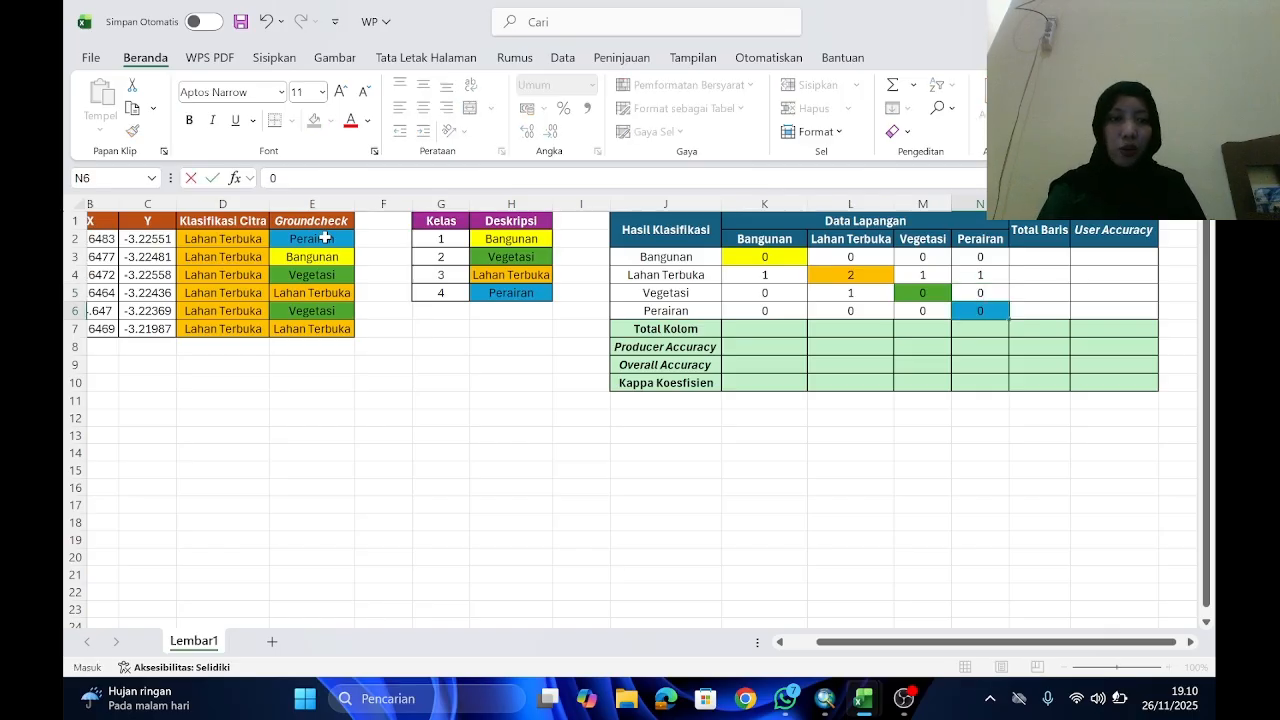
Step: Calculate the Bangunan row's Total Baris in O3 with a SUM of K3:N3
scroll(814, 298, "right", 1)
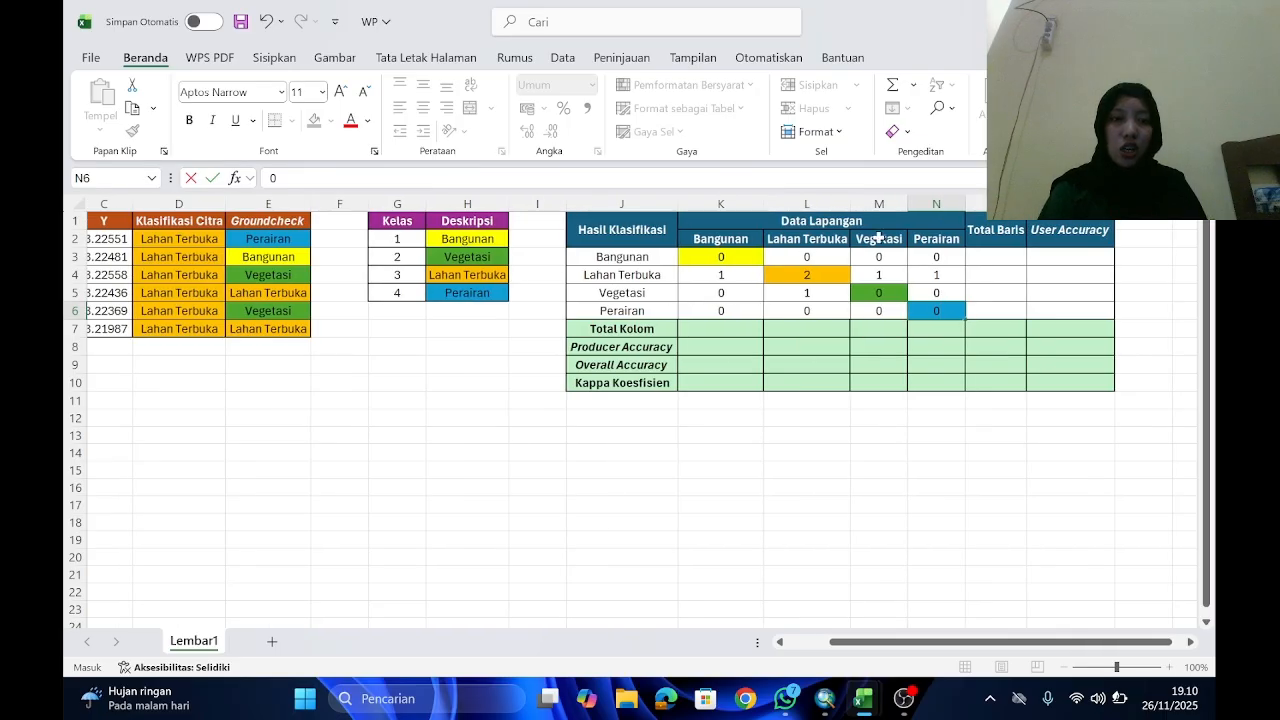
left_click(986, 263)
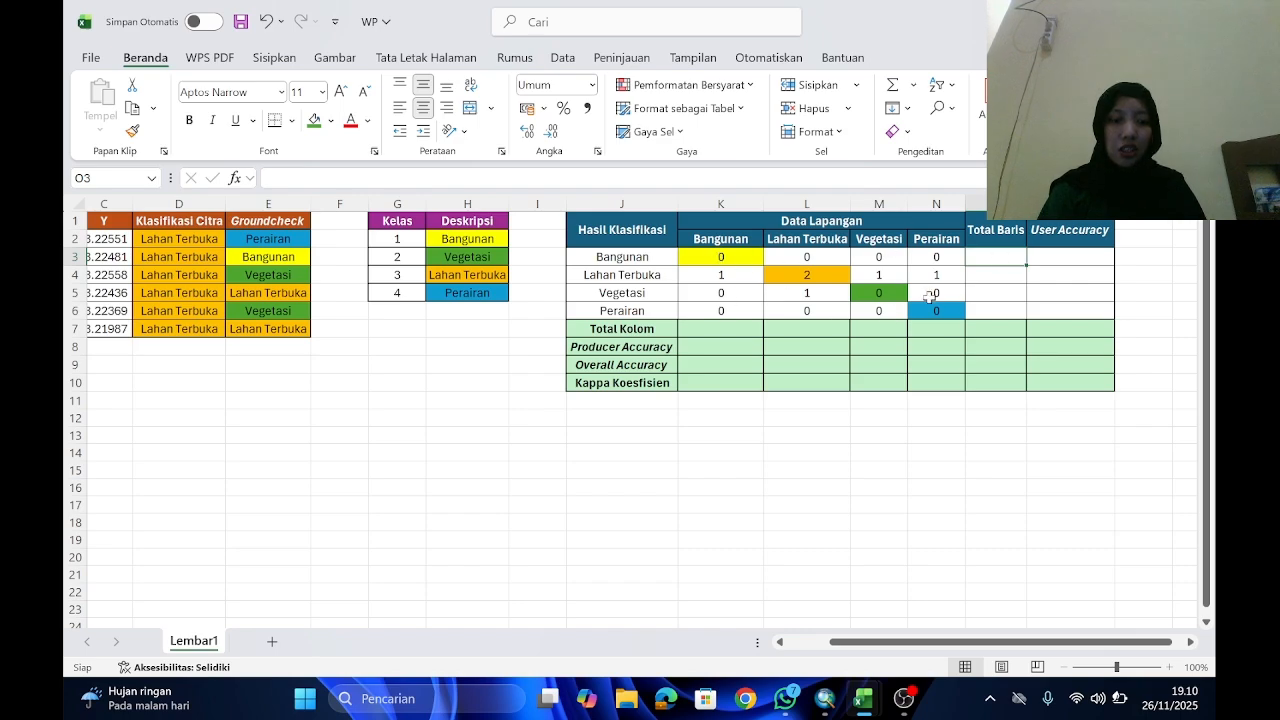
type("=")
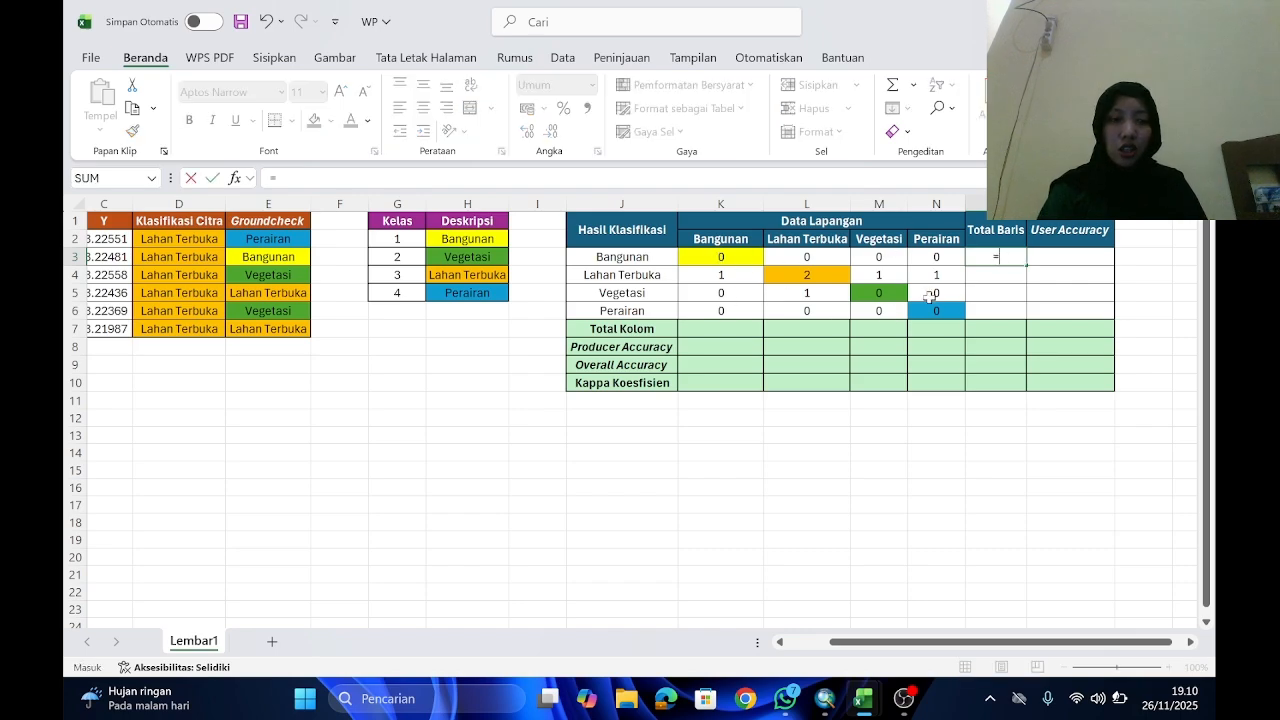
type("SU")
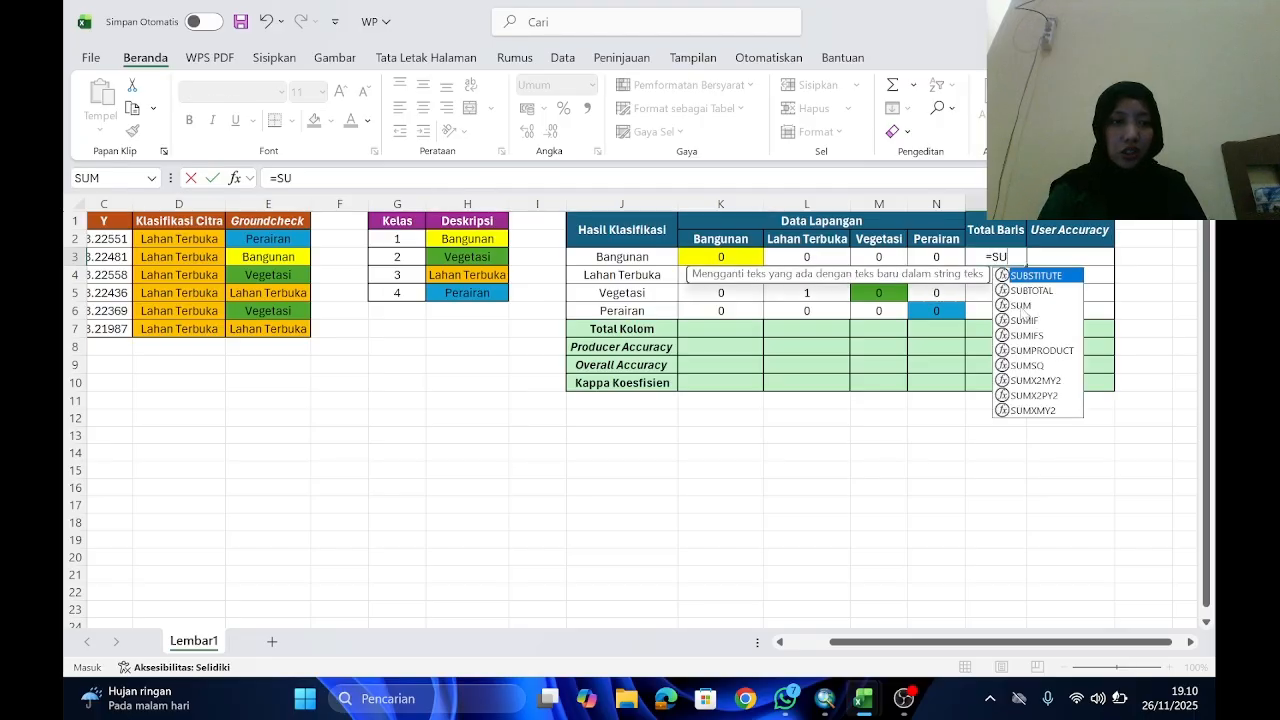
double_click(1020, 305)
left_click_drag(745, 256, 914, 256)
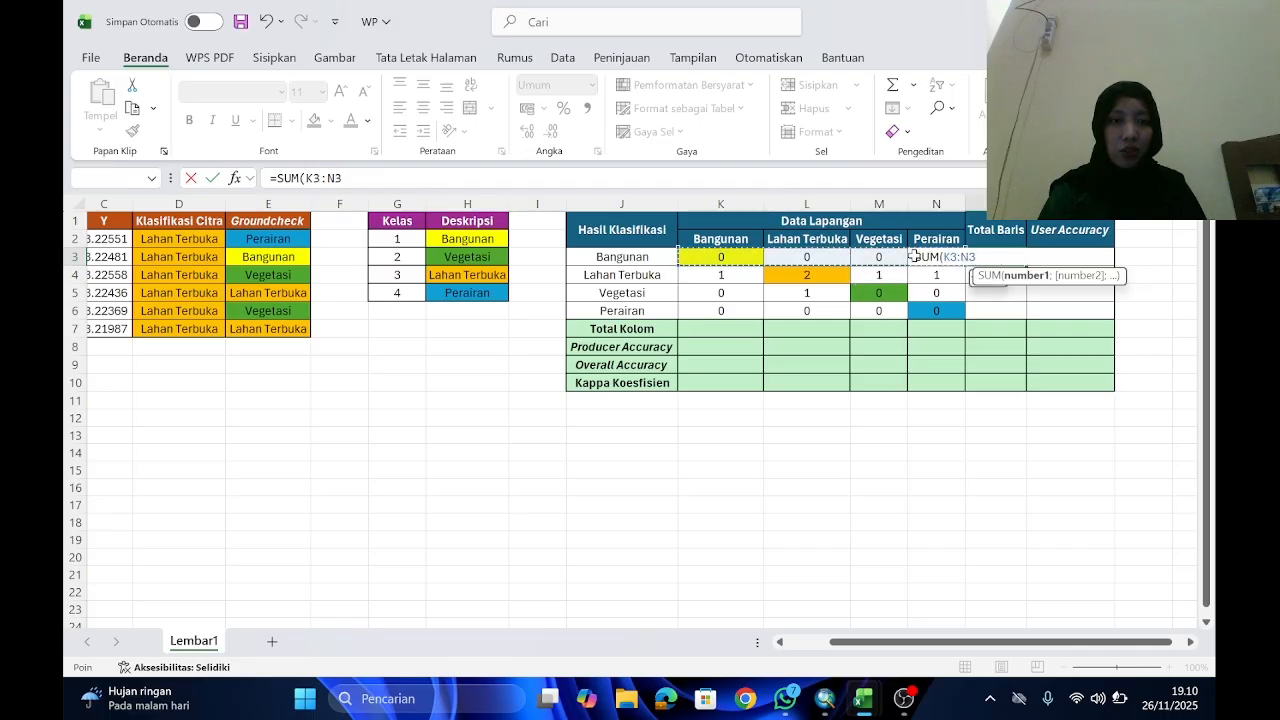
key("Return")
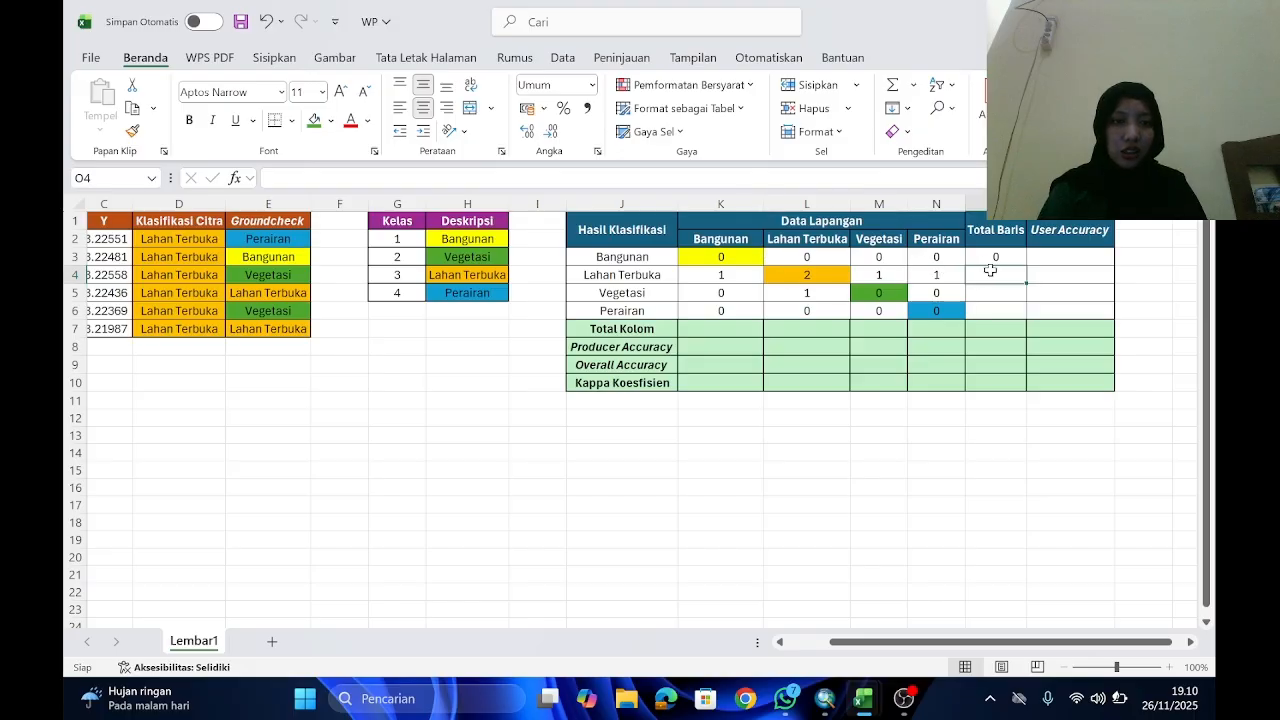
Step: Calculate the Lahan Terbuka row's Total Baris in O4 with a SUM of K4:N4
type("=Su")
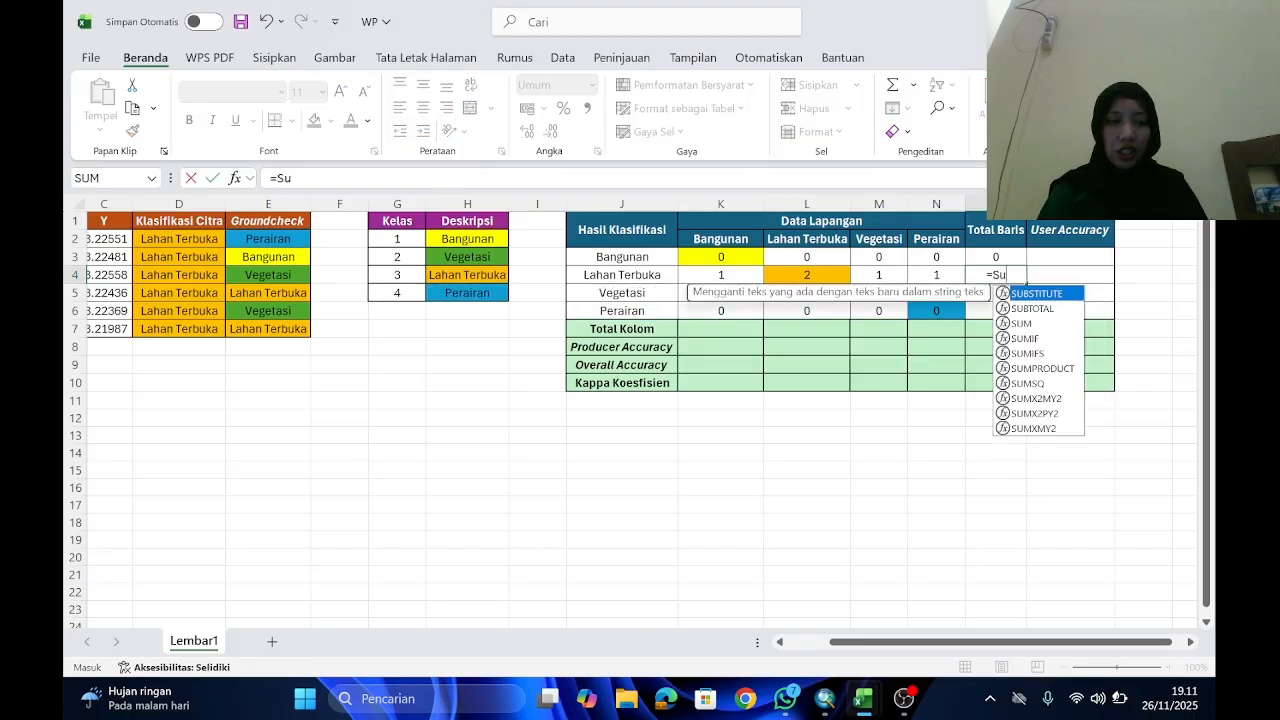
double_click(1018, 323)
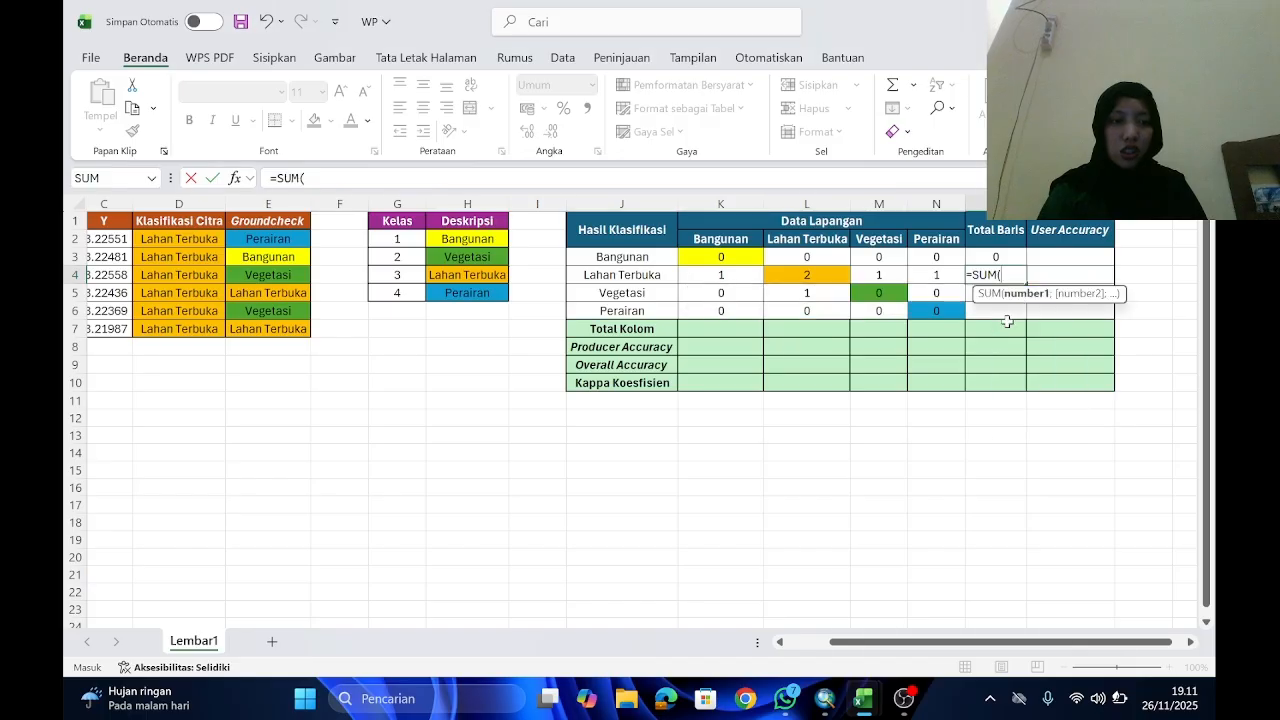
left_click_drag(698, 274, 953, 277)
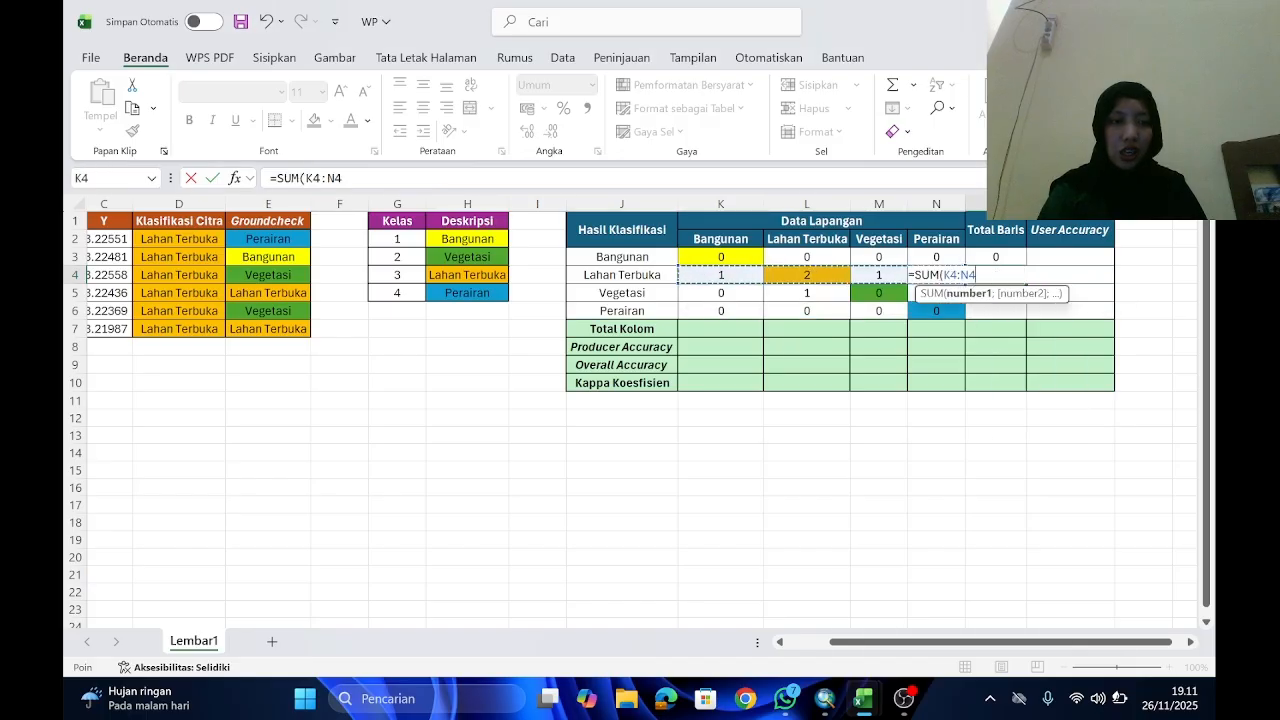
key("Return")
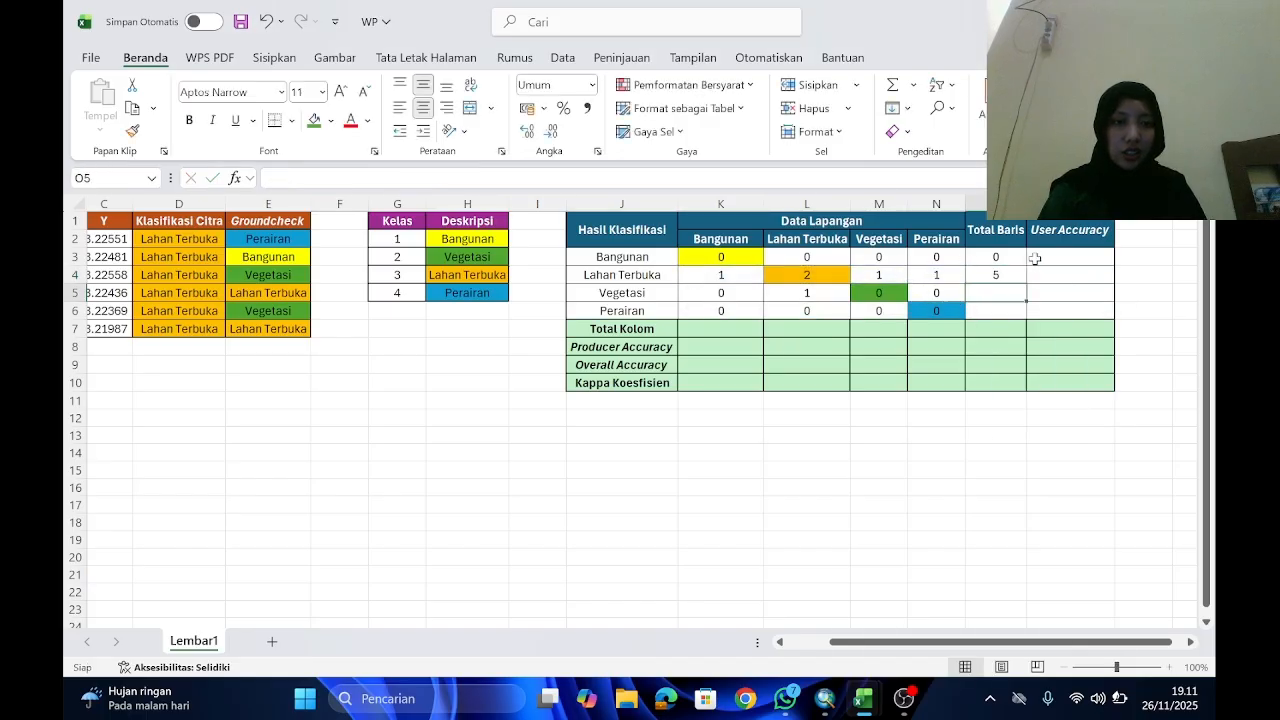
Step: Calculate the Vegetasi row's Total Baris in O5 with a SUM of K5:N5
type("=")
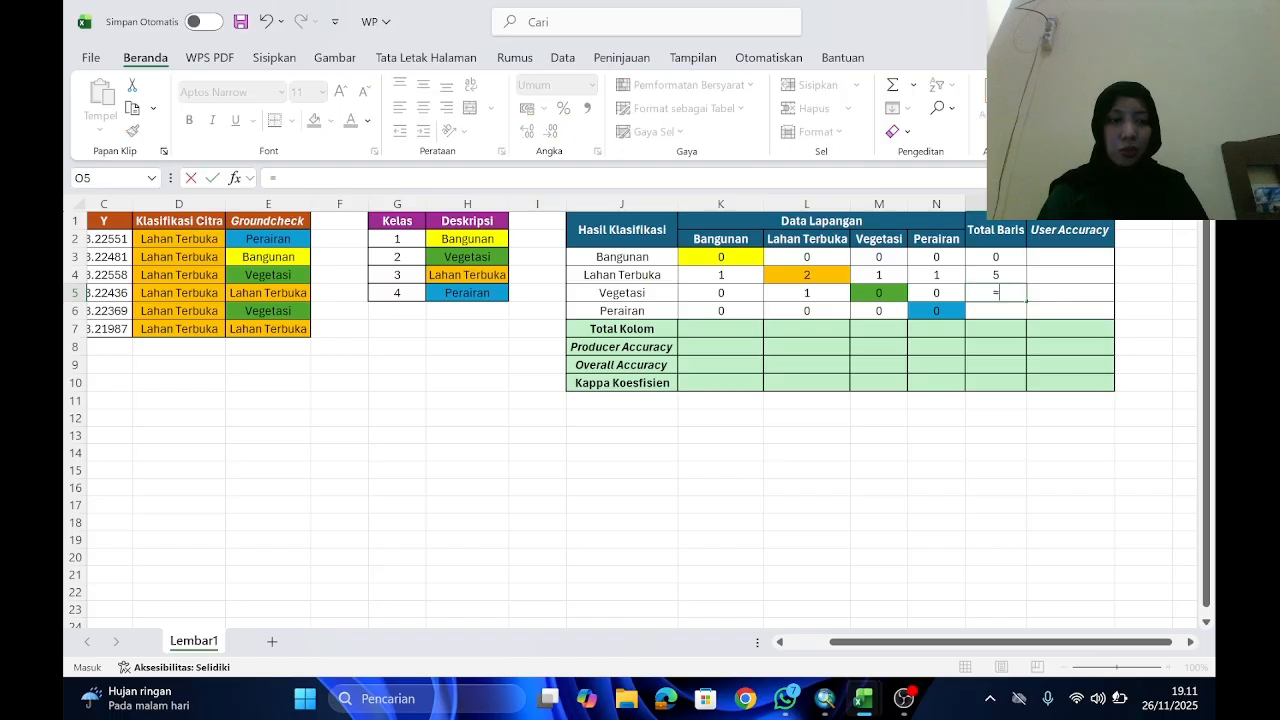
type("su")
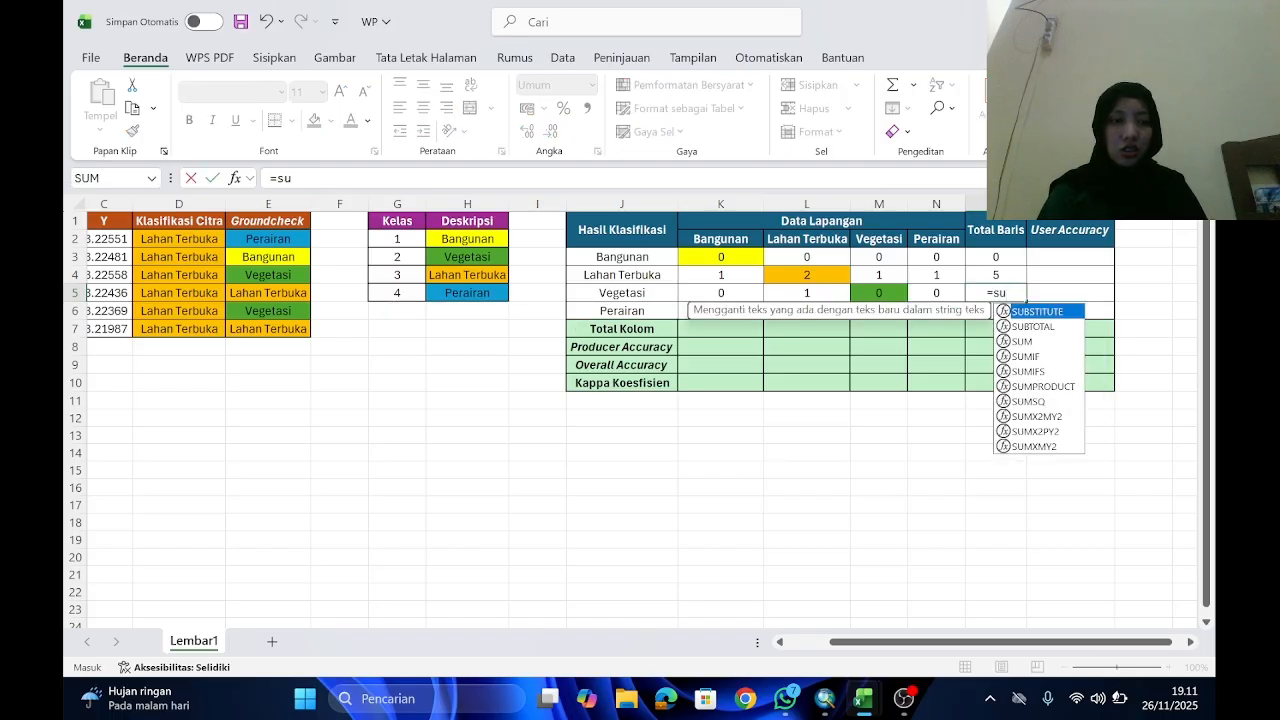
double_click(1024, 341)
left_click(744, 295)
left_click_drag(744, 295, 918, 296)
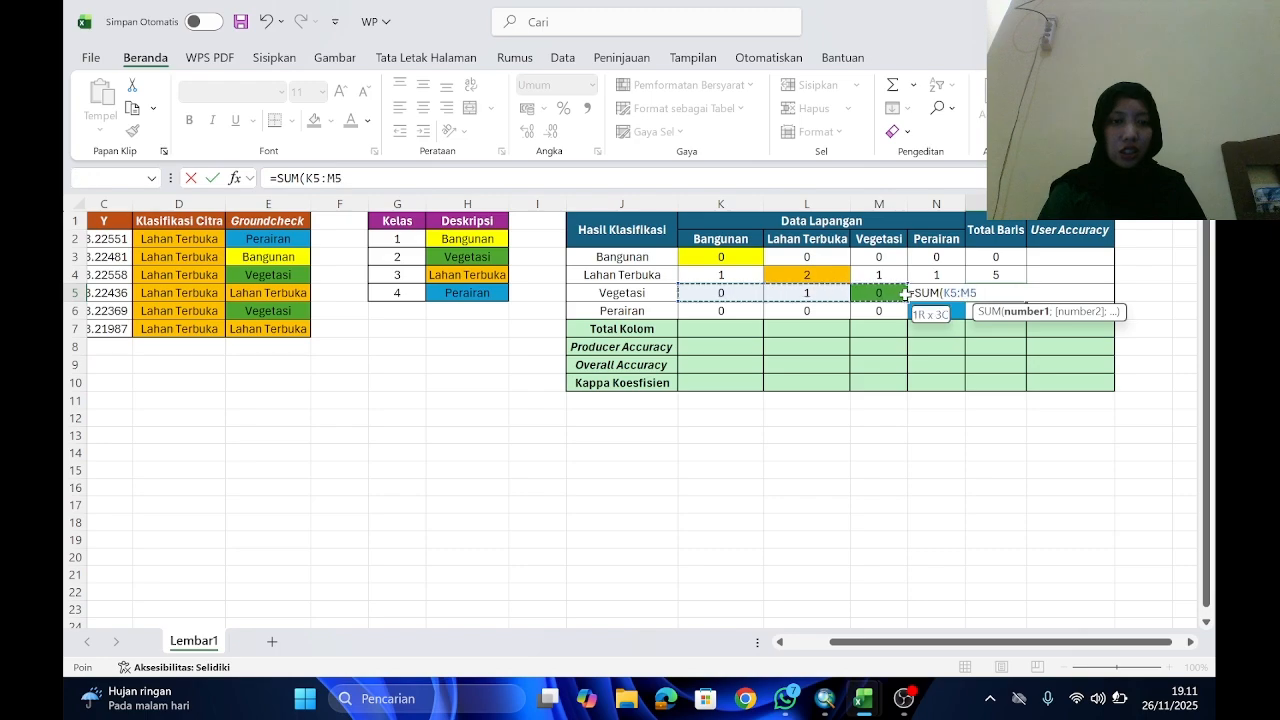
key("Return")
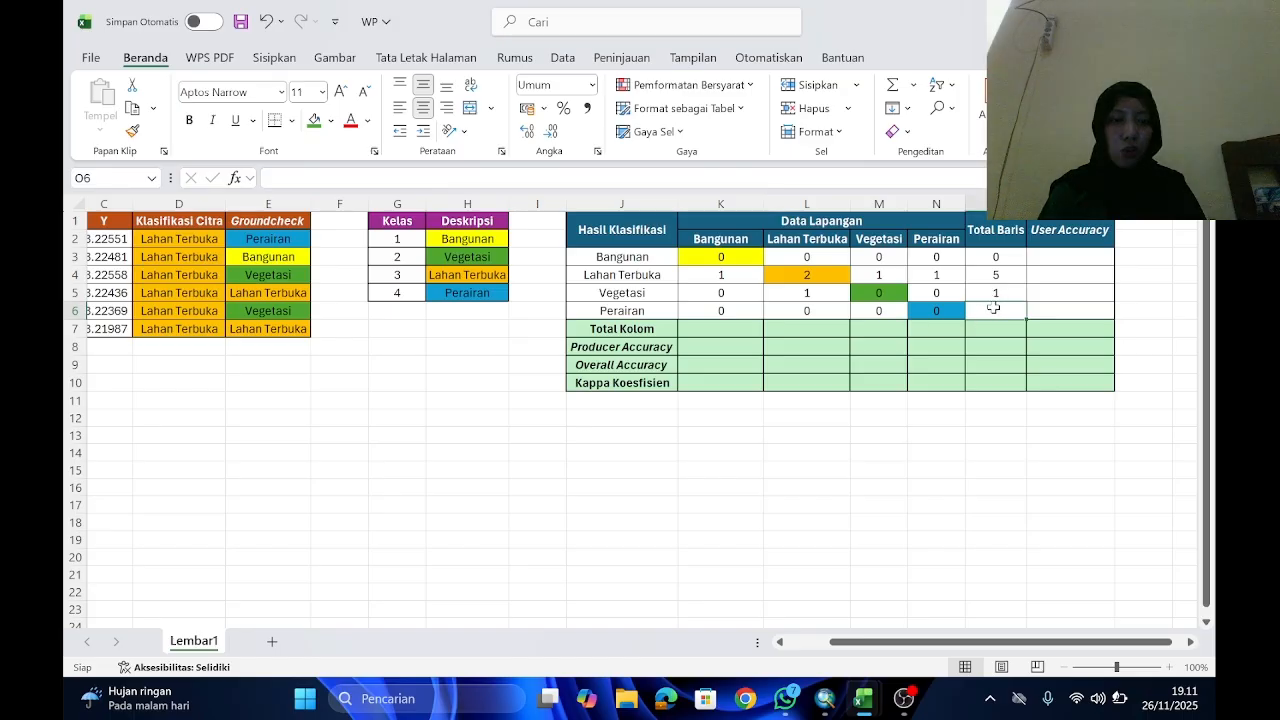
left_click(903, 698)
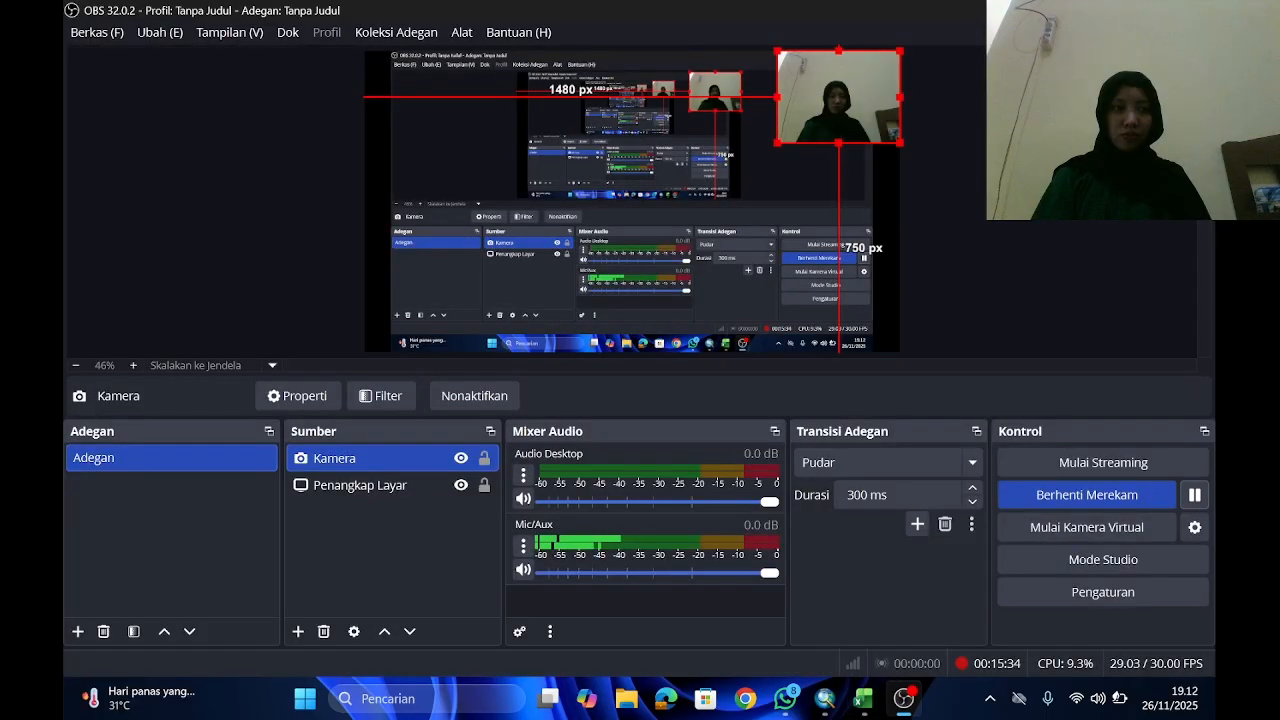
left_click(1112, 10)
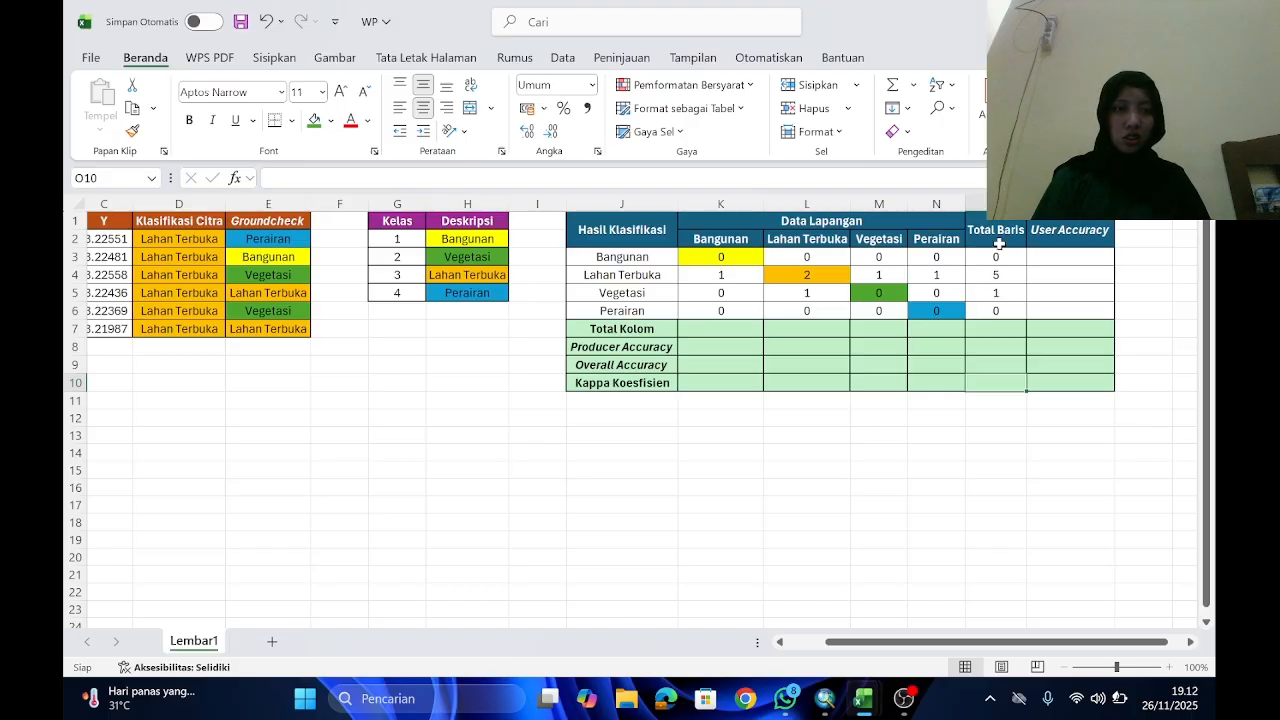
left_click_drag(991, 258, 992, 310)
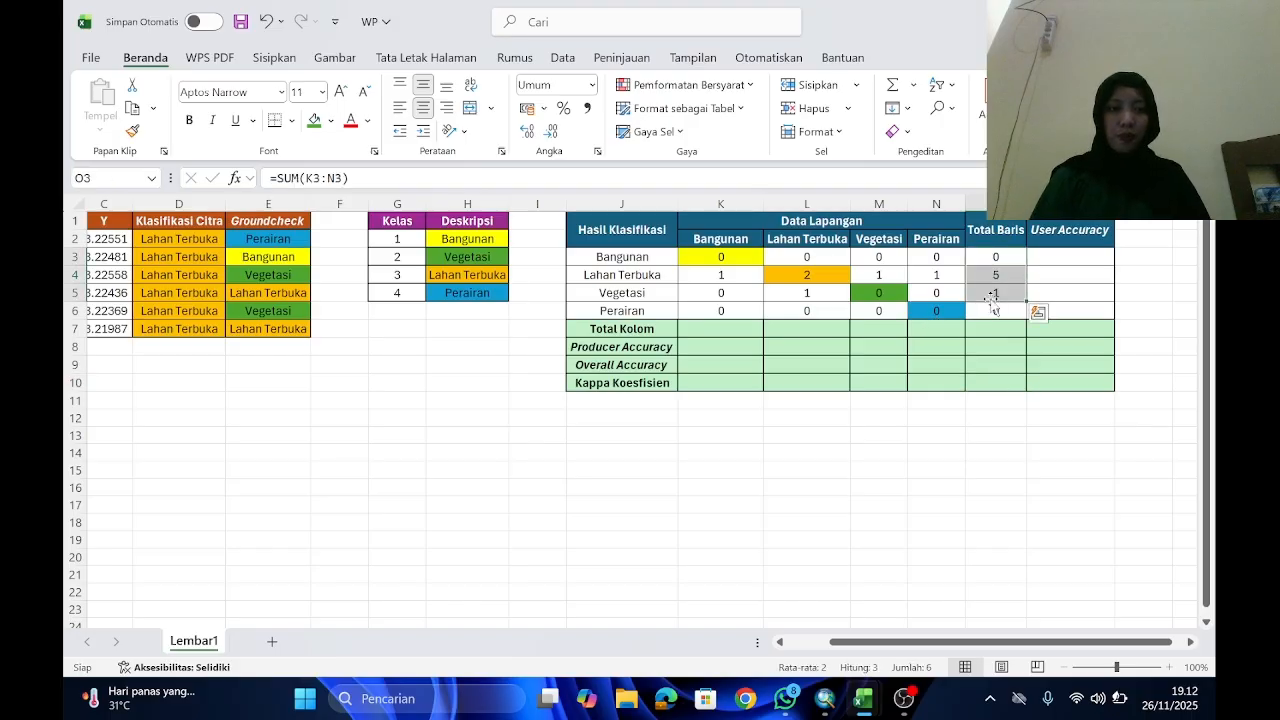
Step: Calculate the Bangunan column's Total Kolom in K7 with a SUM of K3:K6
left_click(736, 335)
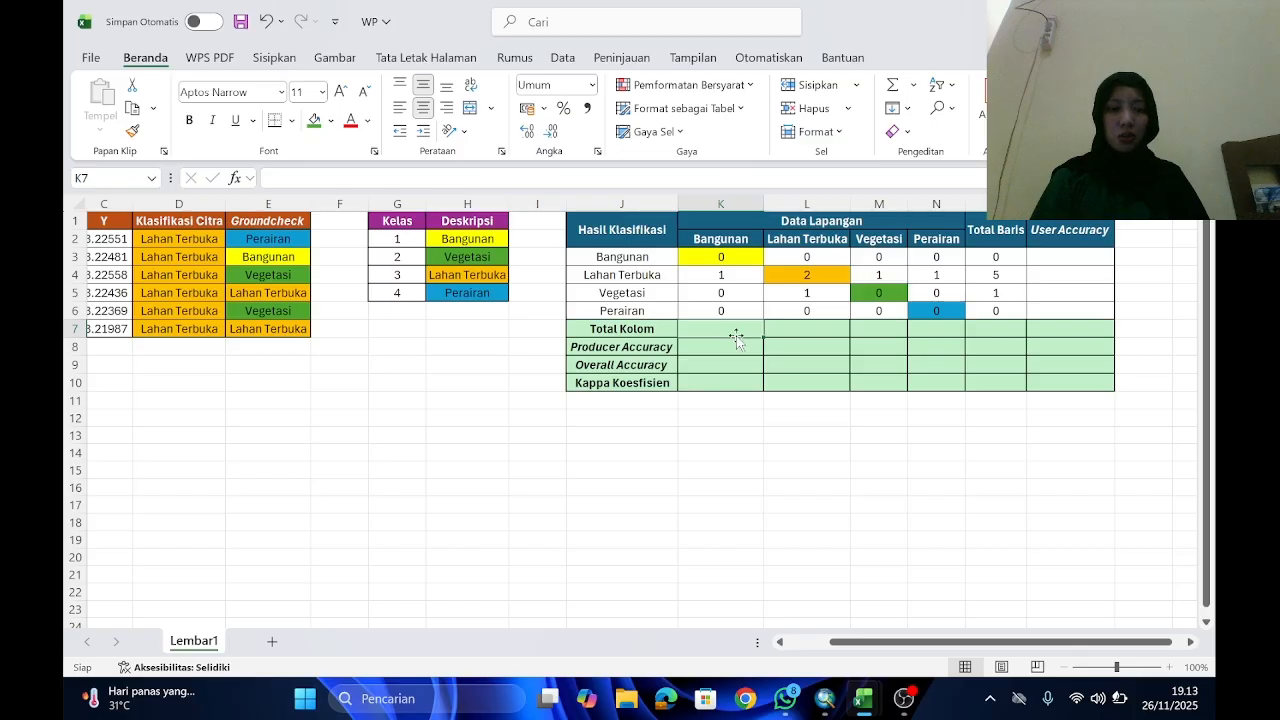
type("=")
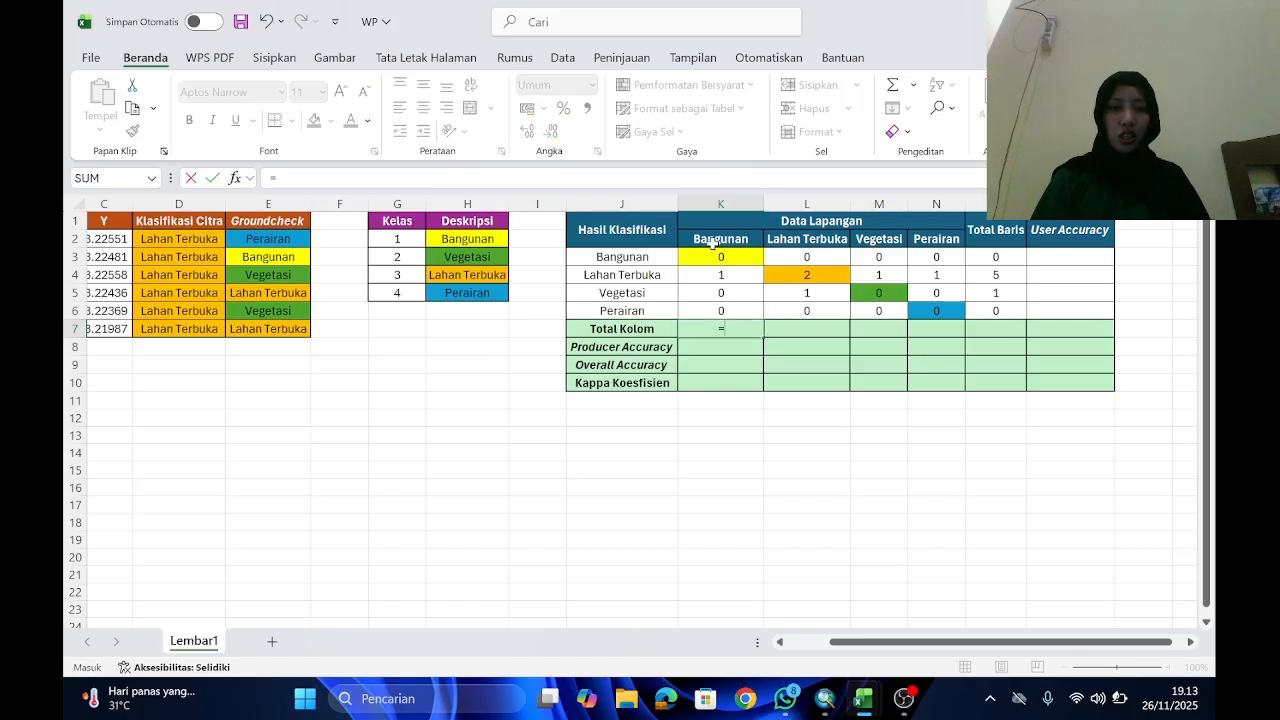
type("Su")
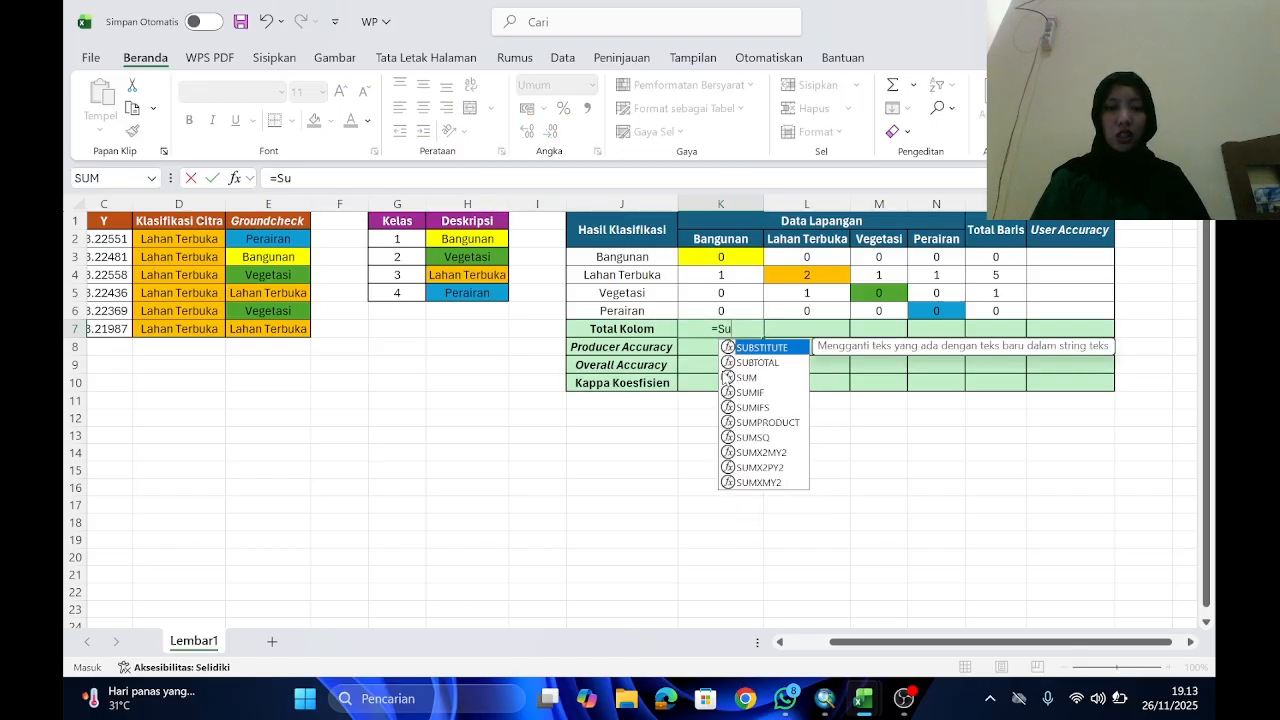
double_click(747, 377)
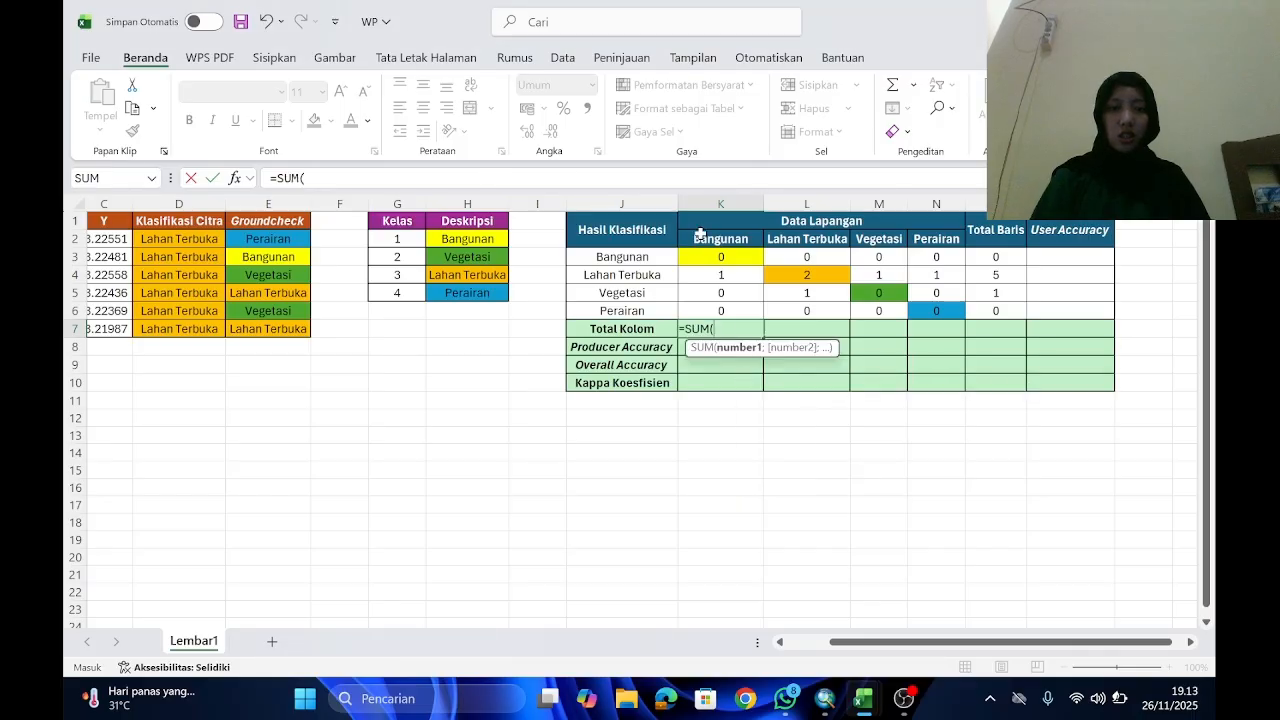
left_click_drag(689, 251, 686, 310)
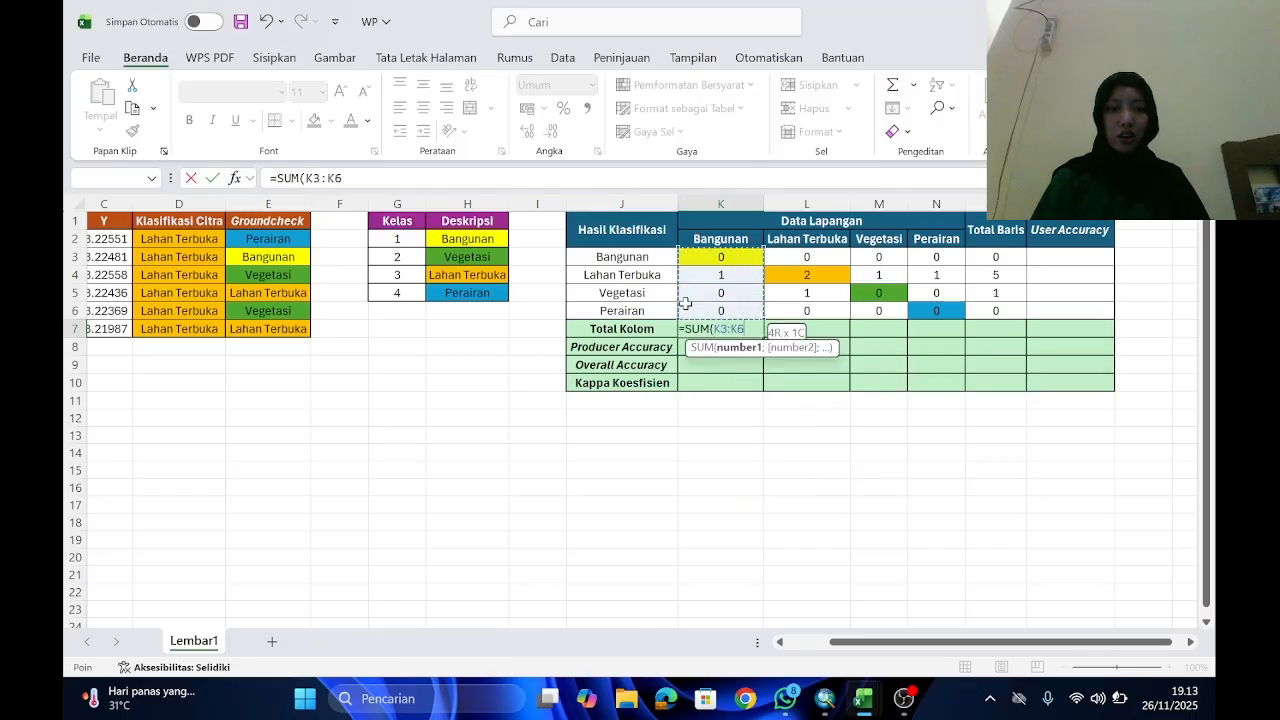
key("Return")
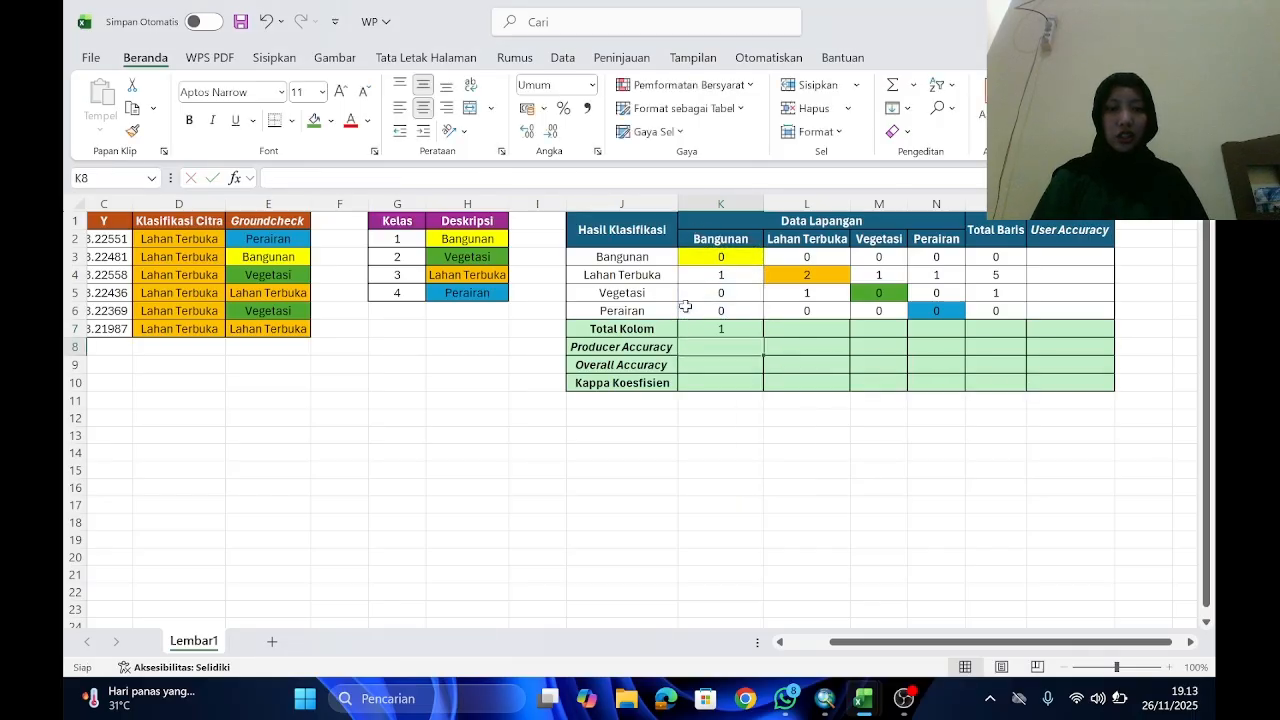
Step: Calculate the Lahan Terbuka column's Total Kolom in L7 with a SUM of L3:L6
left_click(821, 323)
type("=Su")
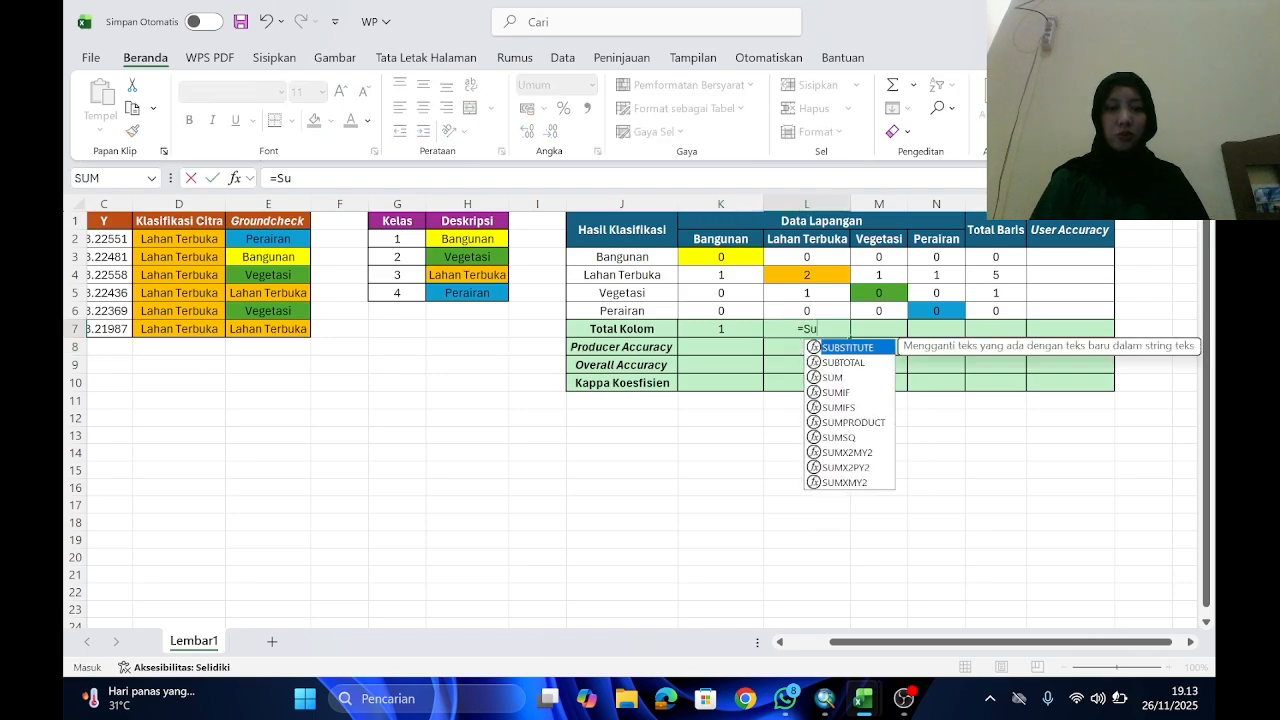
double_click(836, 377)
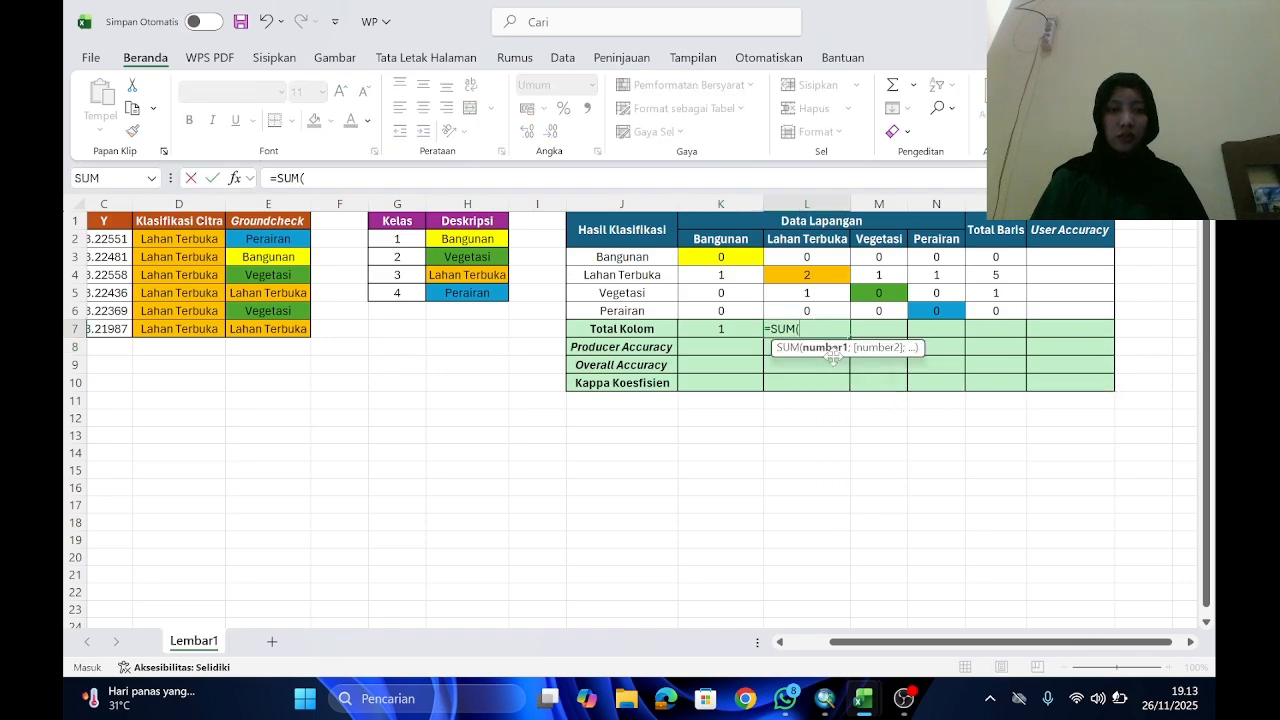
left_click_drag(808, 259, 802, 310)
key("Return")
Step: Calculate the Vegetasi column's Total Kolom in M7 with a SUM of M3:M6
left_click(876, 330)
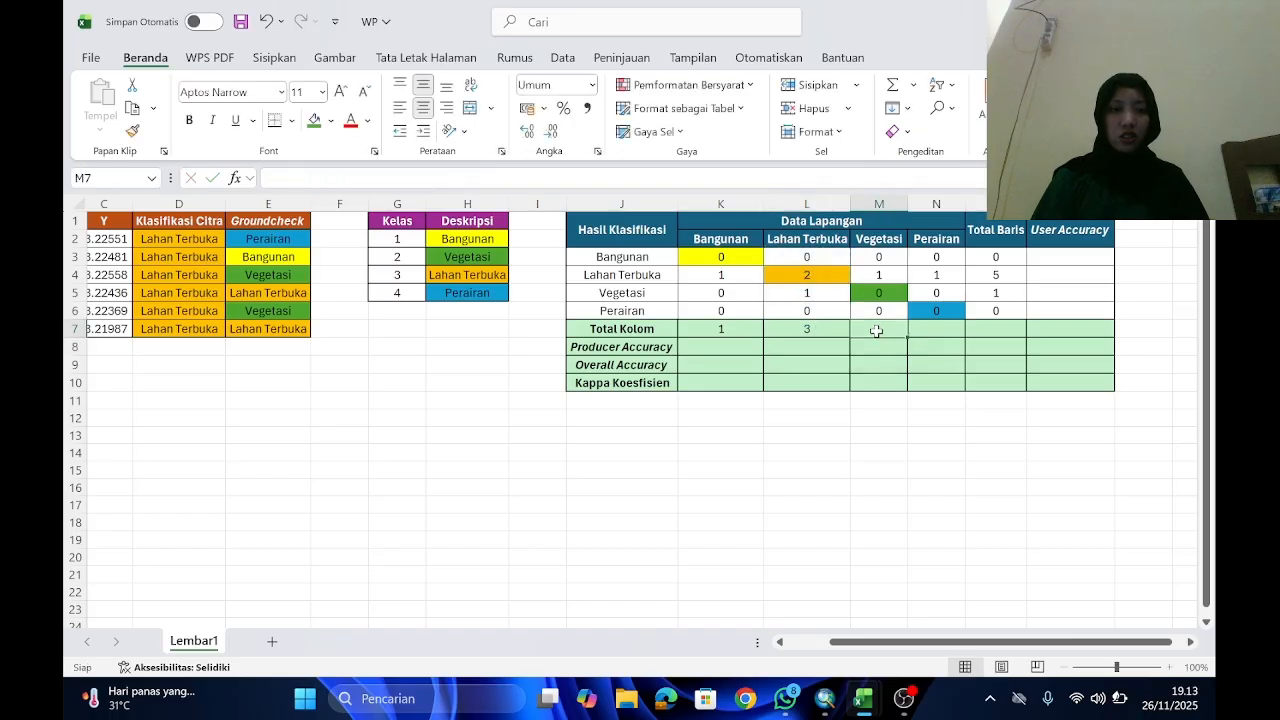
type("=su")
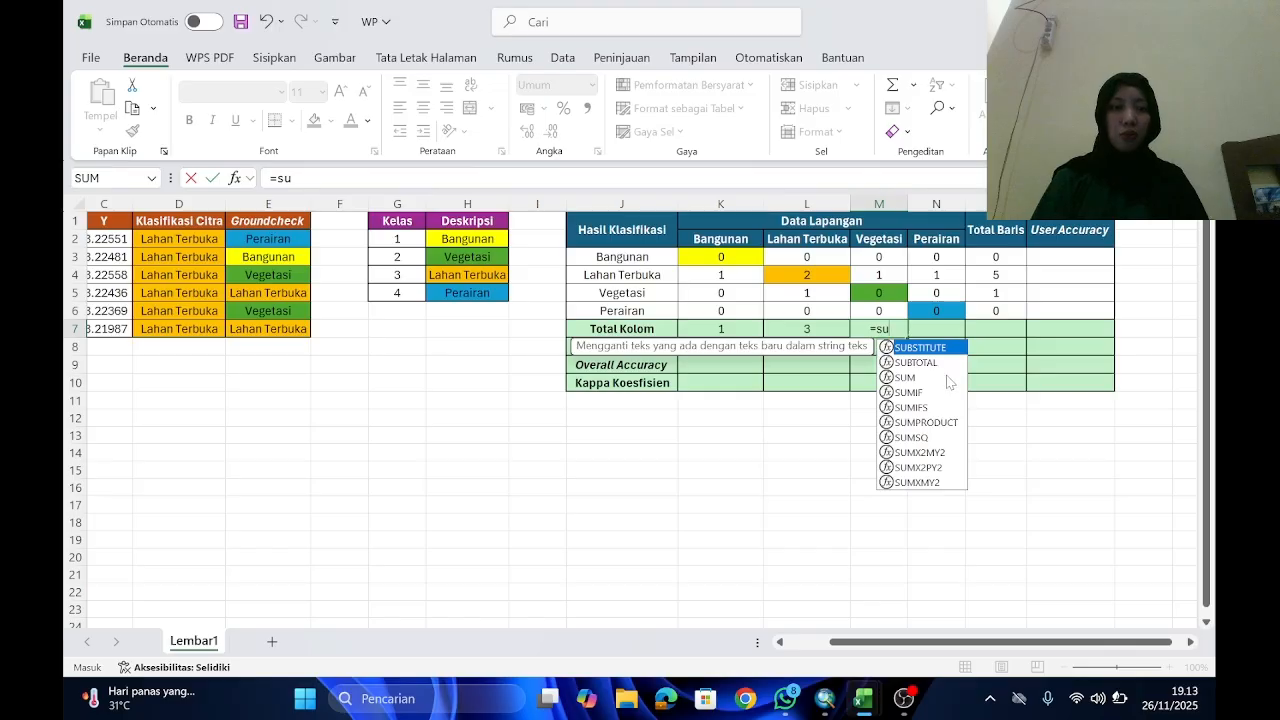
double_click(920, 378)
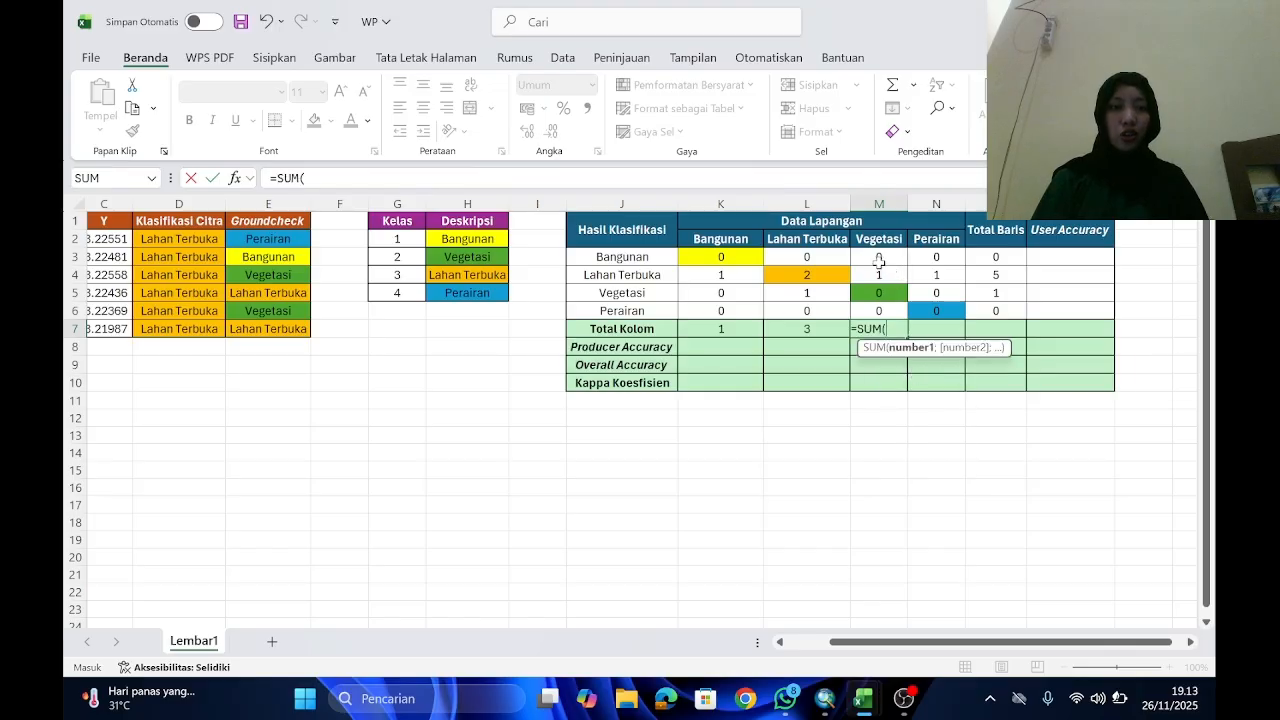
left_click_drag(877, 258, 868, 320)
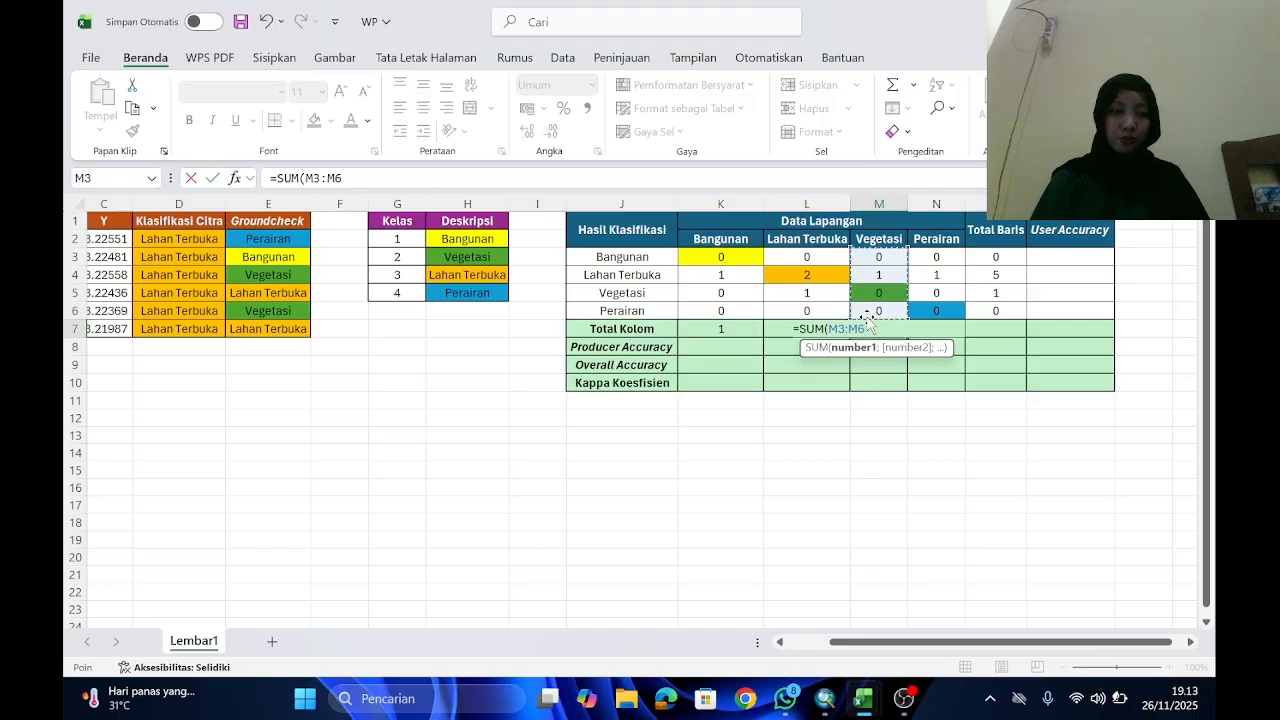
key("Return")
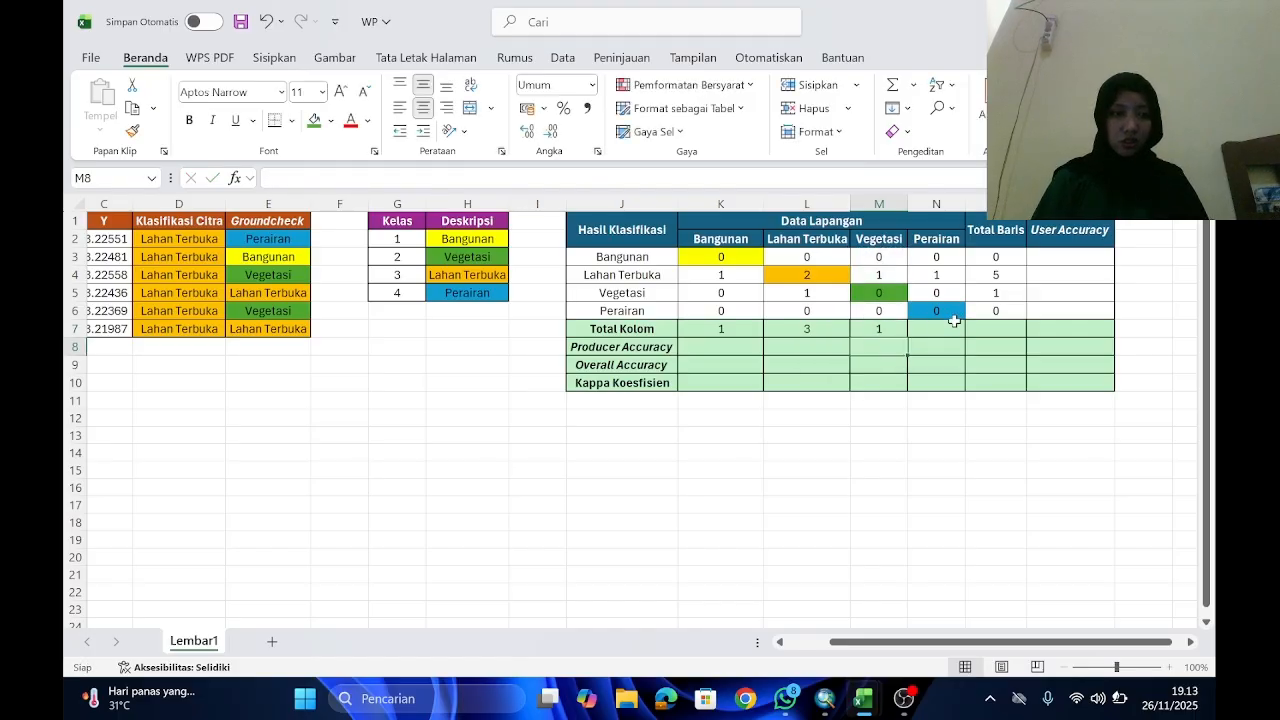
Step: Calculate the Perairan column's Total Kolom in N7 with a SUM of N3:N6
left_click(953, 326)
type("=su")
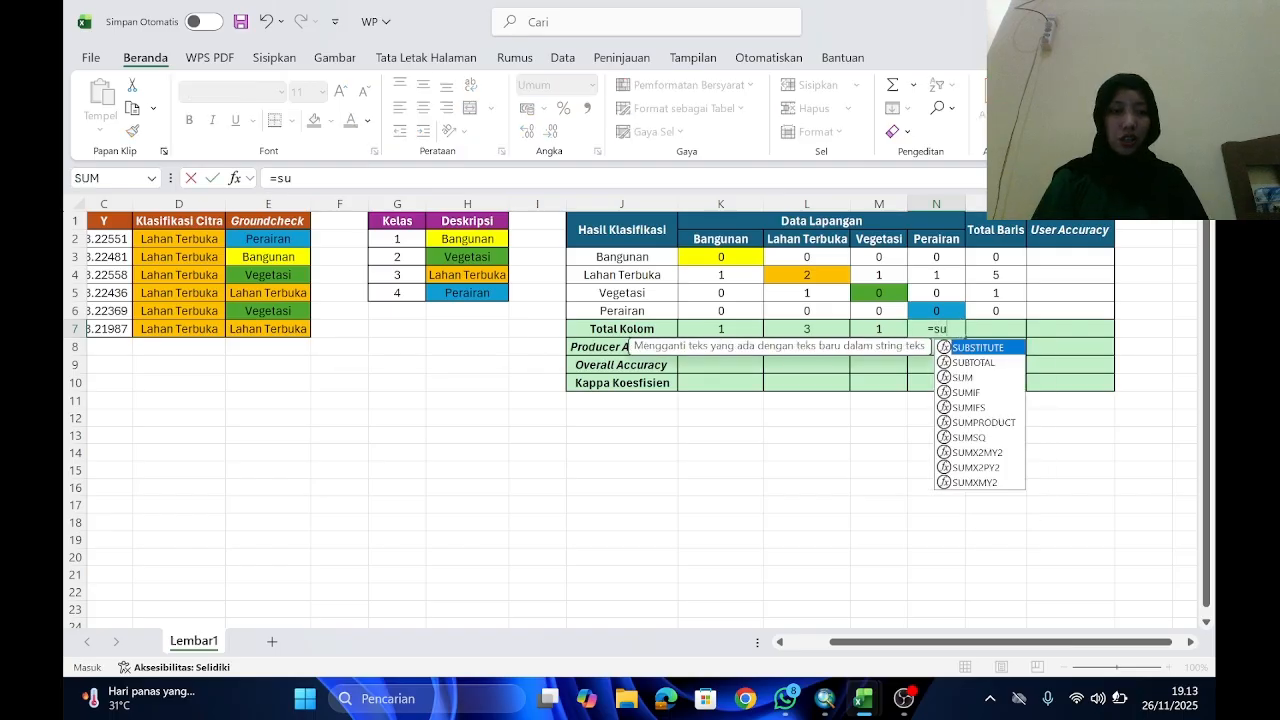
double_click(962, 377)
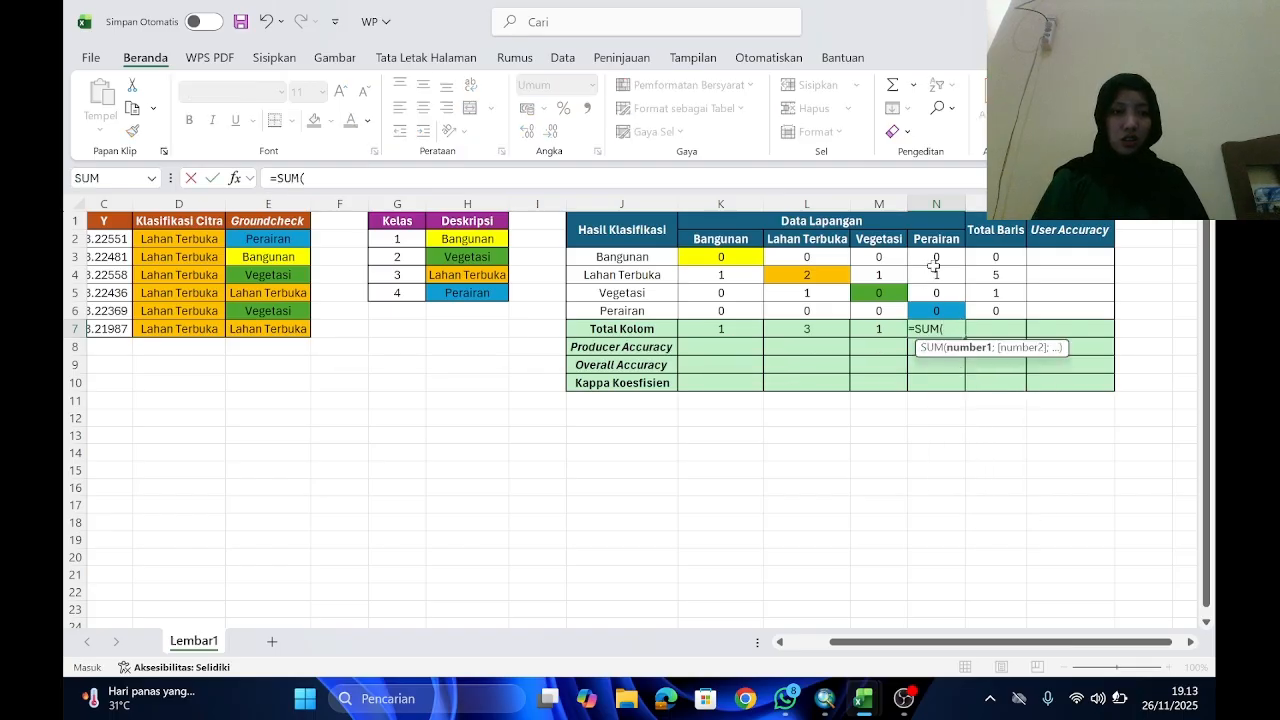
left_click_drag(937, 259, 934, 308)
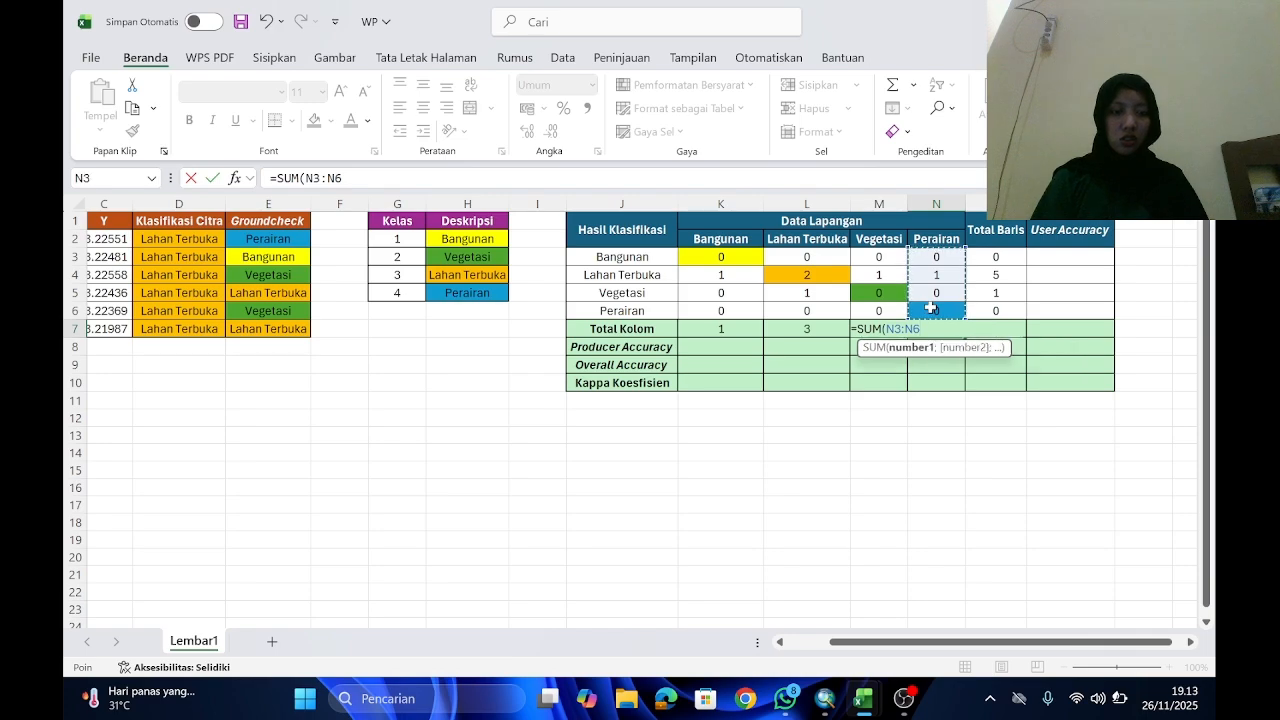
key("Return")
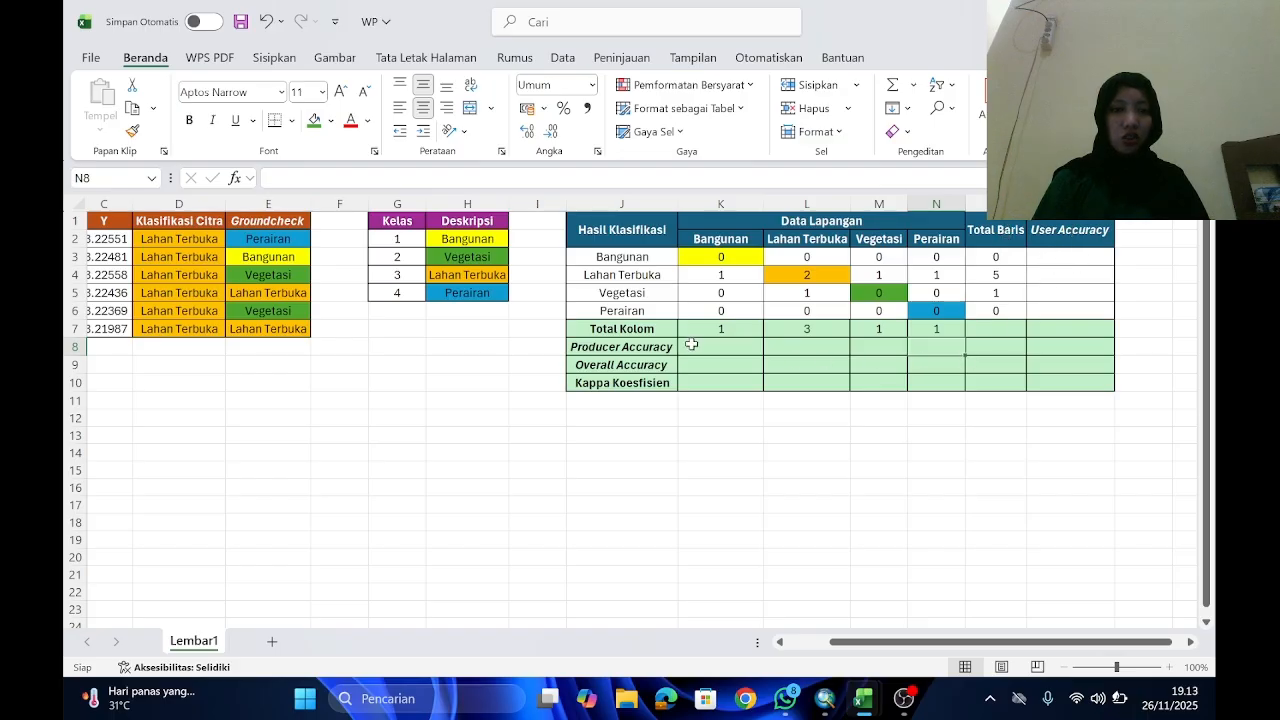
Step: Try to calculate the Bangunan row's User Accuracy in P3 with the formula =K3/O3
left_click(1046, 256)
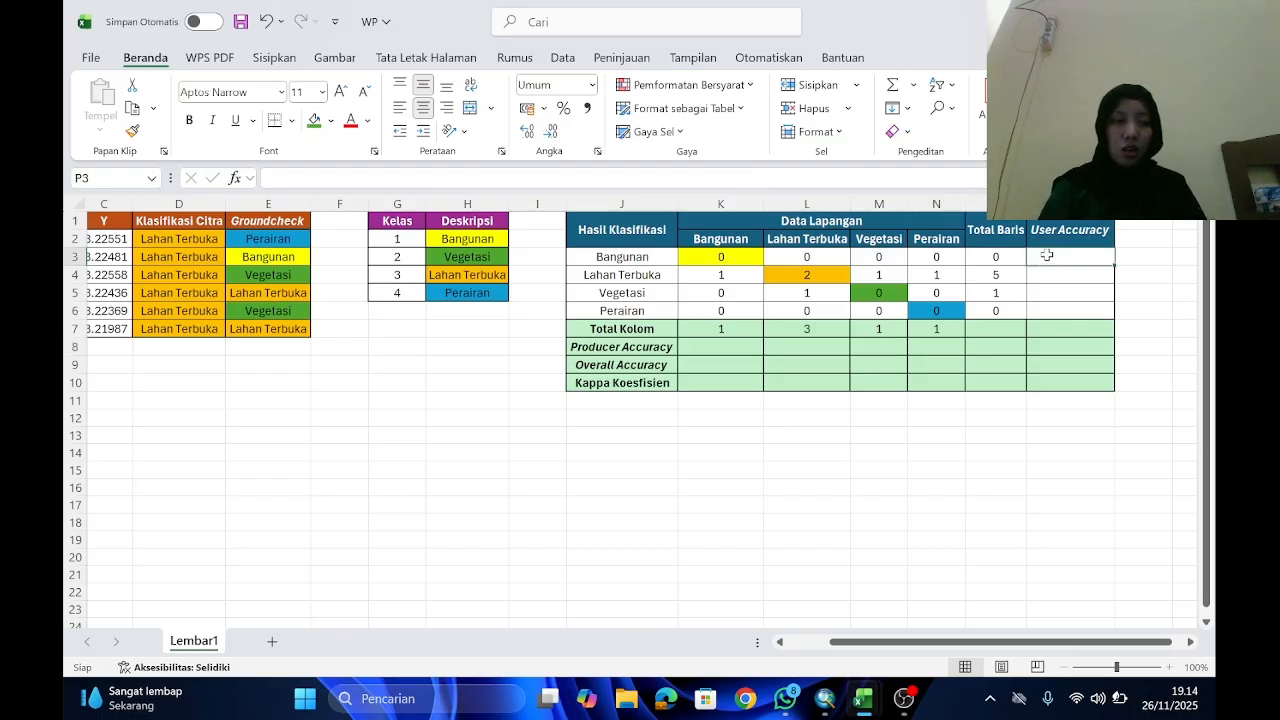
type("=")
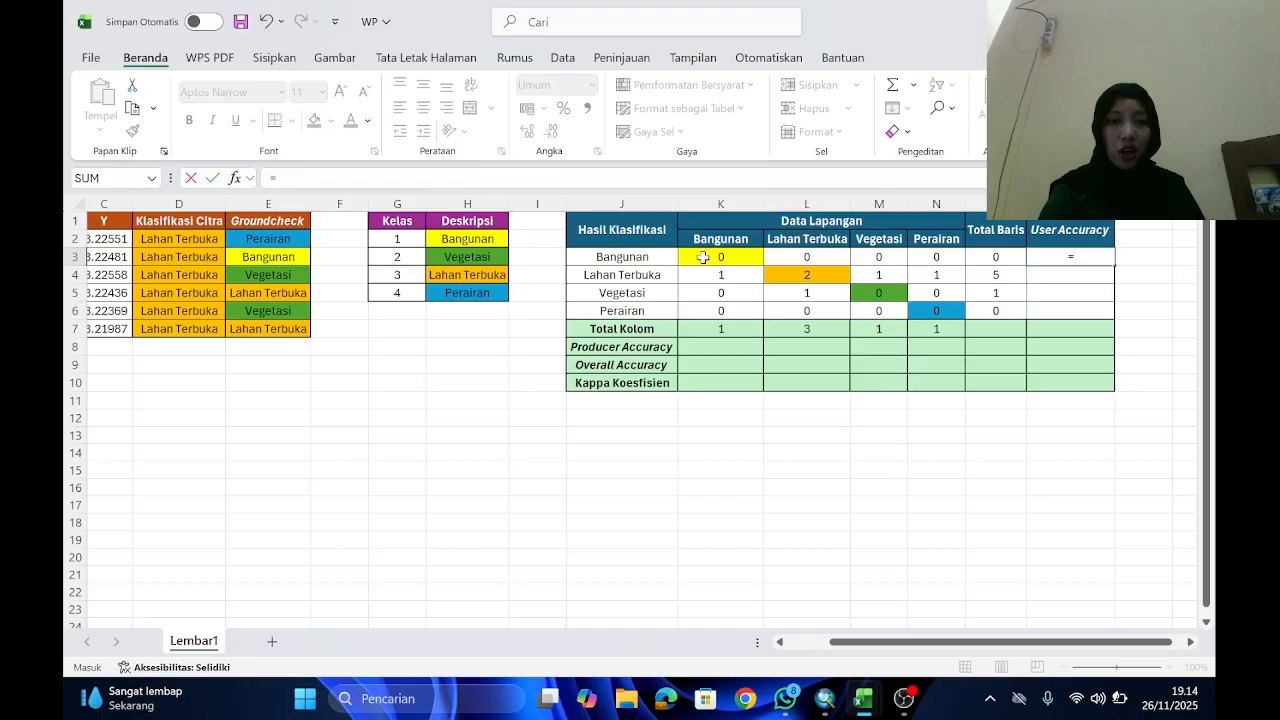
left_click(703, 257)
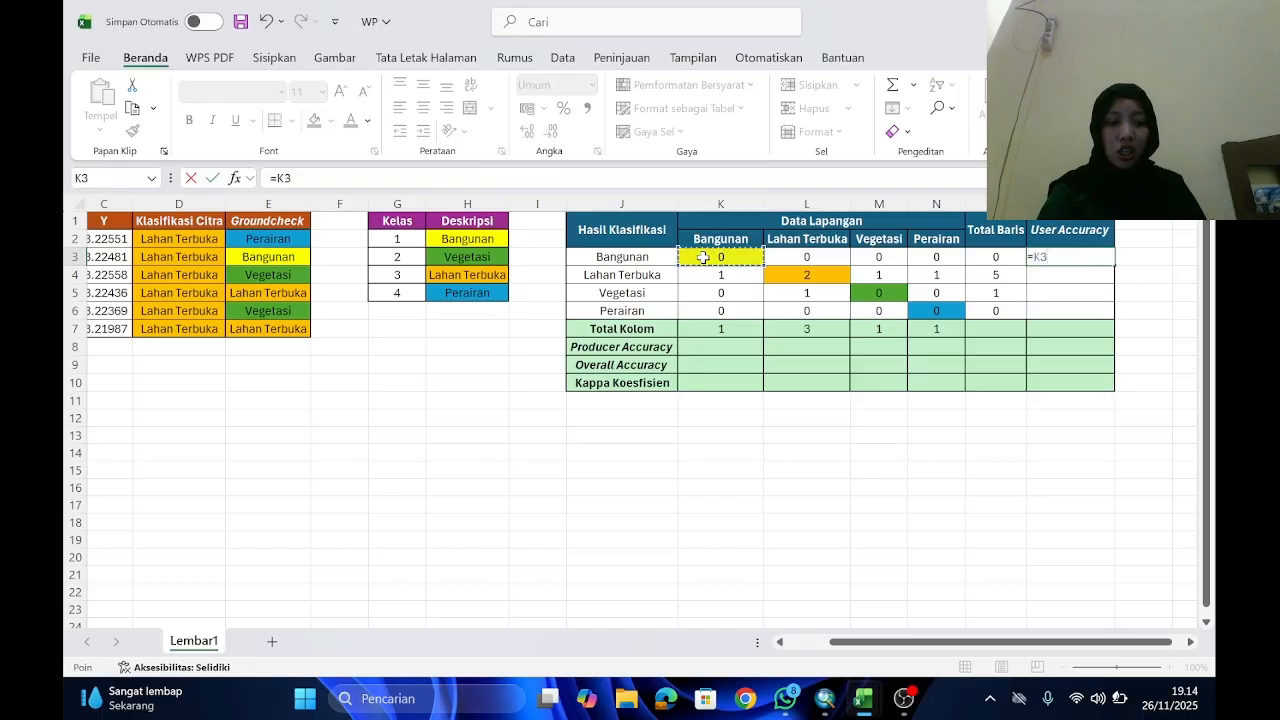
type("/")
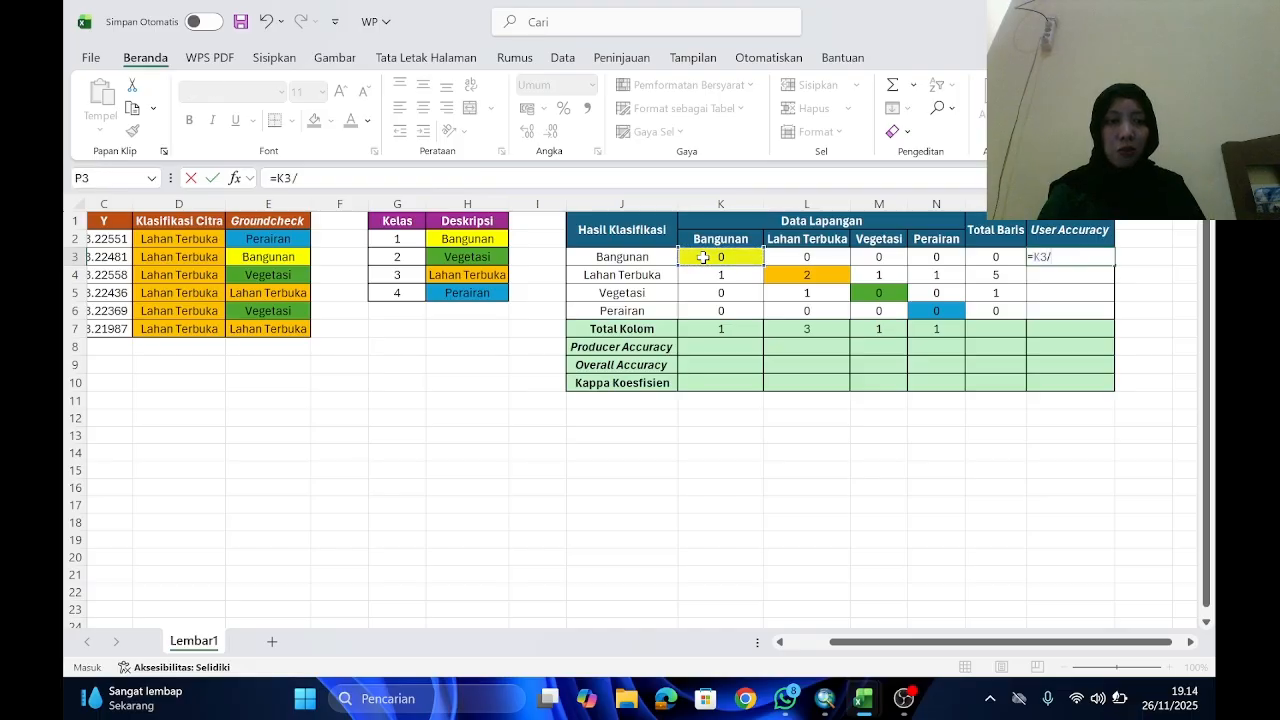
left_click(990, 253)
key("Return")
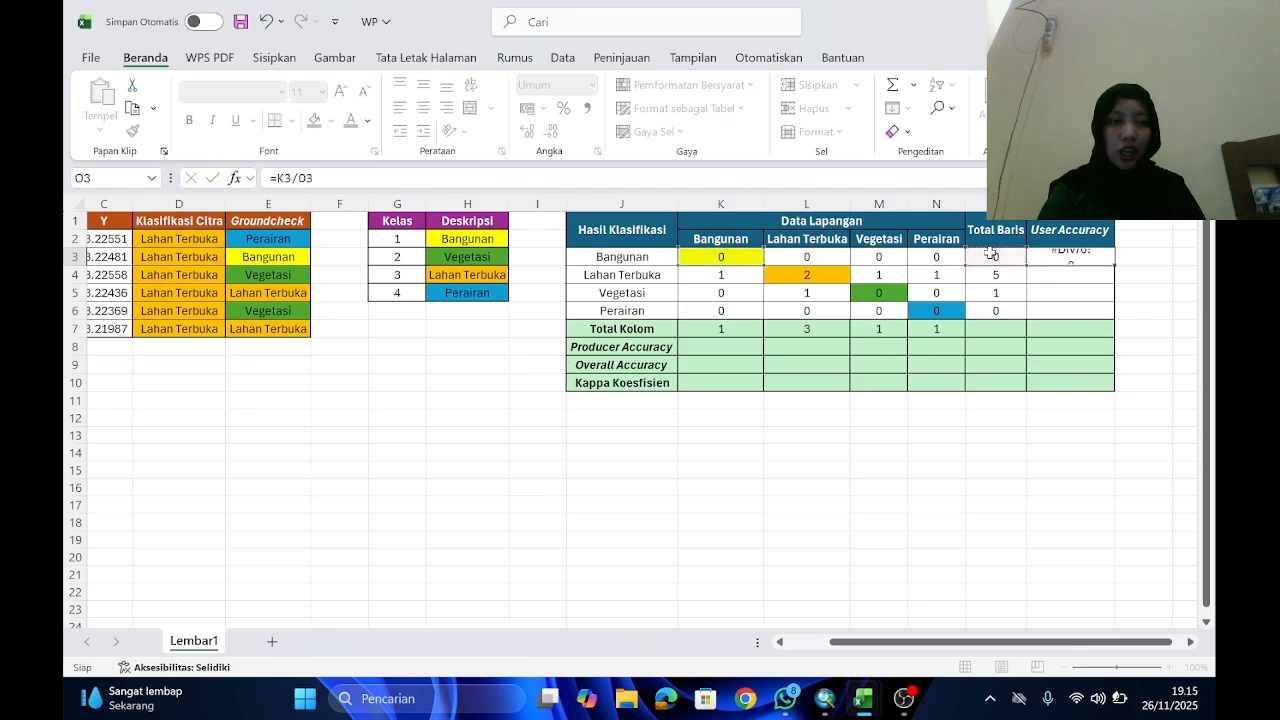
Step: Replace the Bangunan row's User Accuracy formula in P3 with the value 0
left_click(1080, 256)
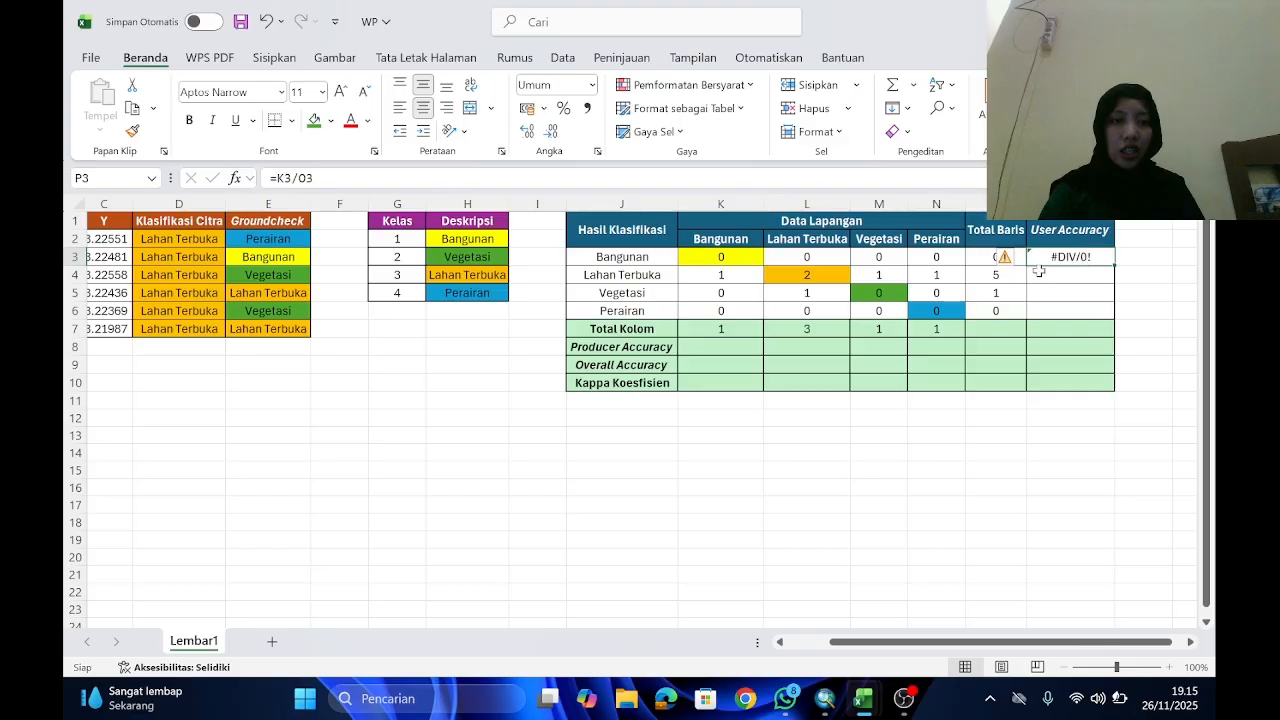
type("0")
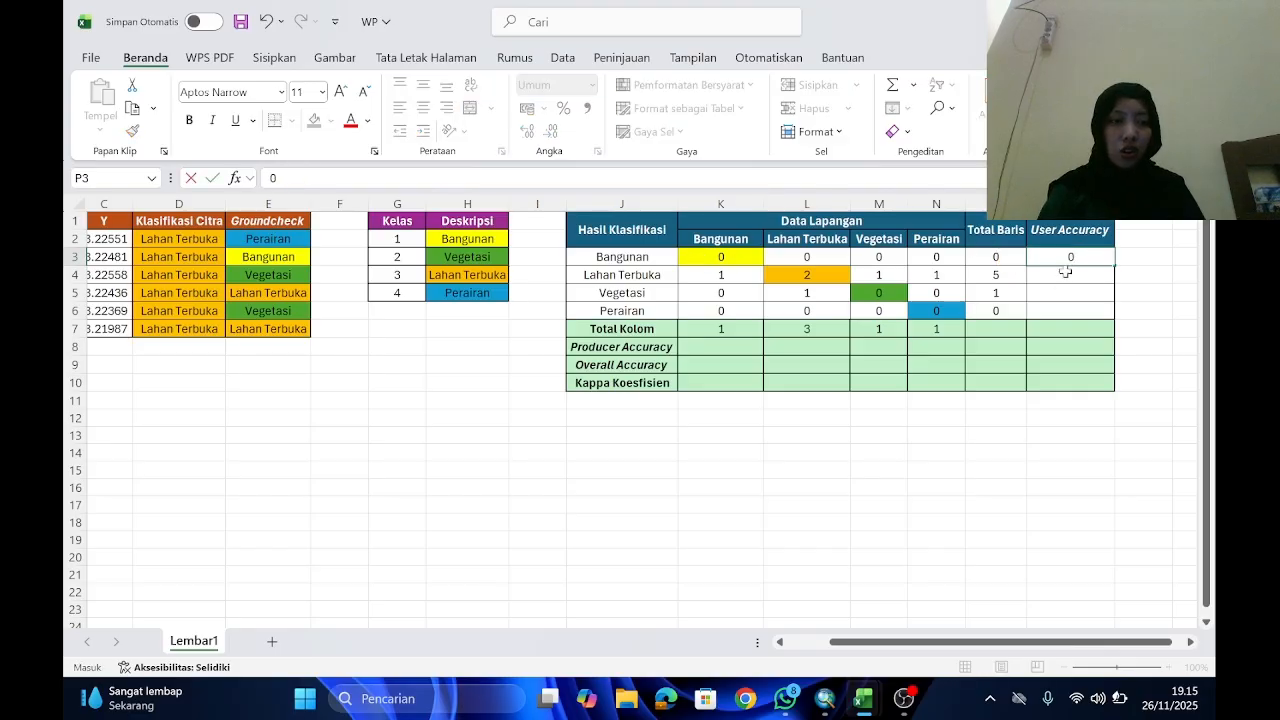
key("Return")
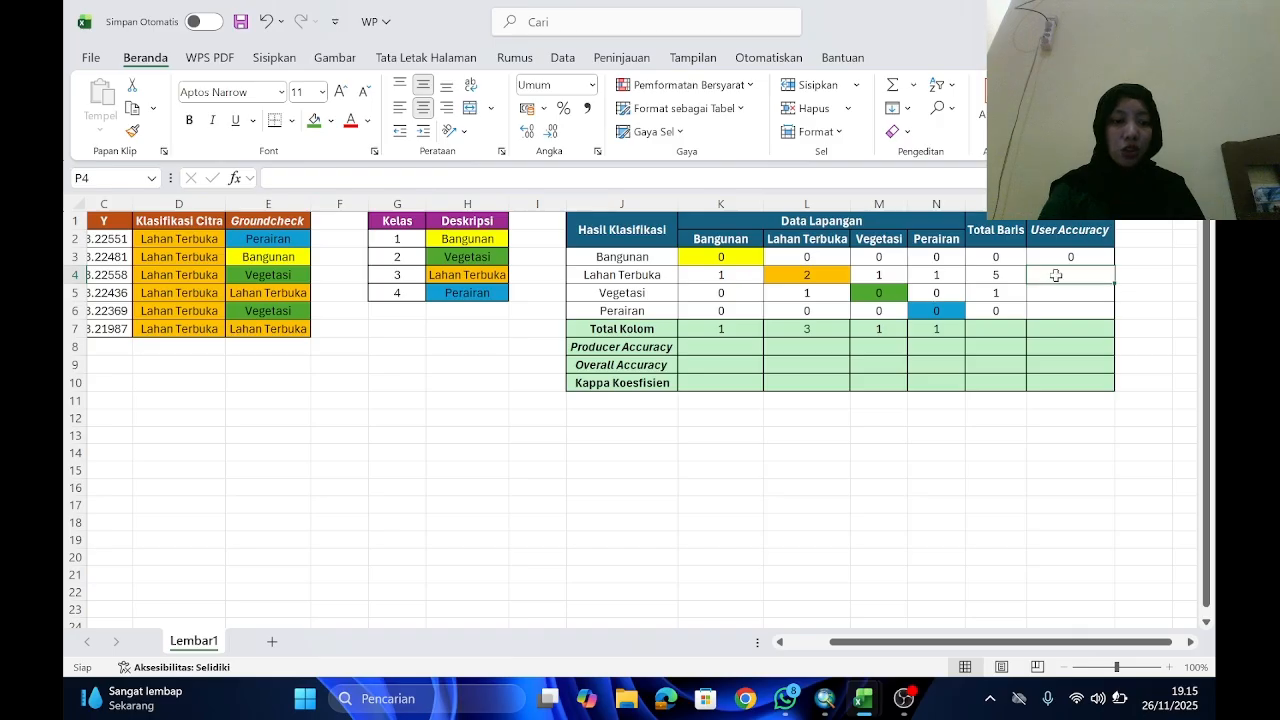
Step: Calculate the Lahan Terbuka row's User Accuracy in P4 with the formula =L4/O4
type("=s")
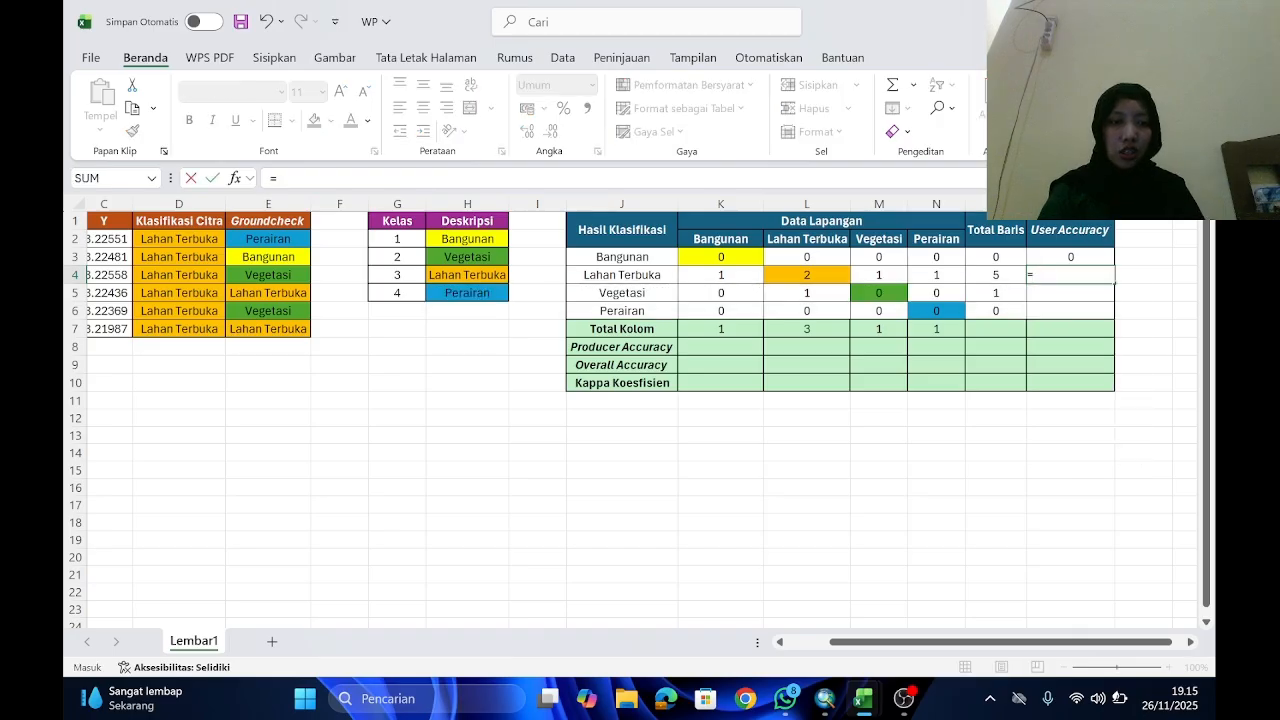
left_click(794, 277)
type("/")
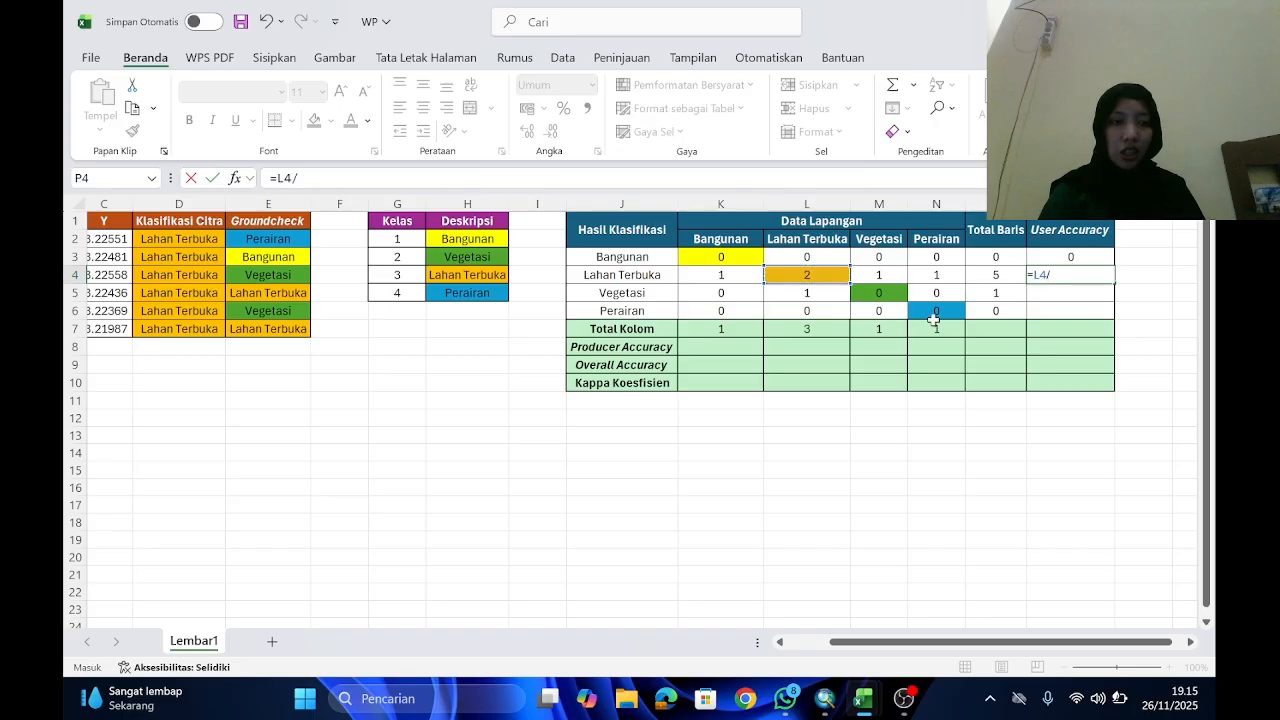
left_click(997, 278)
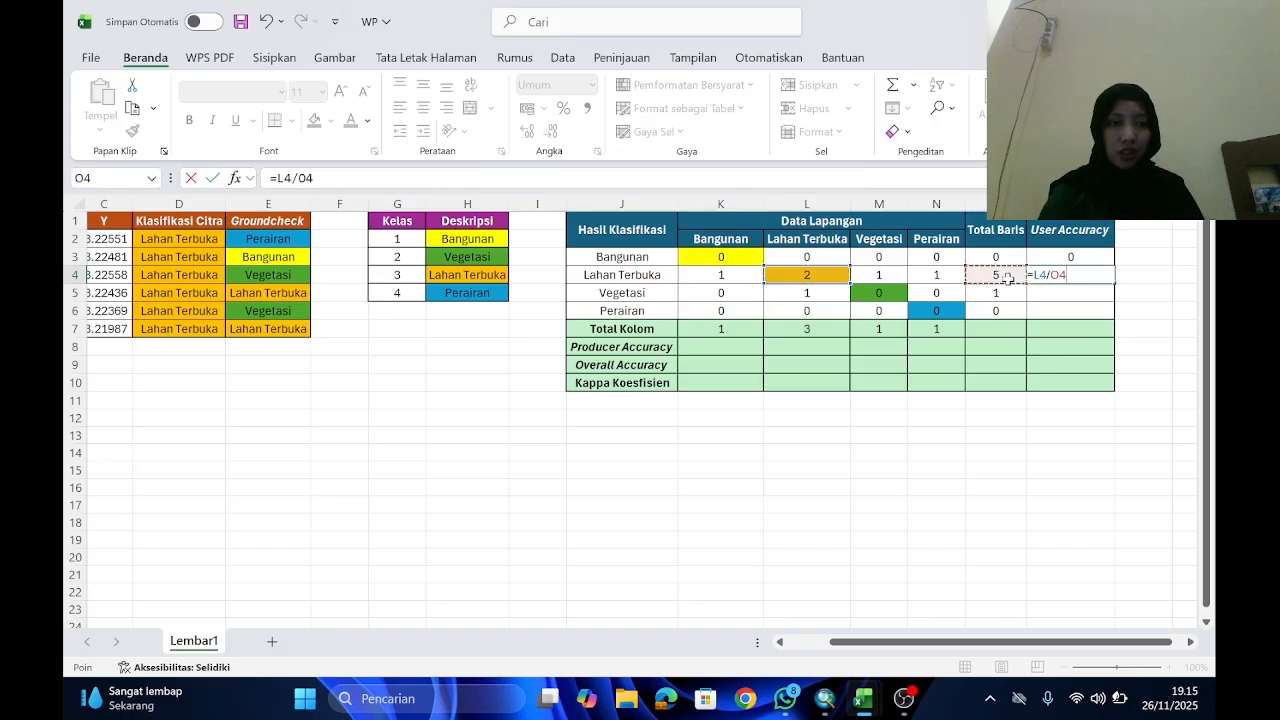
key("Return")
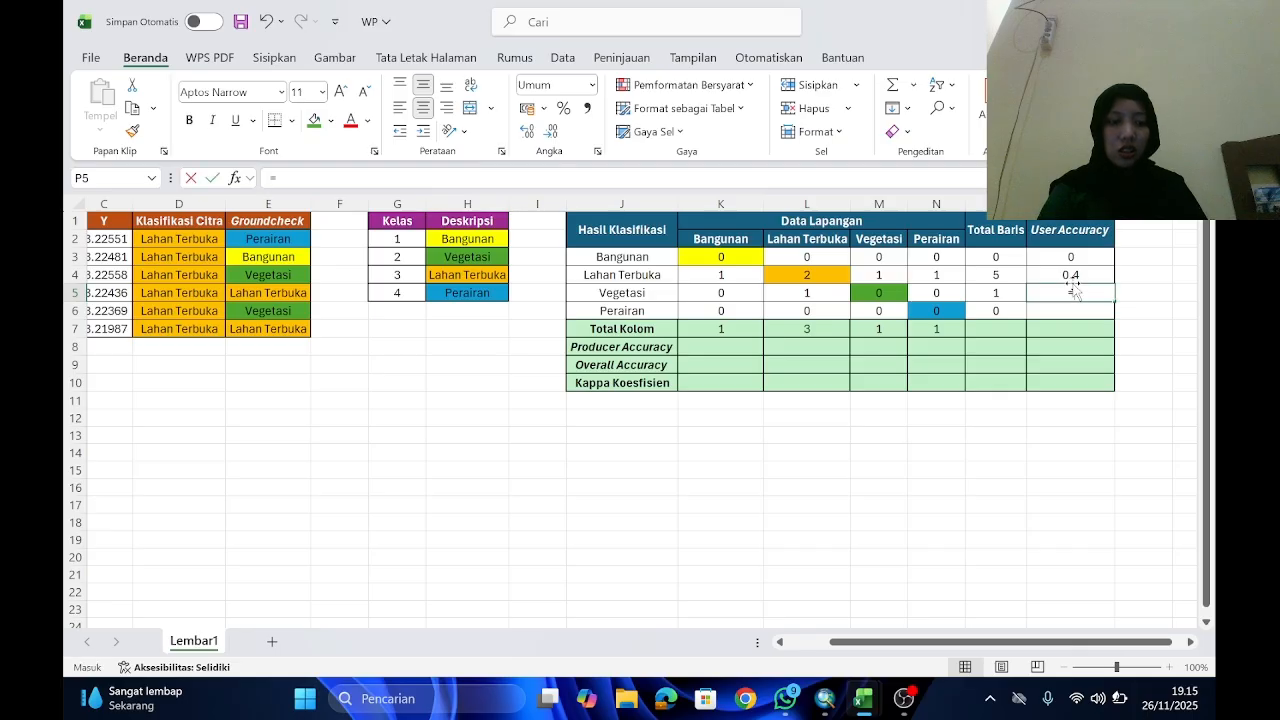
Step: Calculate the Vegetasi row's User Accuracy in P5 with the formula =M5/O5
type("=")
left_click(878, 292)
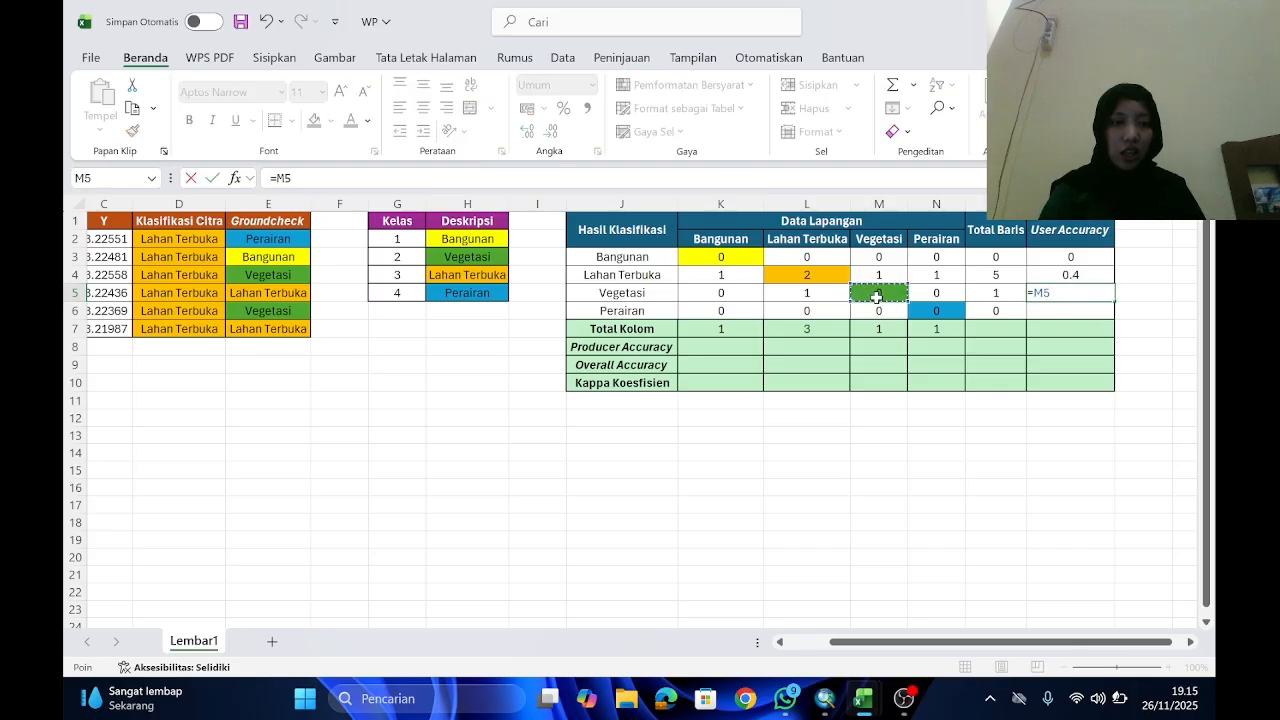
type("/")
left_click(996, 293)
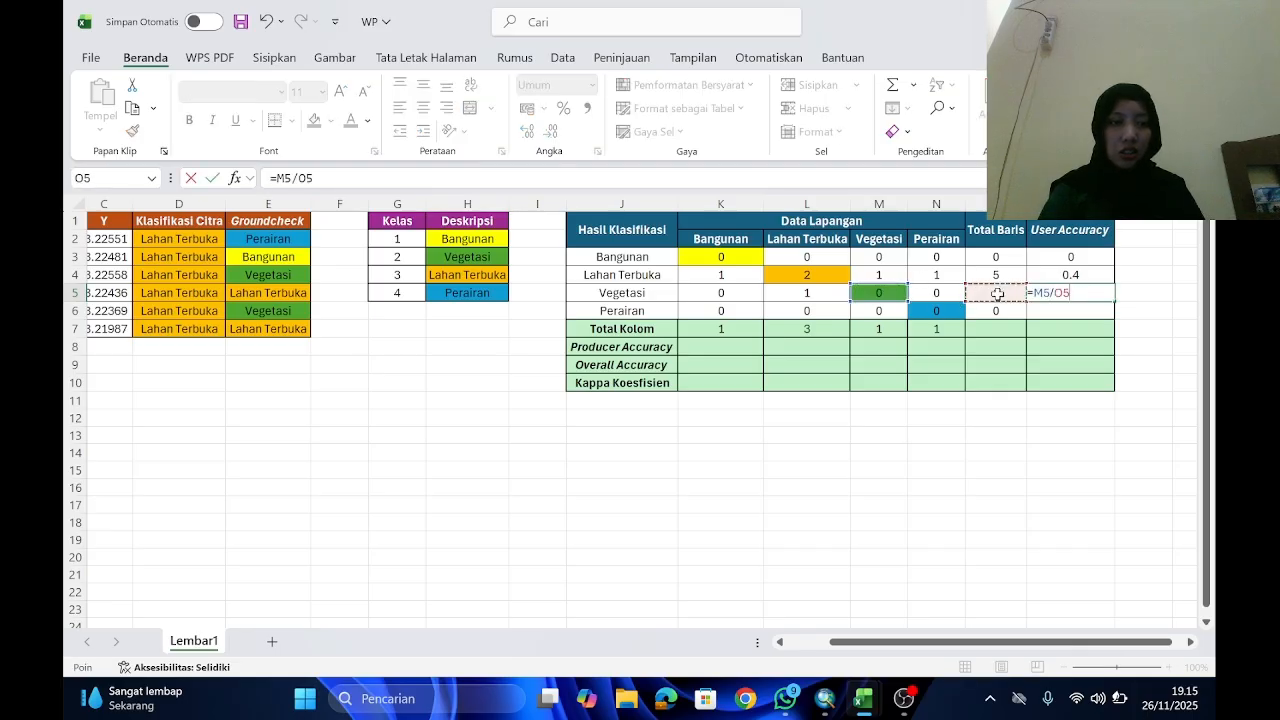
key("Return")
Step: Try to calculate the Perairan row's User Accuracy in P6 with the formula =N6/O6
type("=")
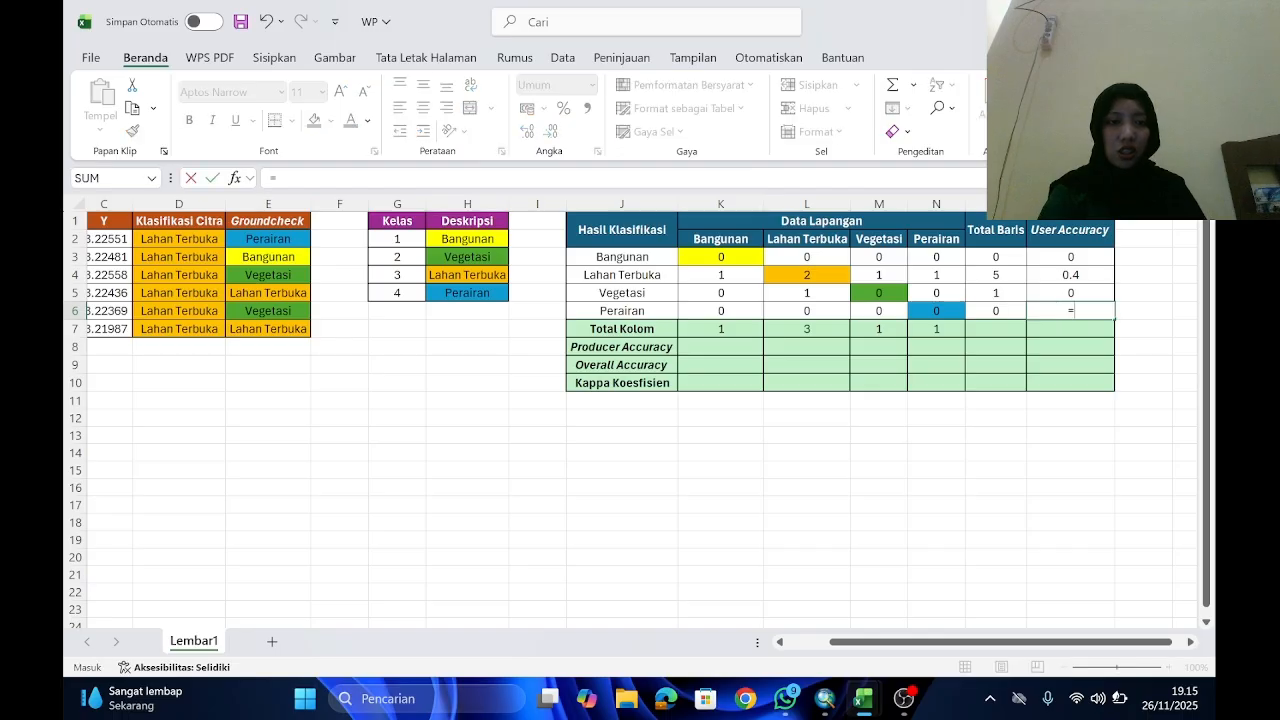
left_click(940, 310)
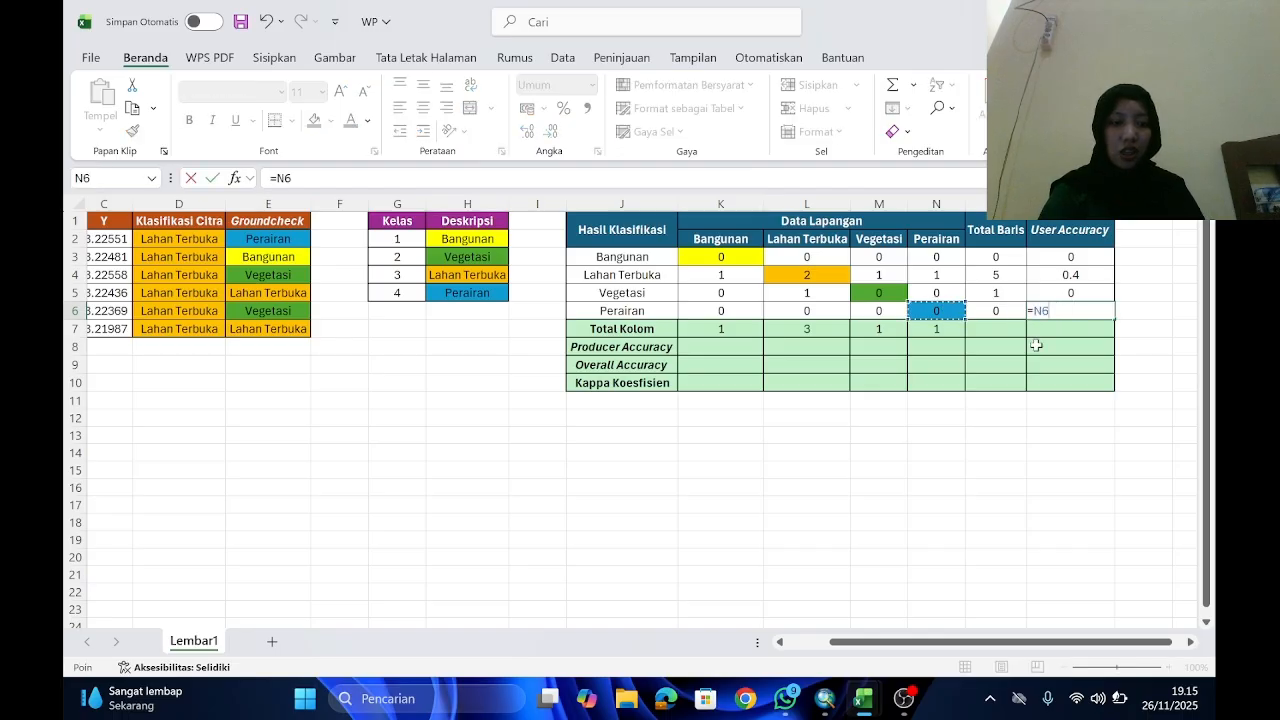
type("/")
left_click(1005, 313)
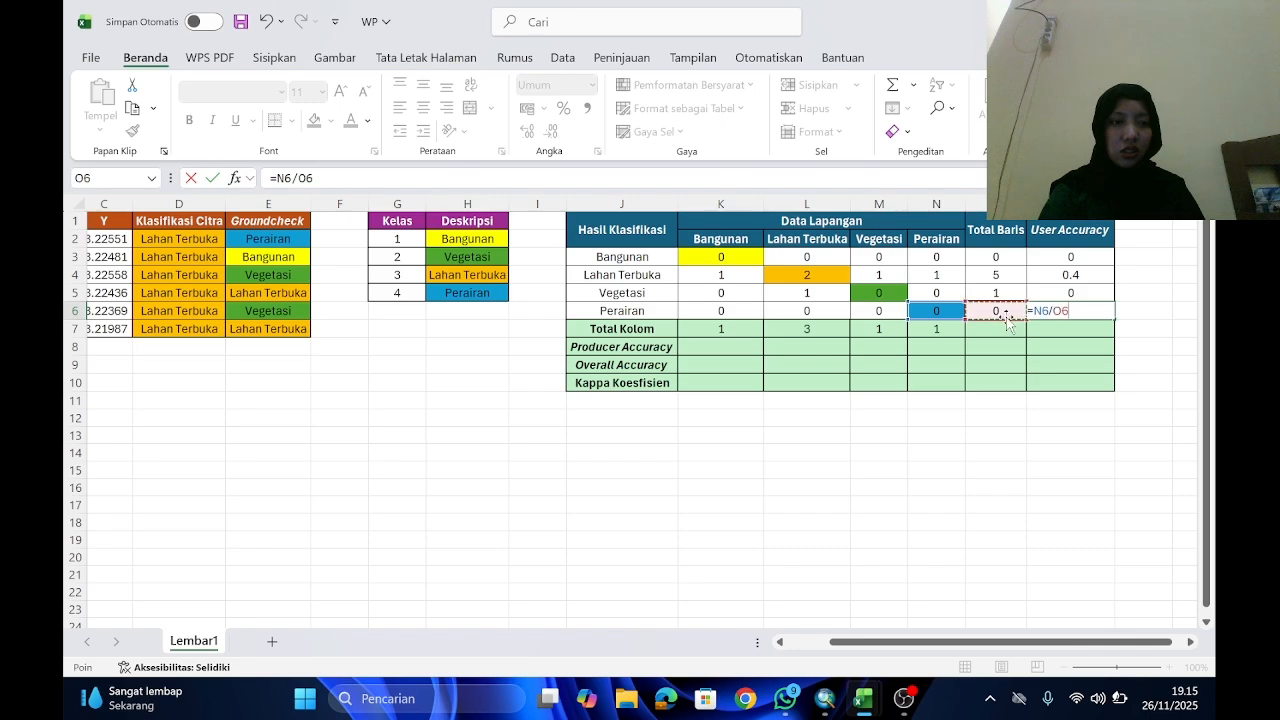
key("Return")
Step: Replace the Perairan row's User Accuracy formula in P6 with the value 0
left_click(1084, 311)
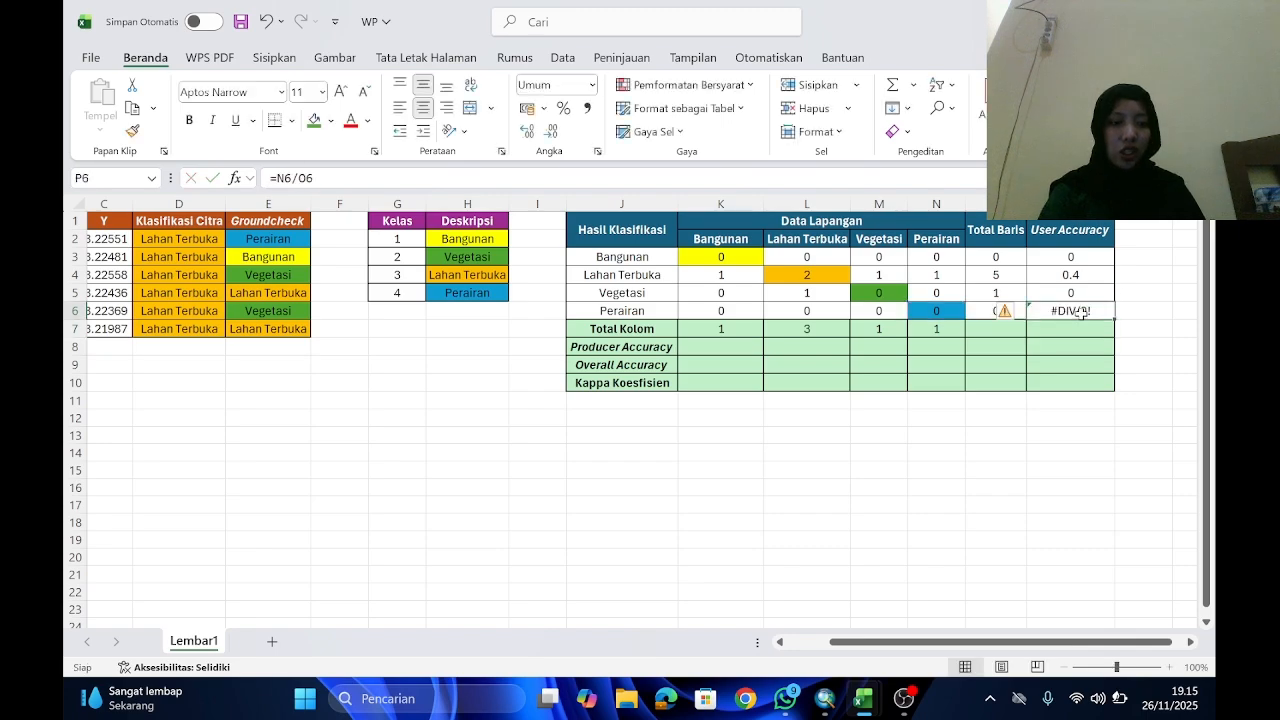
type("0")
key("Return")
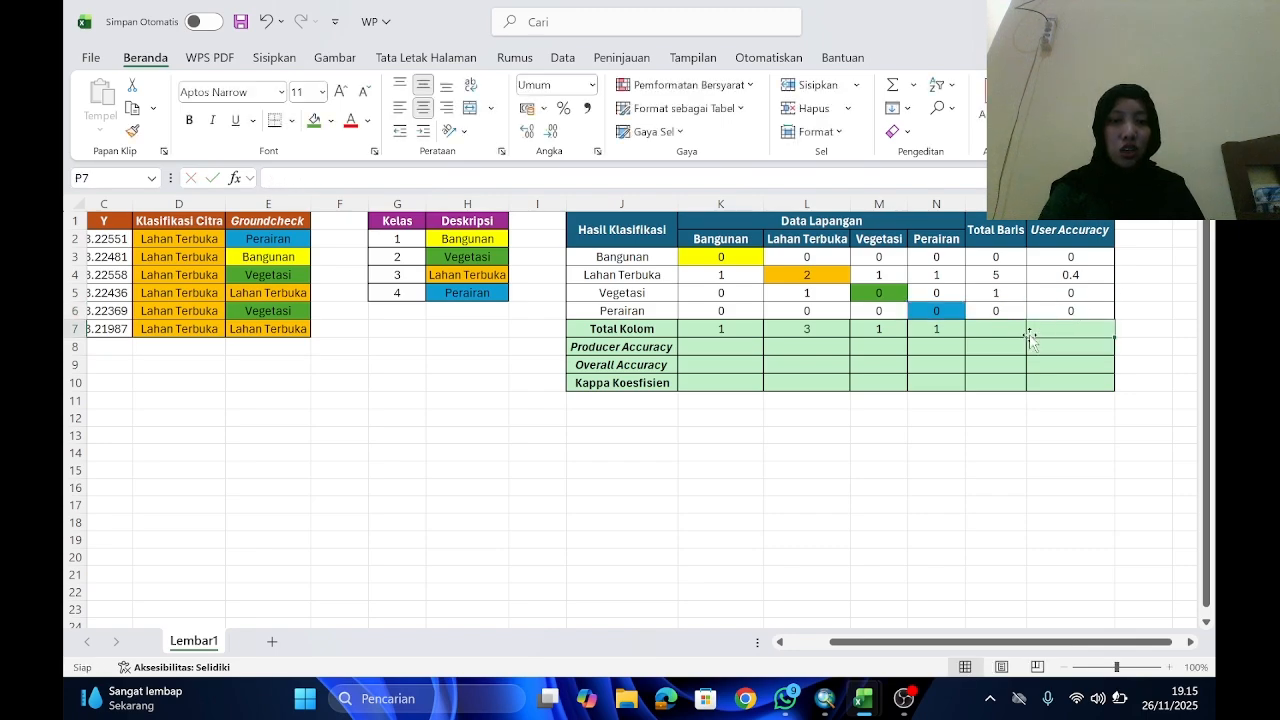
Step: Calculate the Bangunan column's Producer Accuracy in K8 with the formula =SUM(K3/K7)
left_click(706, 347)
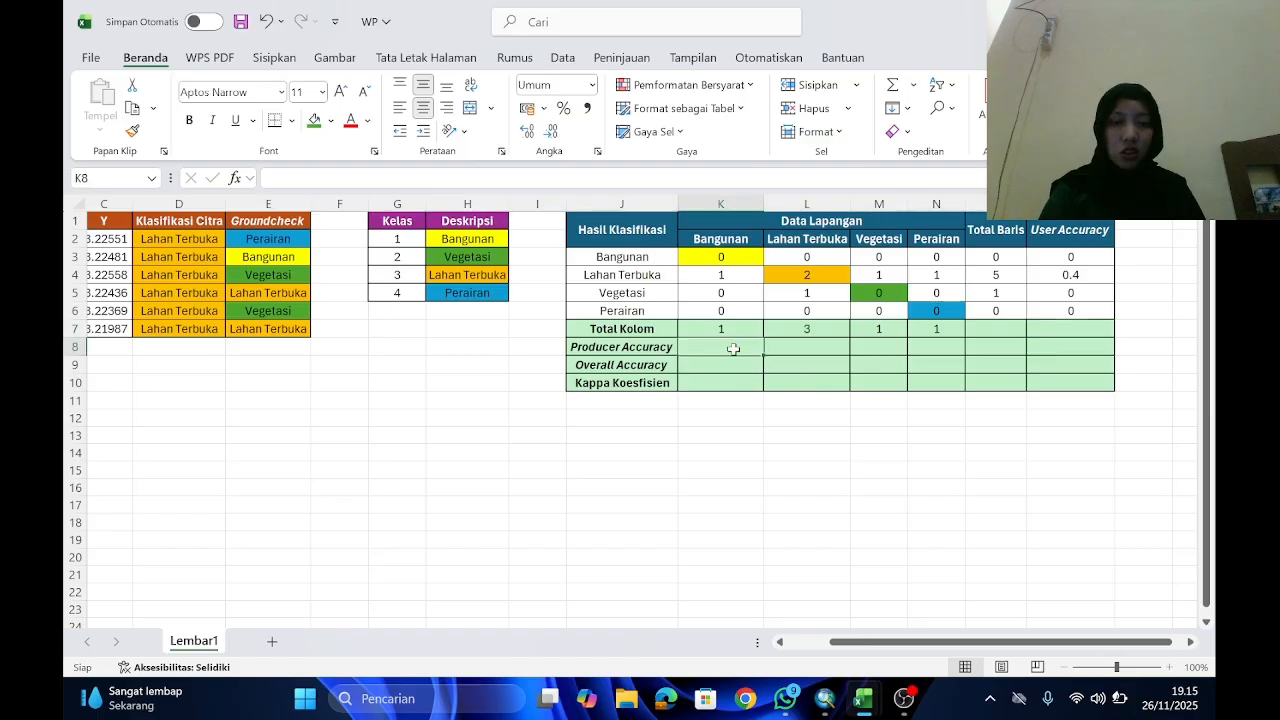
type("=")
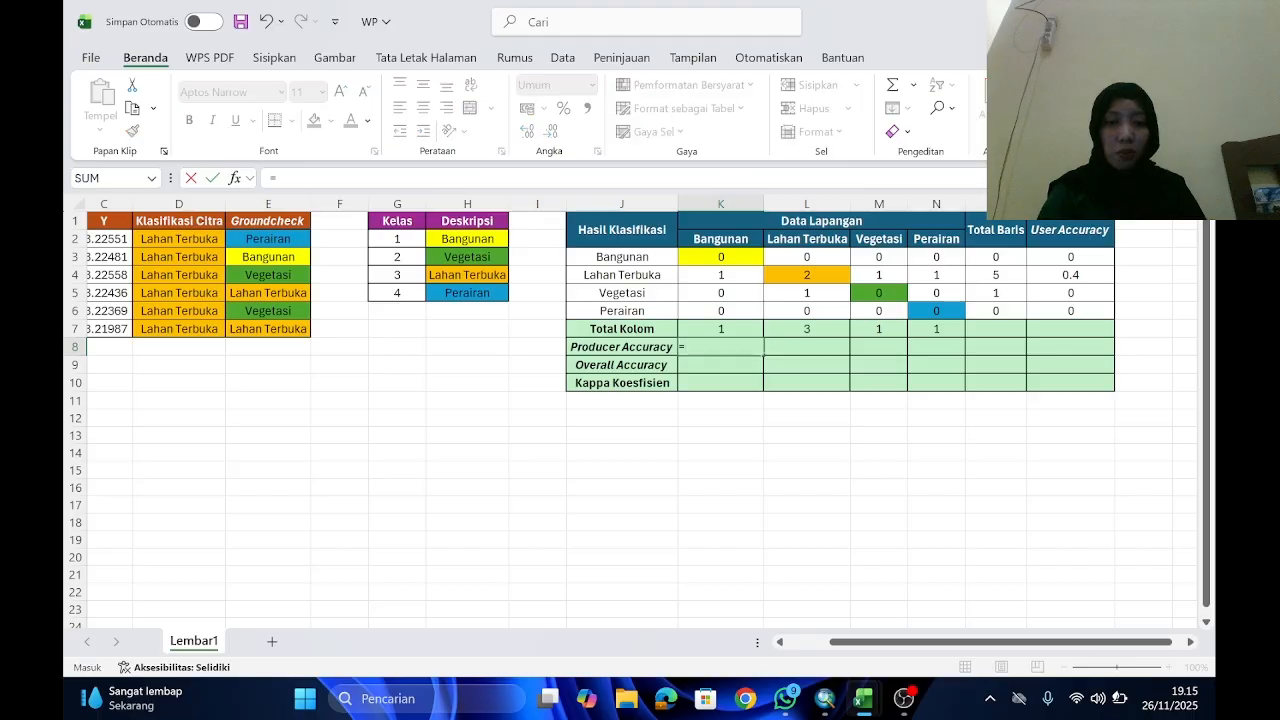
type("Sum")
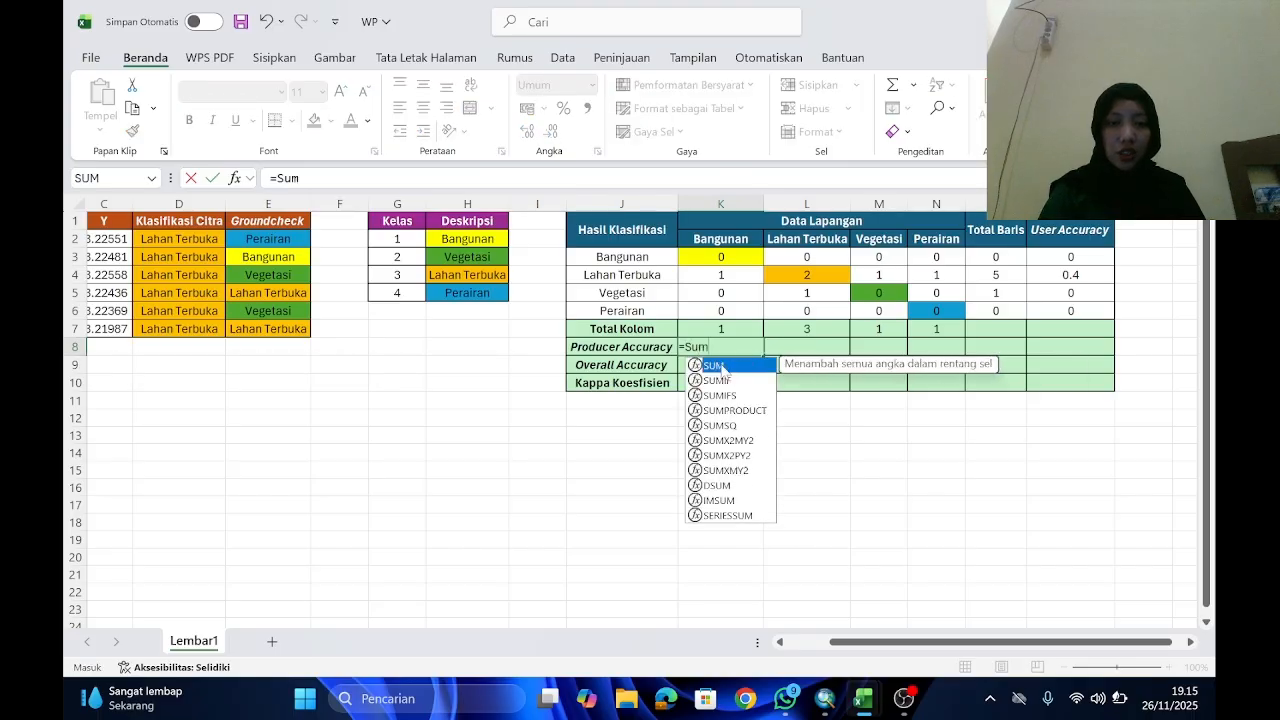
double_click(716, 366)
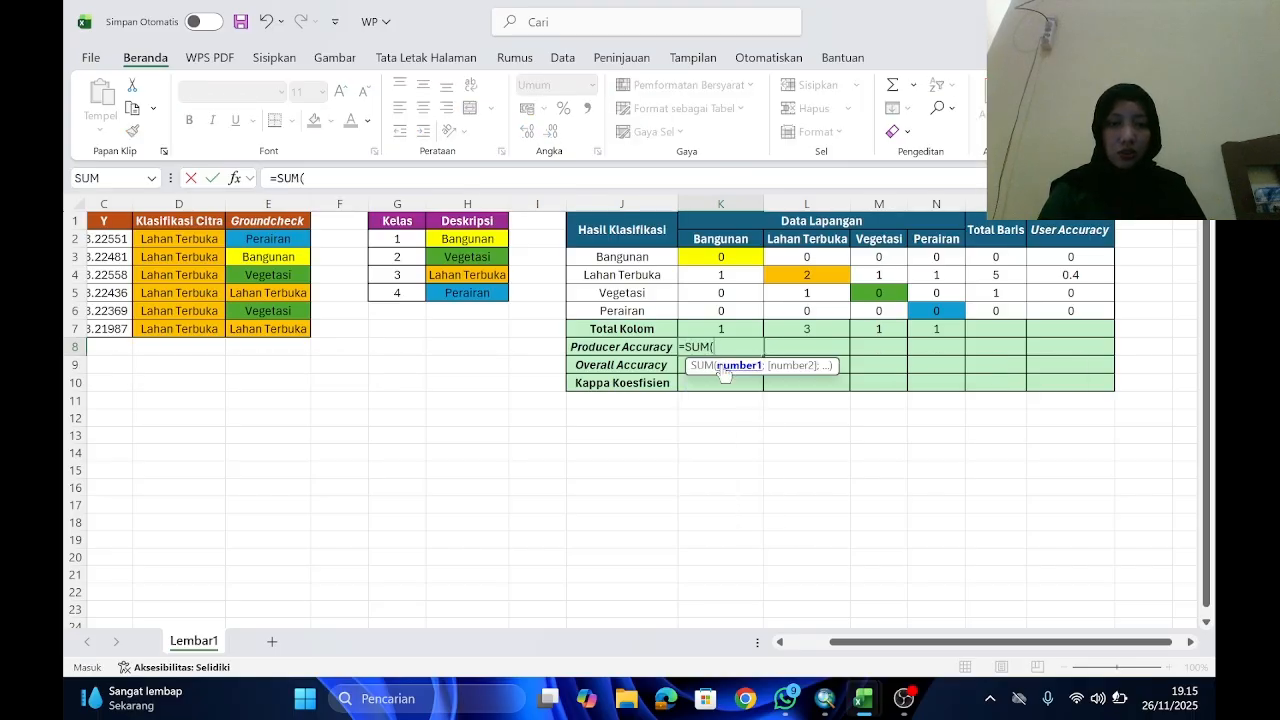
left_click(727, 256)
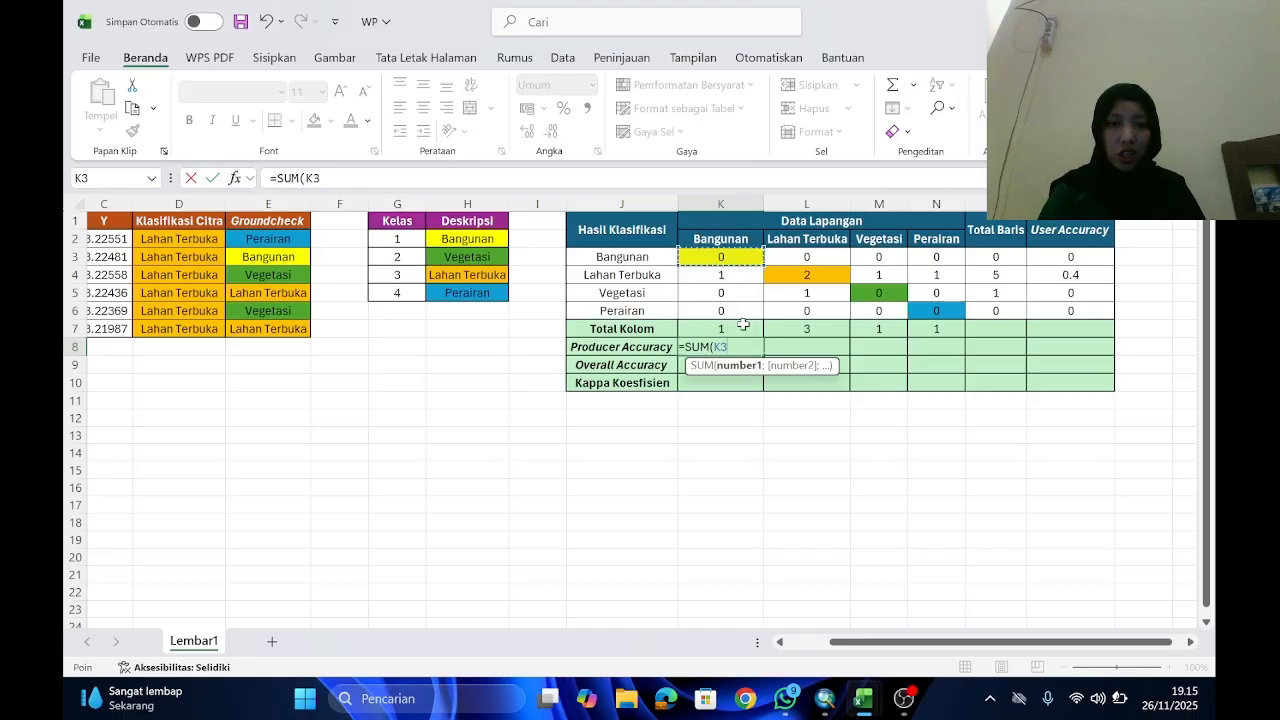
type("/")
left_click(704, 330)
key("Return")
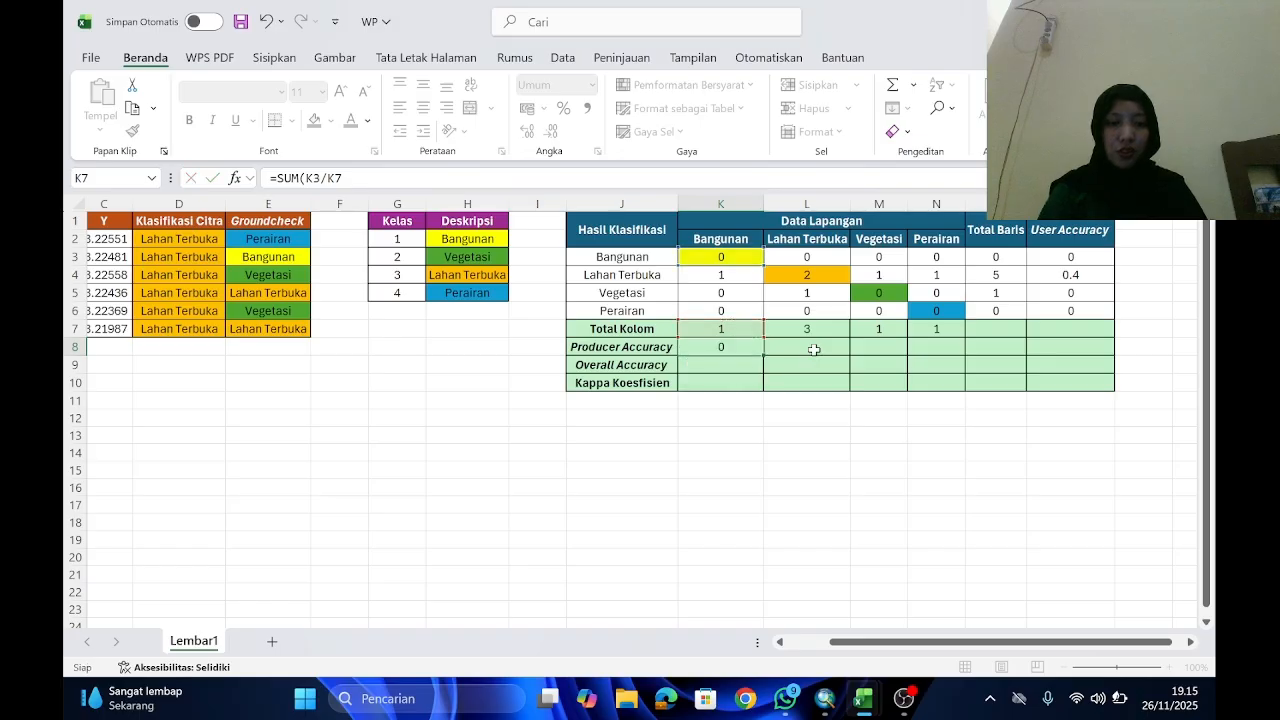
Step: Calculate the Lahan Terbuka column's Producer Accuracy in L8 with the formula =SUM(L4/L7)
left_click(781, 347)
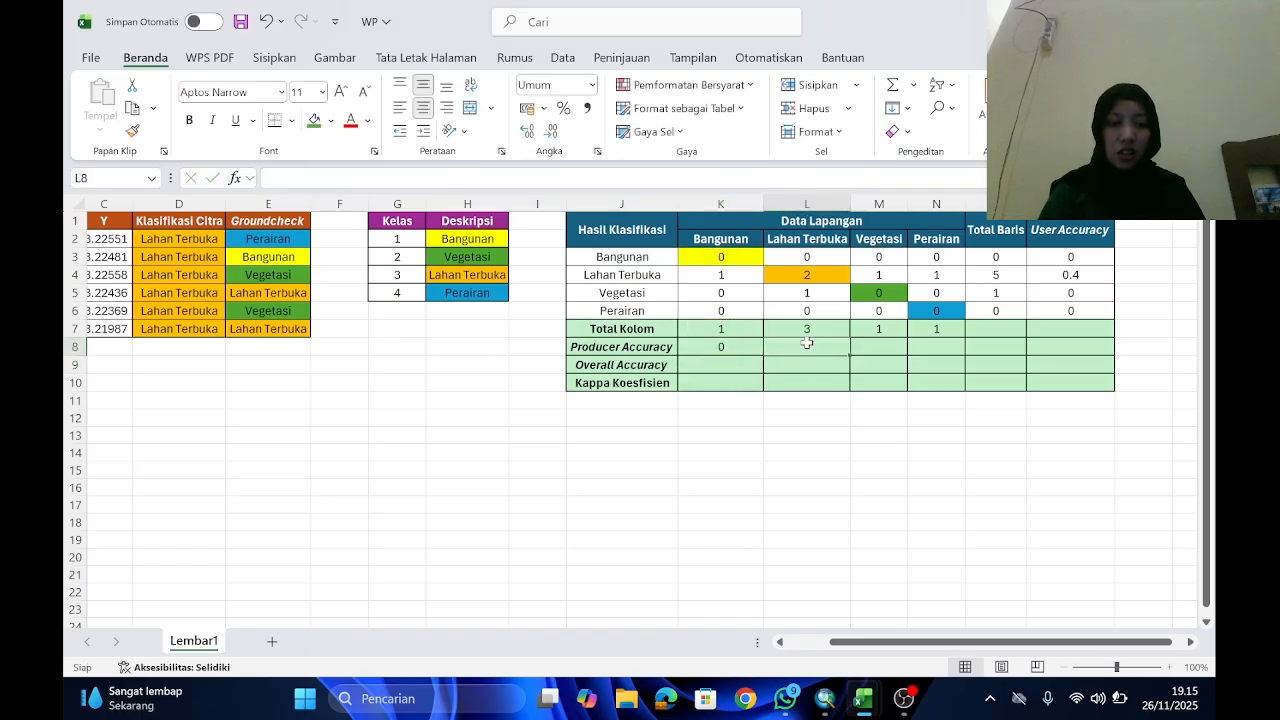
type("=Su")
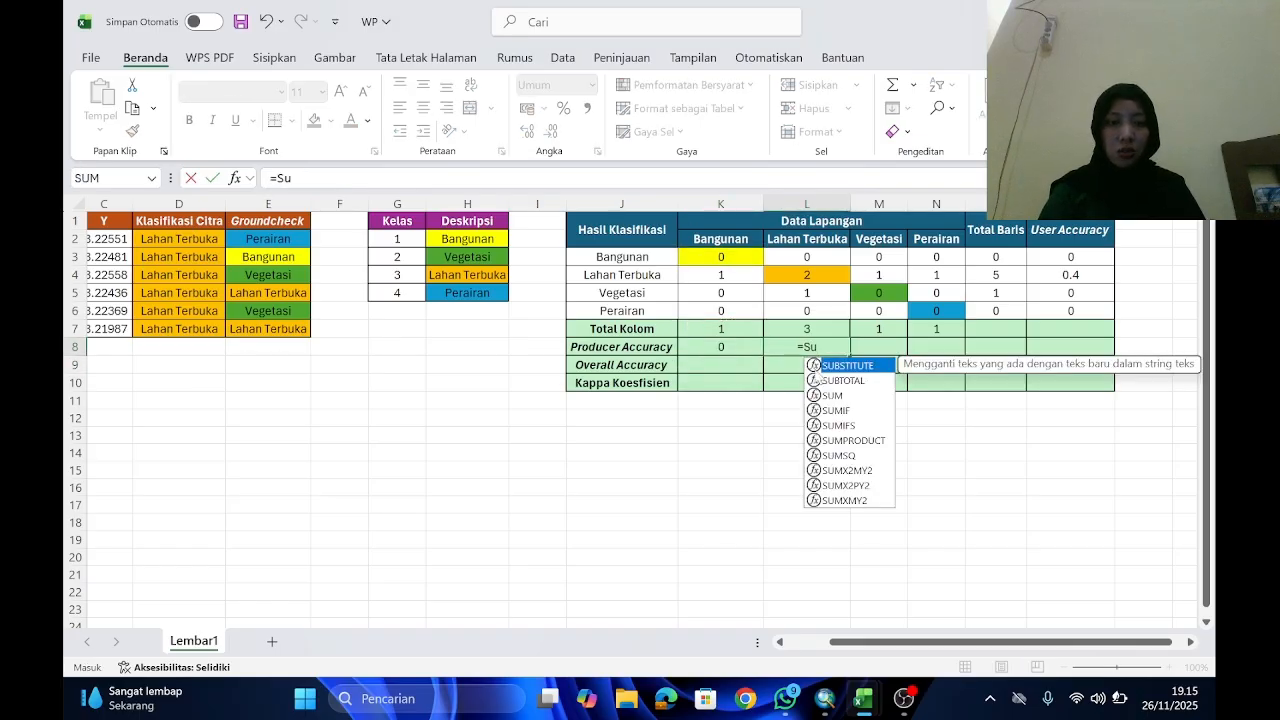
double_click(830, 395)
left_click(802, 281)
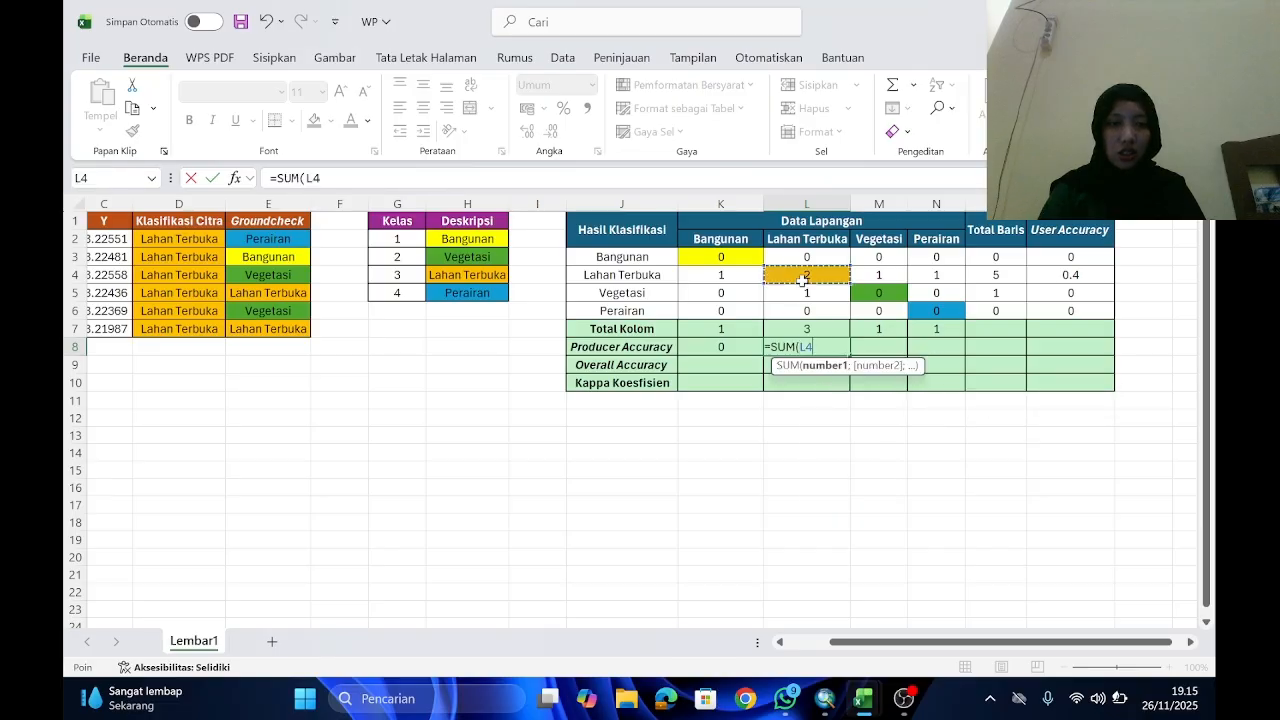
type("/")
left_click(793, 324)
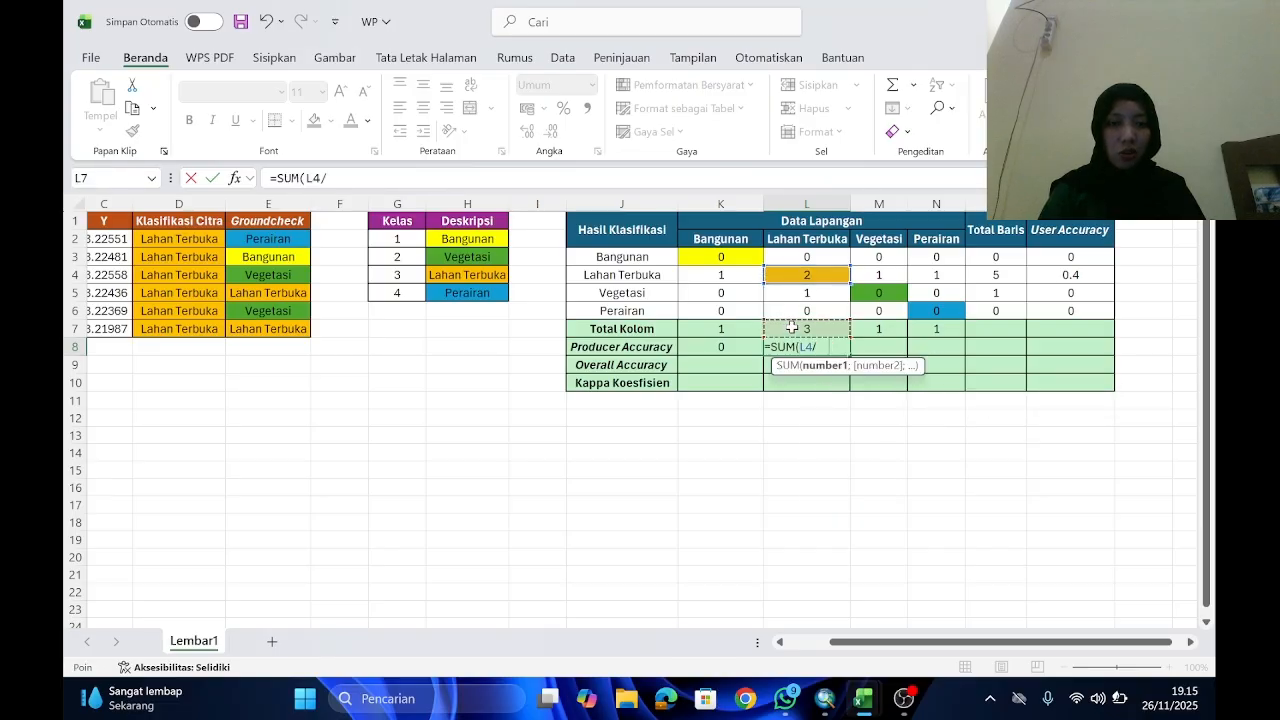
key("Return")
Step: Calculate the Vegetasi column's Producer Accuracy in M8 with the formula =SUM(M5/M7) and check it against its source cell M5
left_click(874, 345)
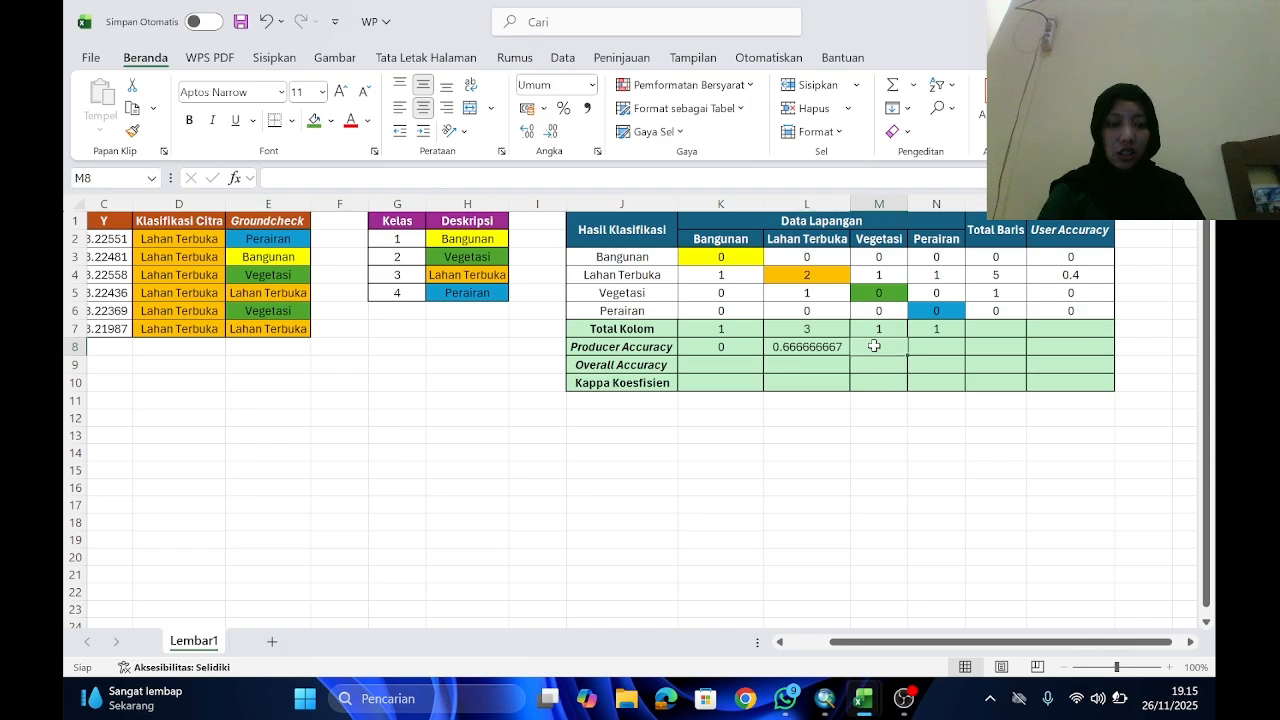
type("=s")
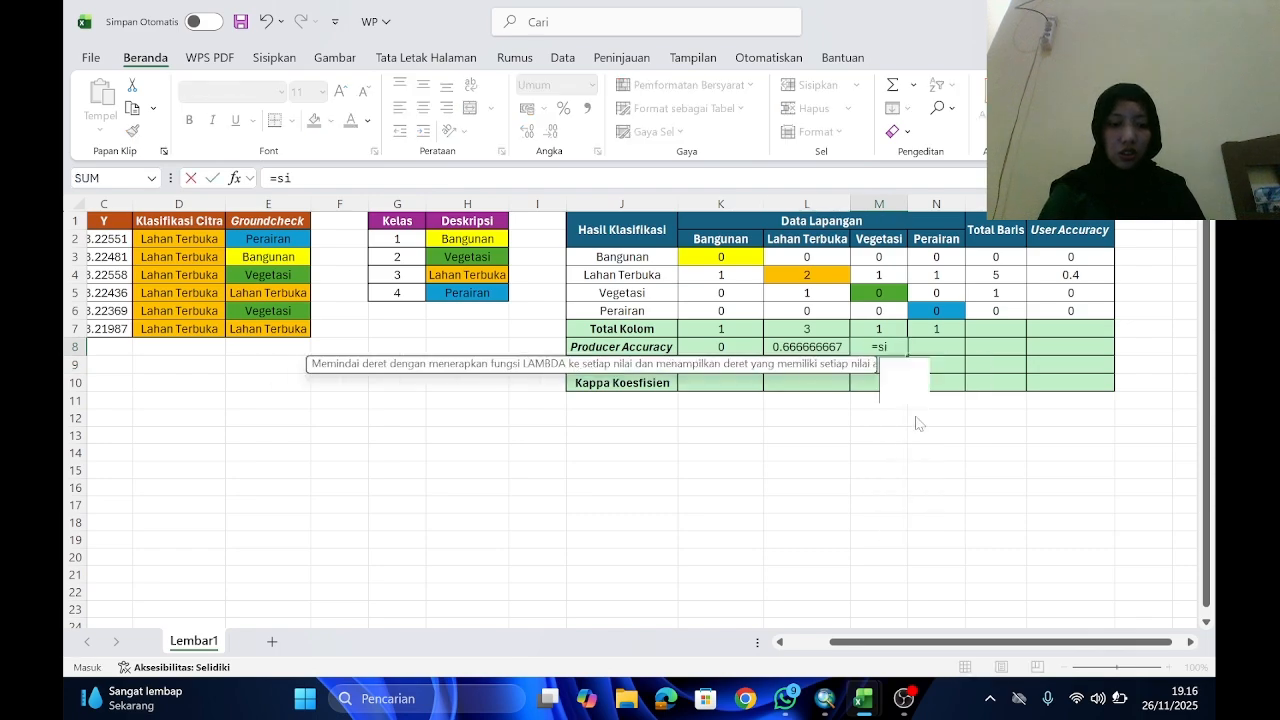
type("u")
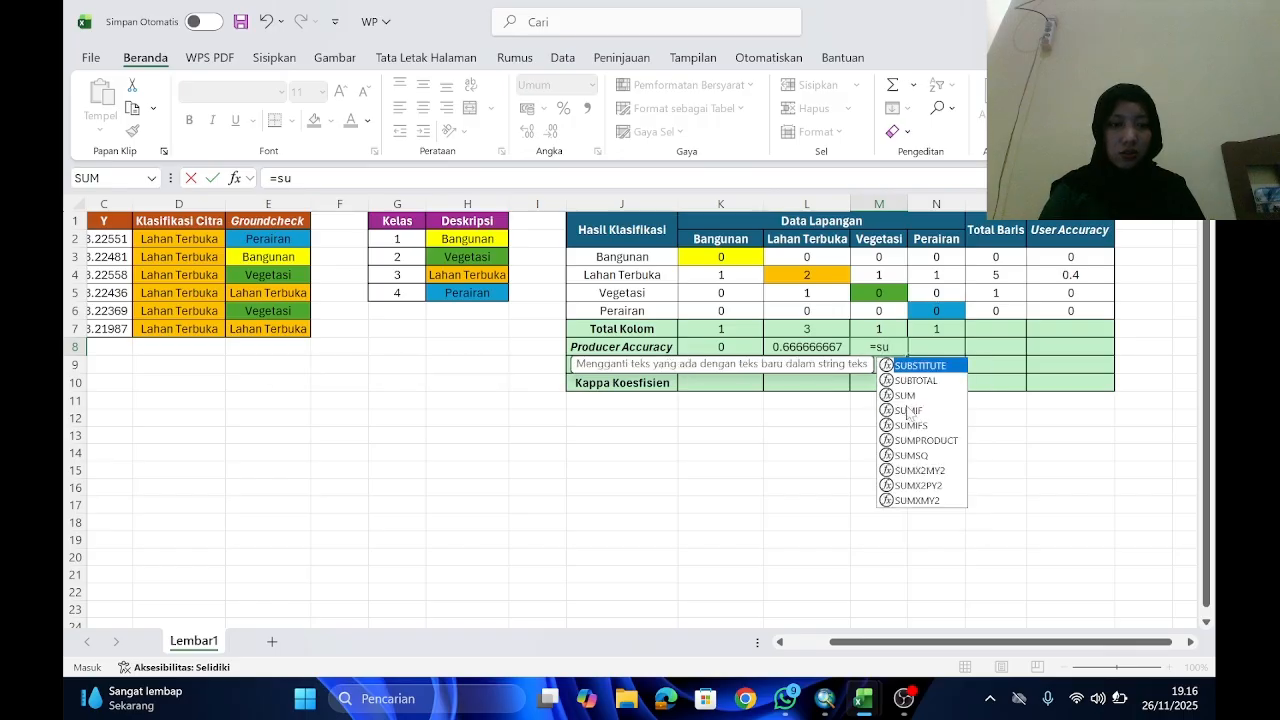
left_click(904, 395)
double_click(904, 395)
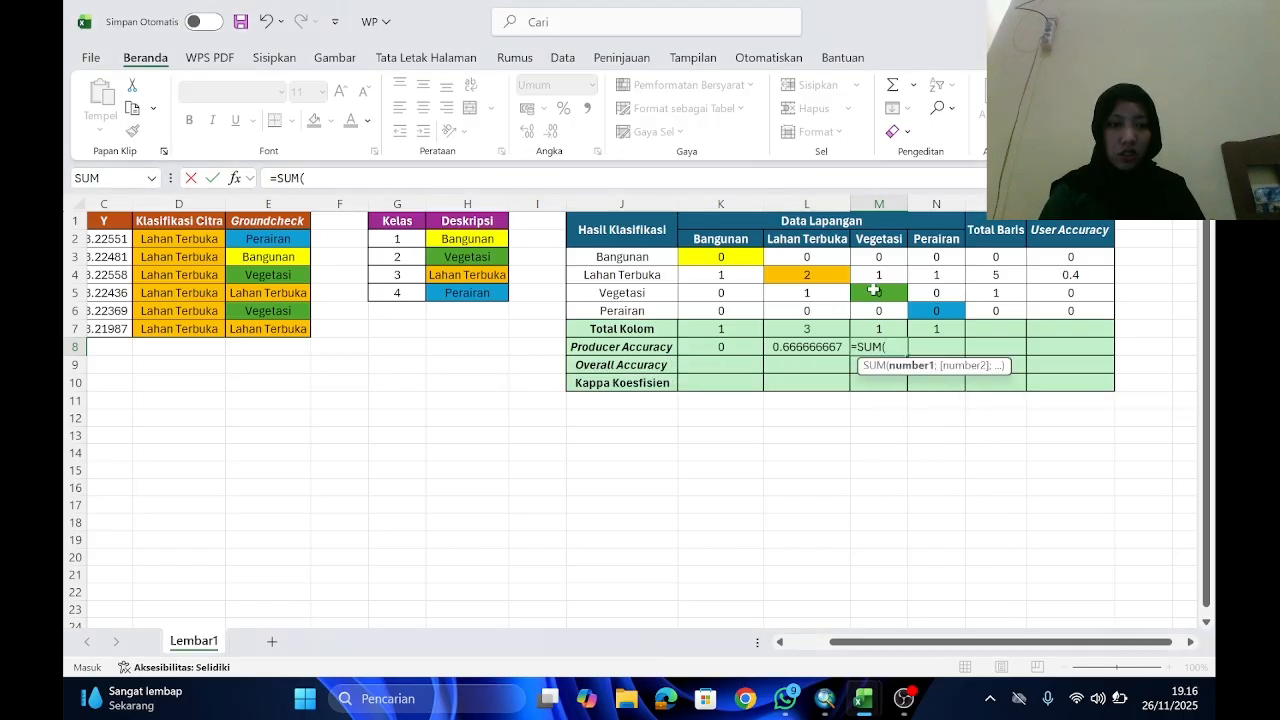
left_click(863, 287)
type("/")
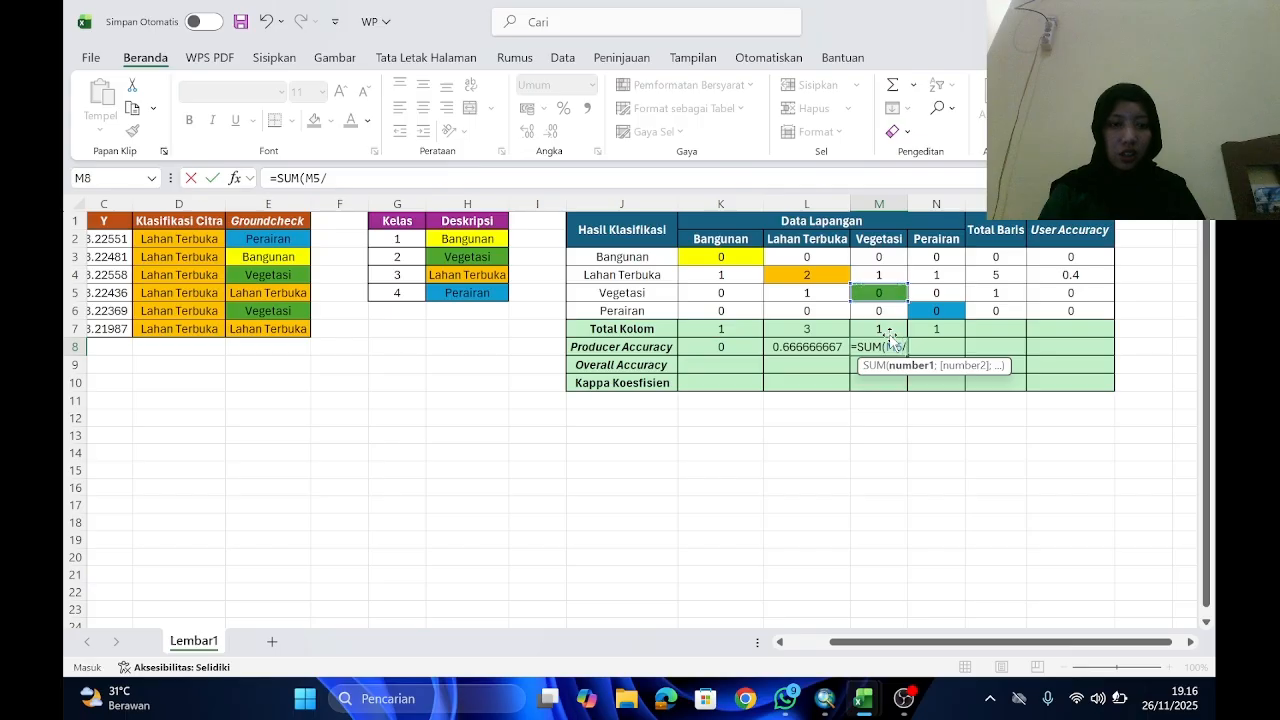
left_click(884, 330)
key("Return")
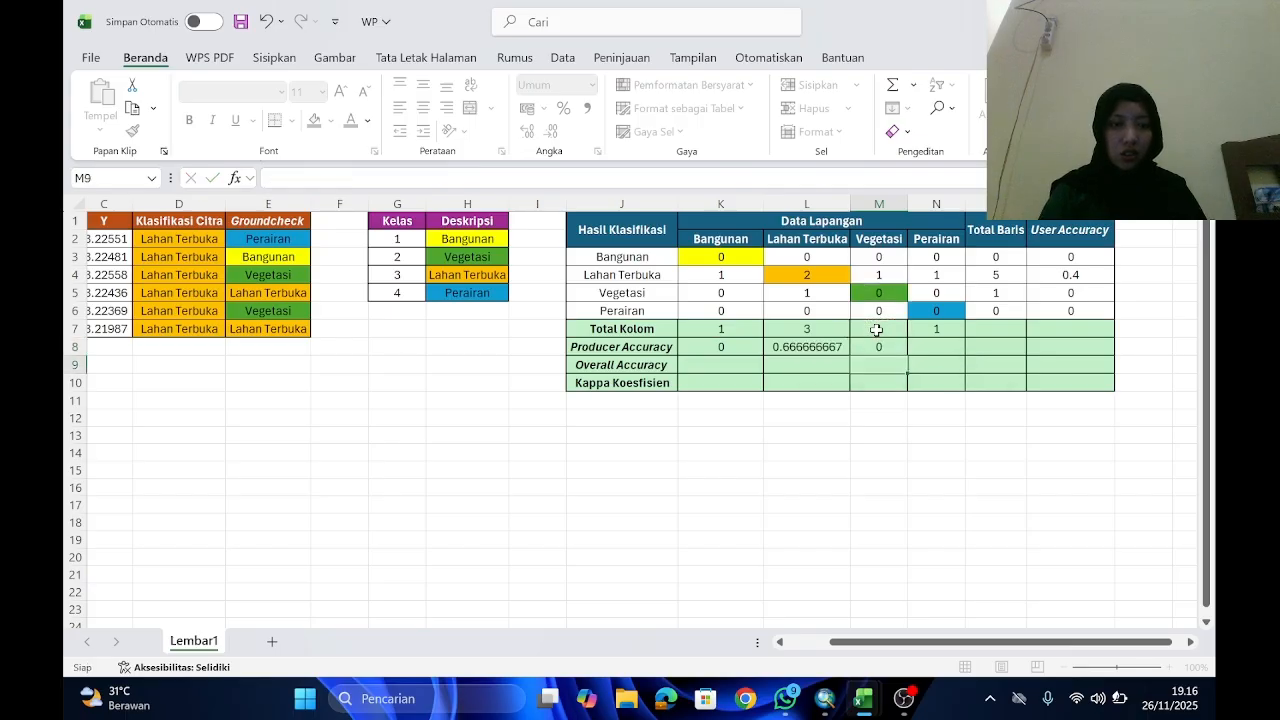
left_click(933, 364)
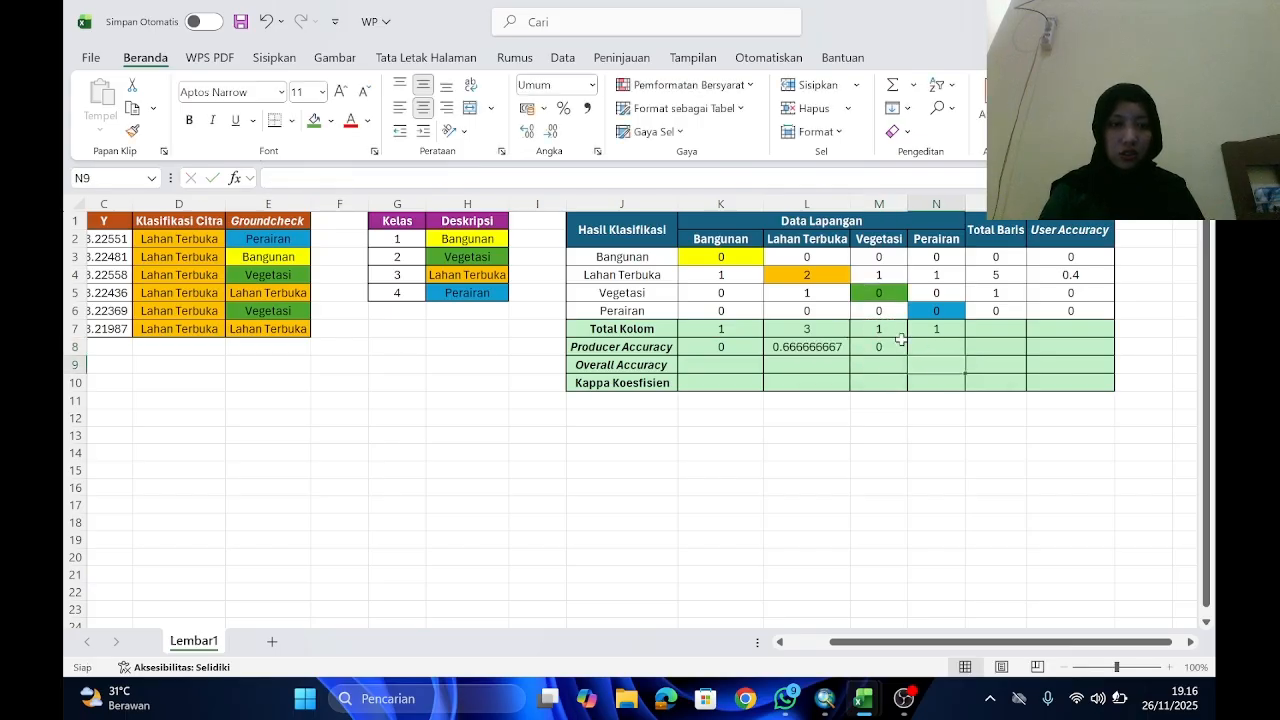
left_click(885, 345)
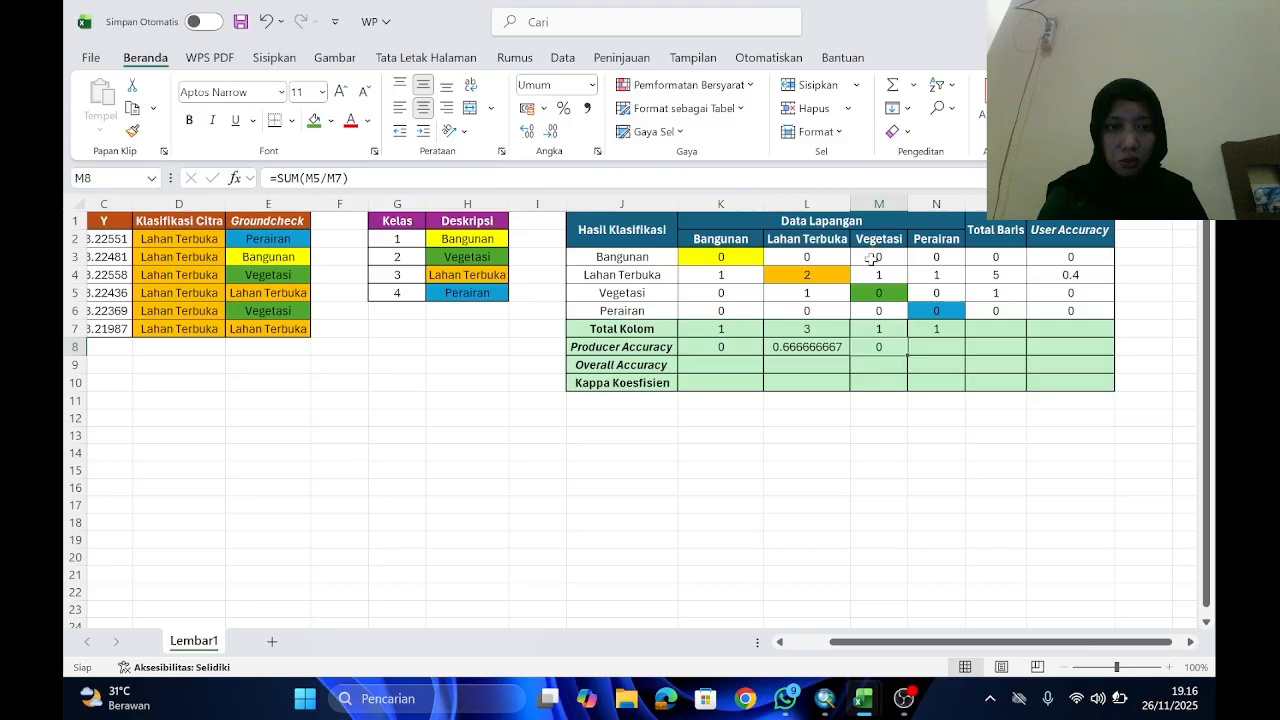
left_click(872, 291)
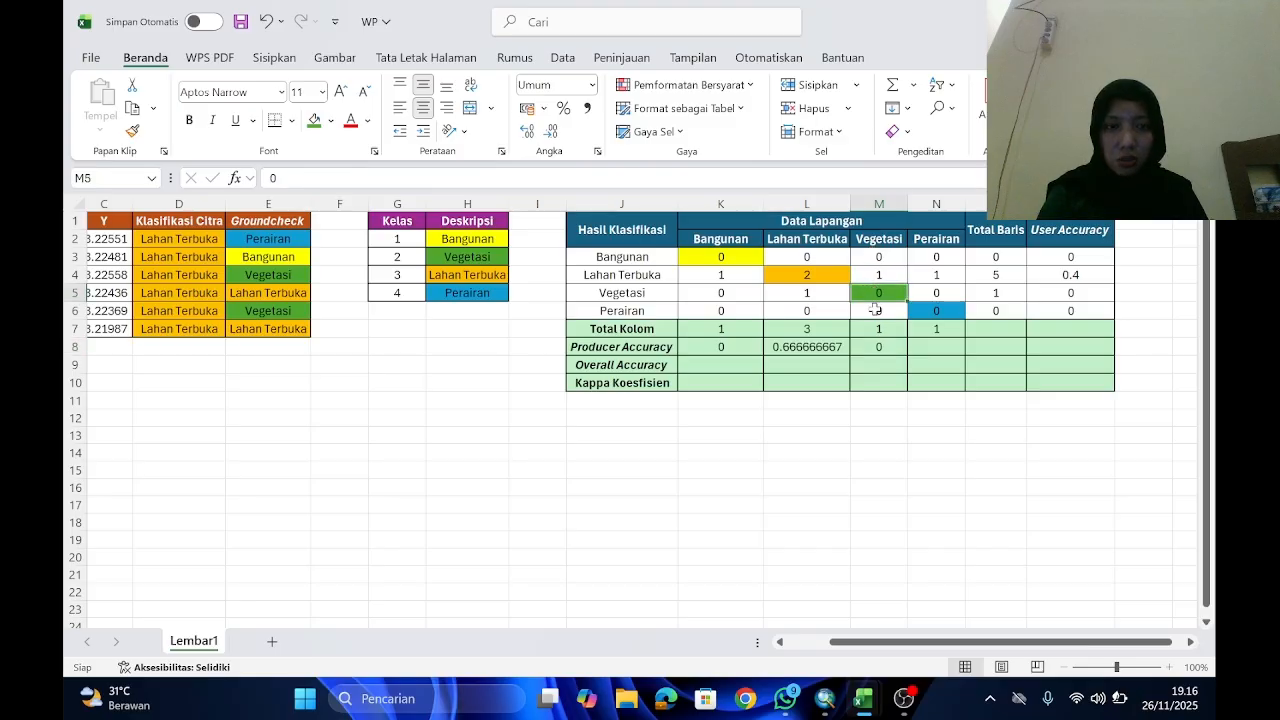
left_click(872, 348)
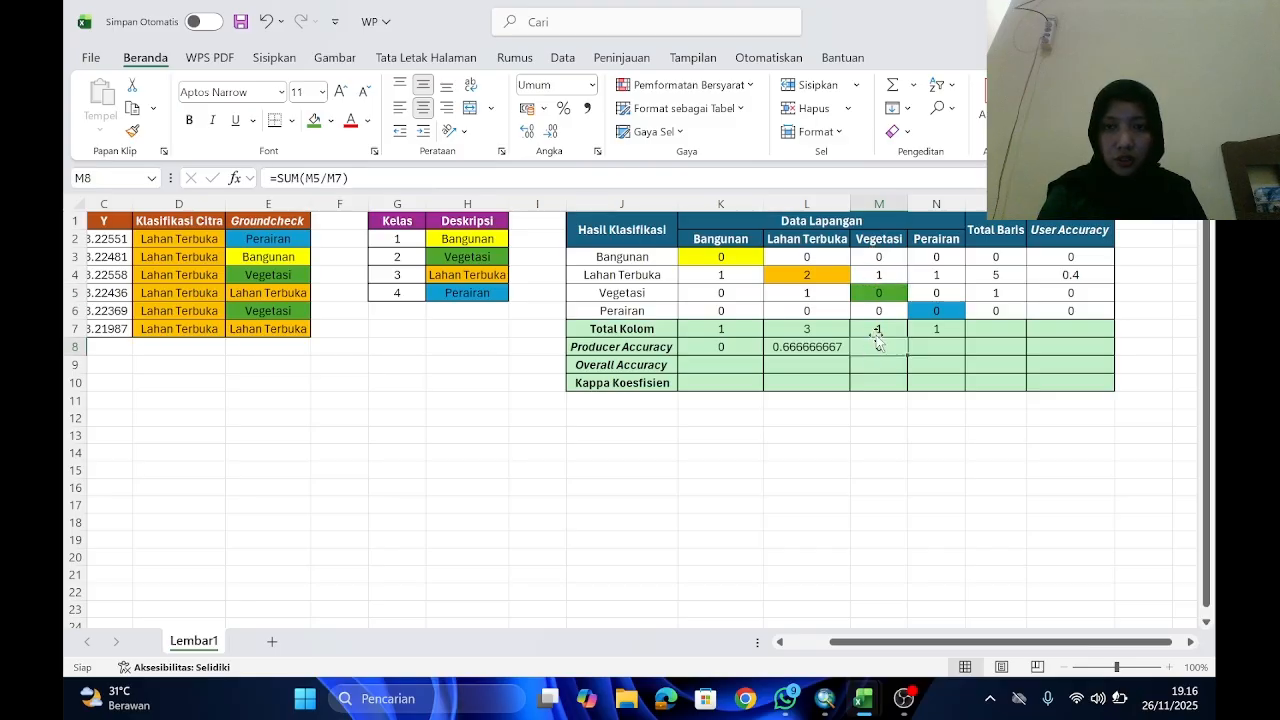
Step: Calculate the Perairan column's Producer Accuracy in N8 with the formula =SUM(N6/N7)
left_click(937, 353)
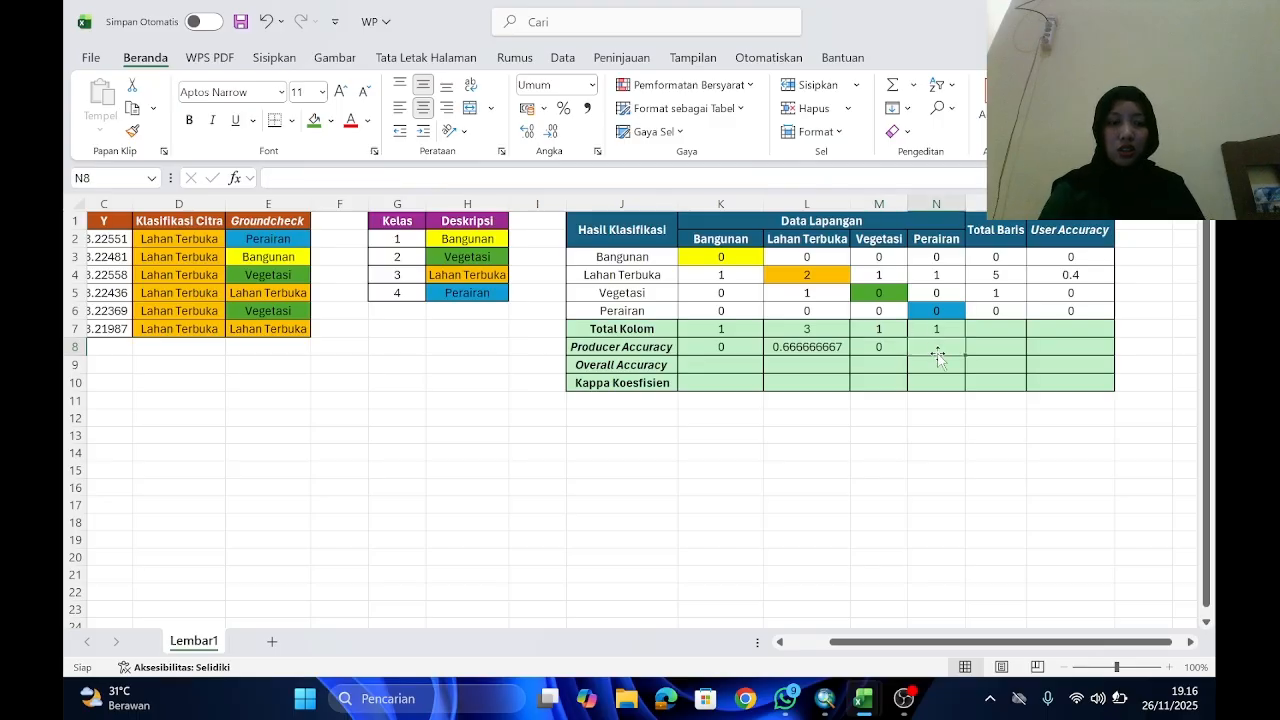
type("=su")
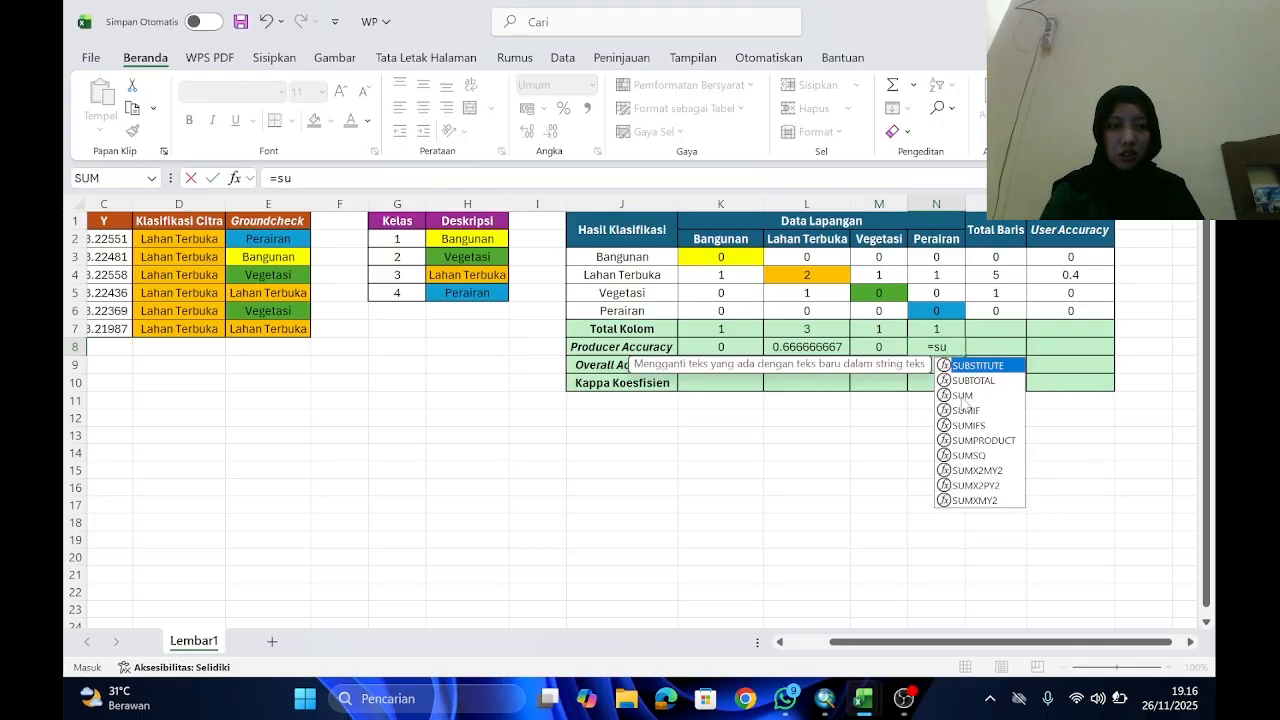
double_click(962, 396)
left_click(940, 305)
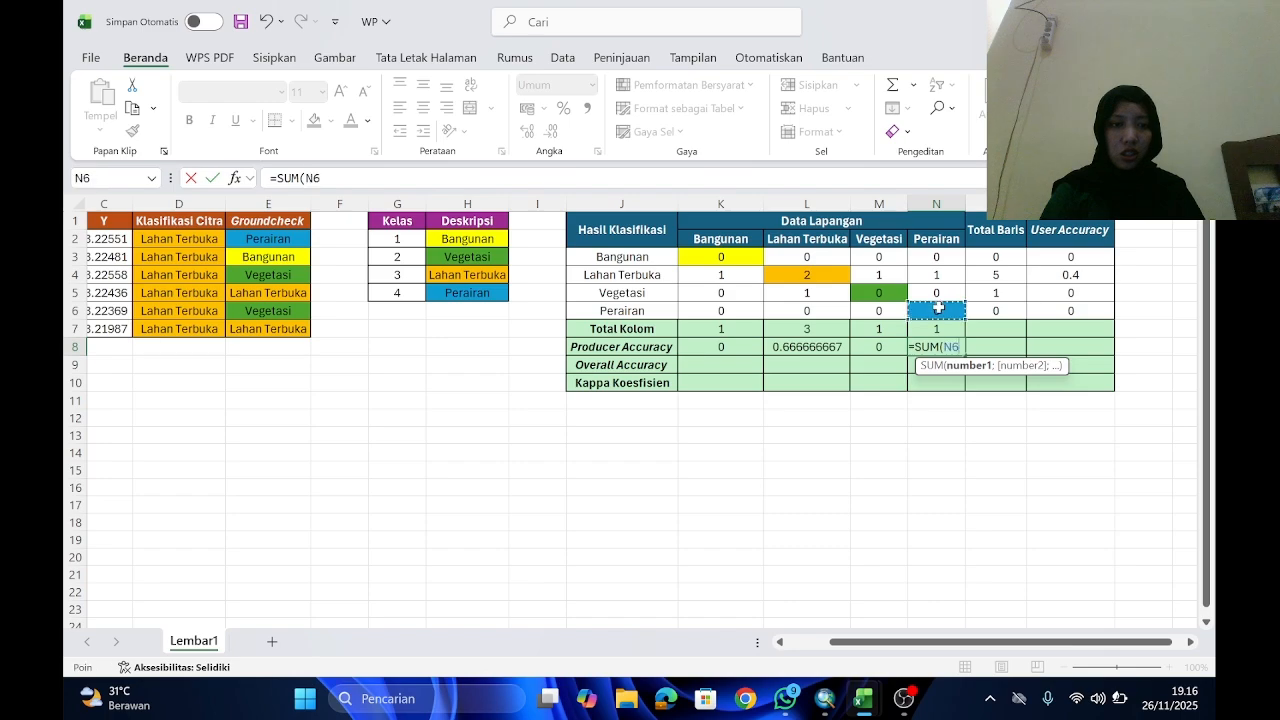
type("/")
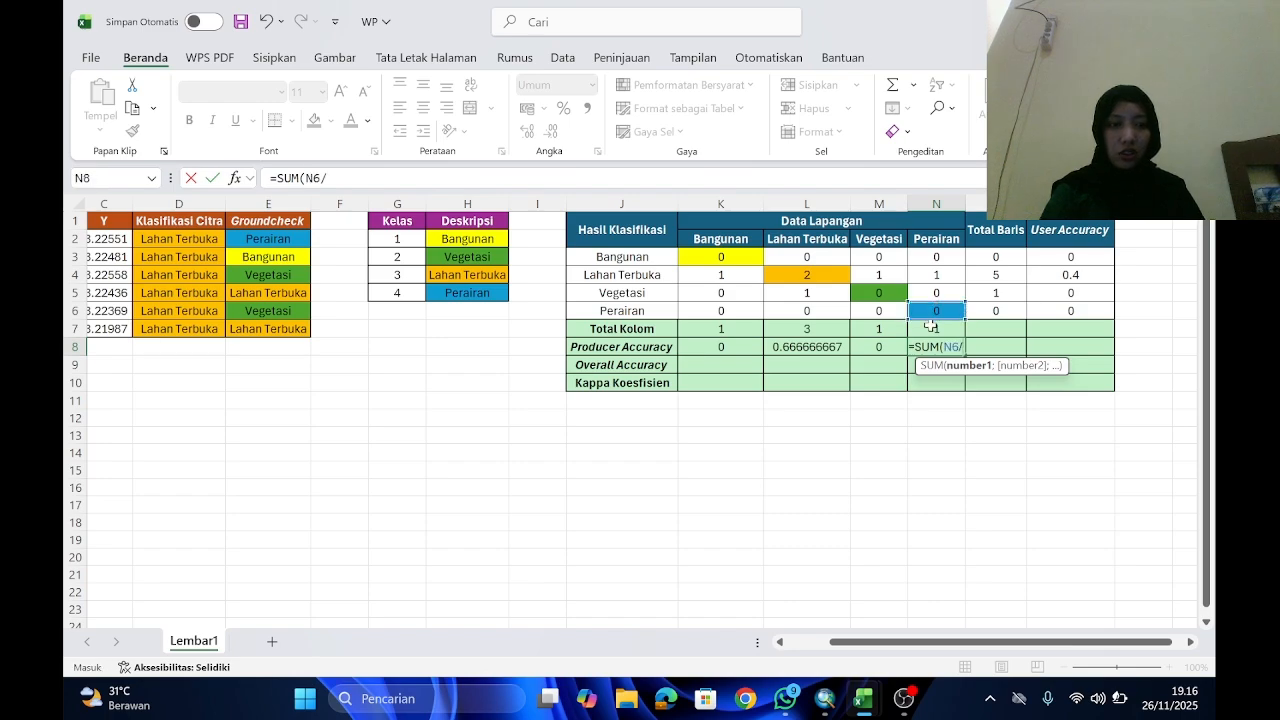
left_click(930, 325)
key("Return")
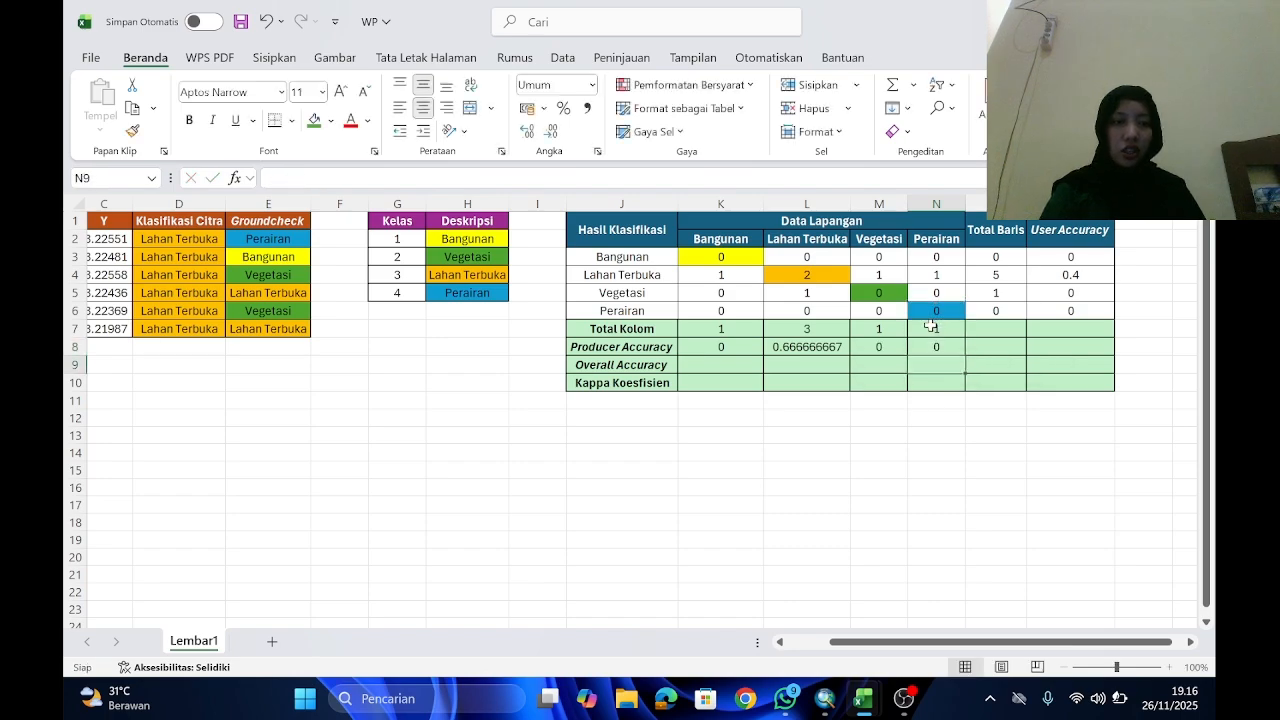
Step: Format the Lahan Terbuka Producer Accuracy in L8 as a number (Angka) with 1 decimal place
left_click(813, 344)
right_click(813, 344)
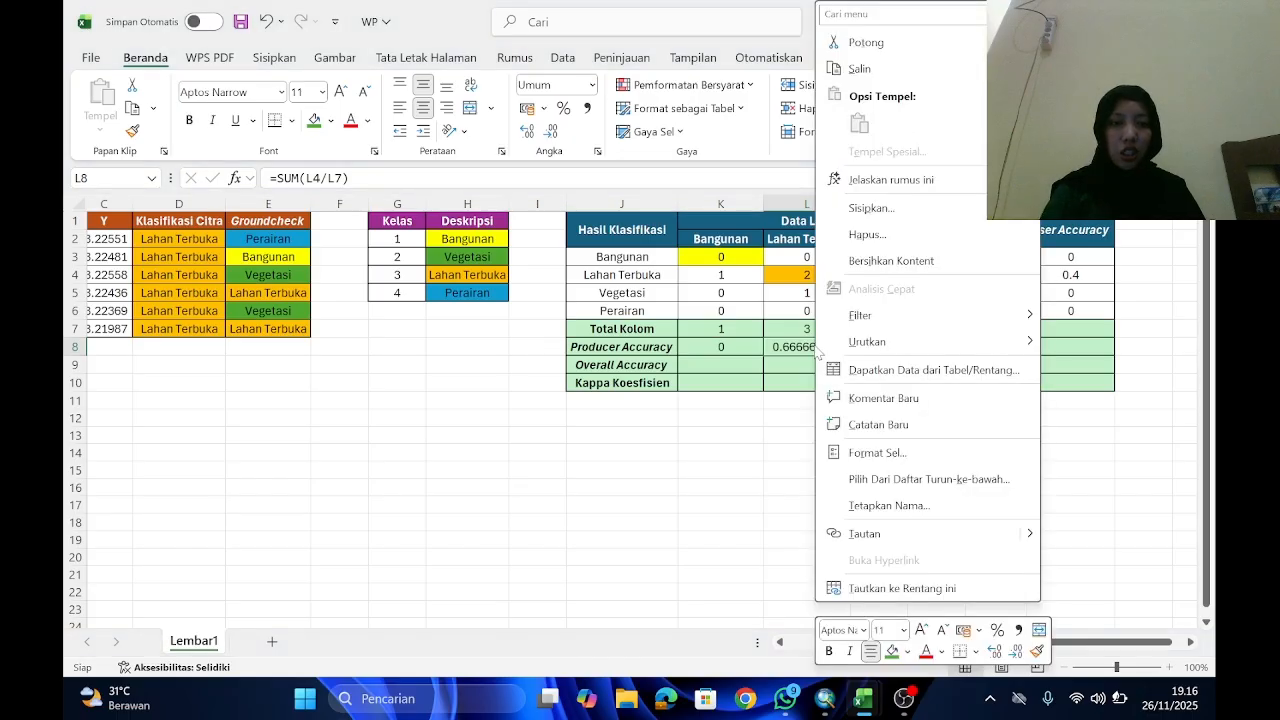
left_click(878, 453)
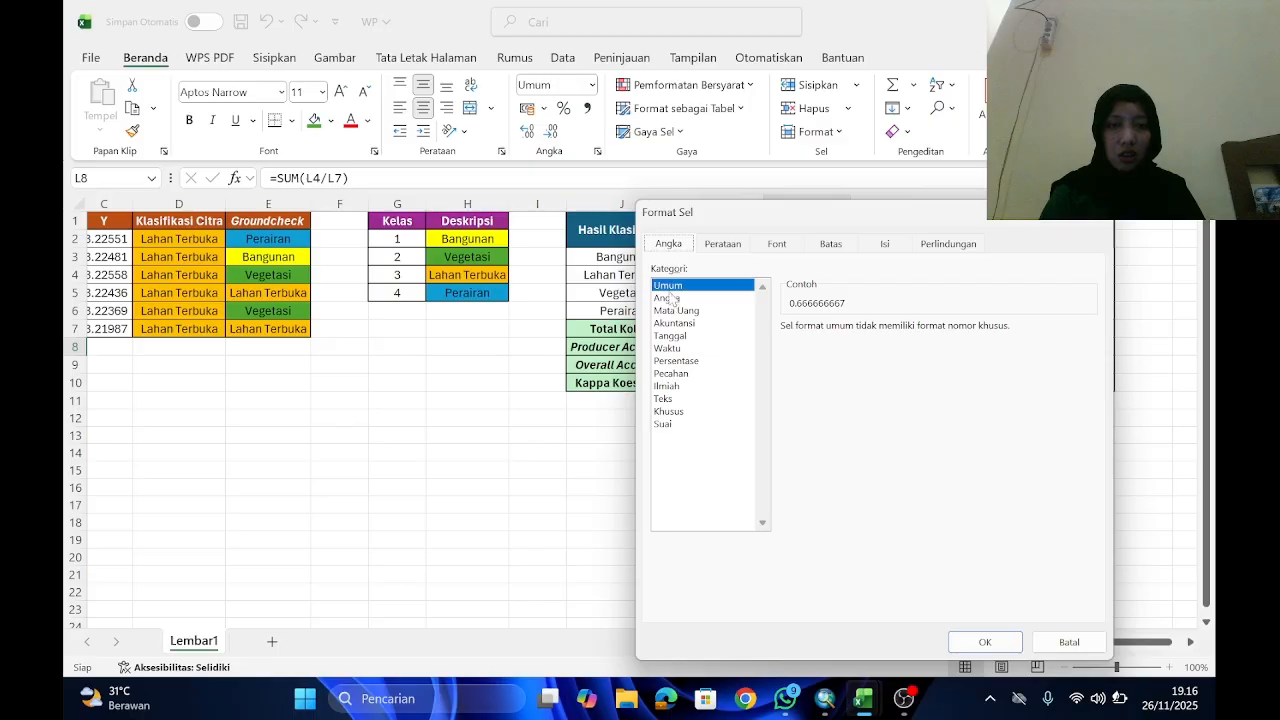
left_click(668, 298)
left_click(905, 331)
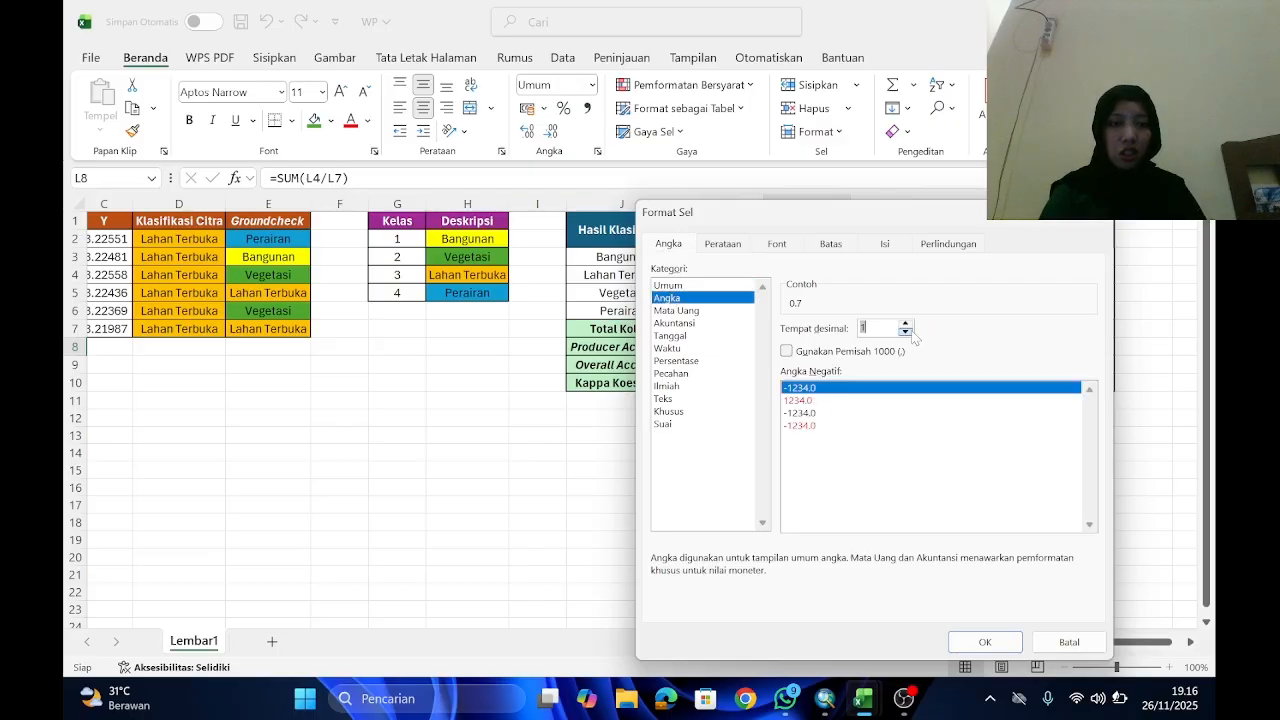
key("Return")
left_click(873, 453)
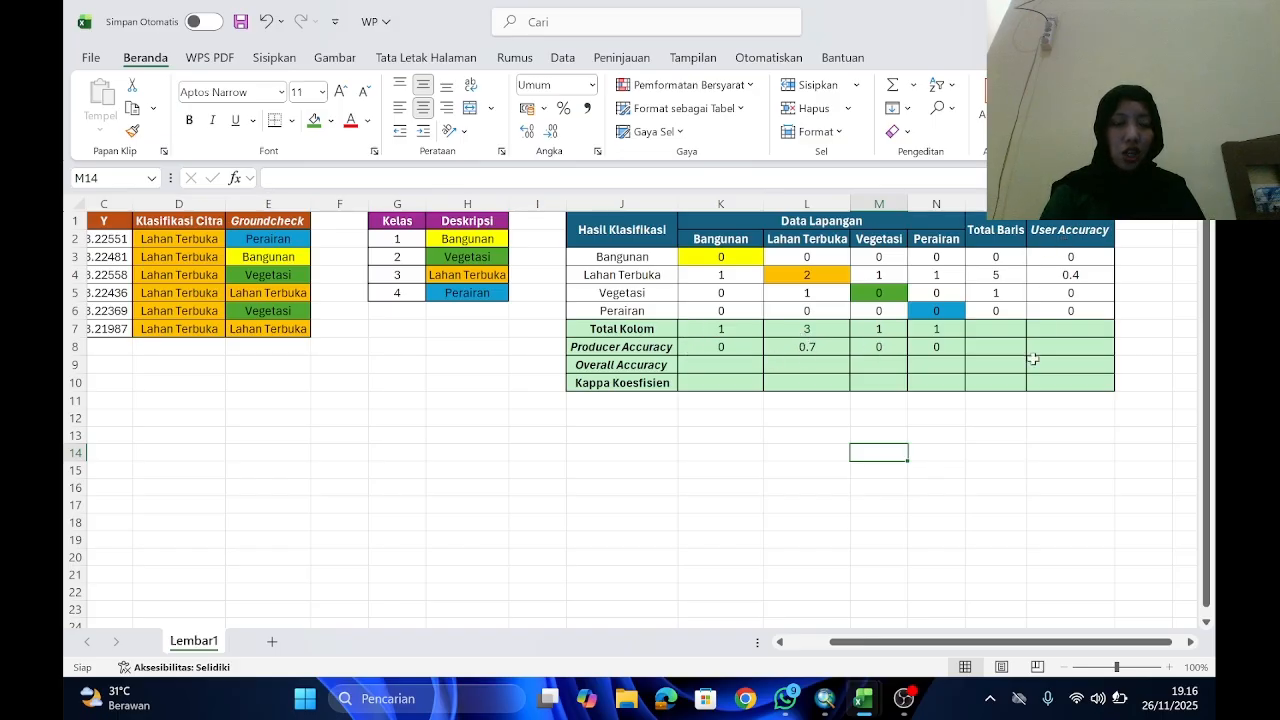
Step: Merge and center the empty cells O7:P8 beside the Total Kolom and Producer Accuracy rows
left_click_drag(985, 335, 1045, 342)
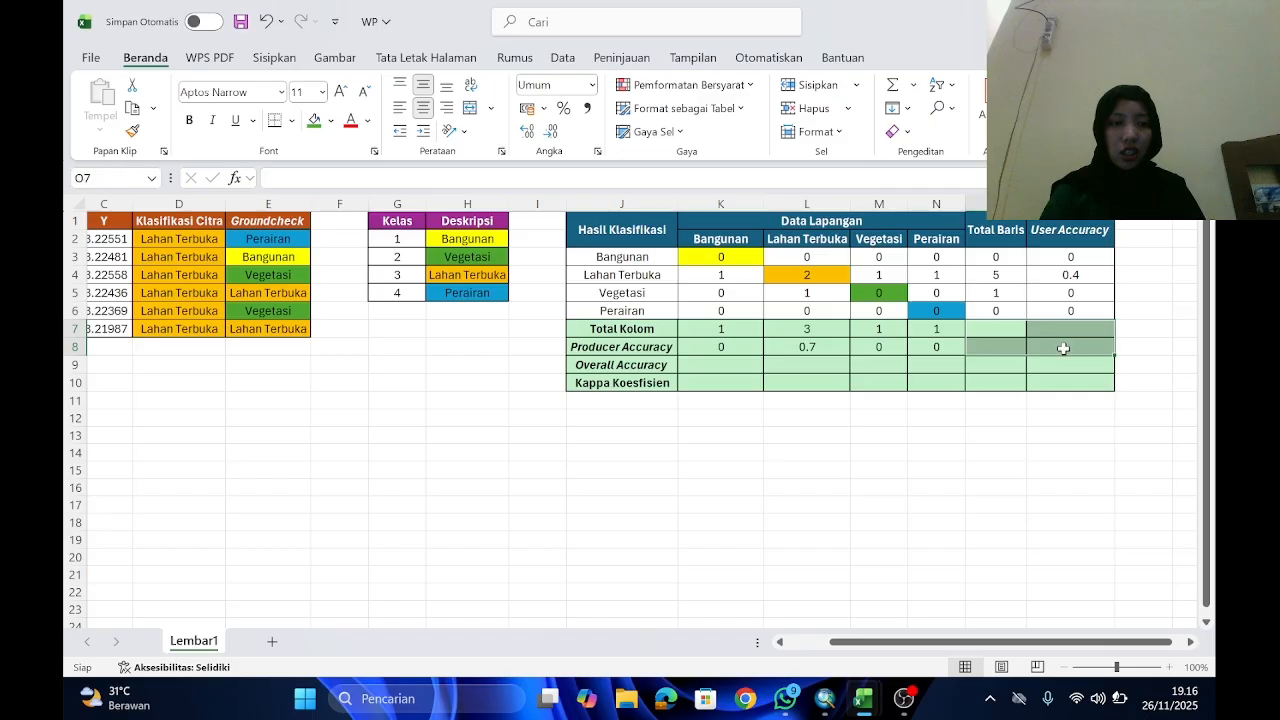
left_click(470, 108)
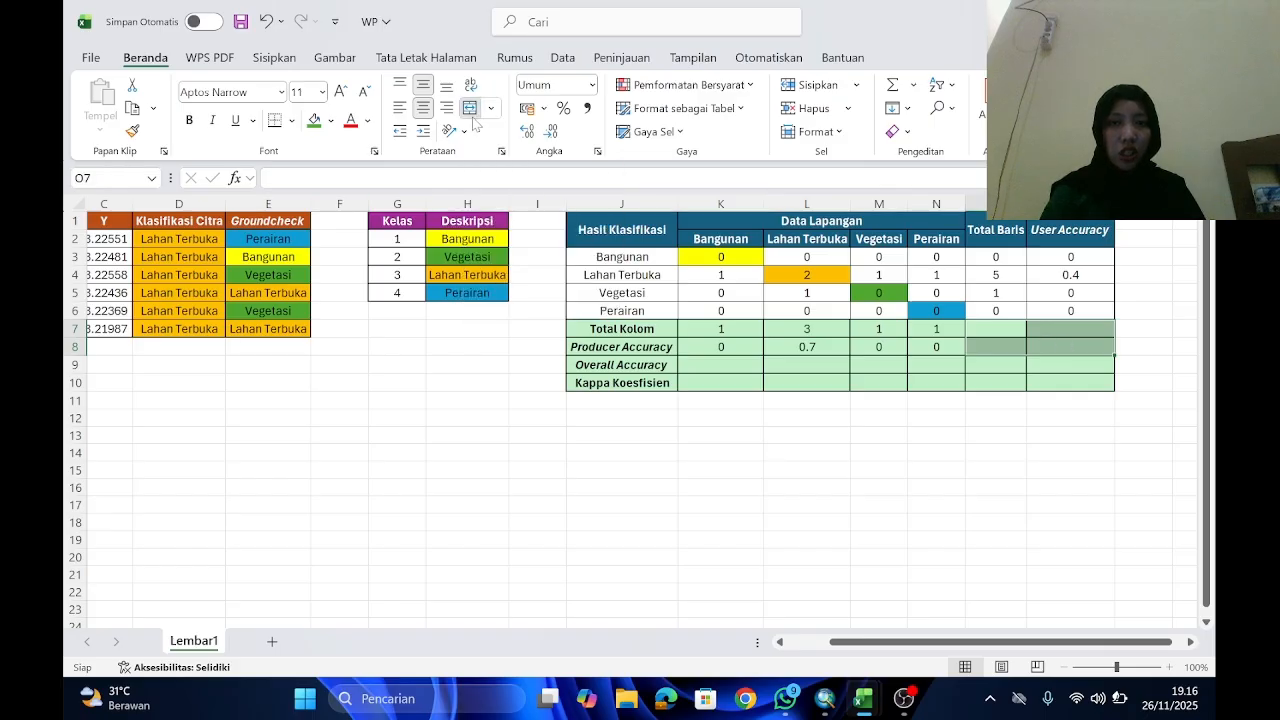
left_click(937, 539)
Step: Calculate the grand total of the column totals in the merged cell O7 with the formula =SUM(K7:N7)
left_click(1059, 329)
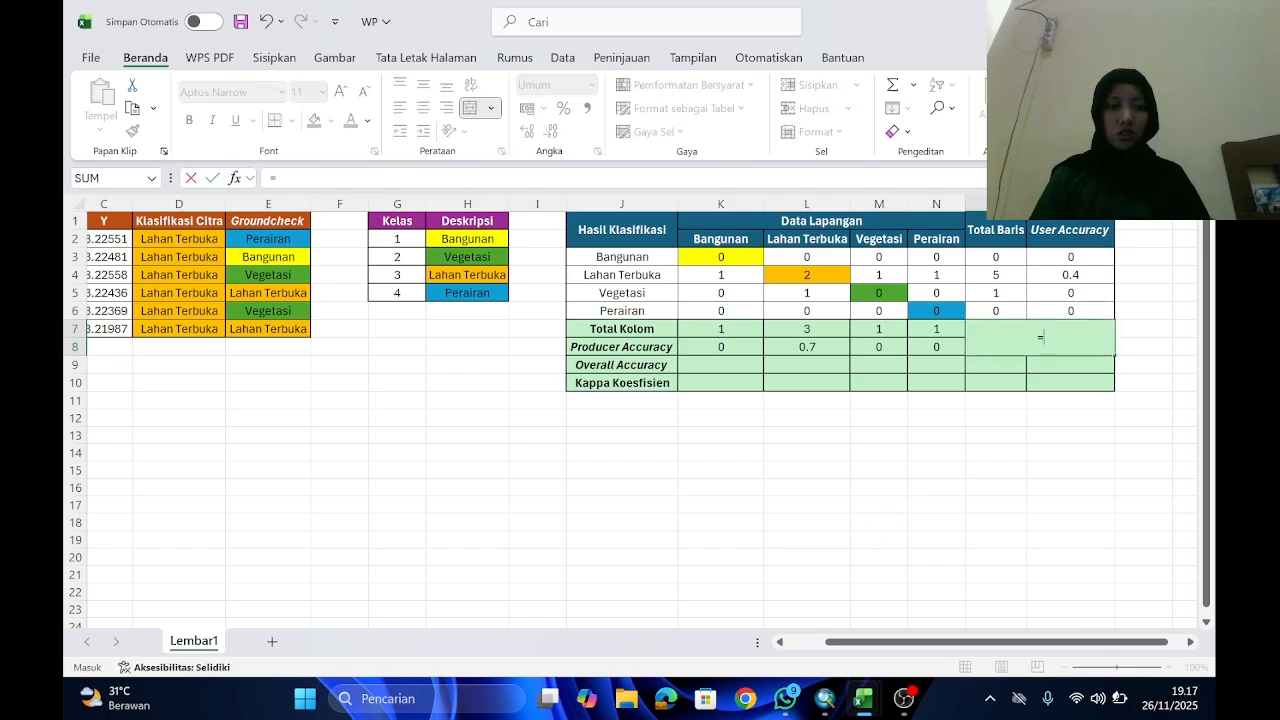
type("=SUM")
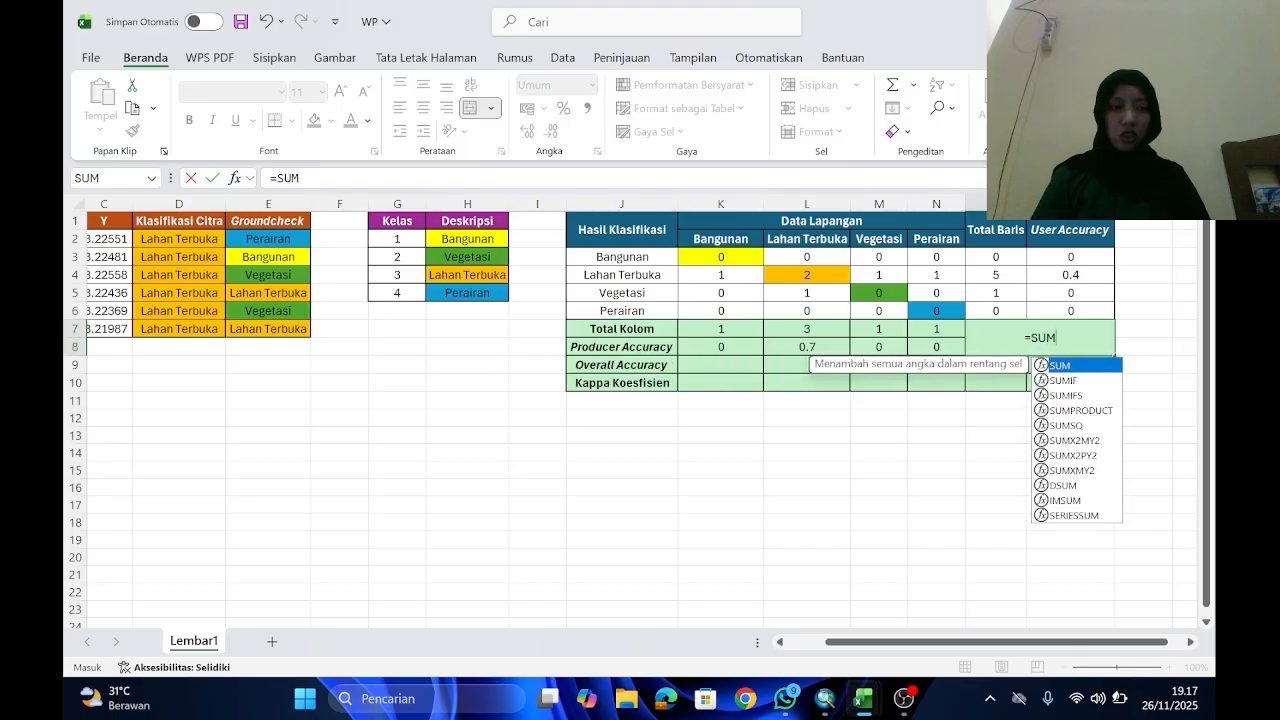
type("(")
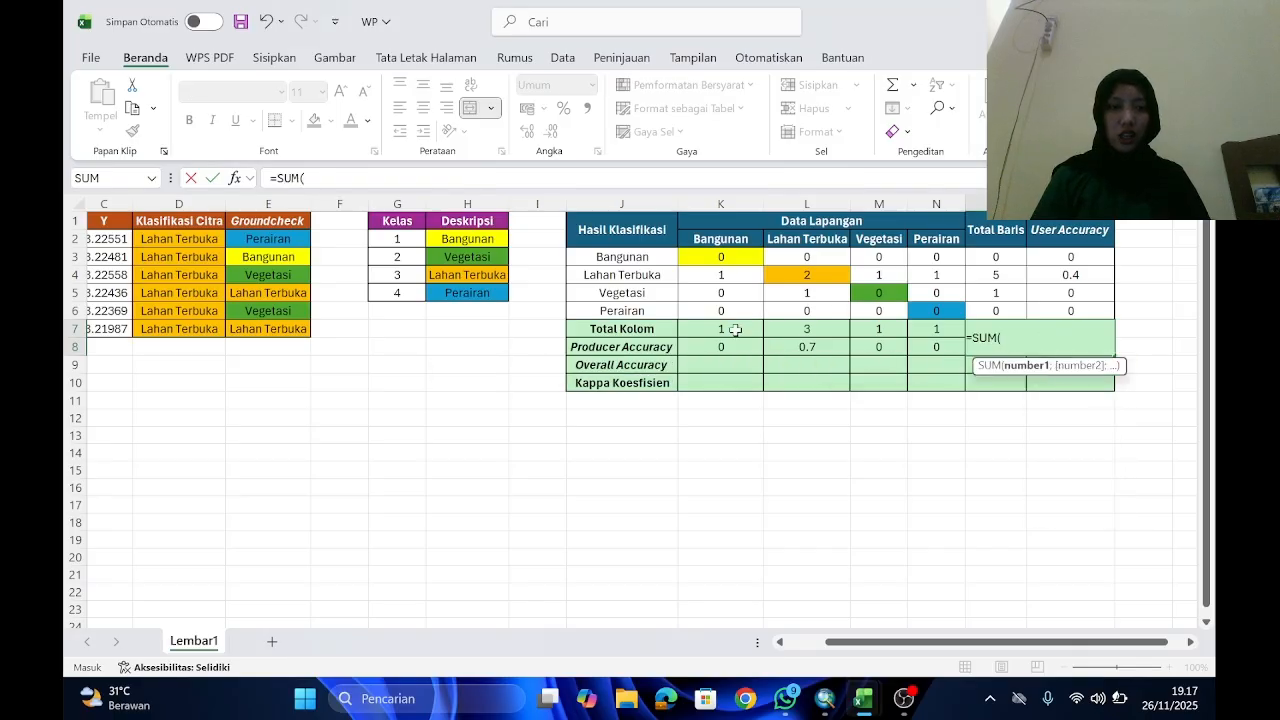
left_click_drag(730, 330, 915, 333)
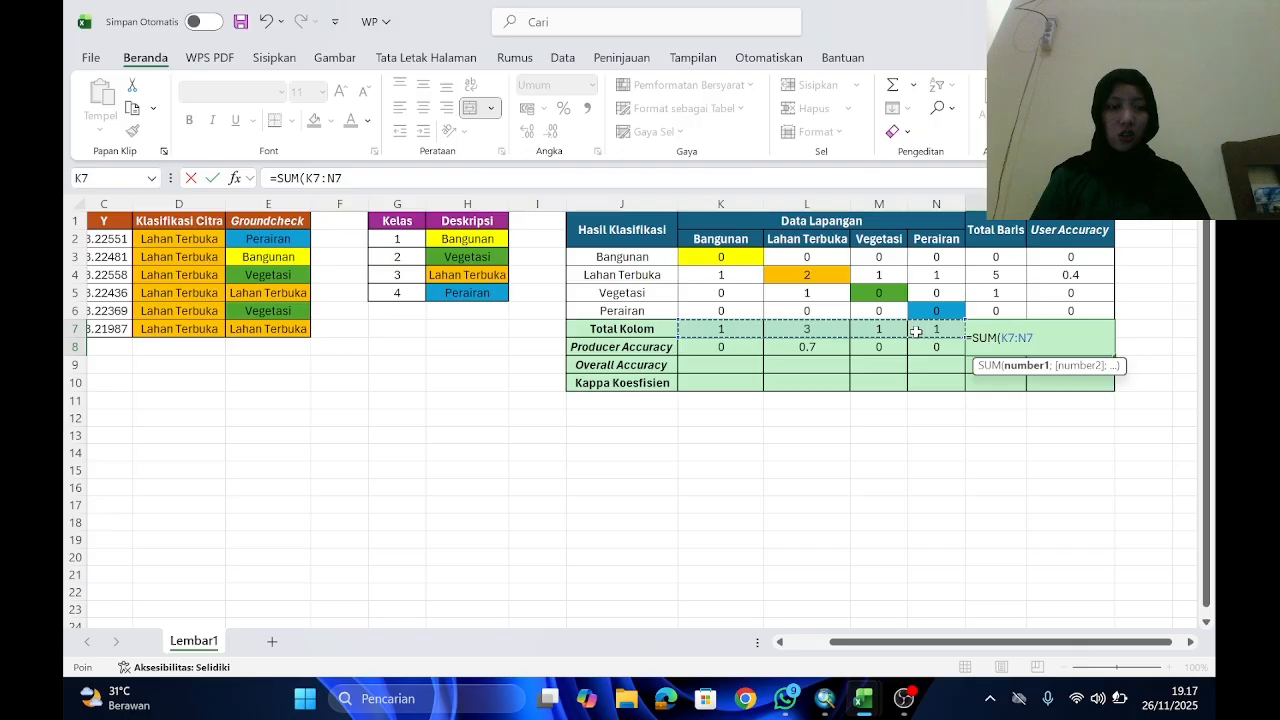
key("Return")
left_click(1012, 338)
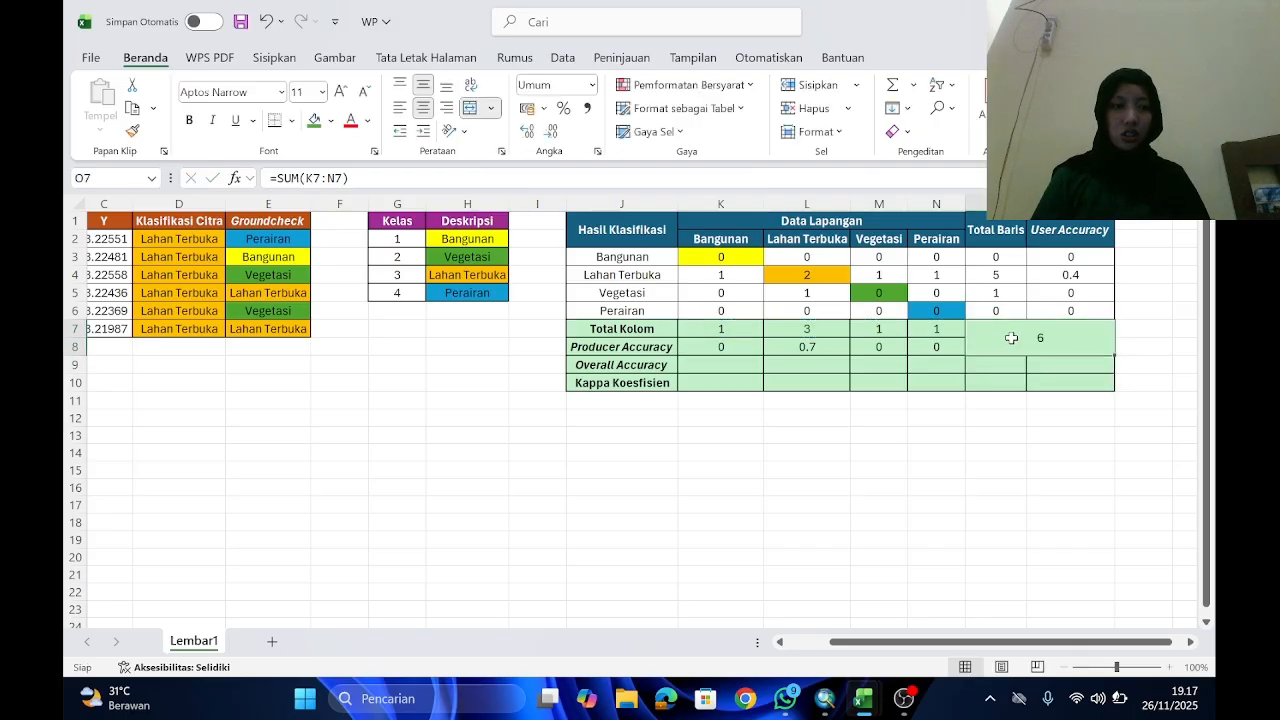
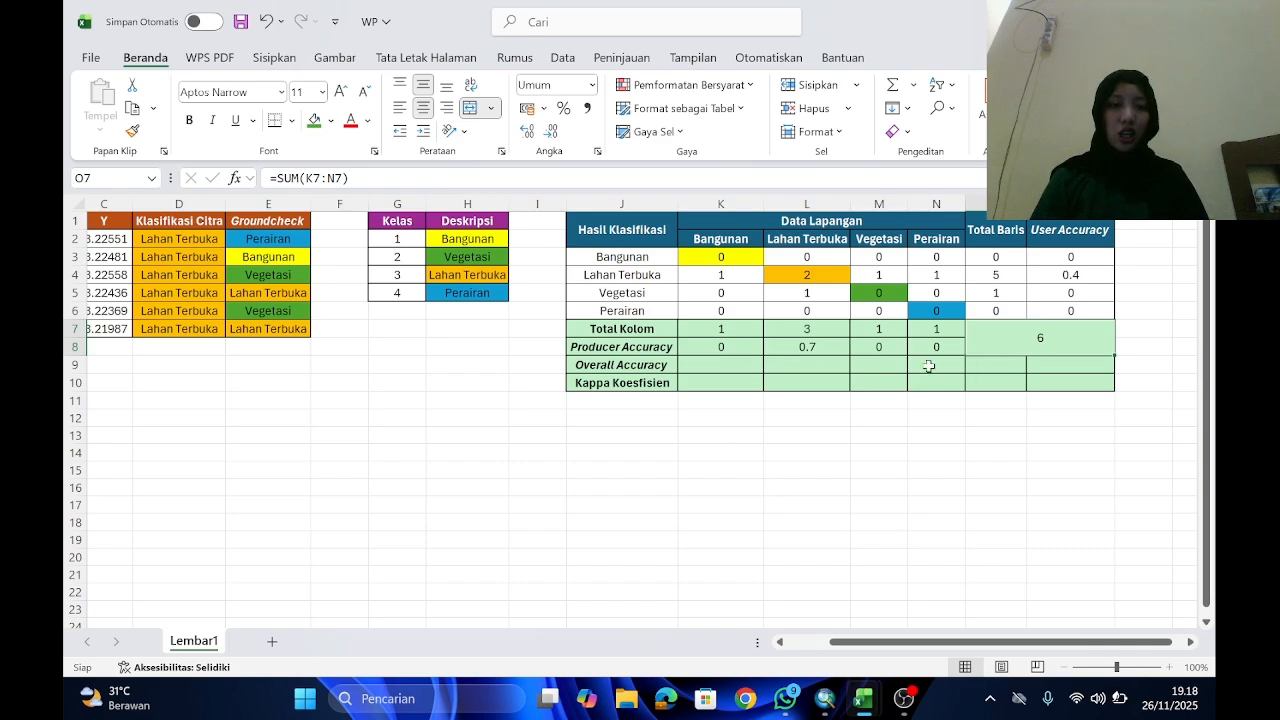
Step: Merge and center K9:P9 in the Overall Accuracy row and K10:P10 in the Kappa Koesfisien row
left_click_drag(720, 368, 1040, 364)
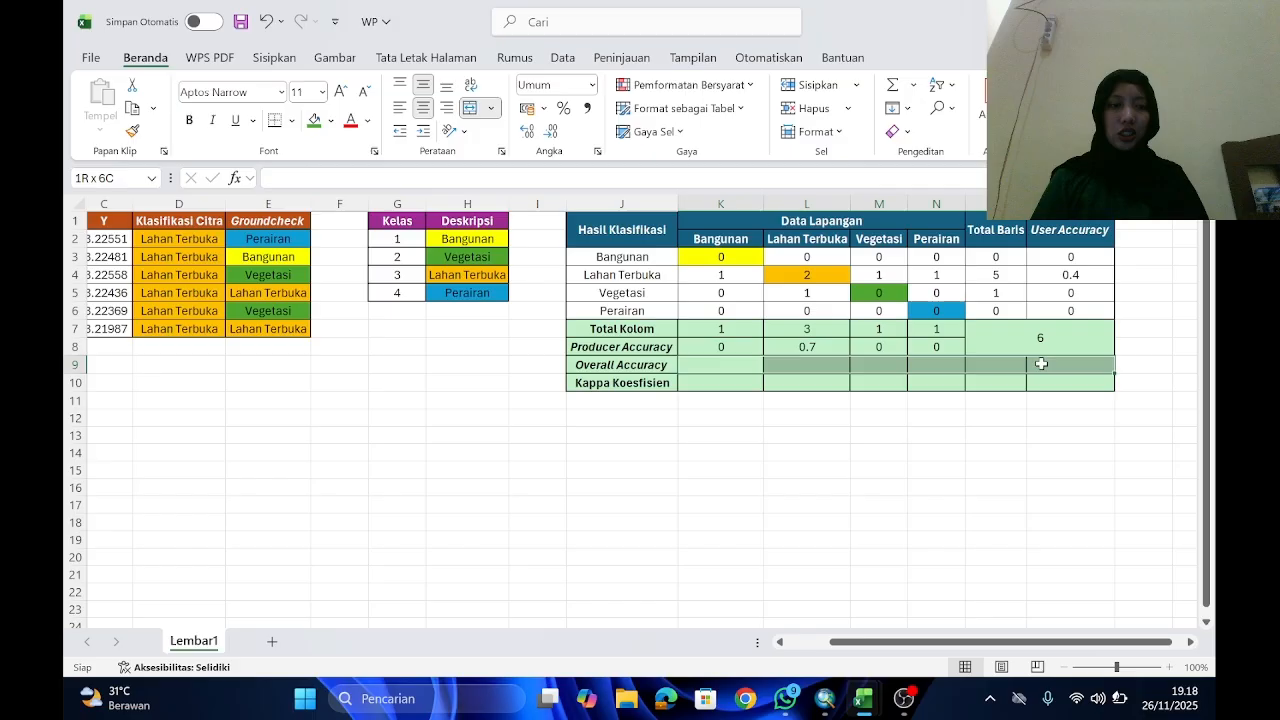
left_click(469, 107)
left_click(925, 539)
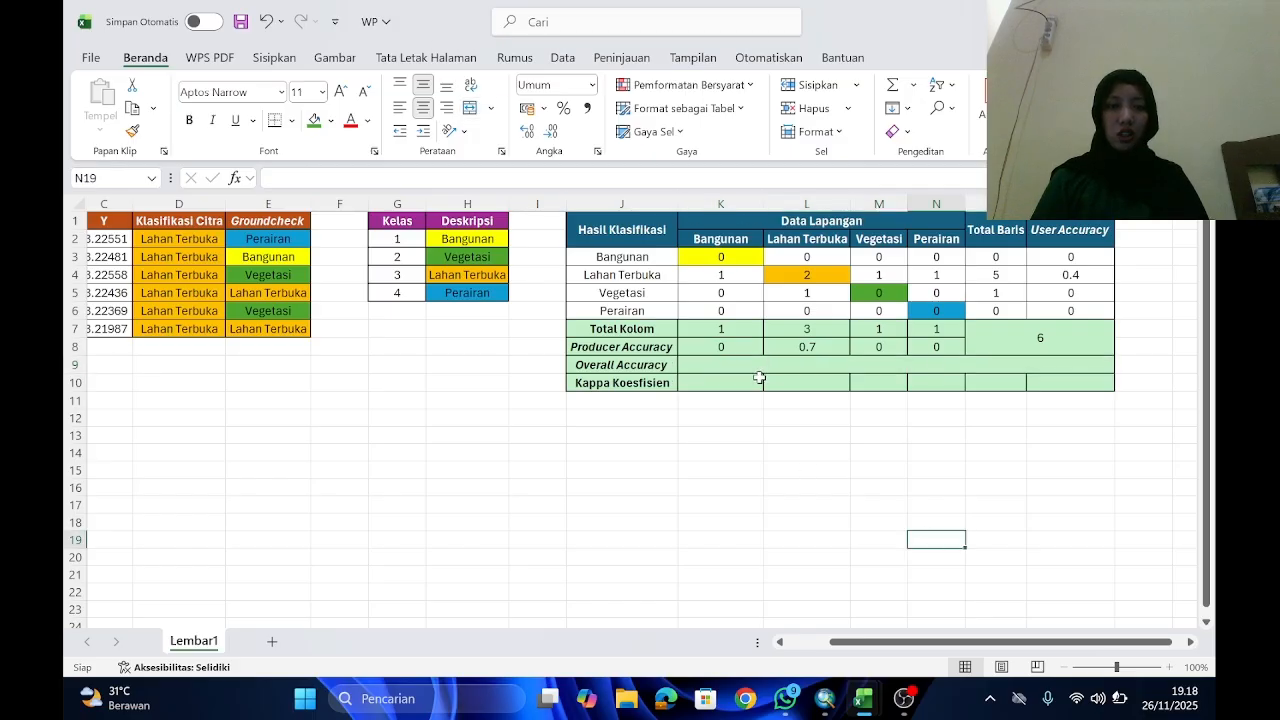
left_click_drag(760, 378, 1043, 376)
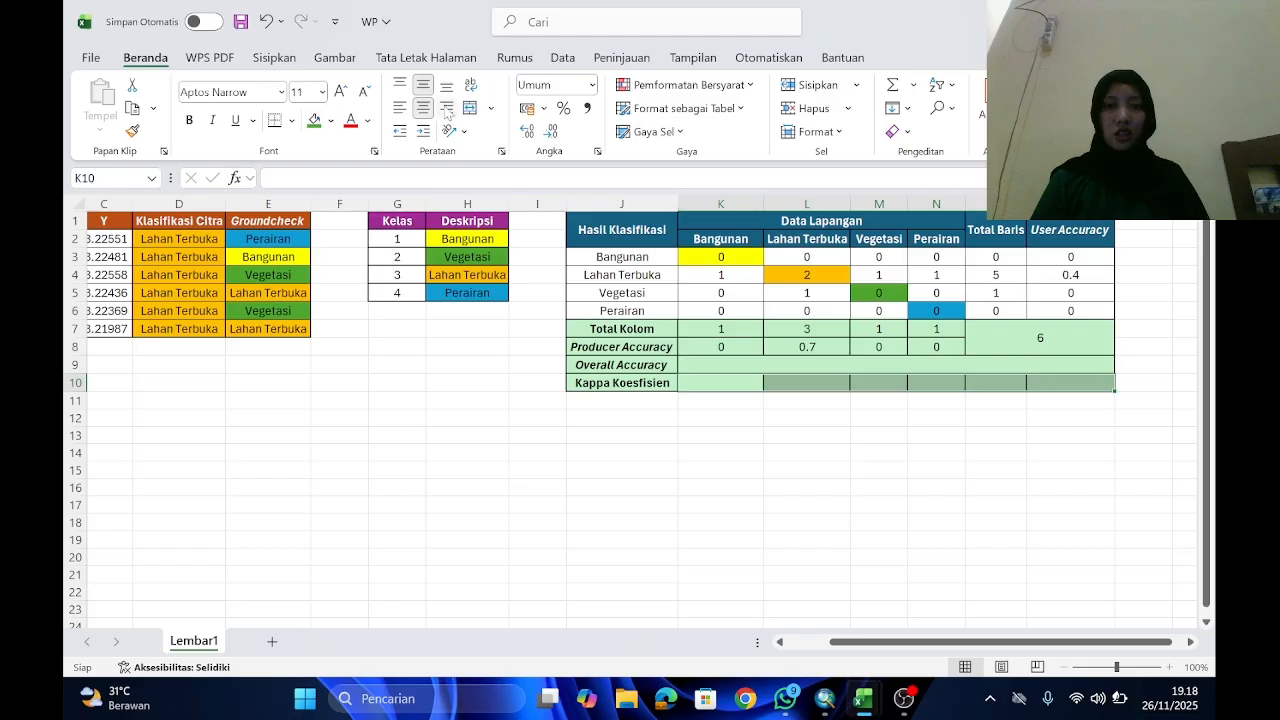
left_click(469, 107)
left_click(717, 347)
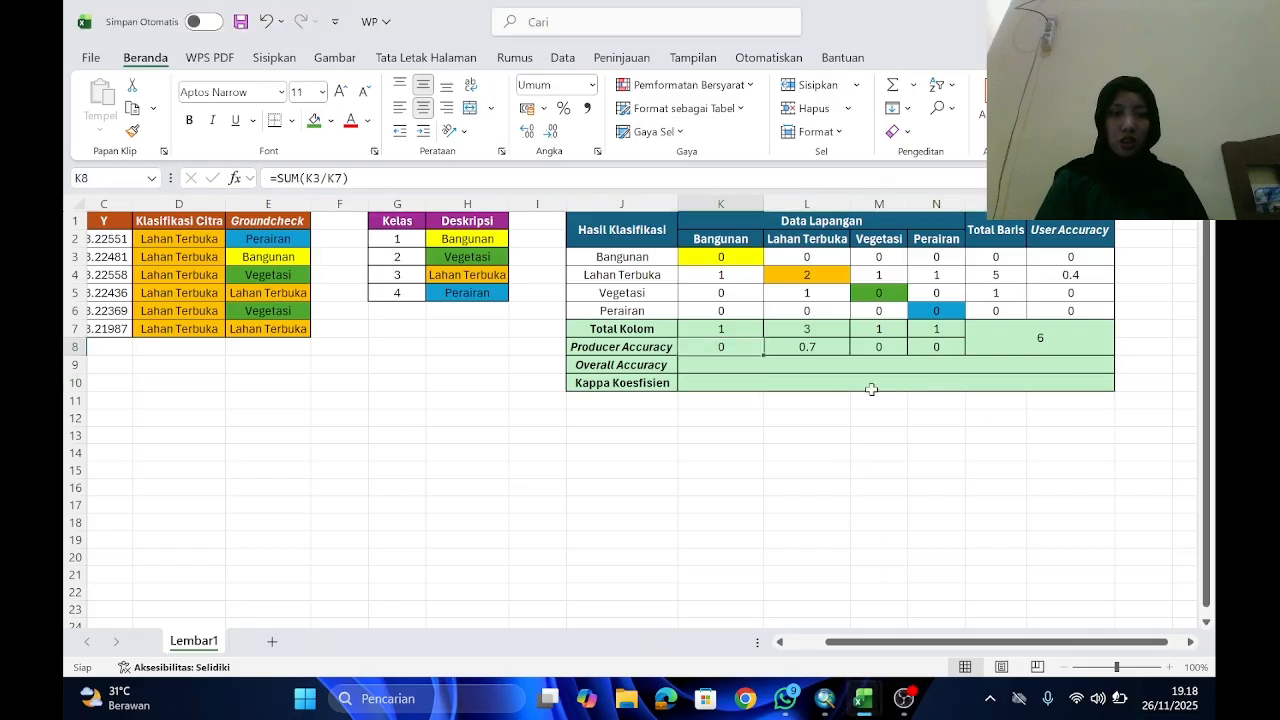
Step: Calculate the Overall Accuracy in K9 with the formula =(K3+L4+M5+N6)/O7
left_click(828, 368)
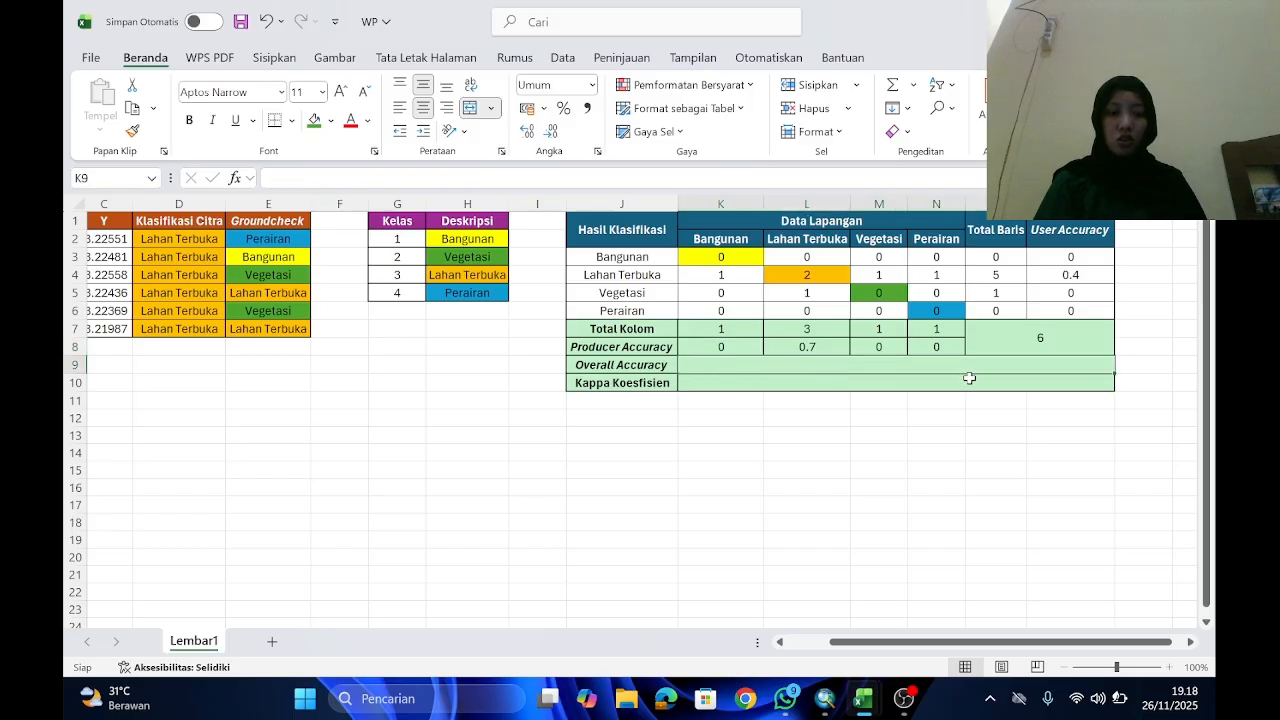
type("=")
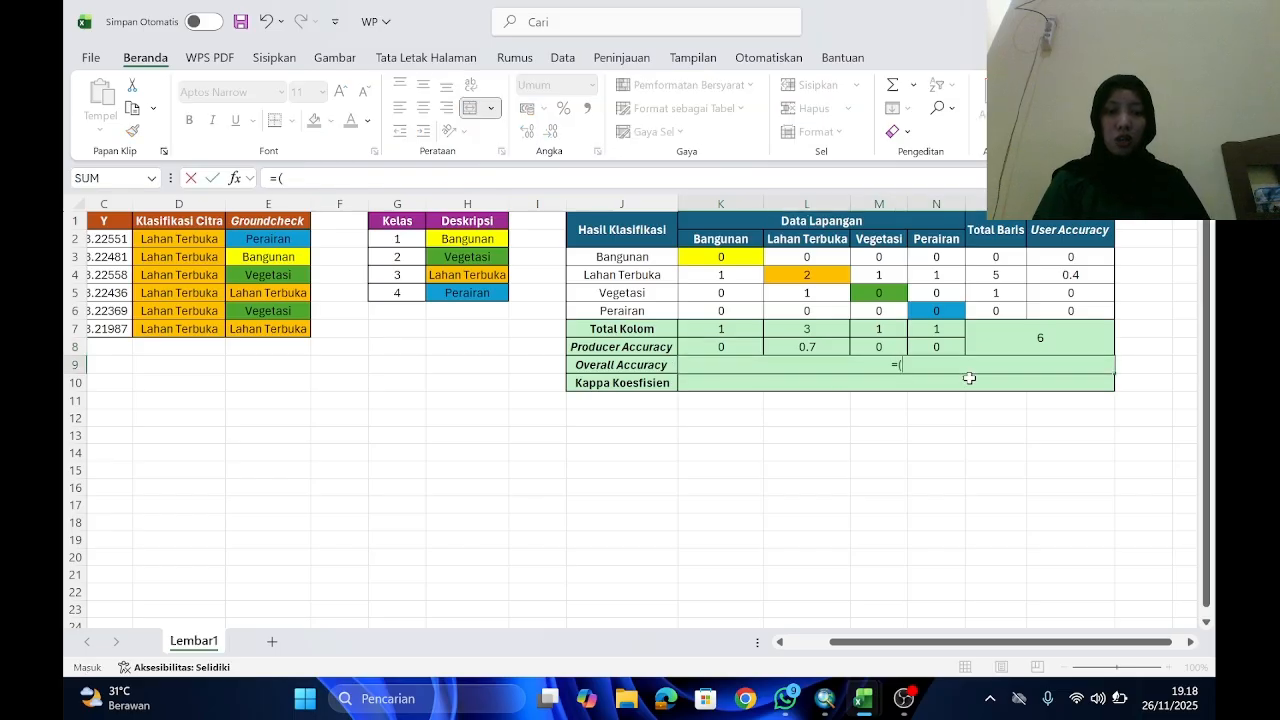
type("(")
left_click(749, 256)
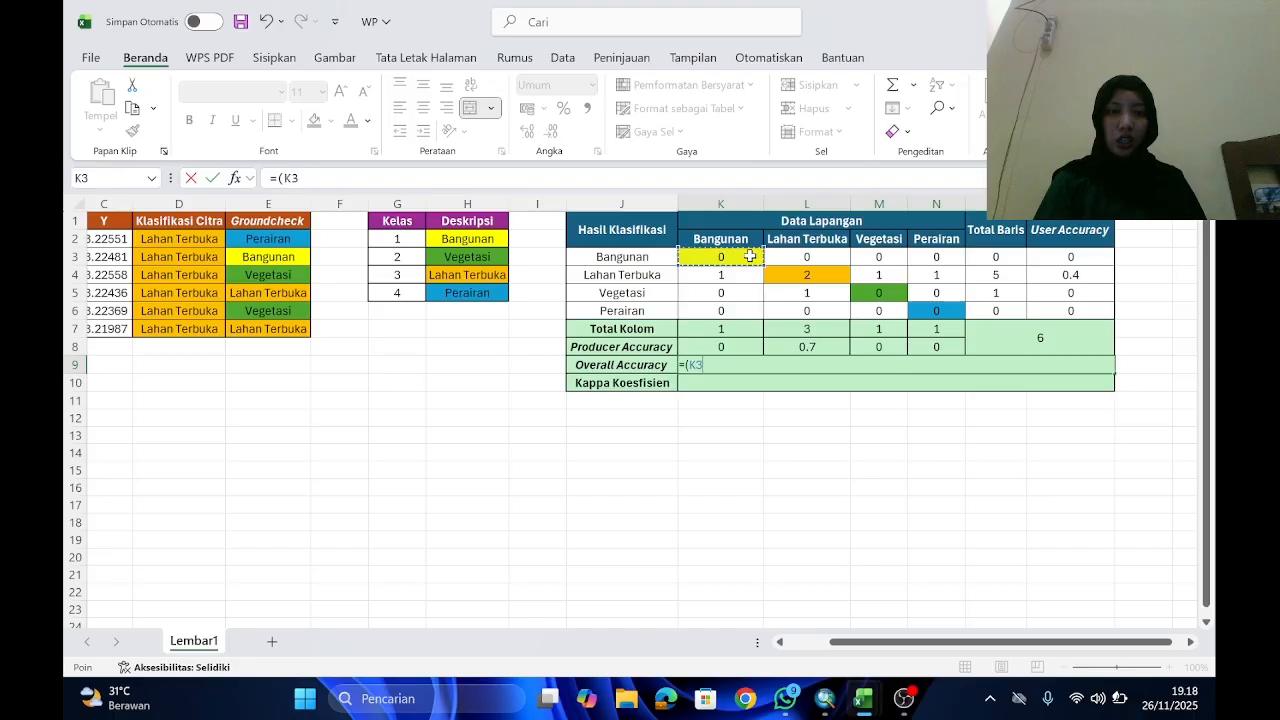
type("+")
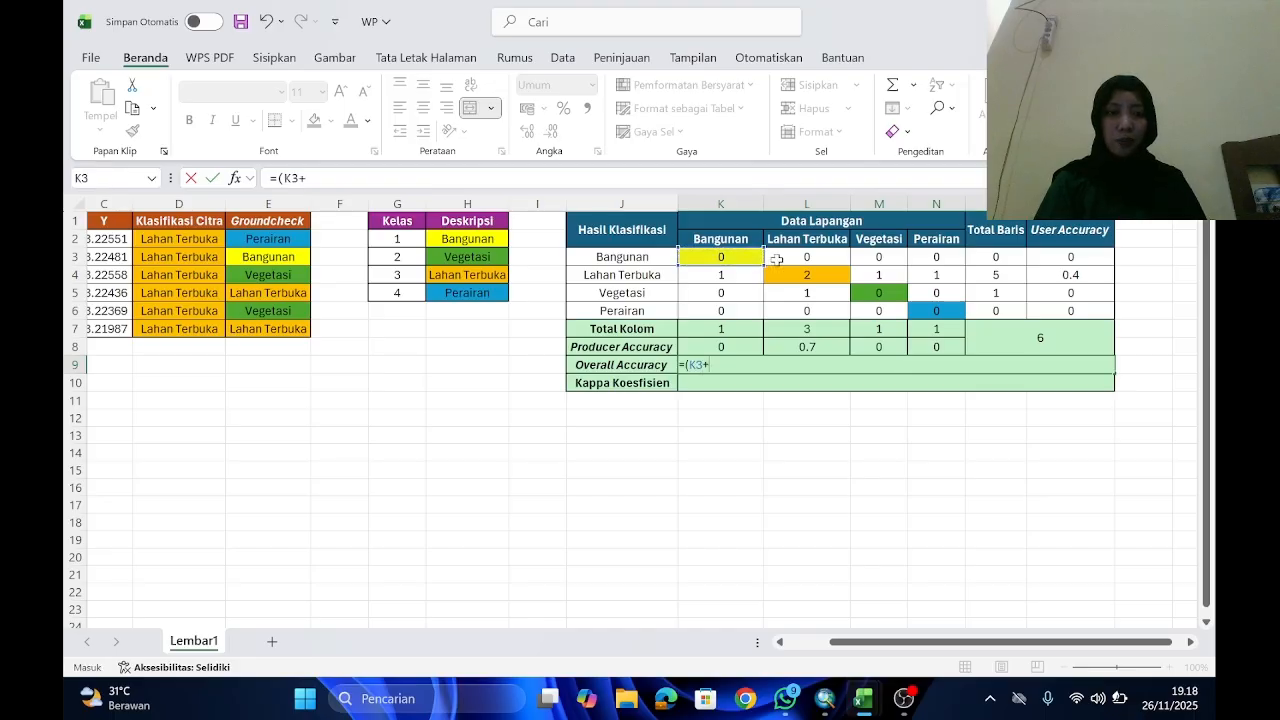
left_click(786, 274)
type("+")
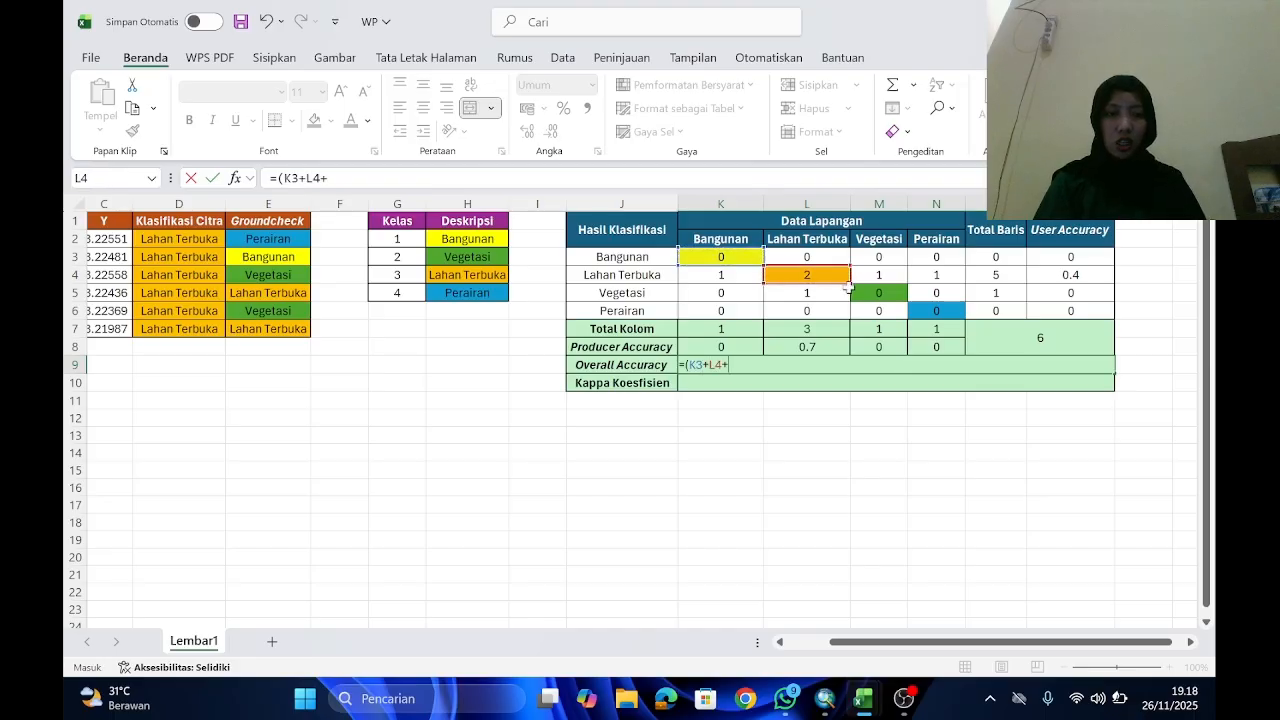
left_click(875, 293)
type("+")
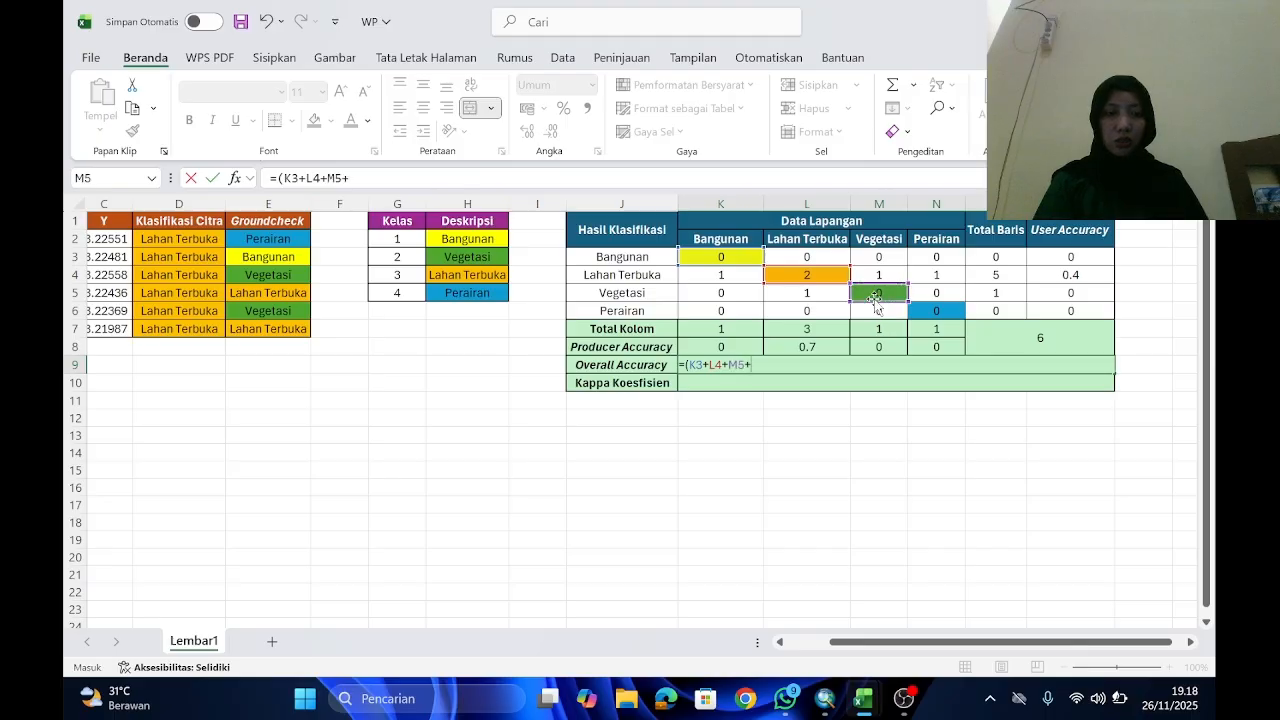
left_click(920, 308)
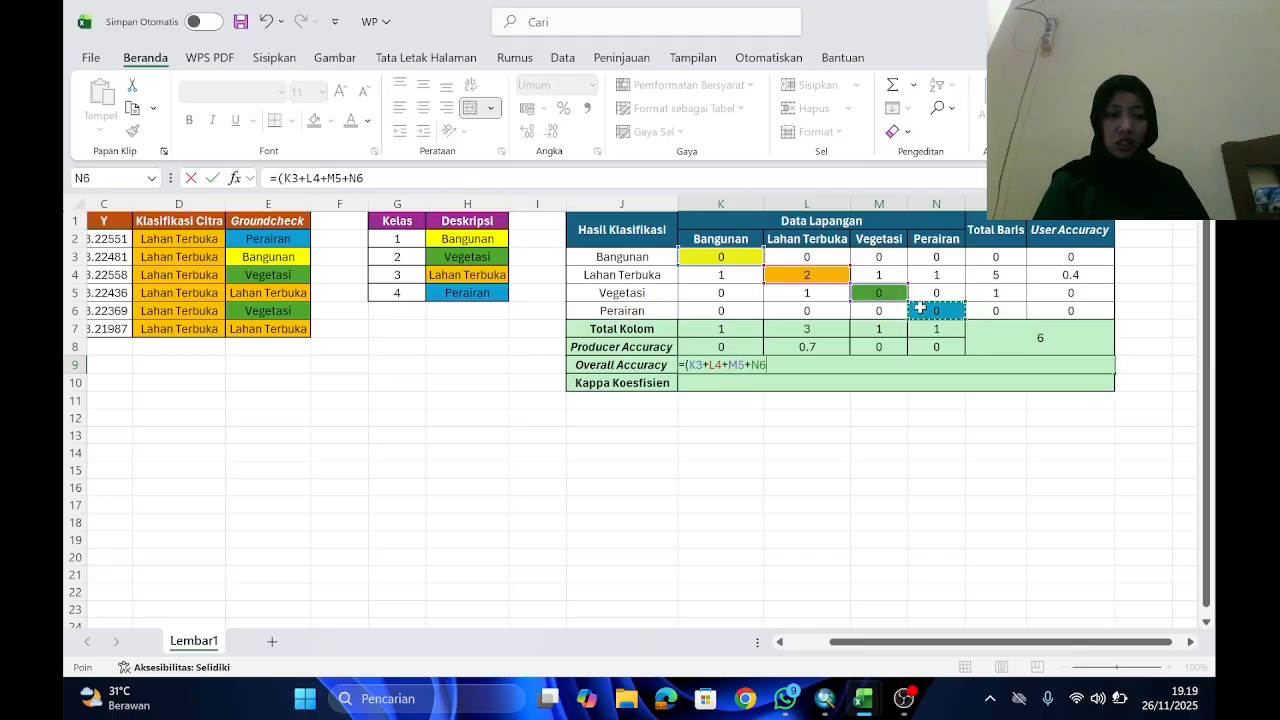
type(")/")
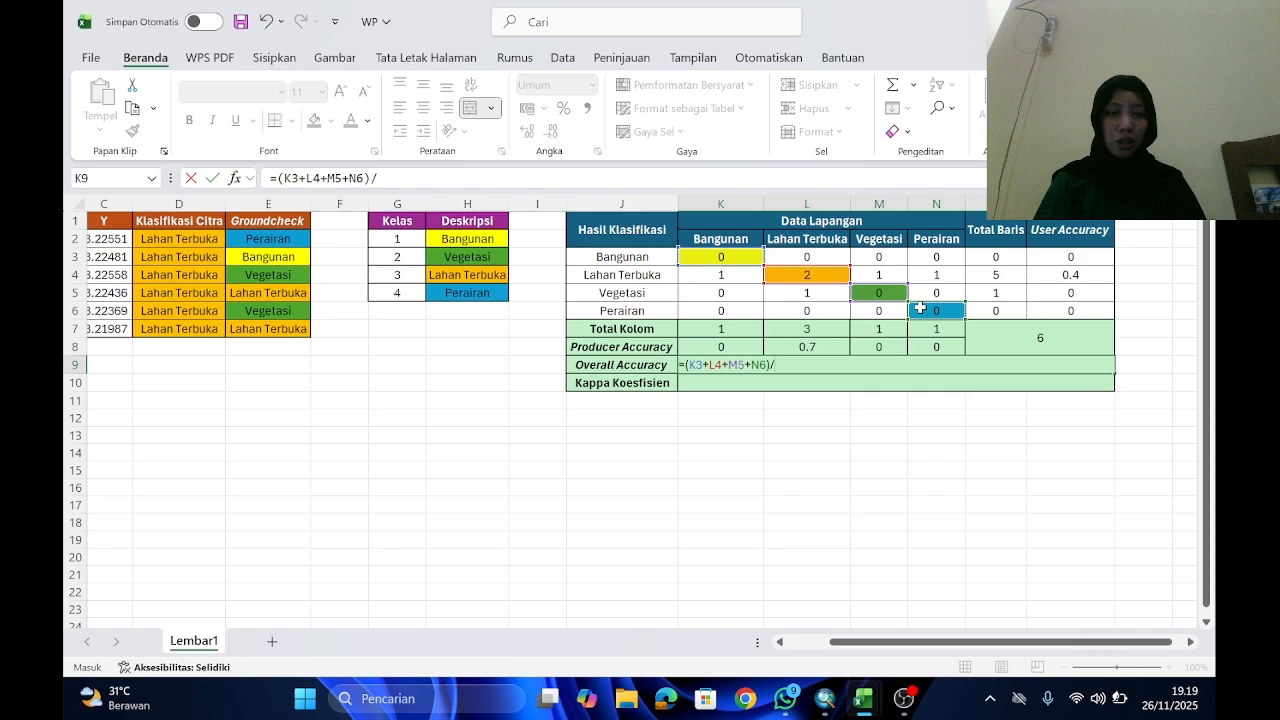
left_click(1030, 343)
key("Return")
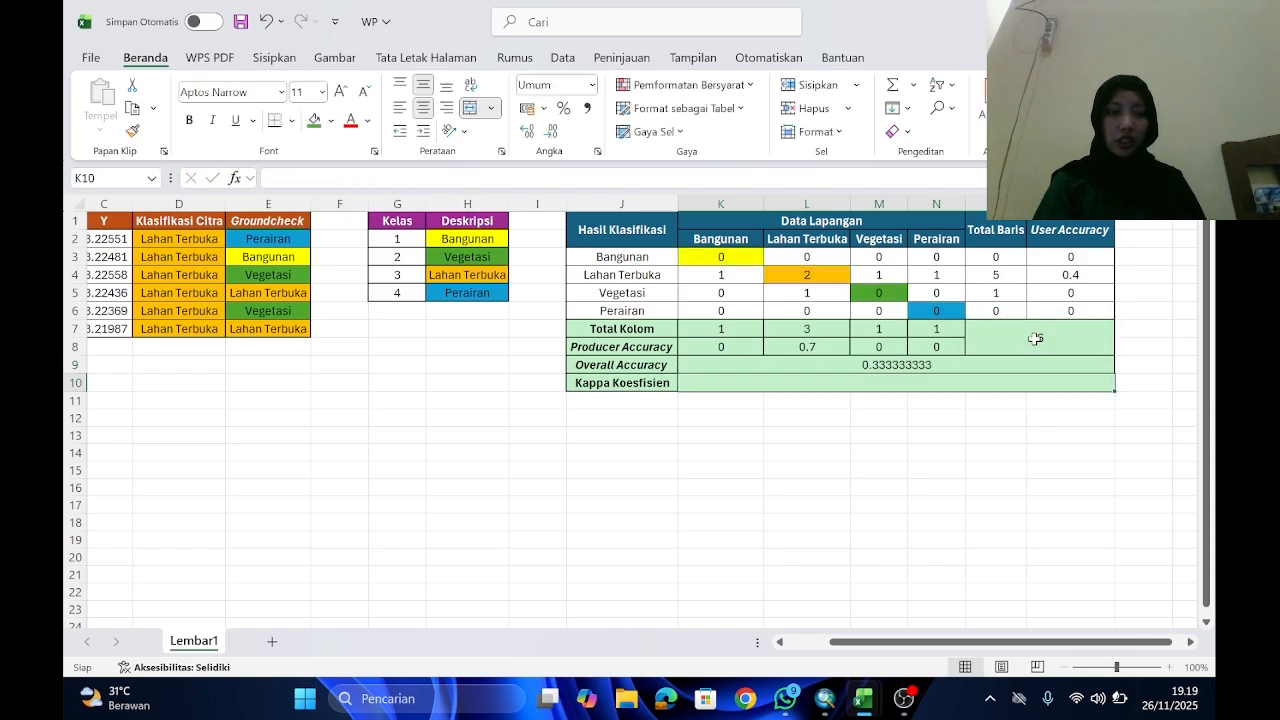
Step: Format the Overall Accuracy value in K9 as a number with 1 decimal place
left_click(928, 365)
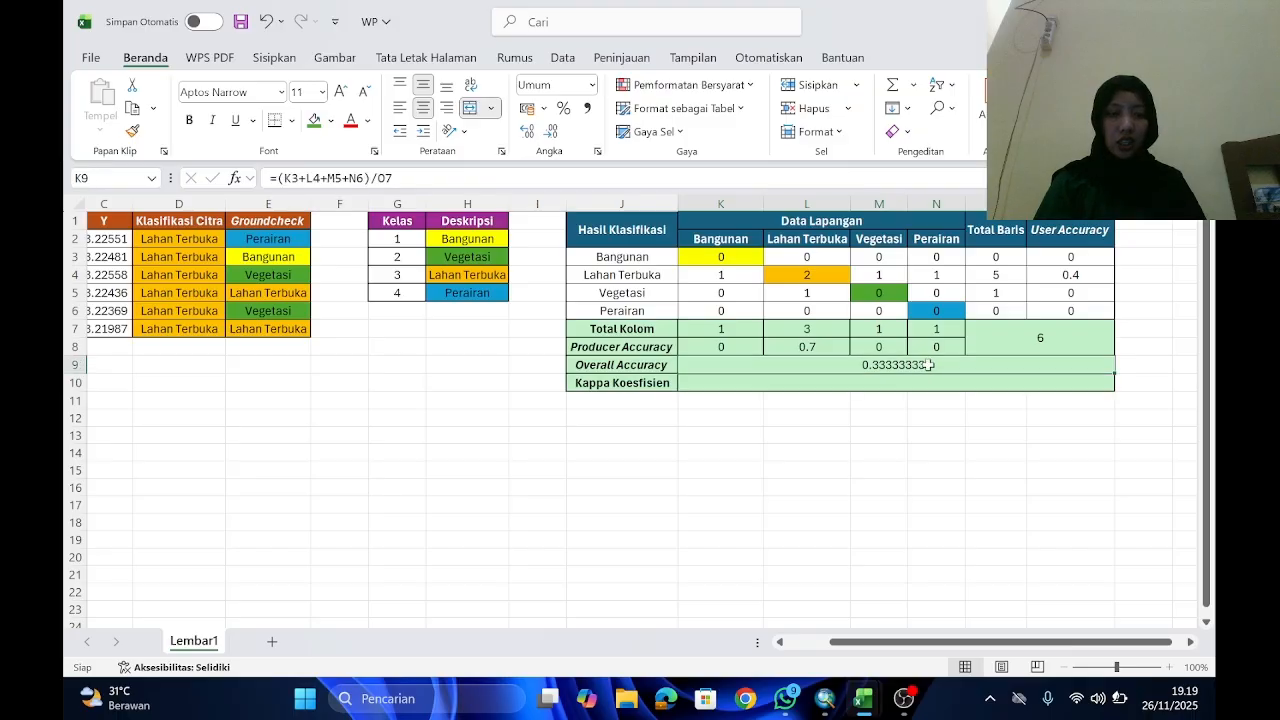
right_click(928, 365)
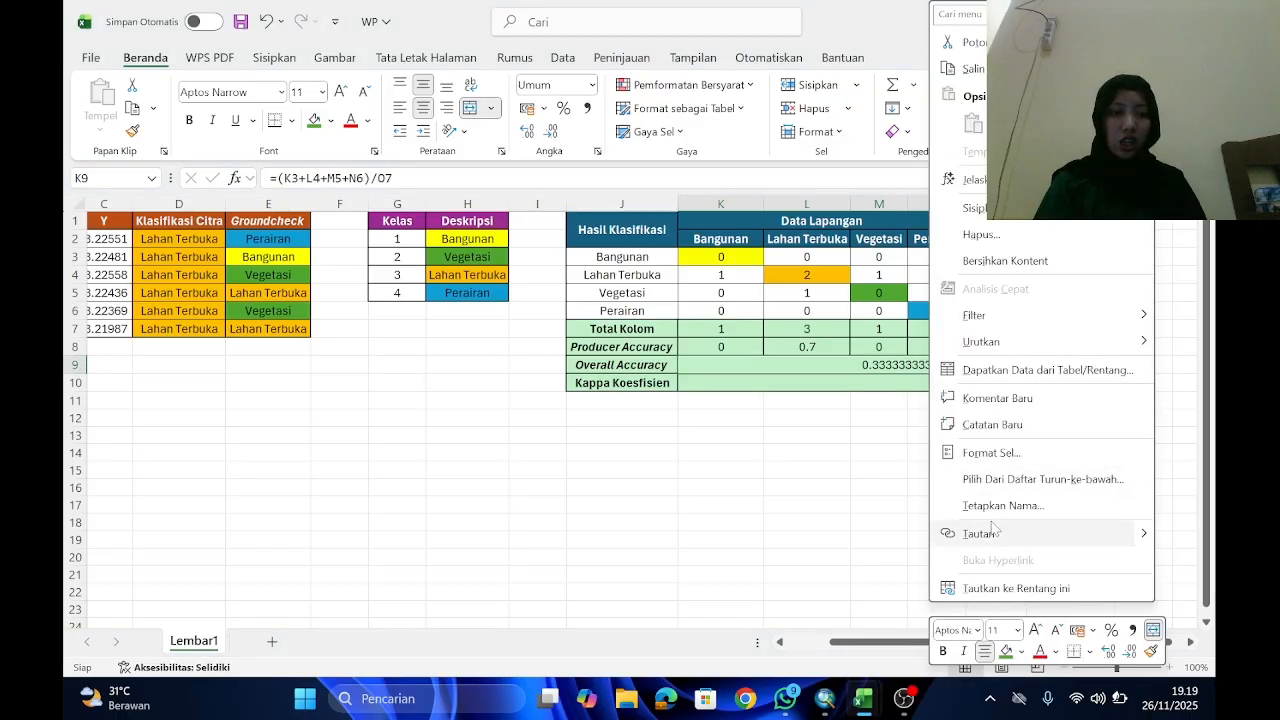
left_click(990, 452)
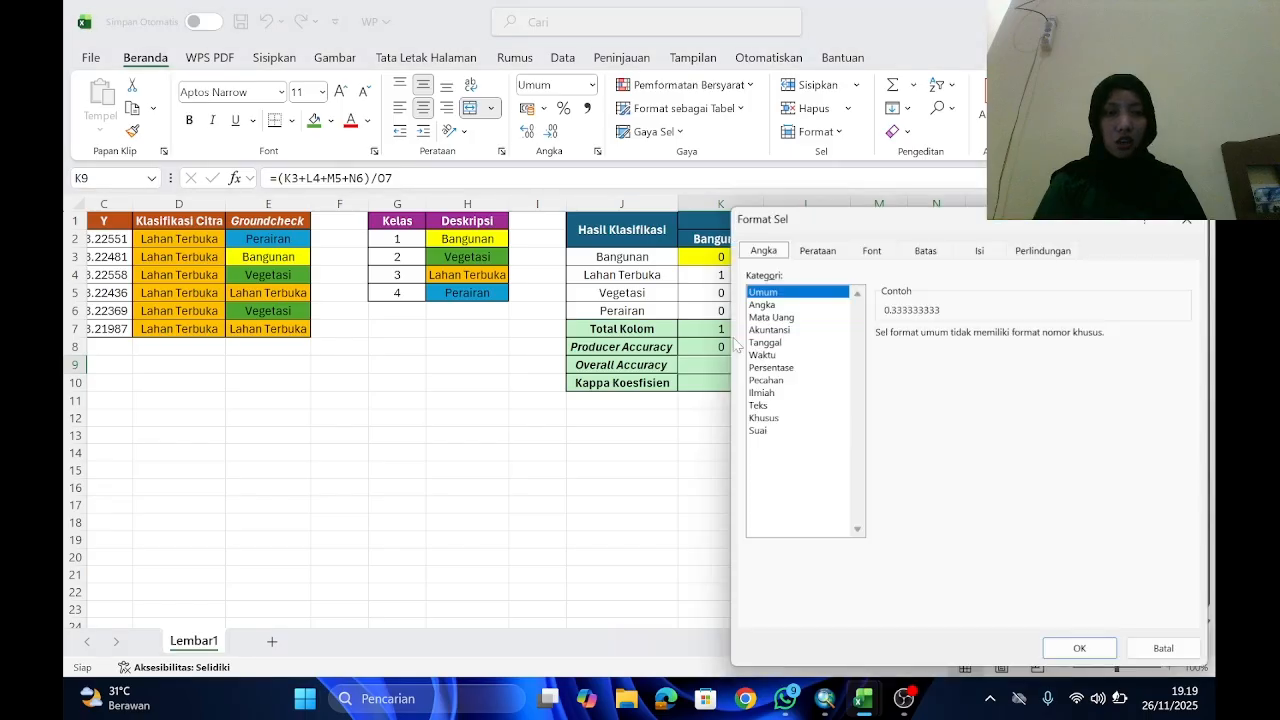
left_click(765, 305)
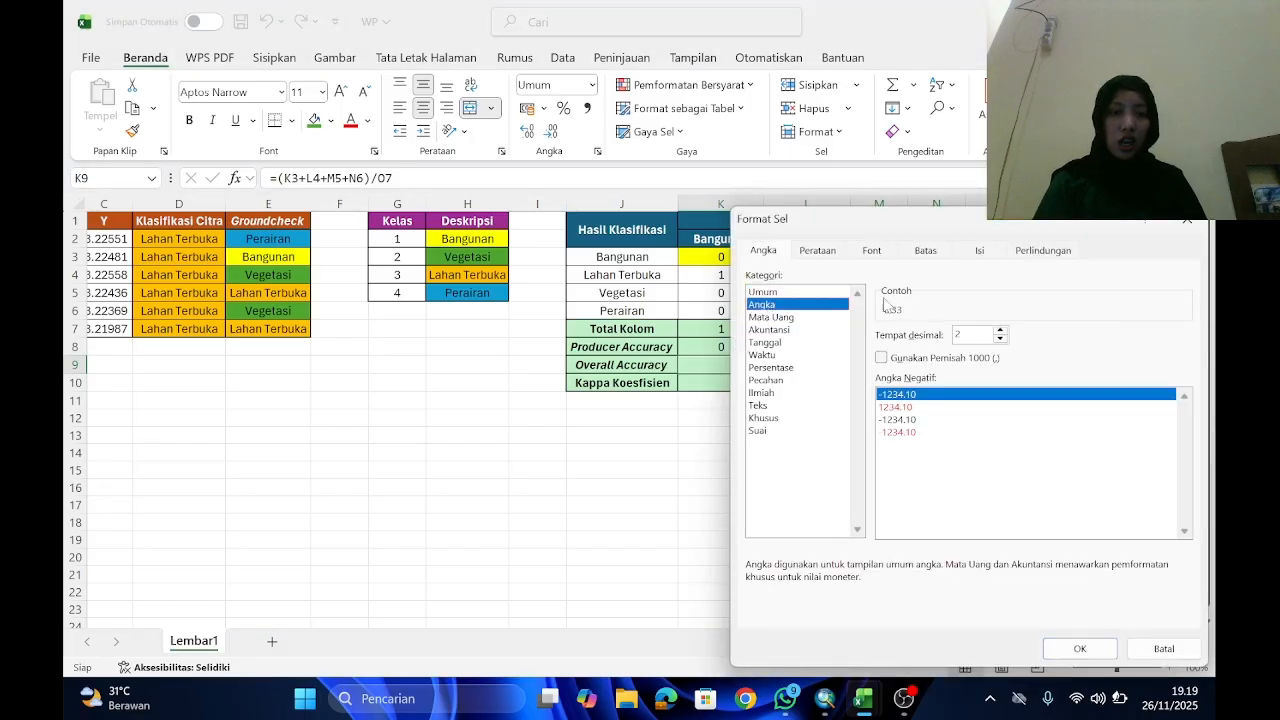
left_click(1000, 339)
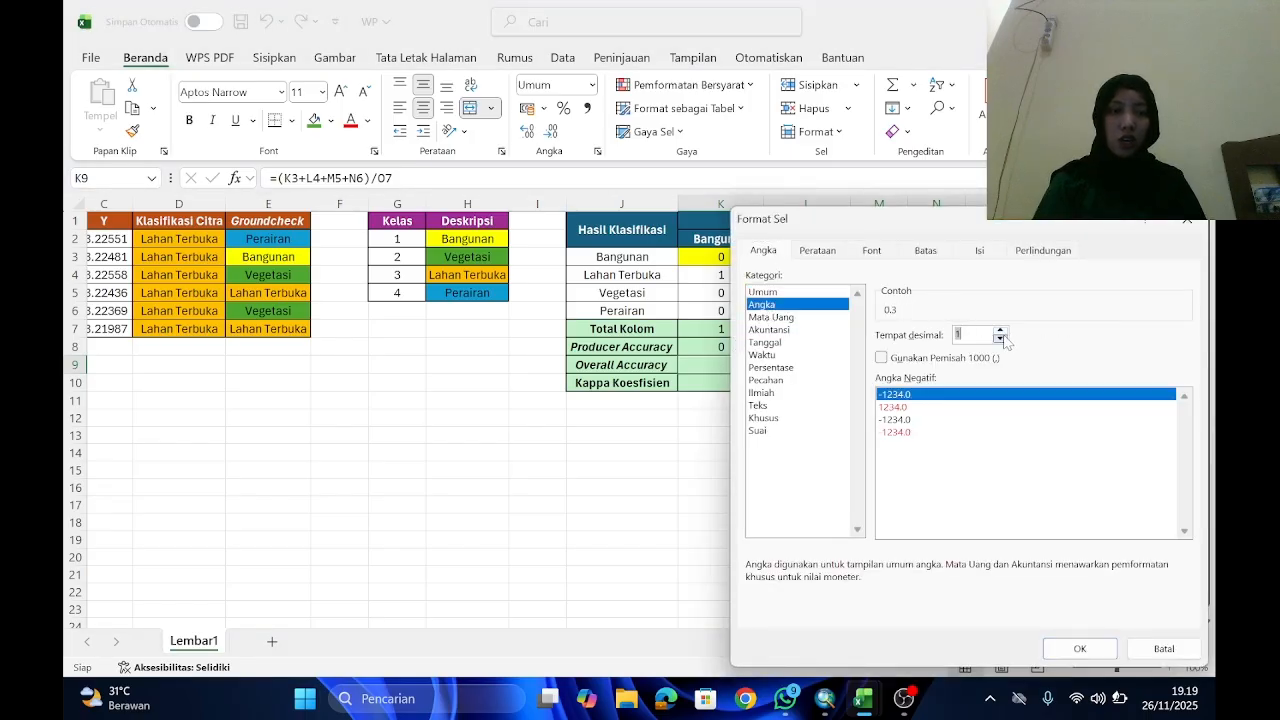
left_click(1062, 648)
left_click(912, 401)
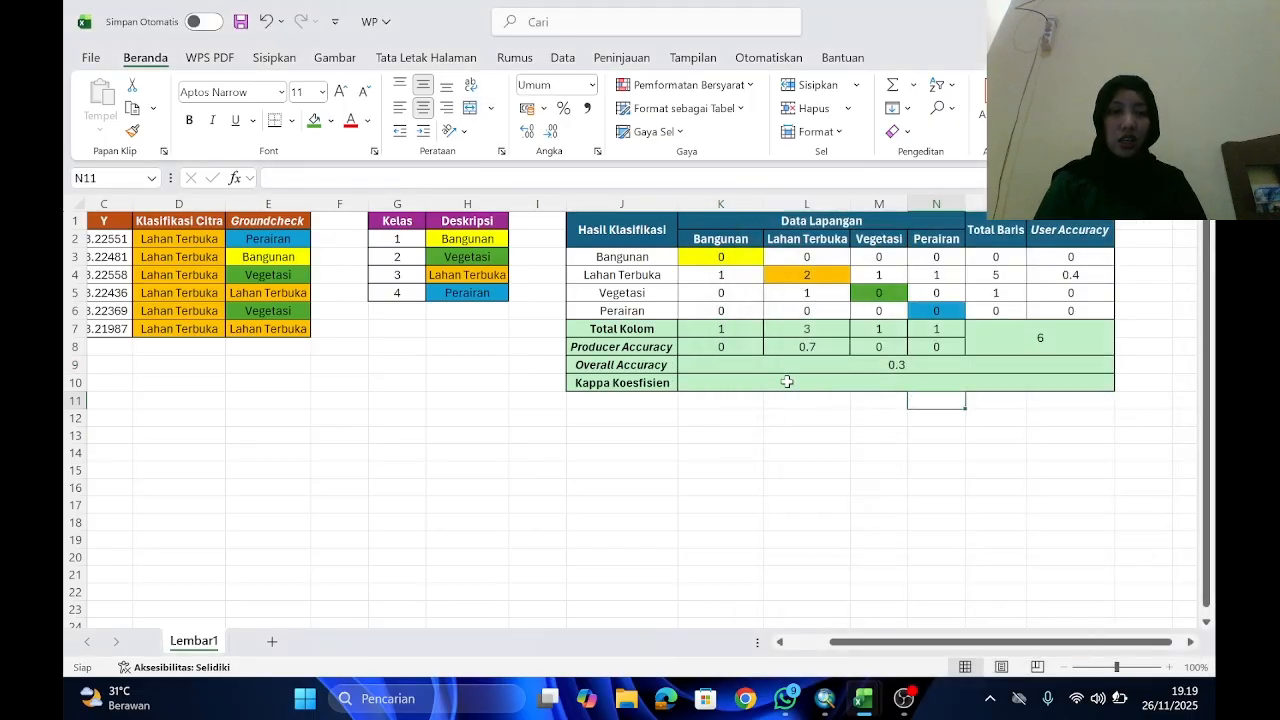
left_click(815, 350)
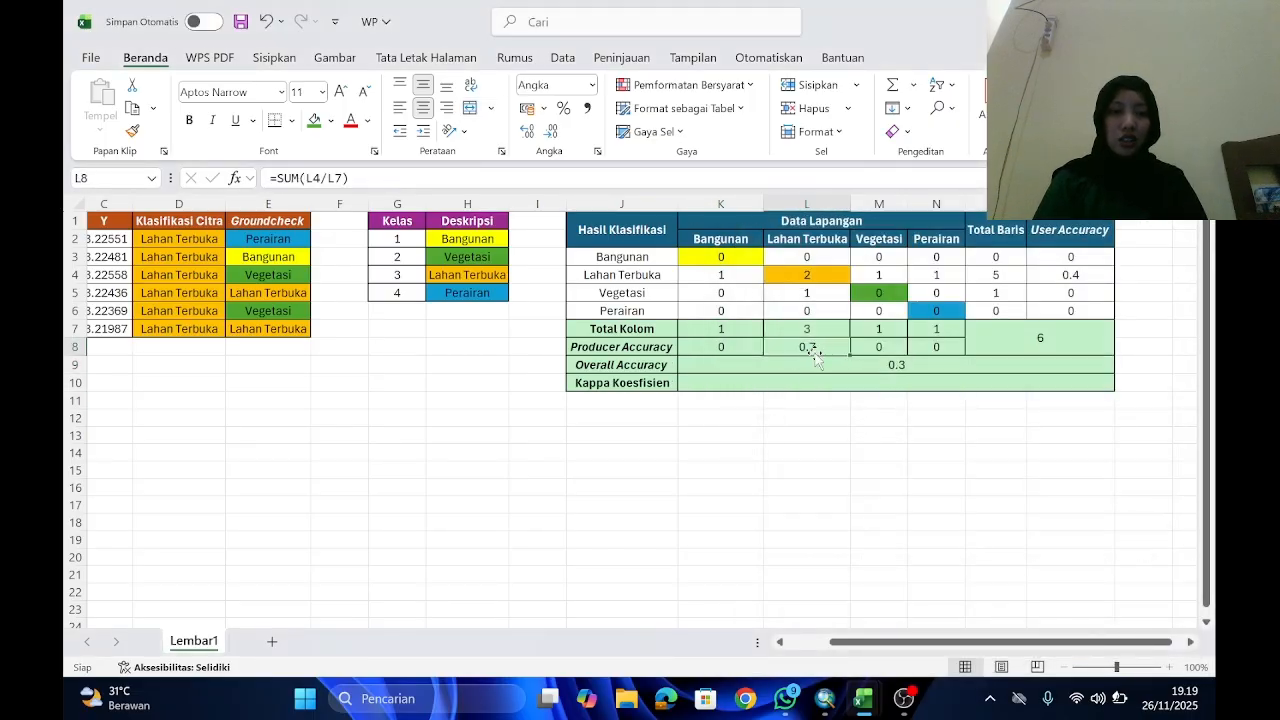
left_click(890, 365)
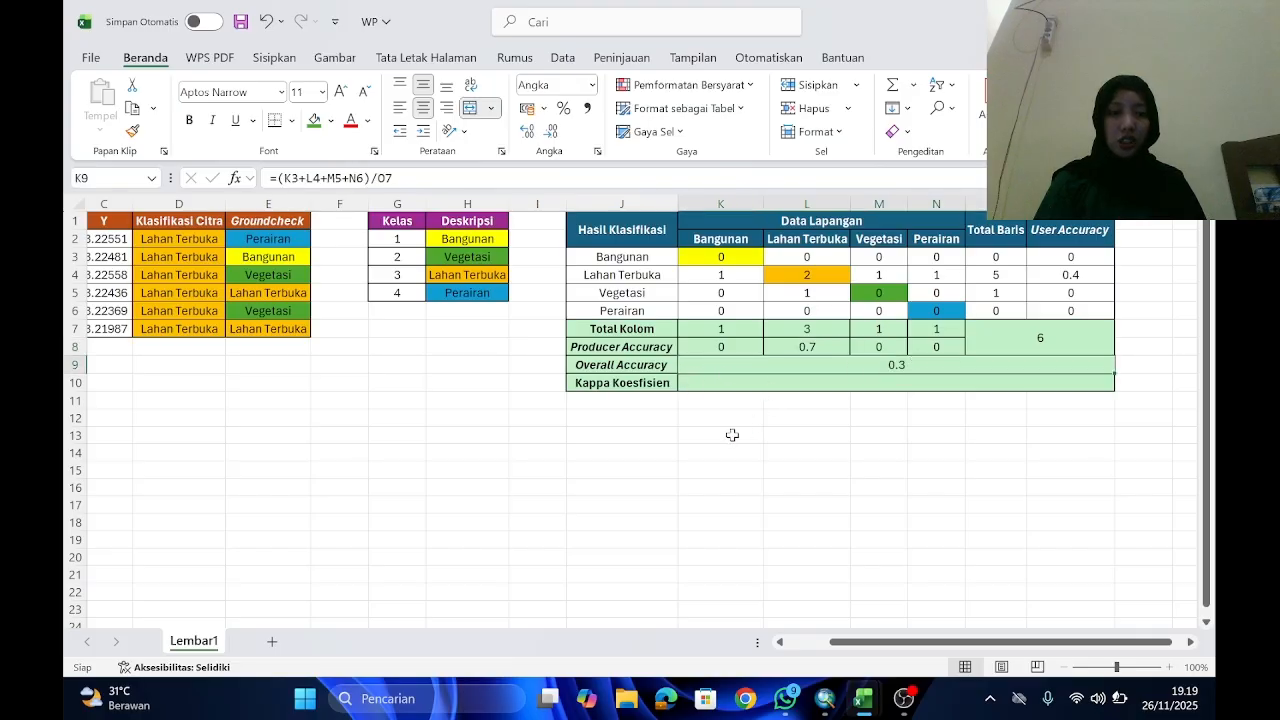
scroll(732, 435, "left", 3)
scroll(751, 409, "right", 2)
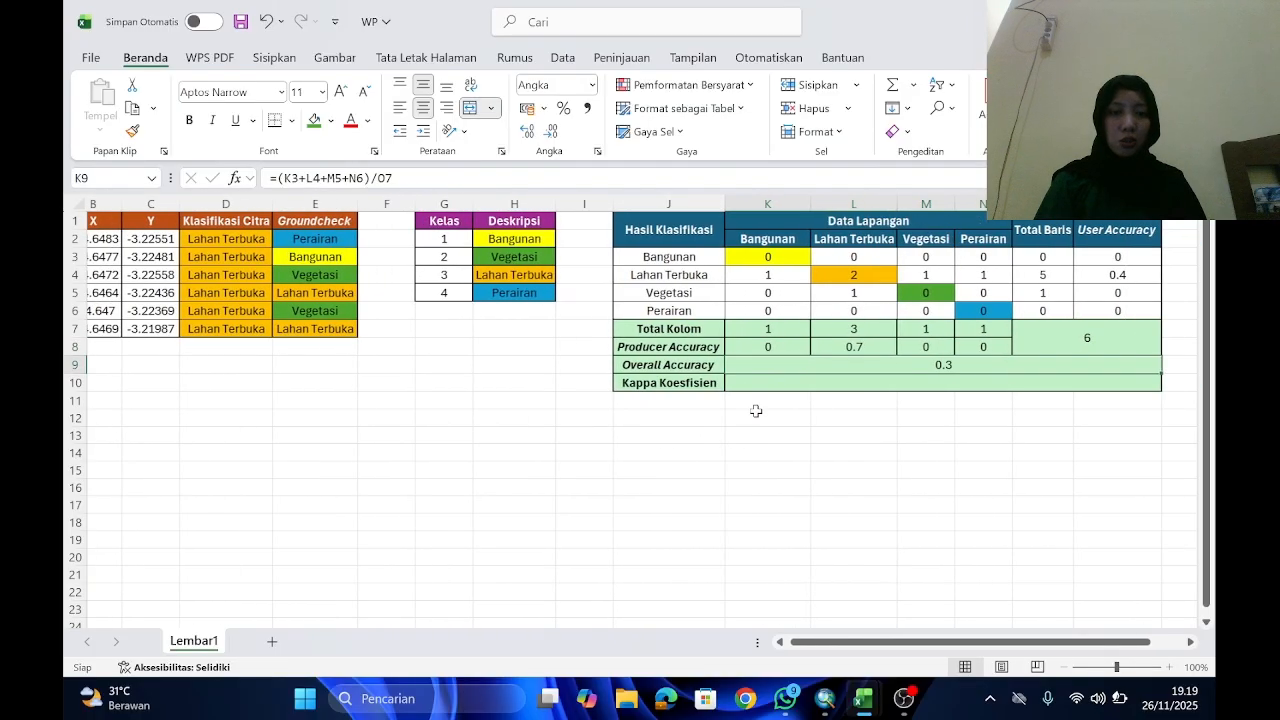
left_click(644, 388)
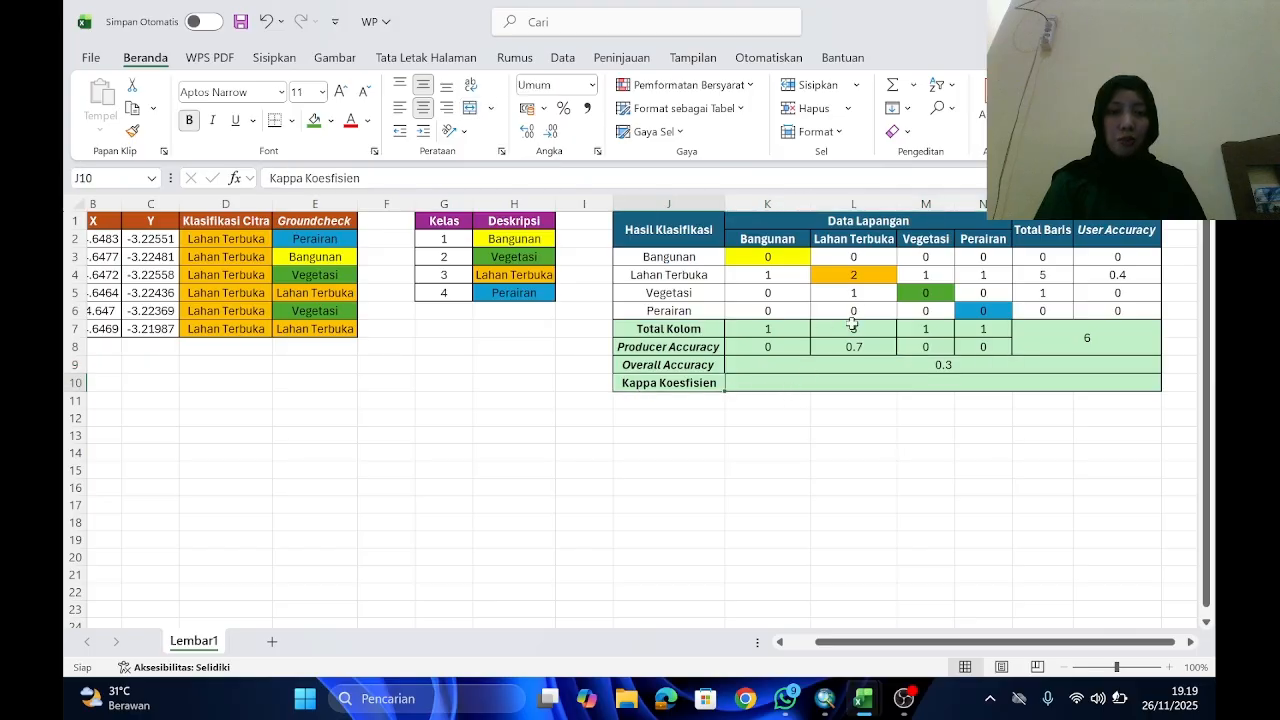
left_click(658, 404)
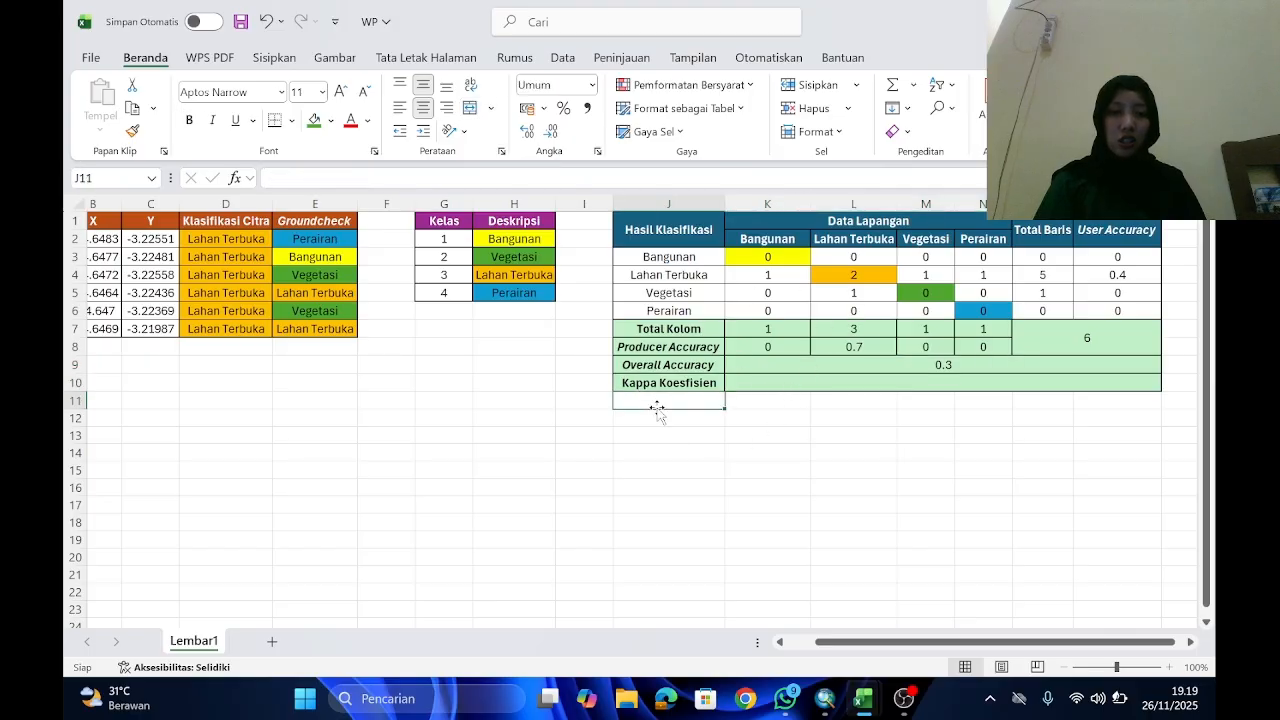
left_click(815, 424)
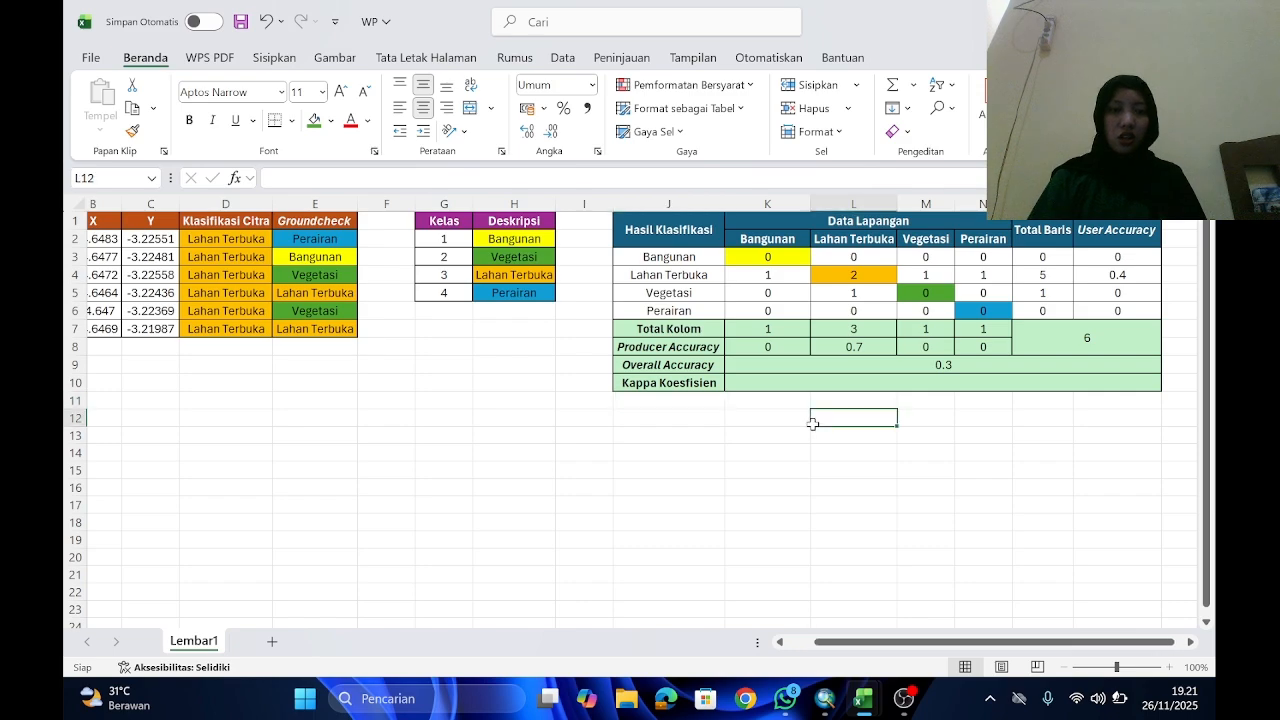
Step: Calculate the sum of the column-total and row-total products in J11 with the formula =(K7*O3)+(L7*O4)+(M7*O5)+(N7*O6)
left_click(689, 404)
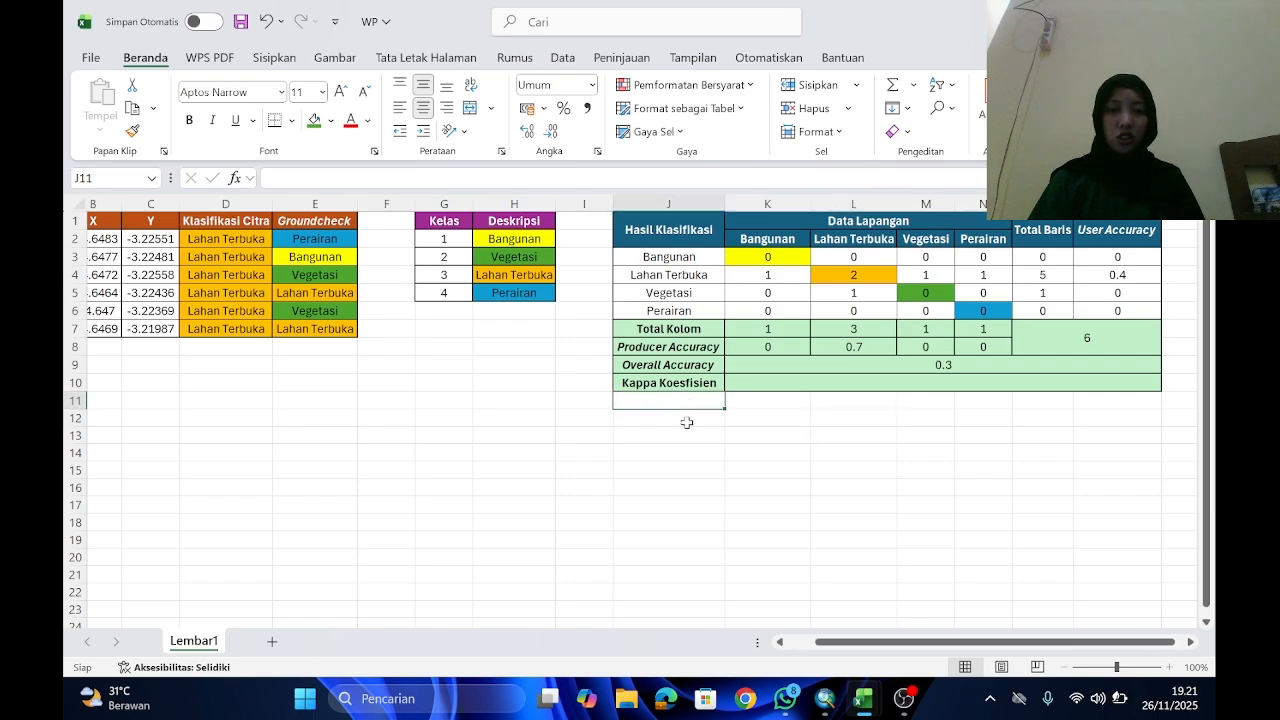
type("=")
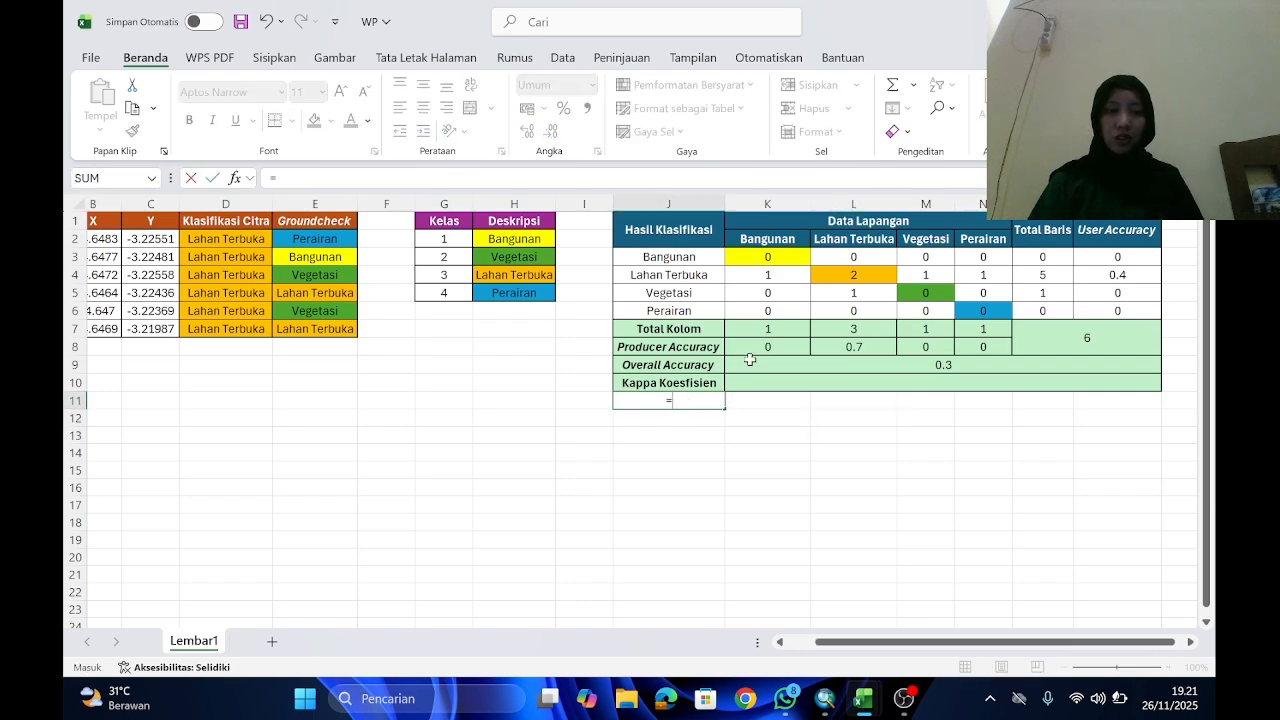
type("(")
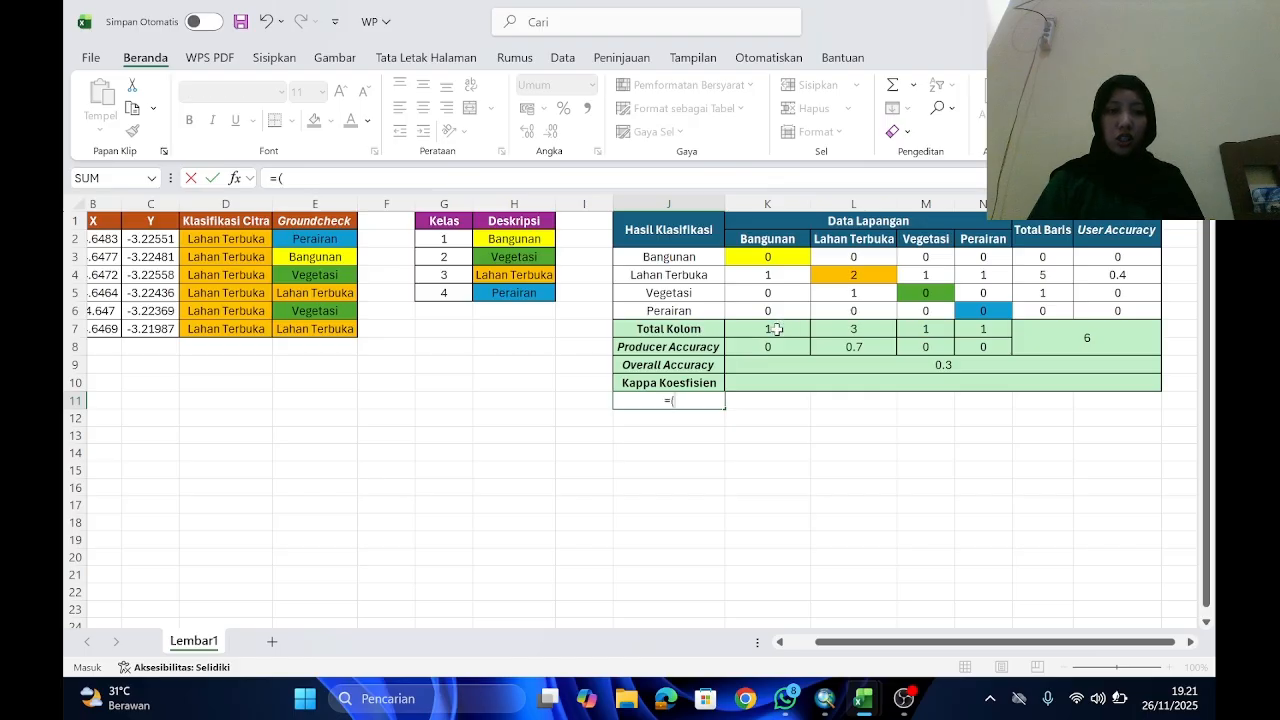
left_click(774, 331)
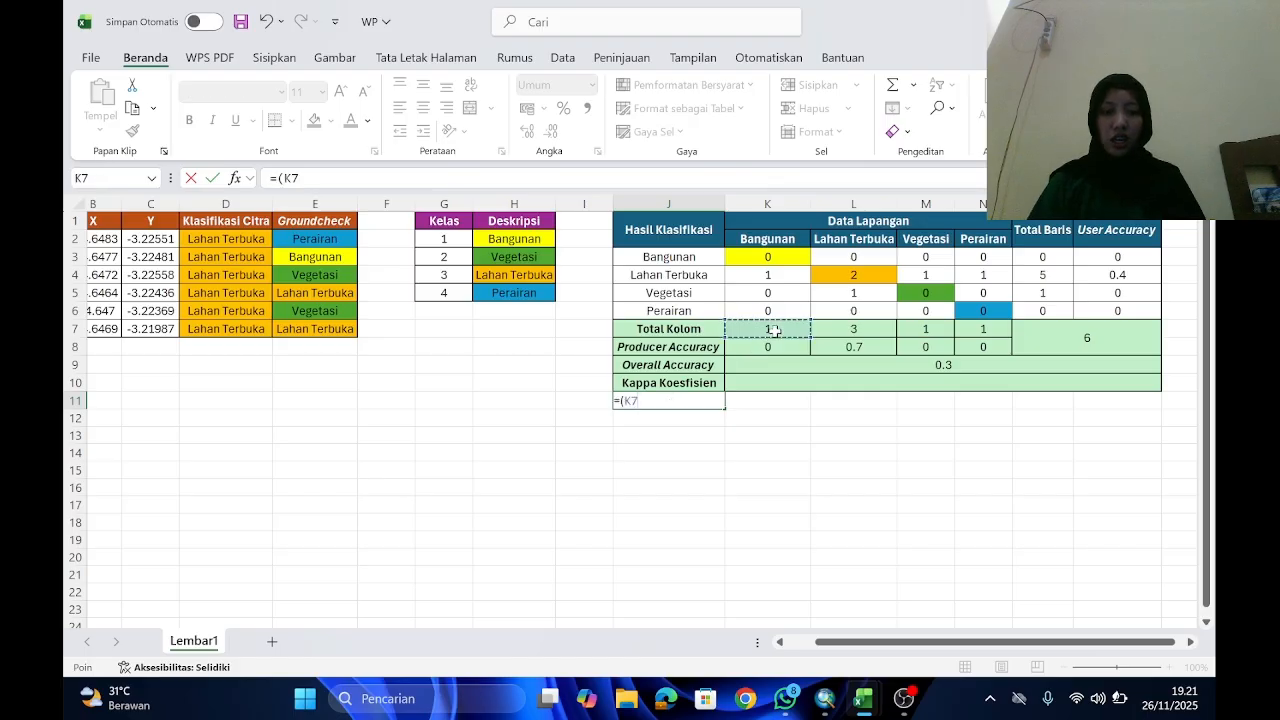
type("*")
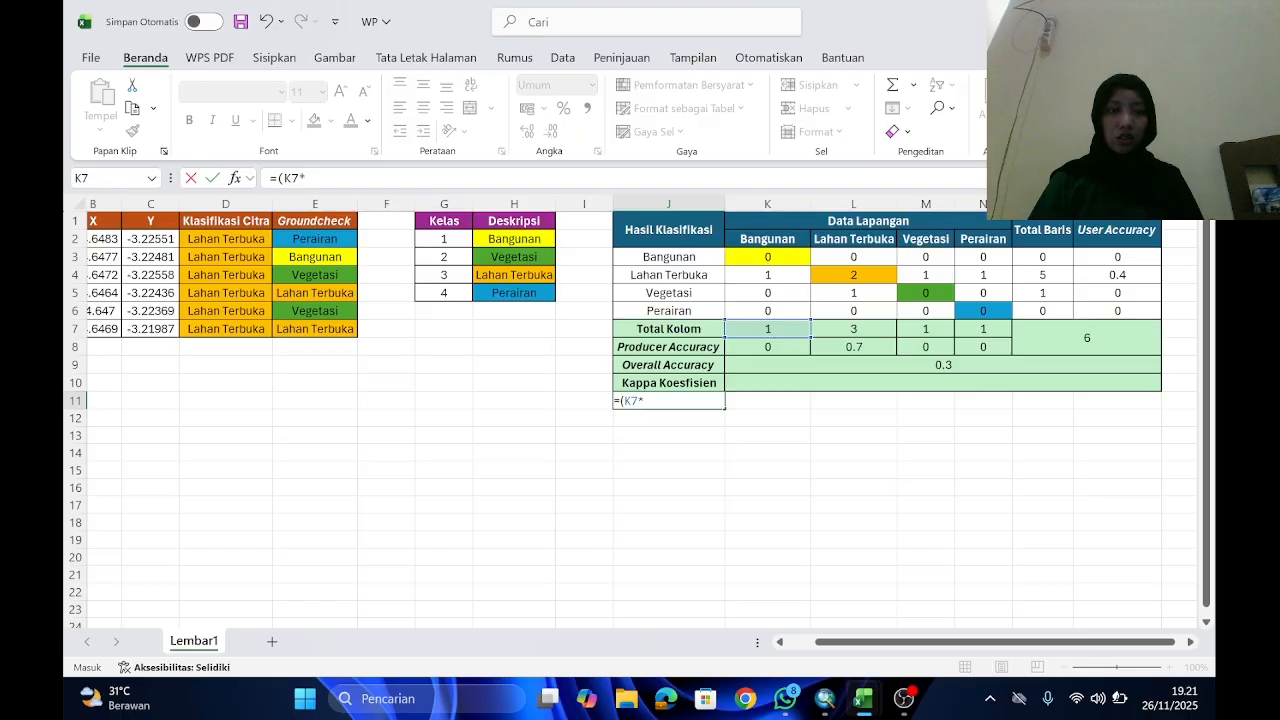
left_click(1042, 256)
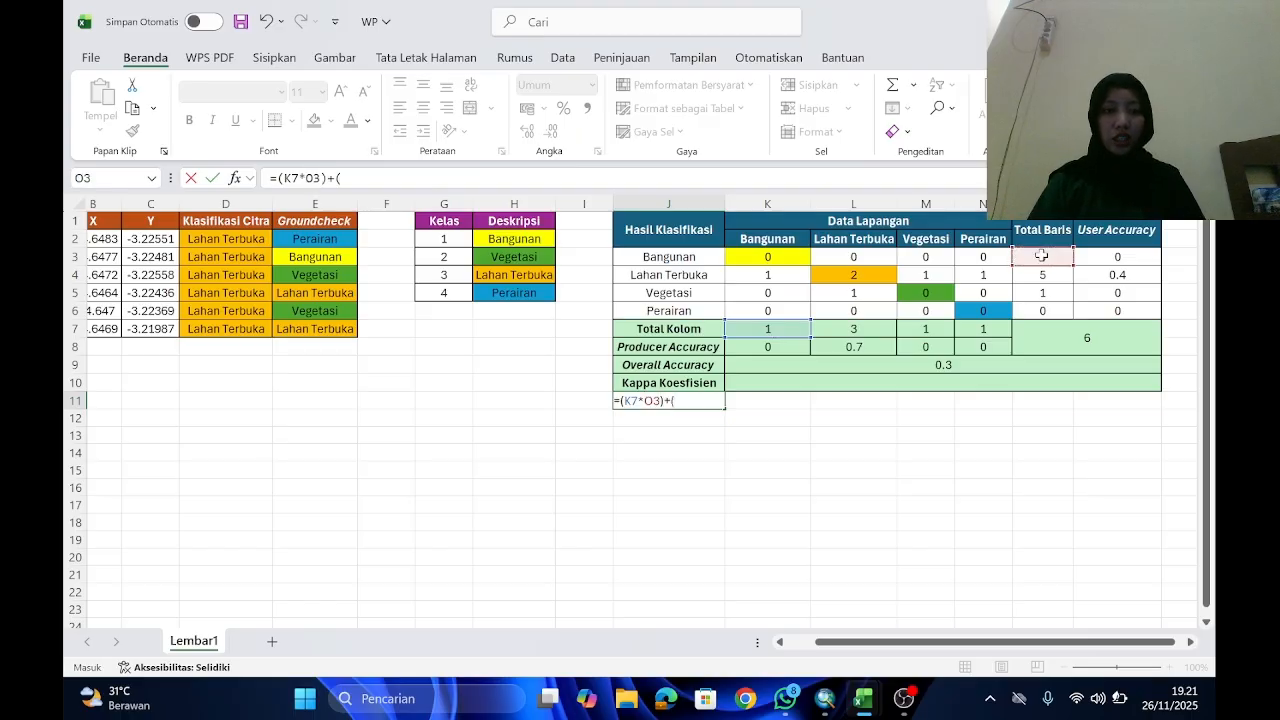
left_click(848, 328)
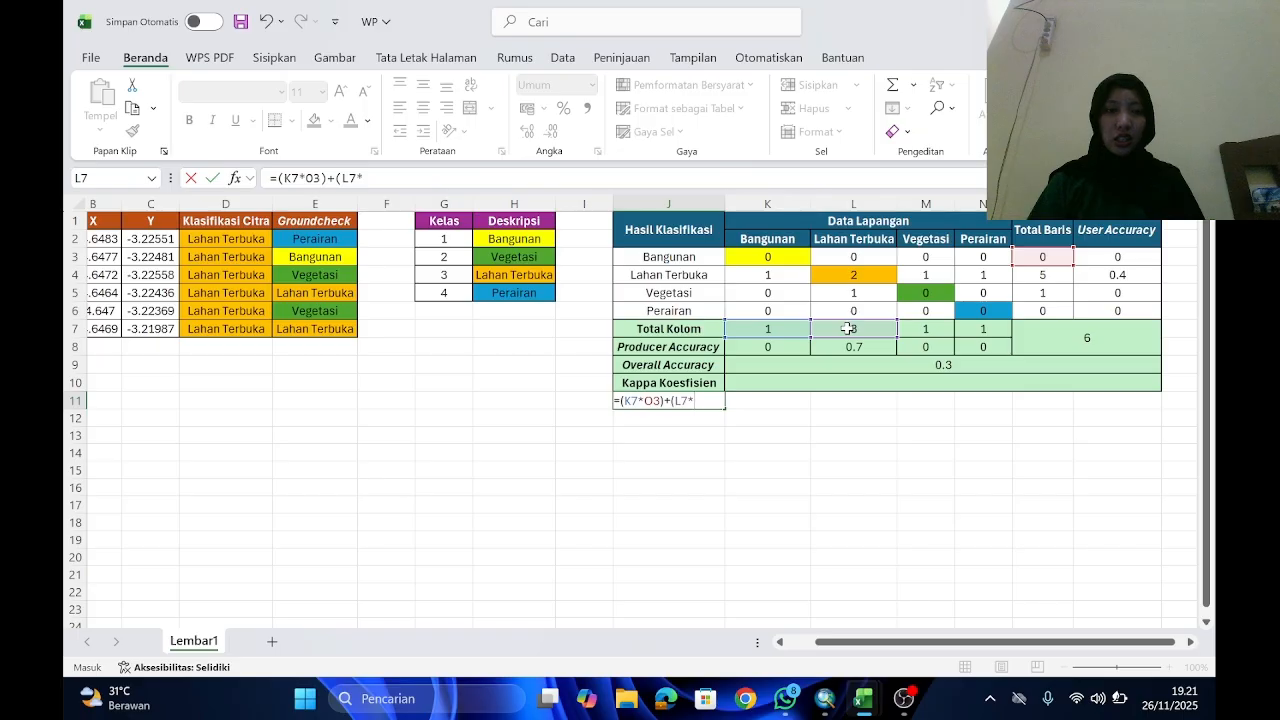
left_click(1043, 276)
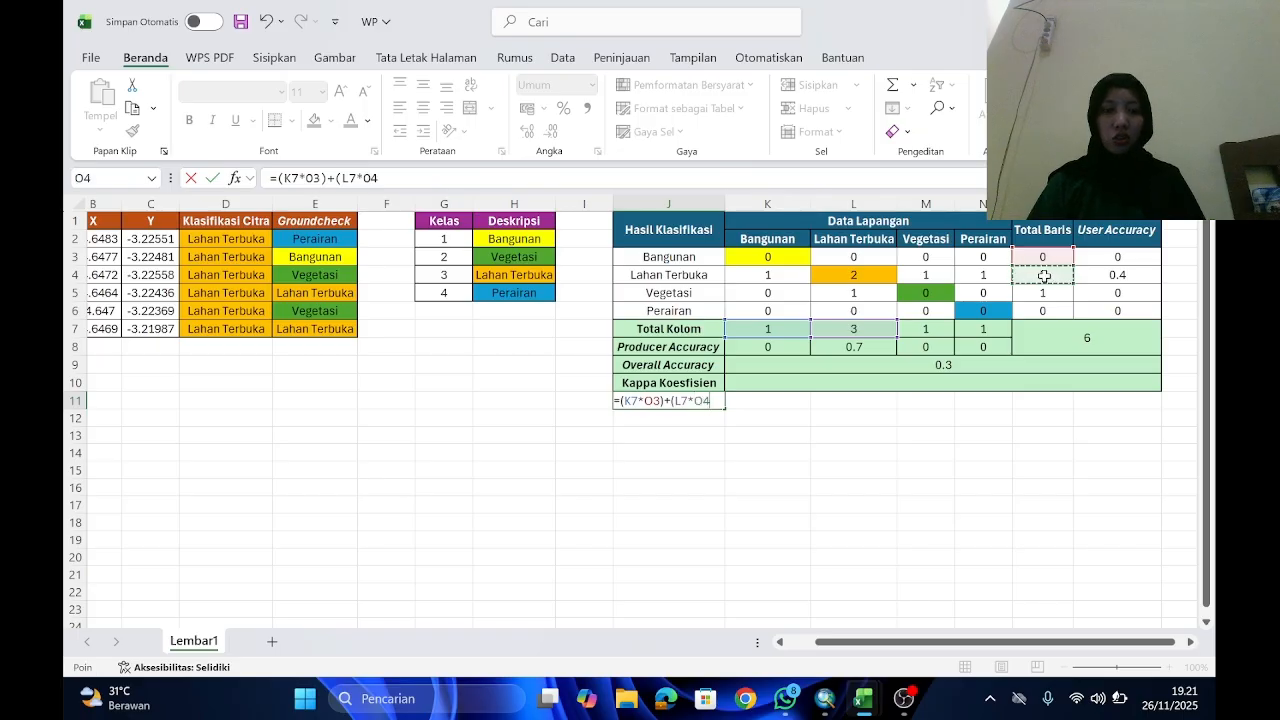
type(")+(")
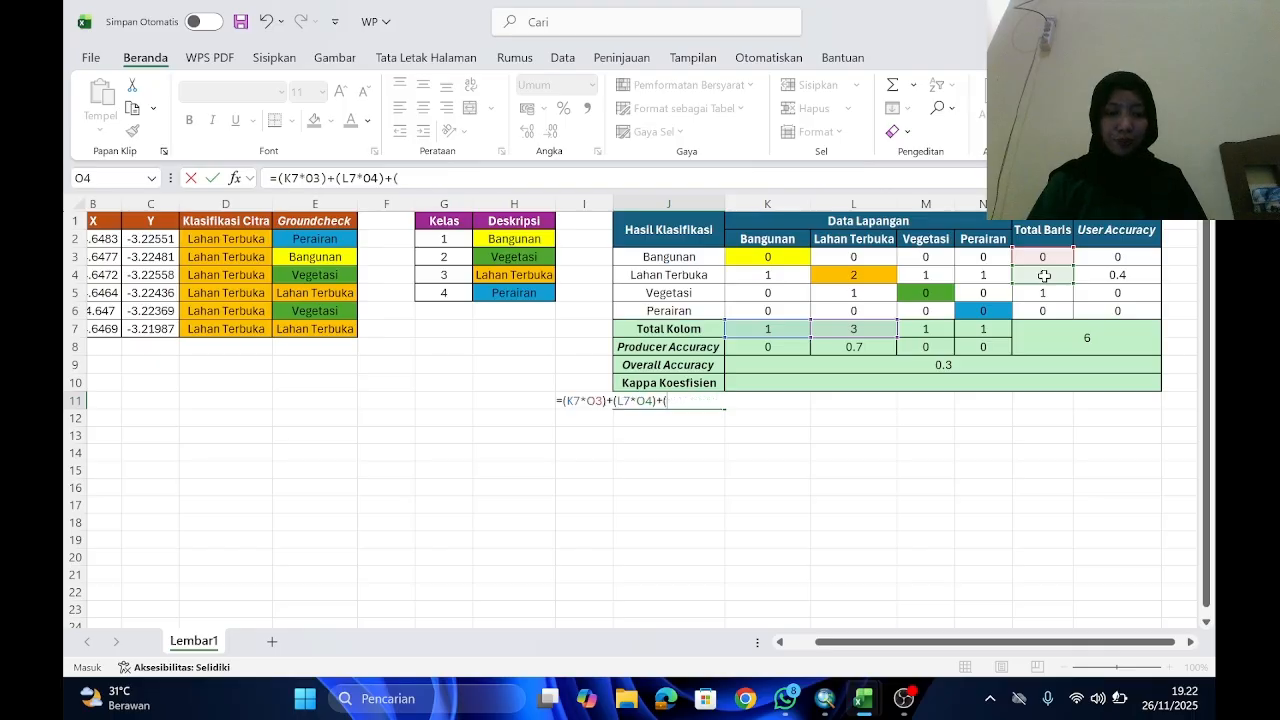
left_click(925, 328)
type("*")
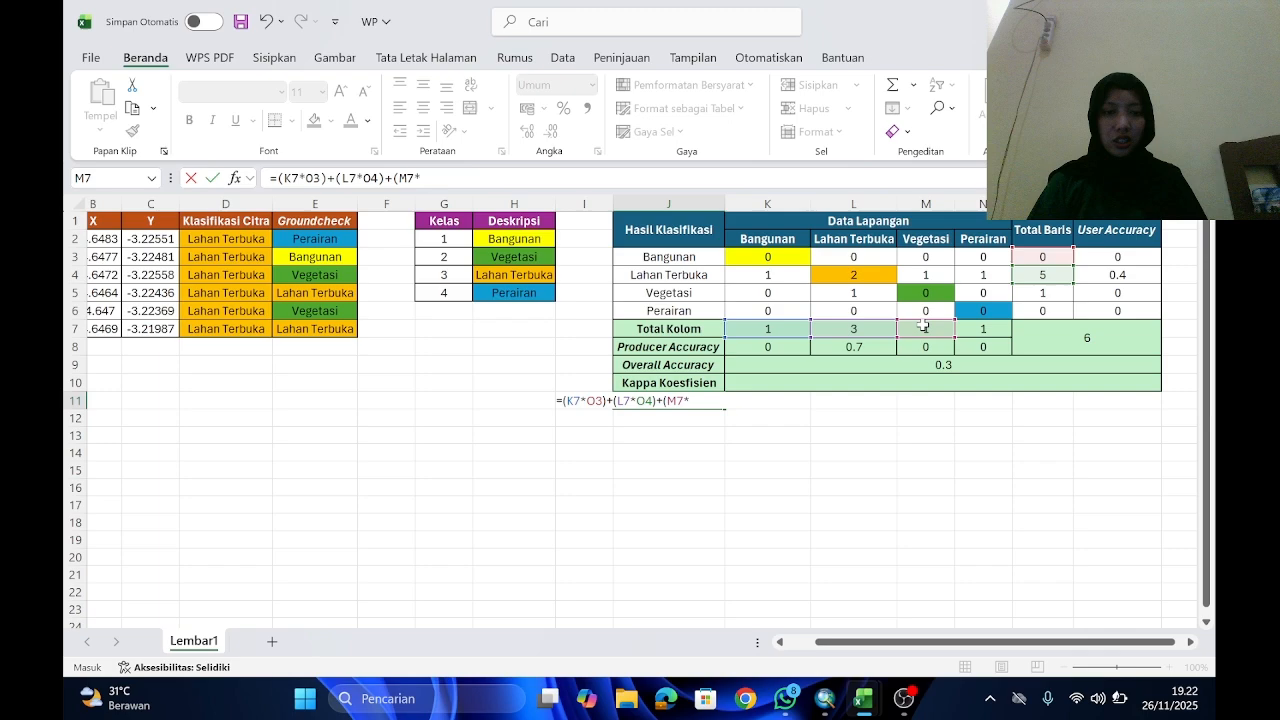
left_click(1033, 293)
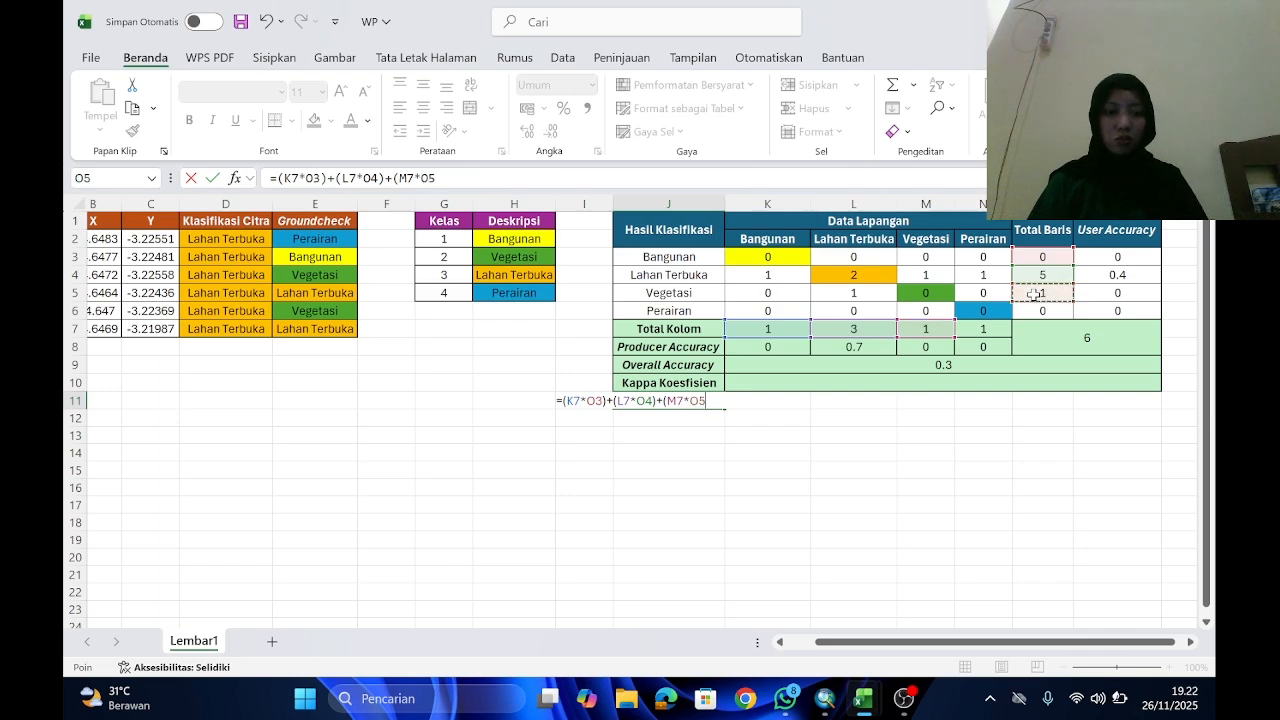
type(")+(")
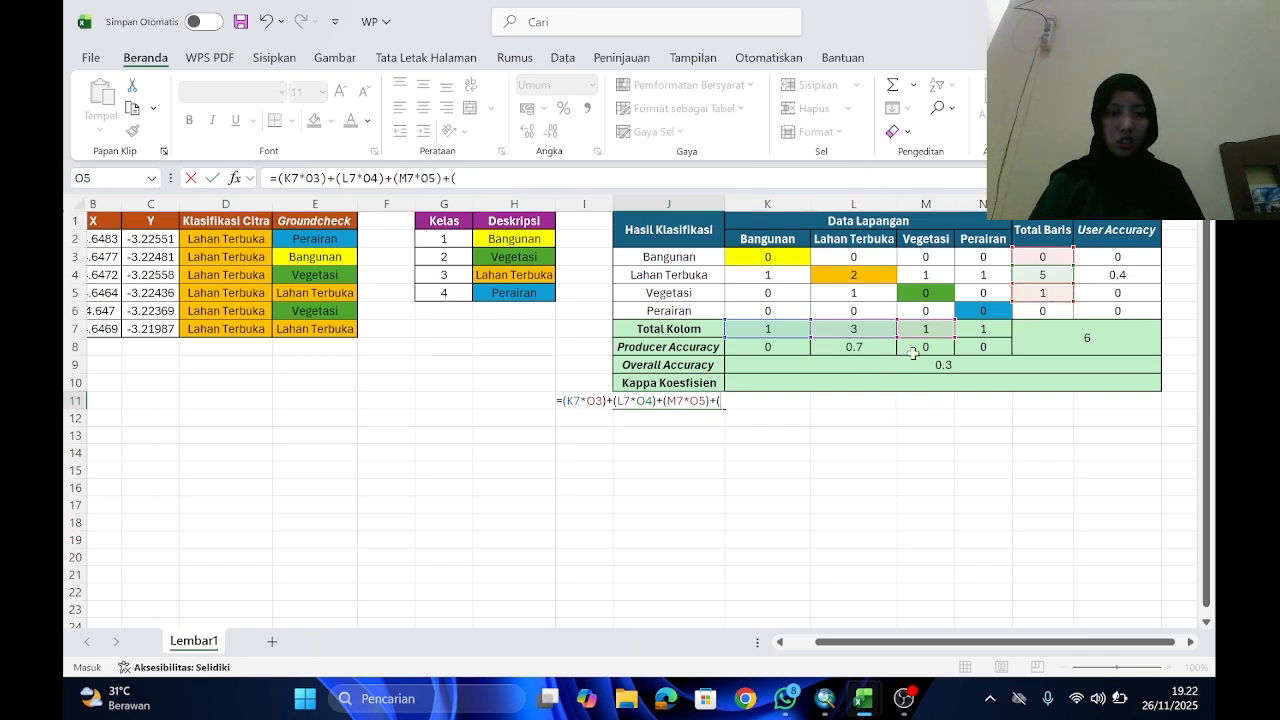
left_click(972, 330)
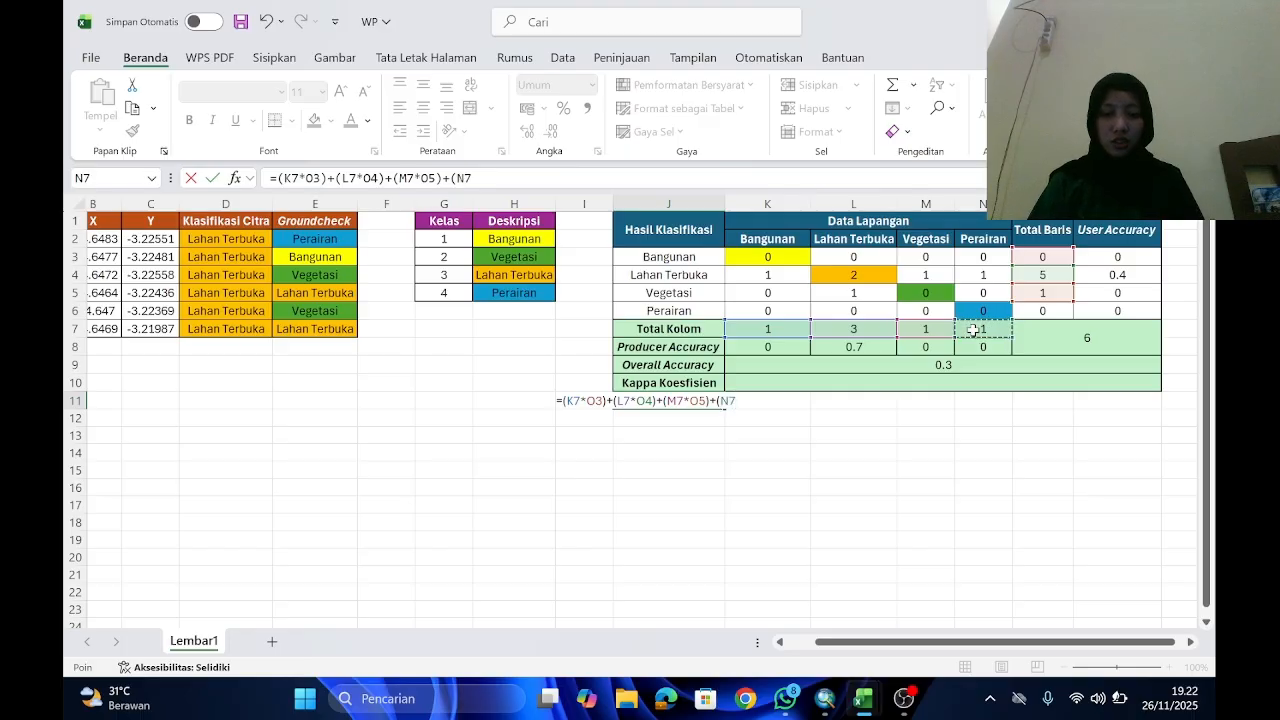
type("*")
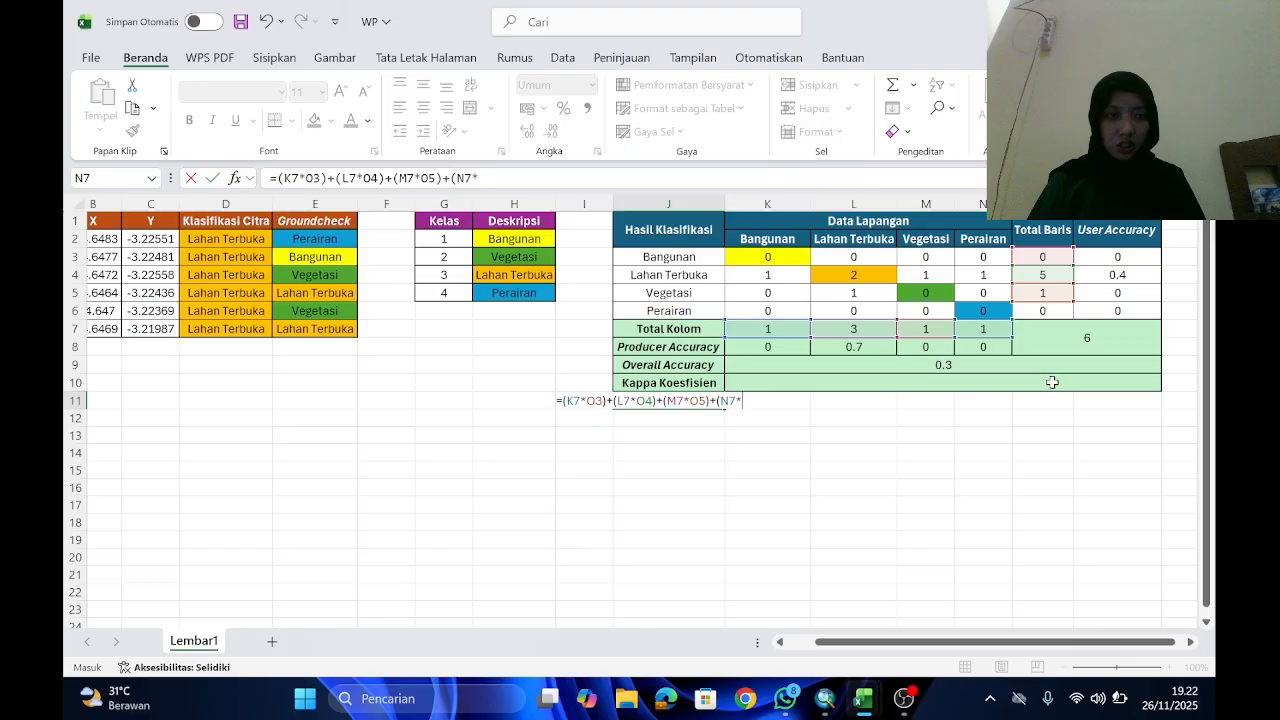
left_click(1061, 311)
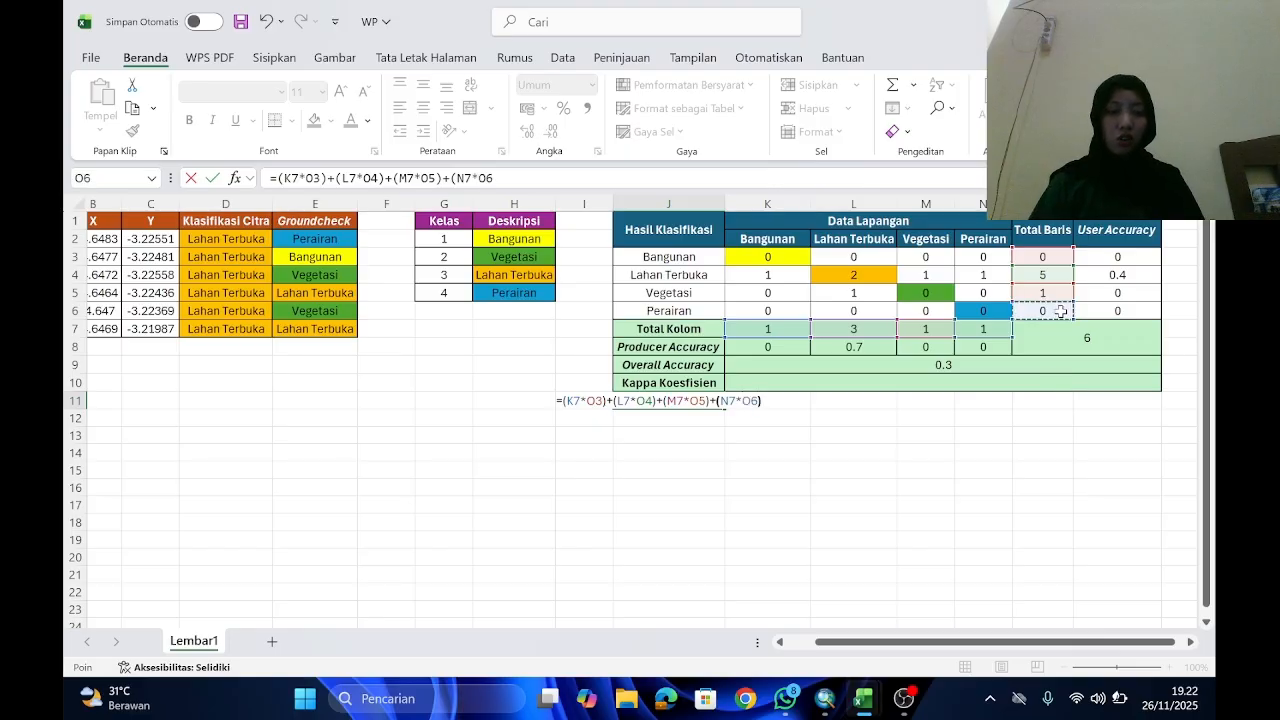
key("Return")
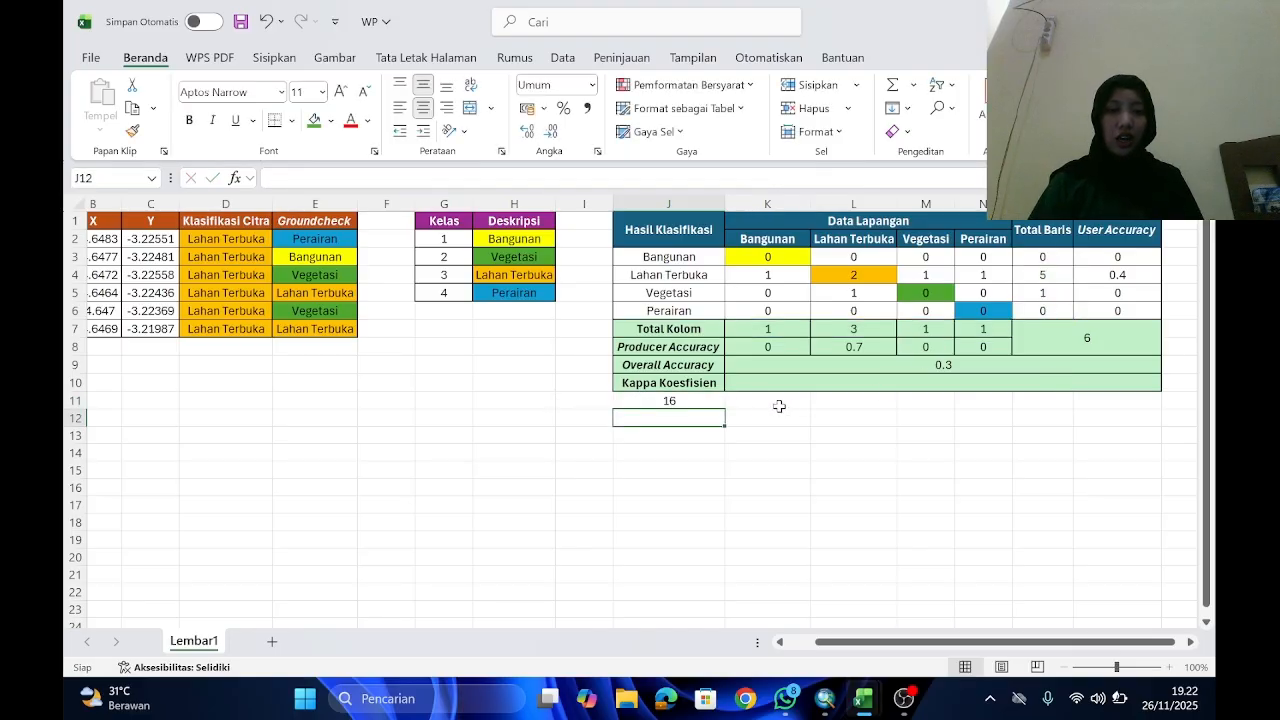
left_click(673, 400)
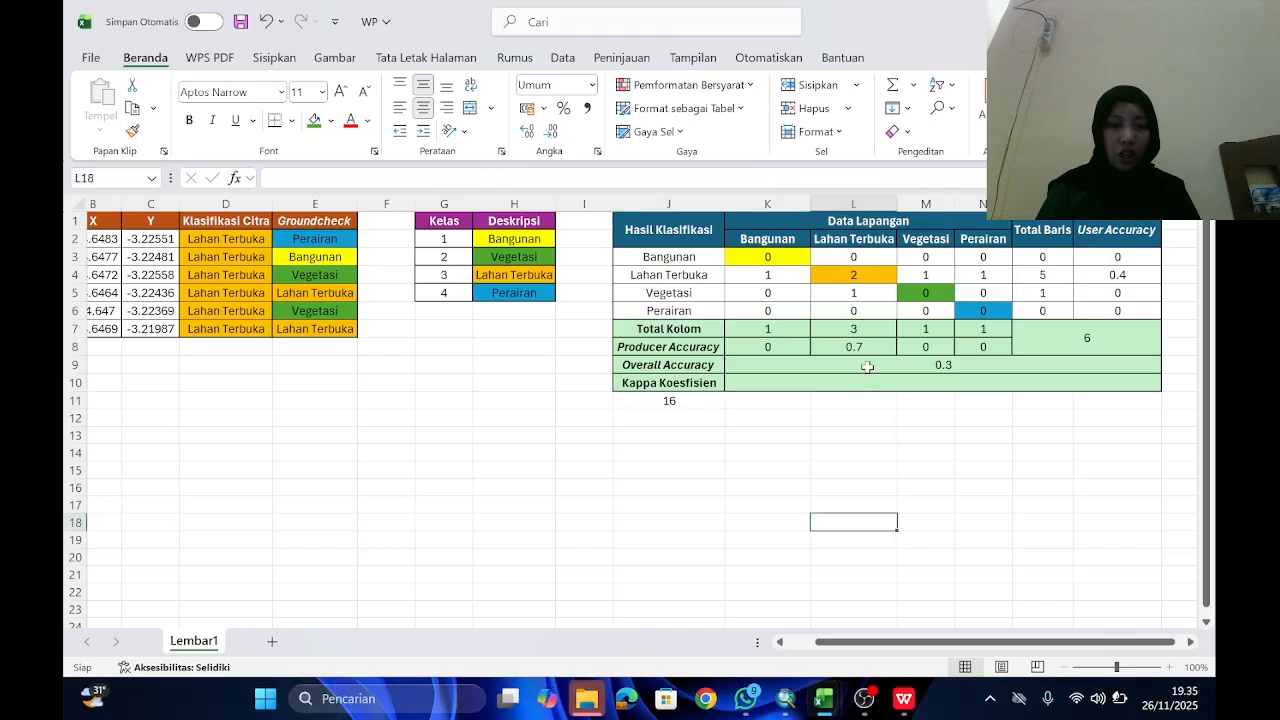
Step: Calculate the Kappa Koesfisien in K10 with the formula =(O7*(SUM(K3+L4+M5+N6))-J11)/(O7^2-J11)
left_click(868, 366)
left_click(835, 381)
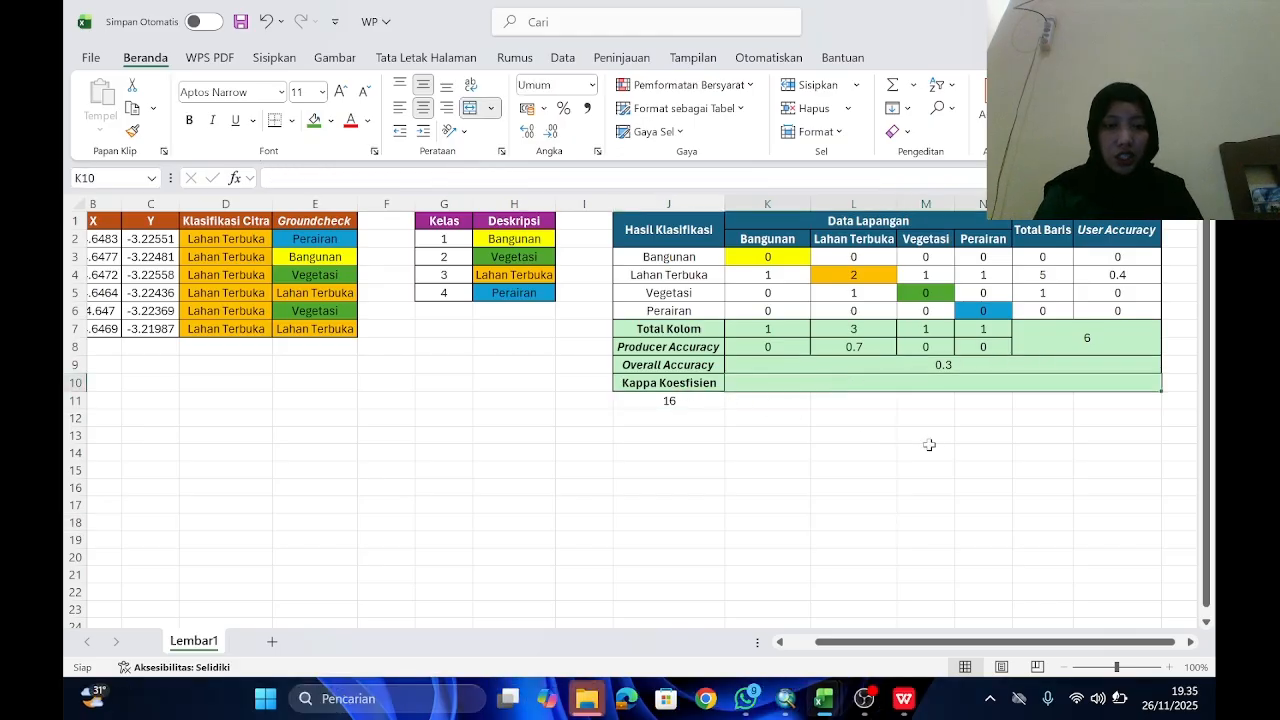
type("=")
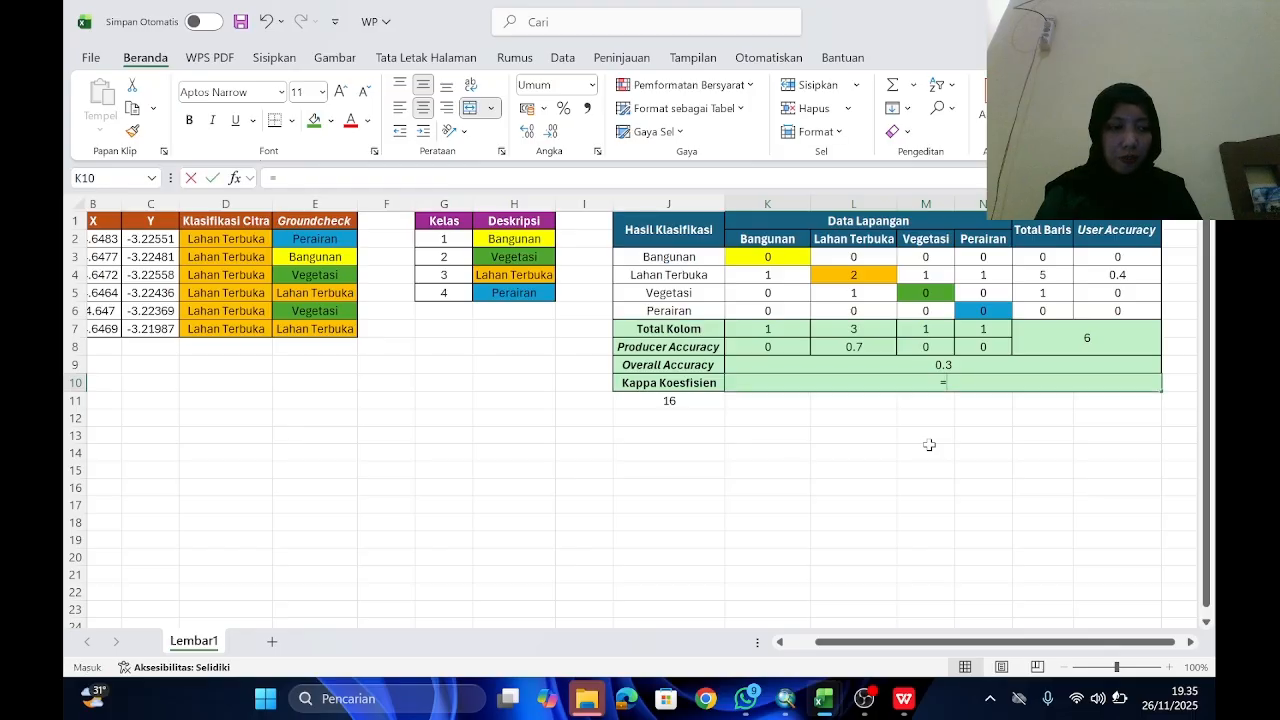
type("(")
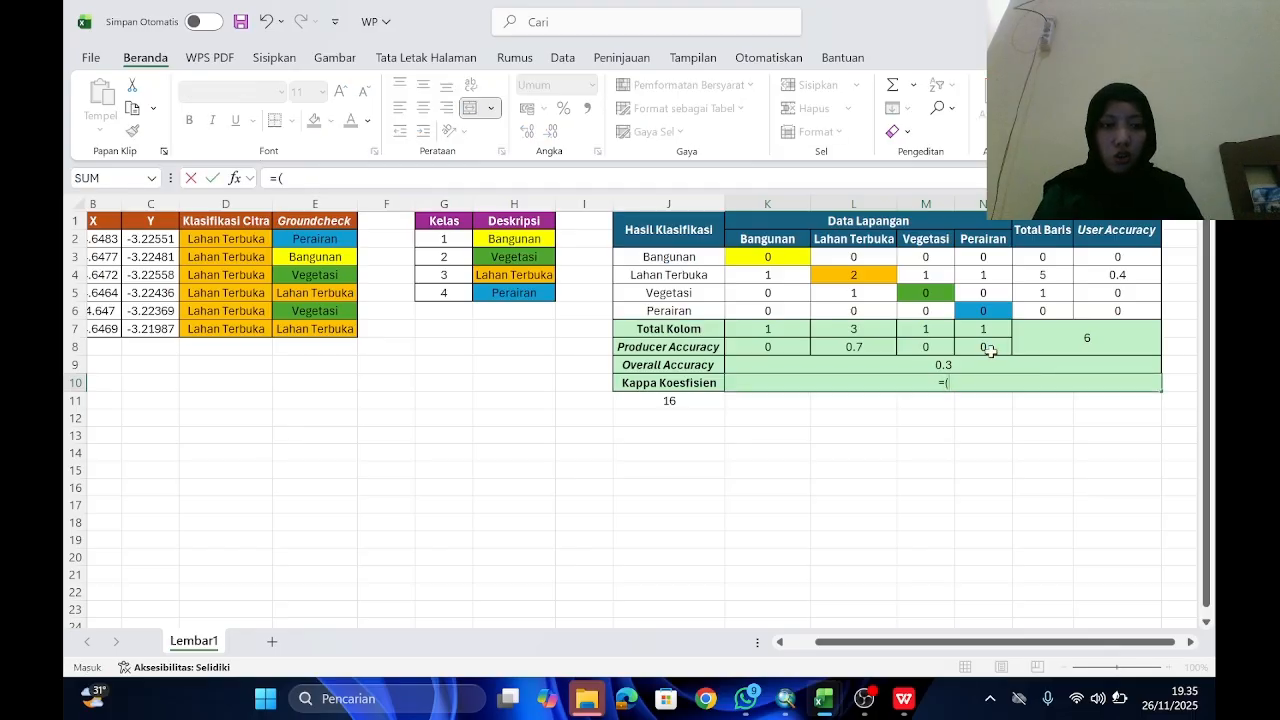
left_click(1075, 329)
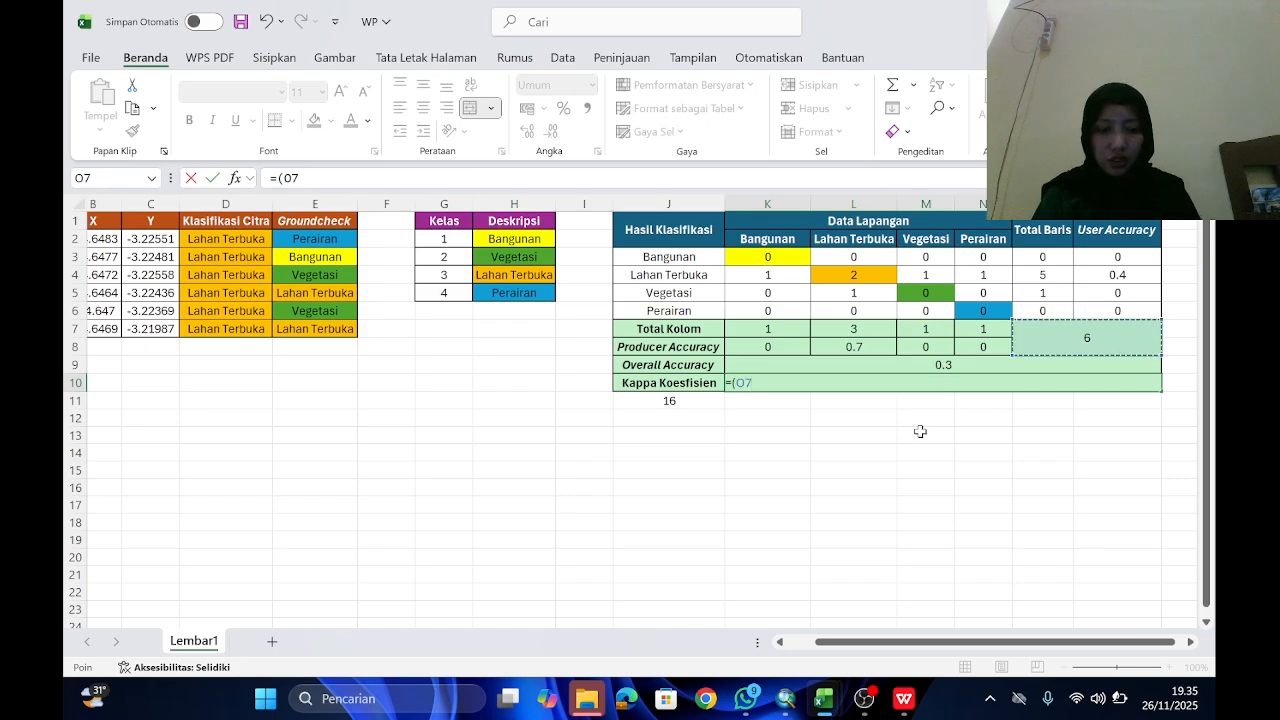
type("*")
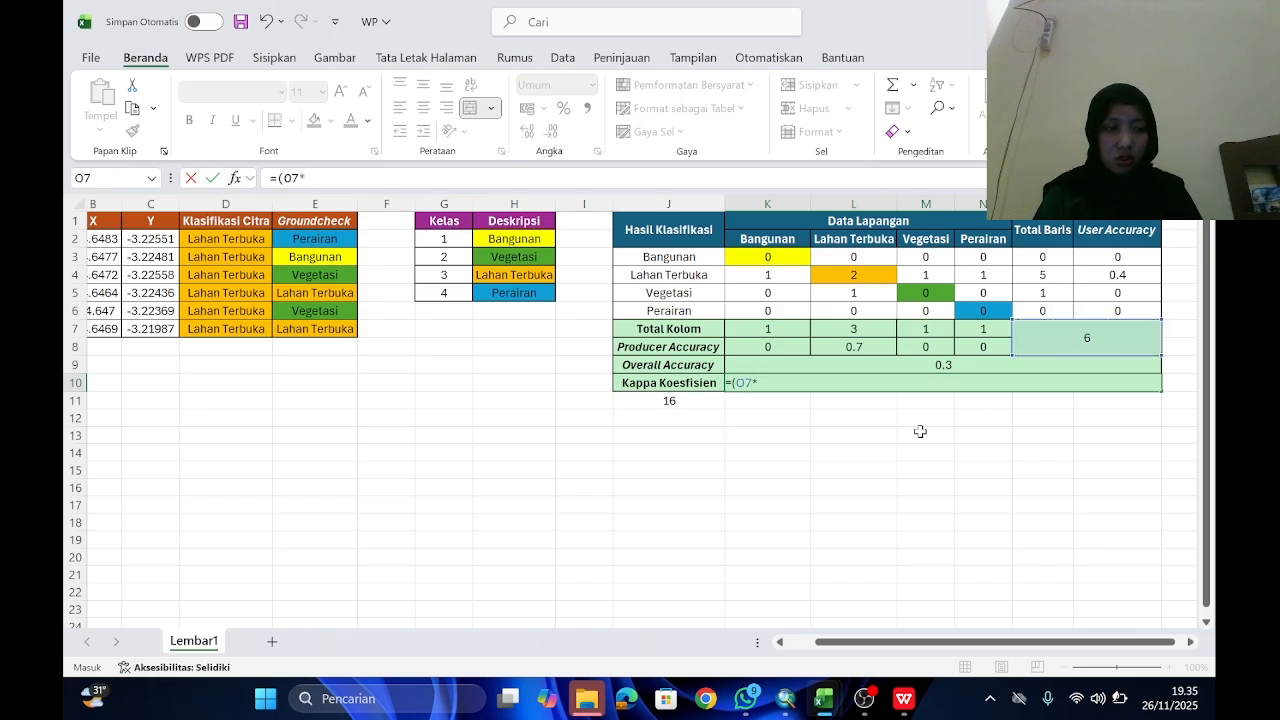
type("(SU")
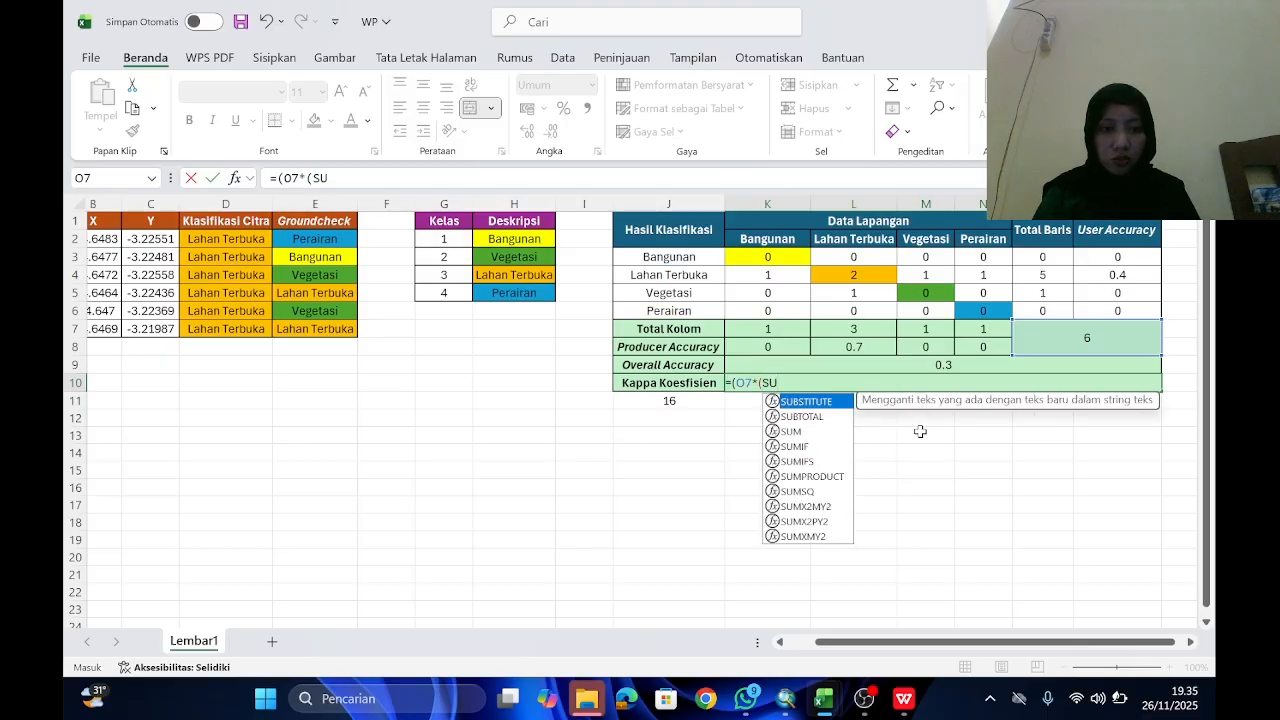
double_click(826, 431)
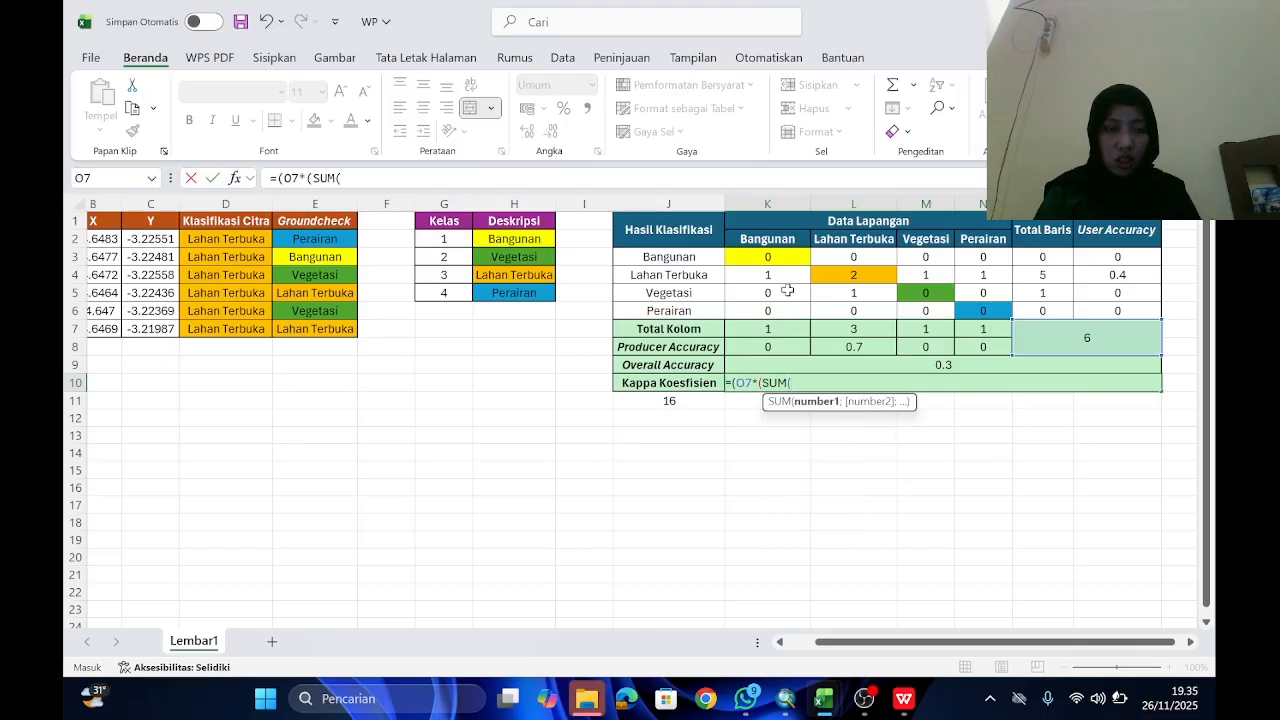
left_click(774, 259)
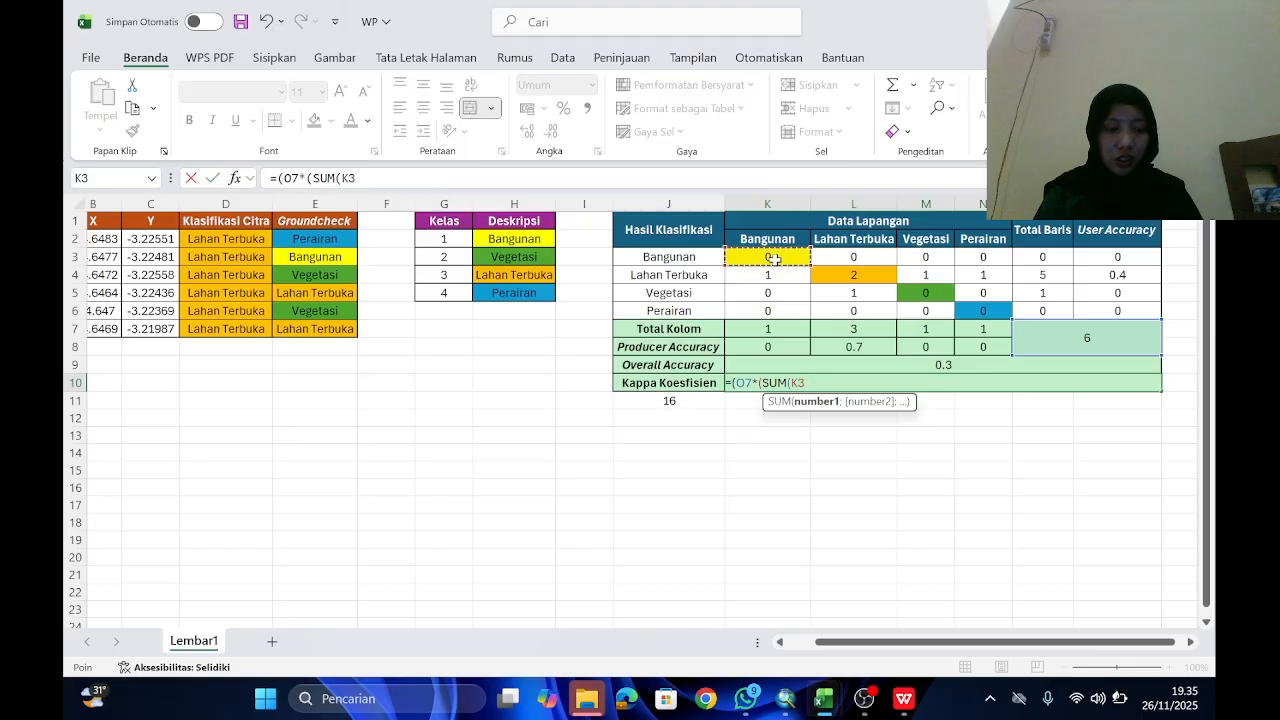
type("+")
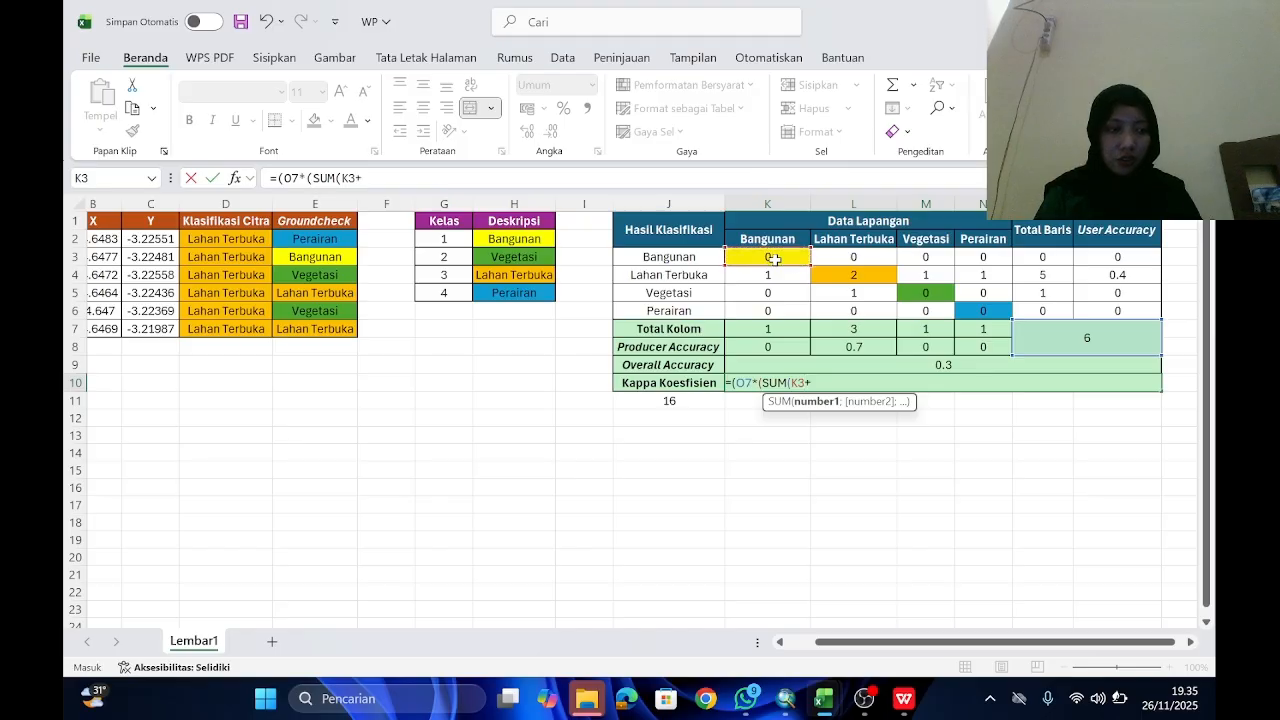
left_click(860, 280)
type("+")
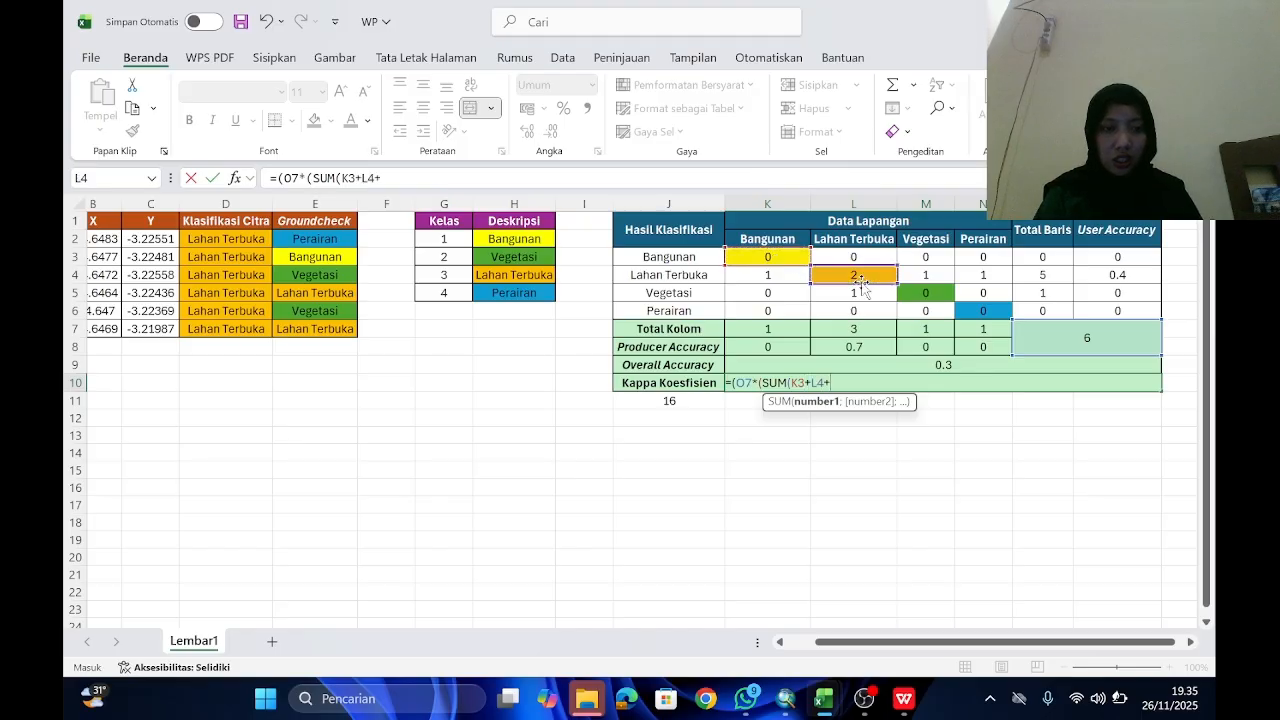
left_click(947, 298)
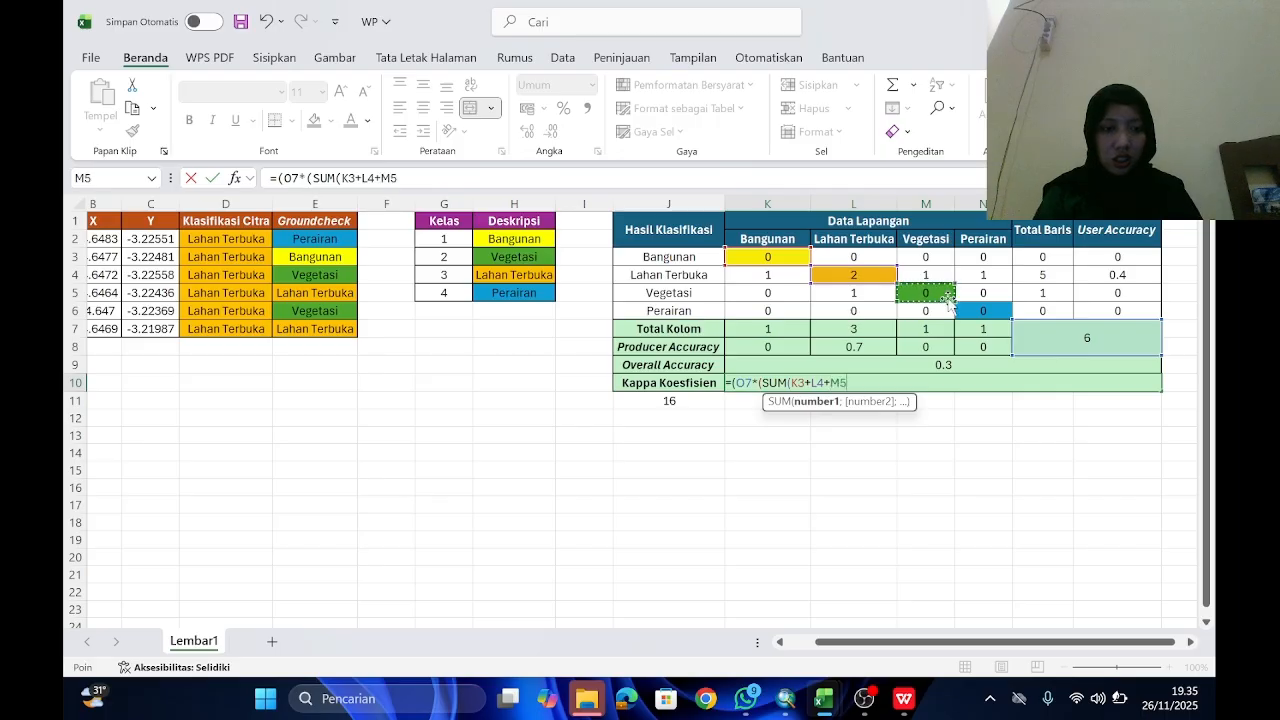
type("+")
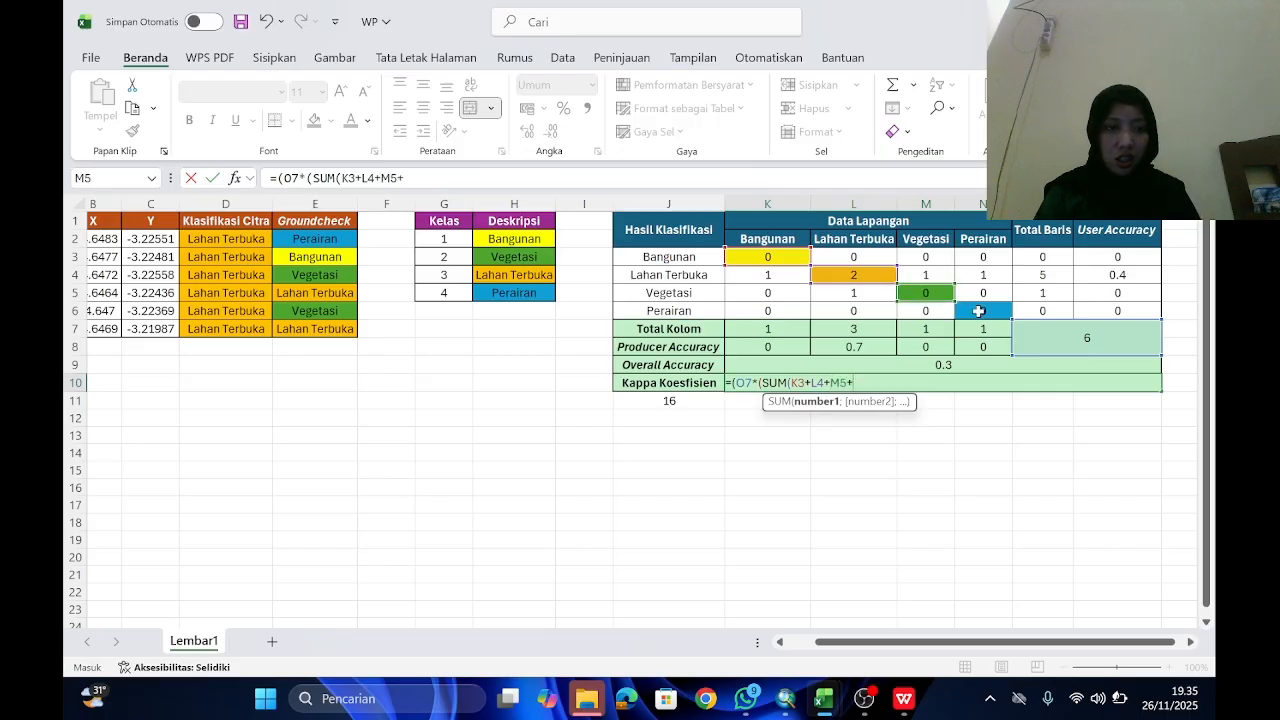
left_click(979, 311)
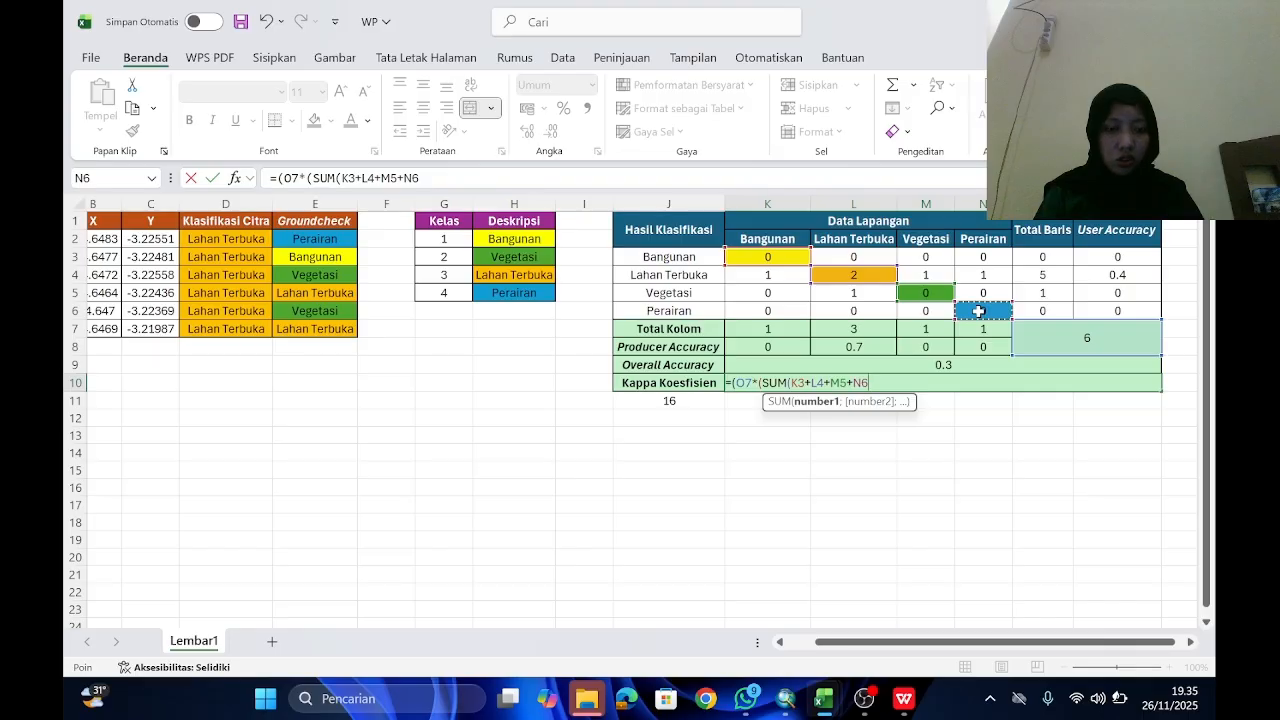
type("))")
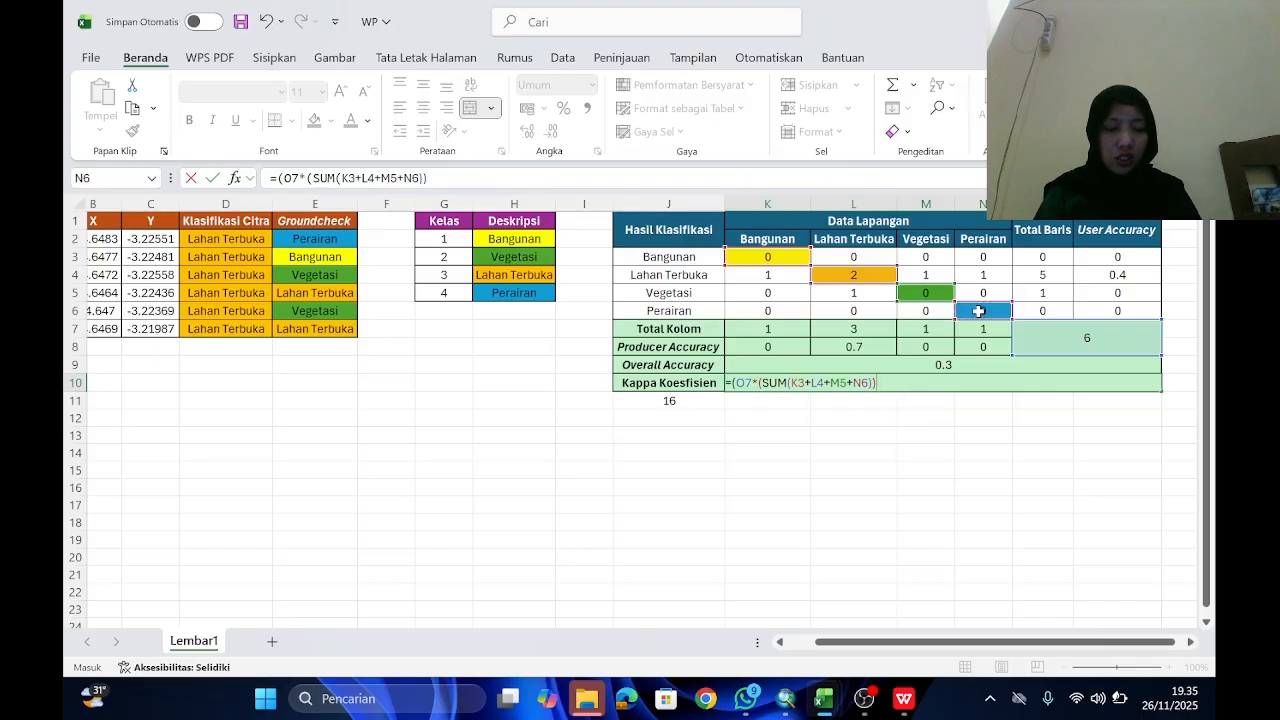
type("-")
left_click(667, 400)
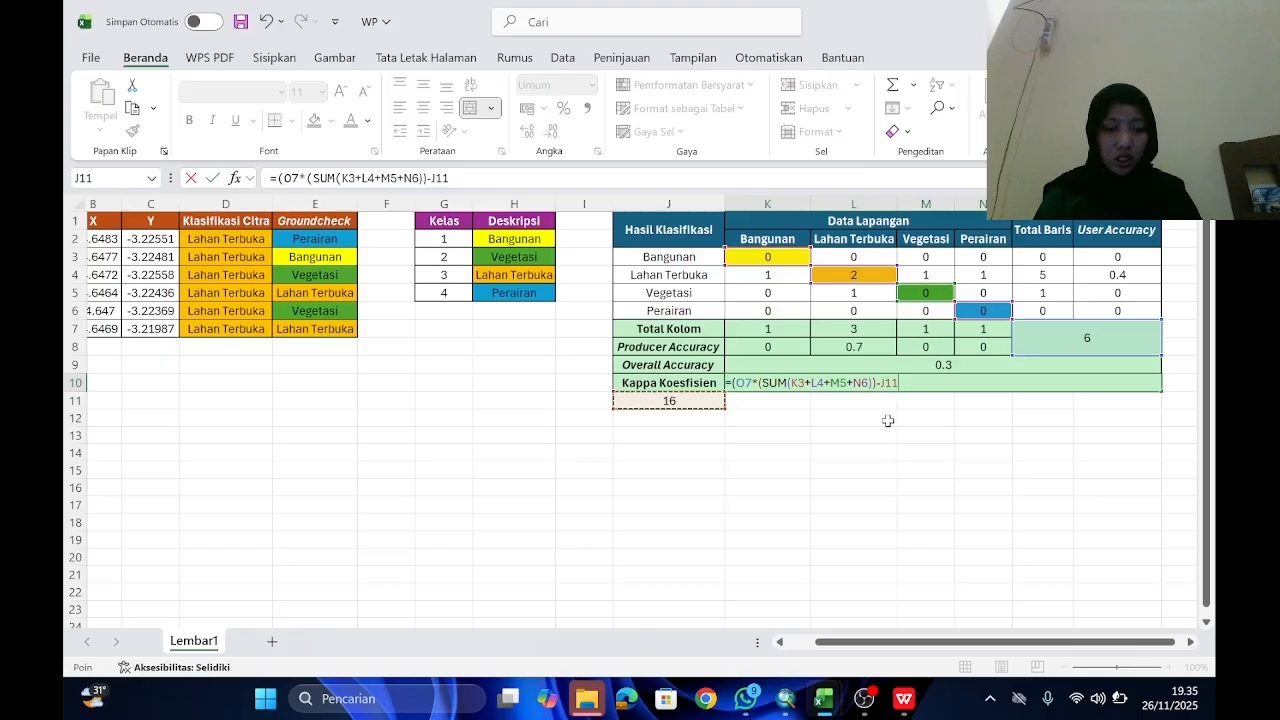
type(")")
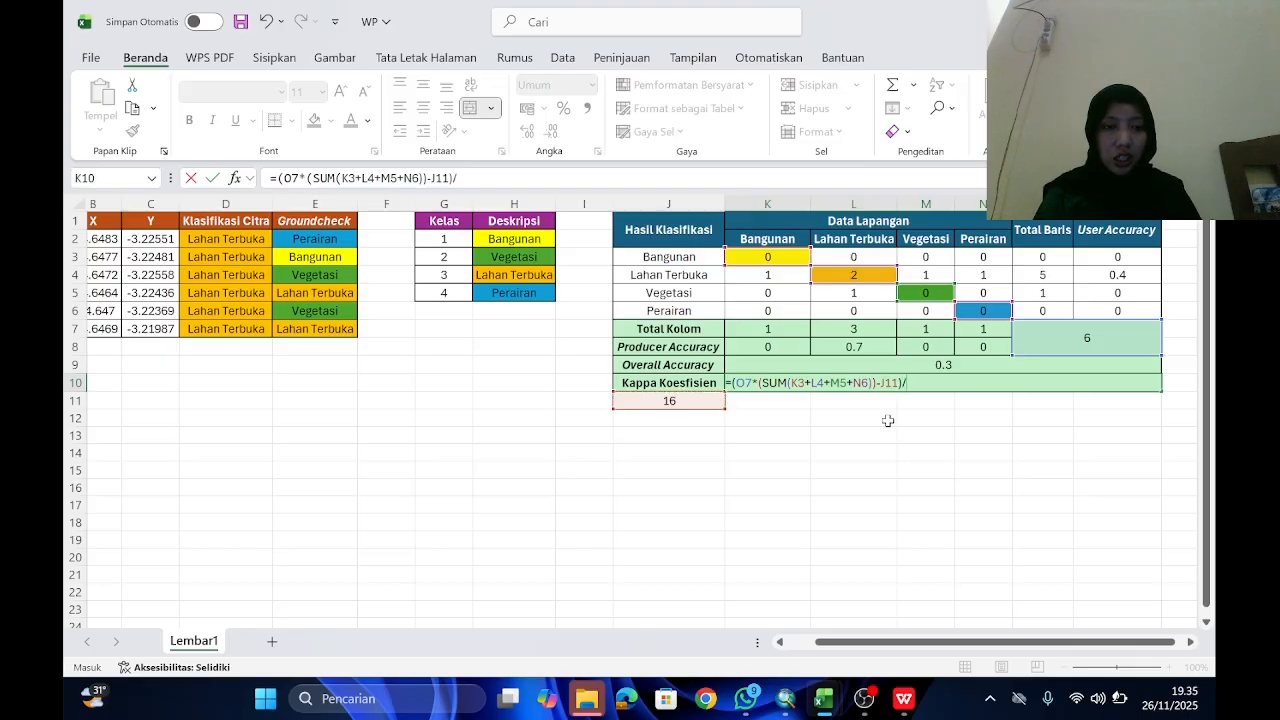
type("/(")
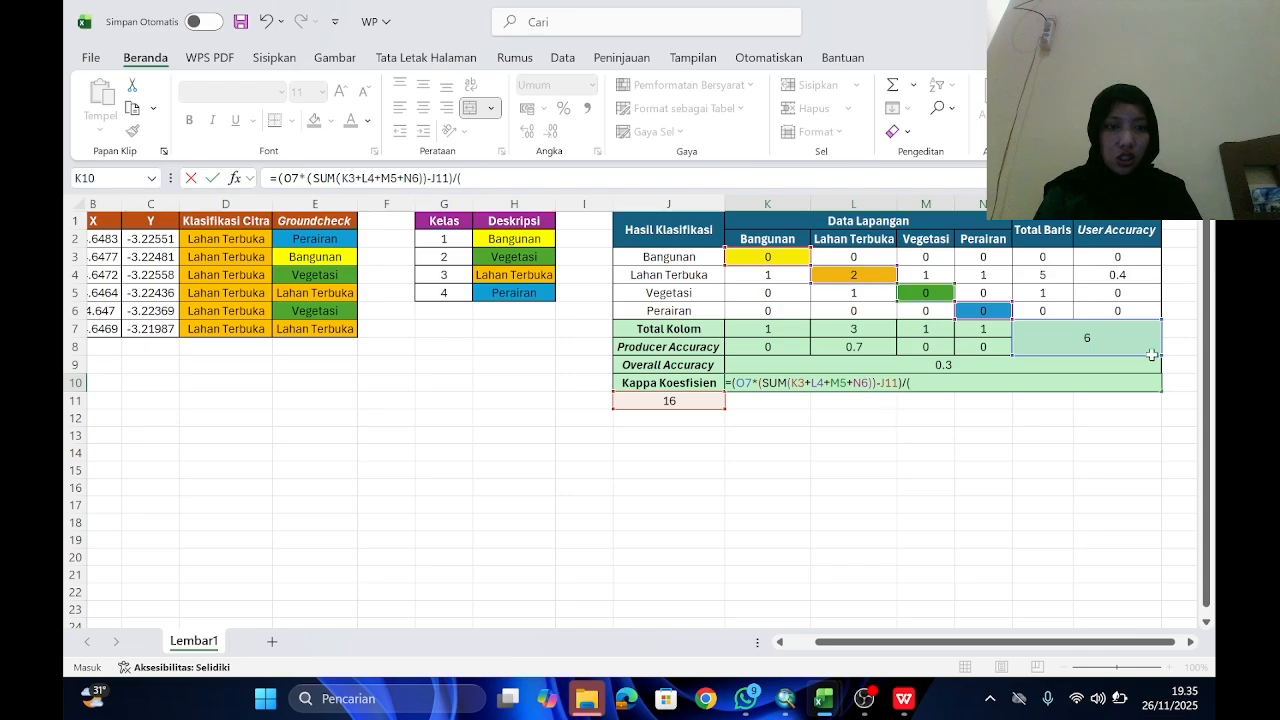
left_click(1141, 337)
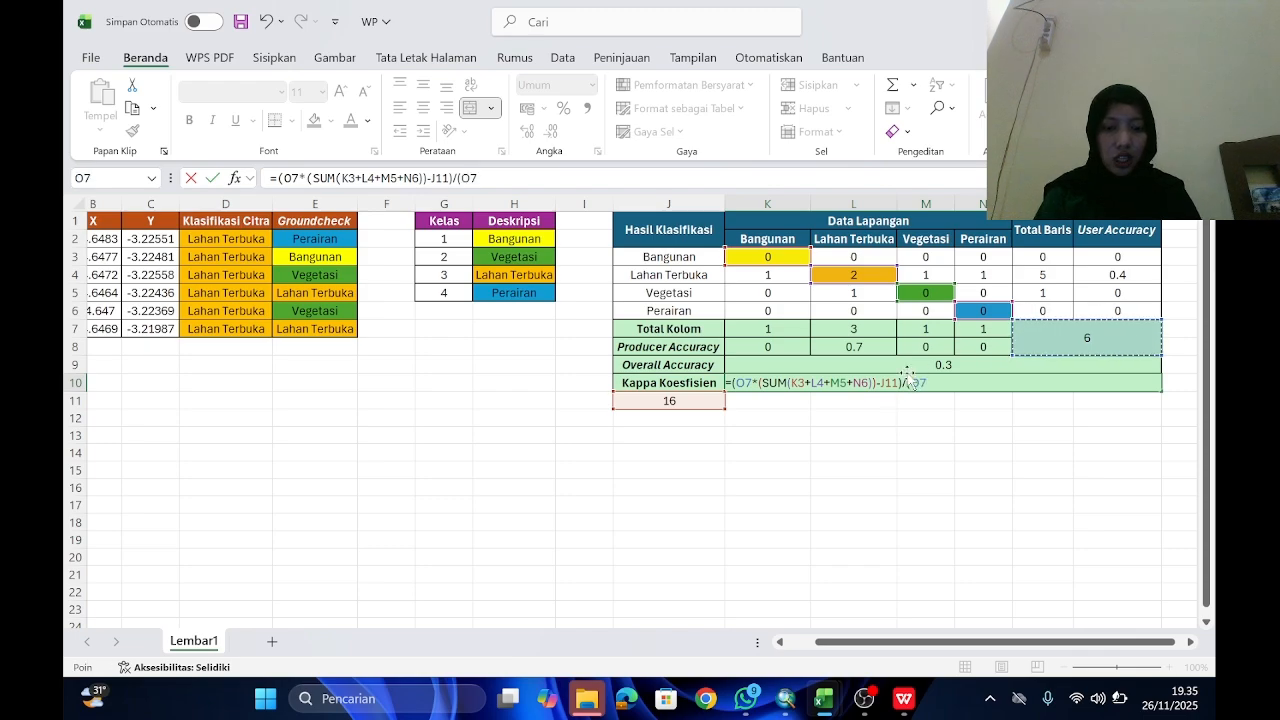
type("^2-")
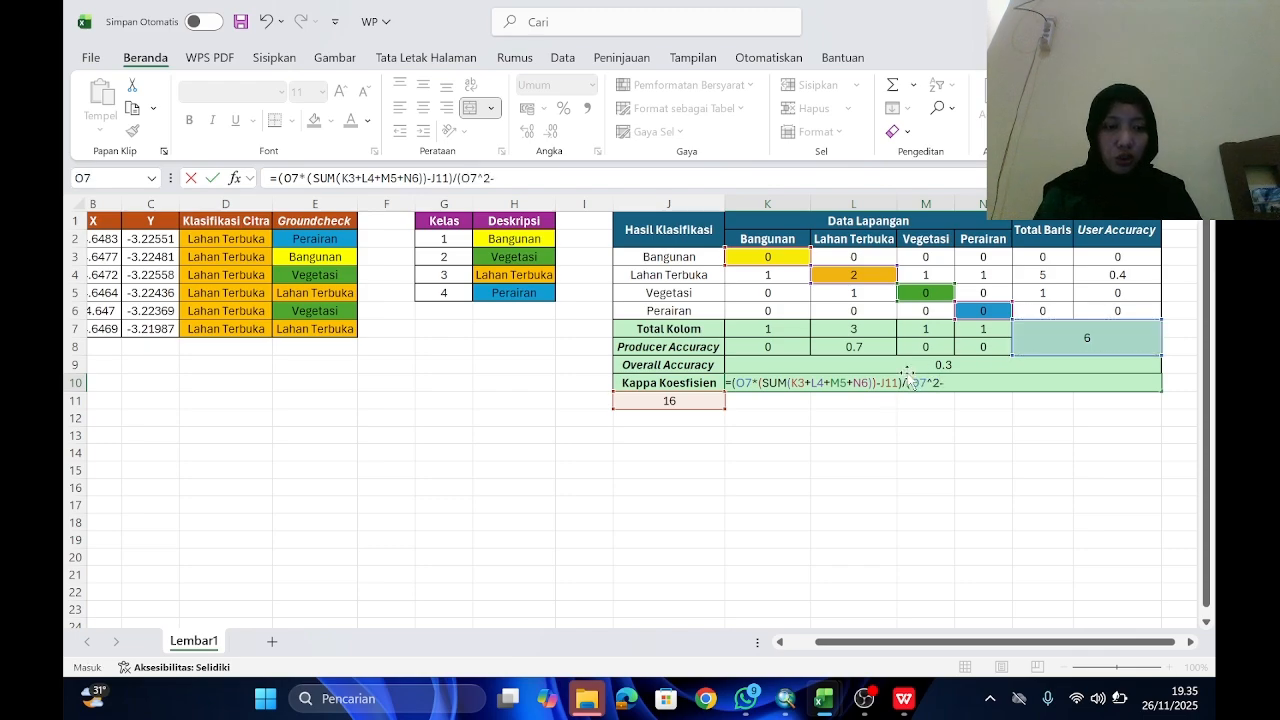
left_click(681, 400)
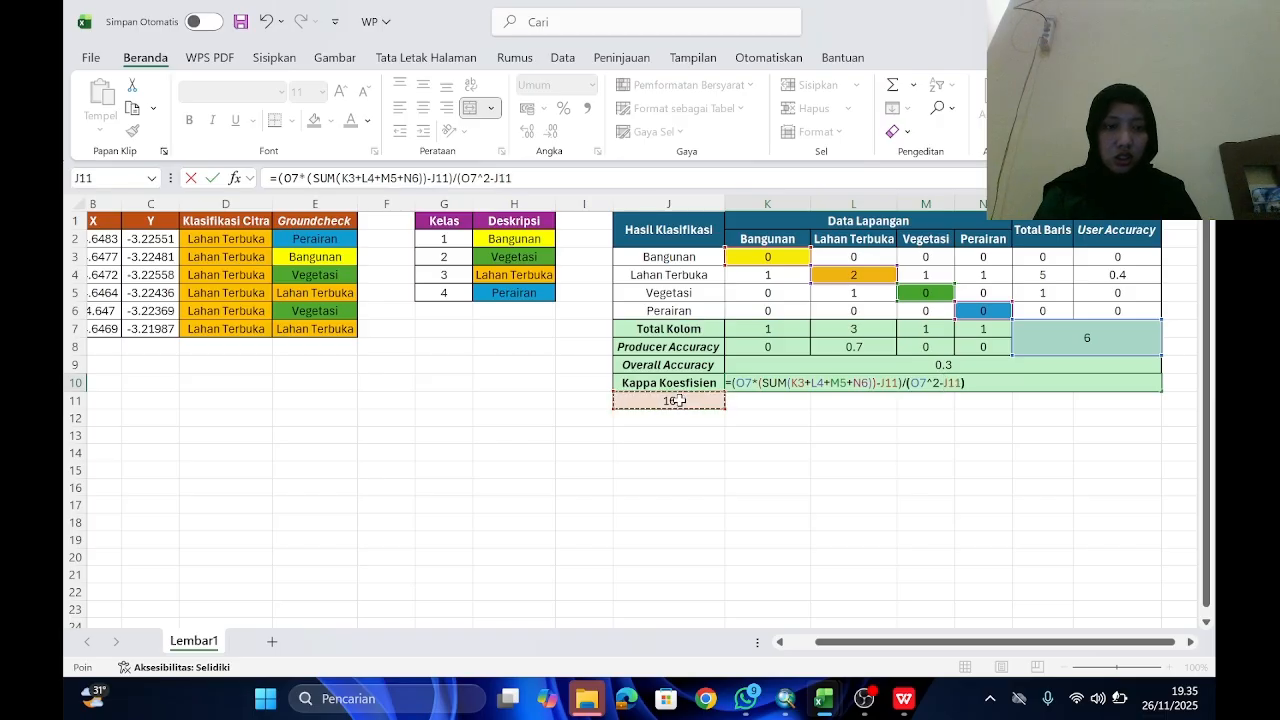
key("Return")
Step: Examine the Kappa Koesfisien formula and result in K10 together with the Overall Accuracy row above it
left_click(933, 384)
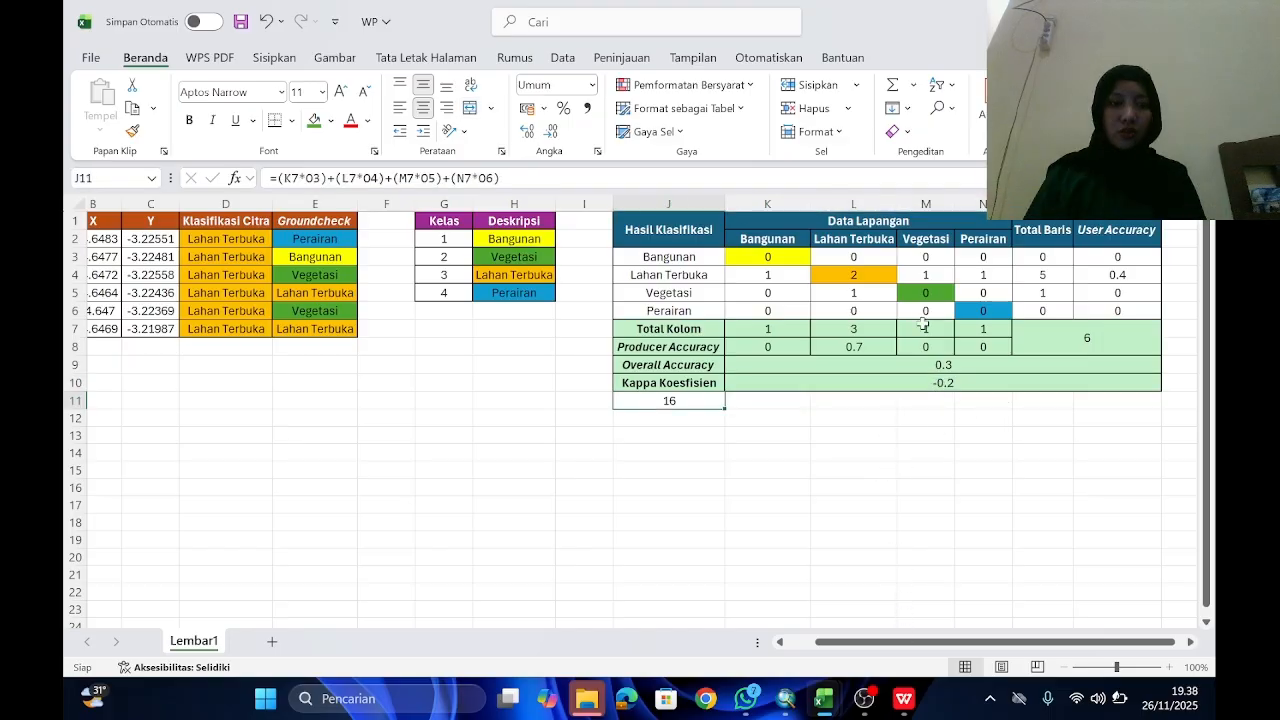
left_click(913, 387)
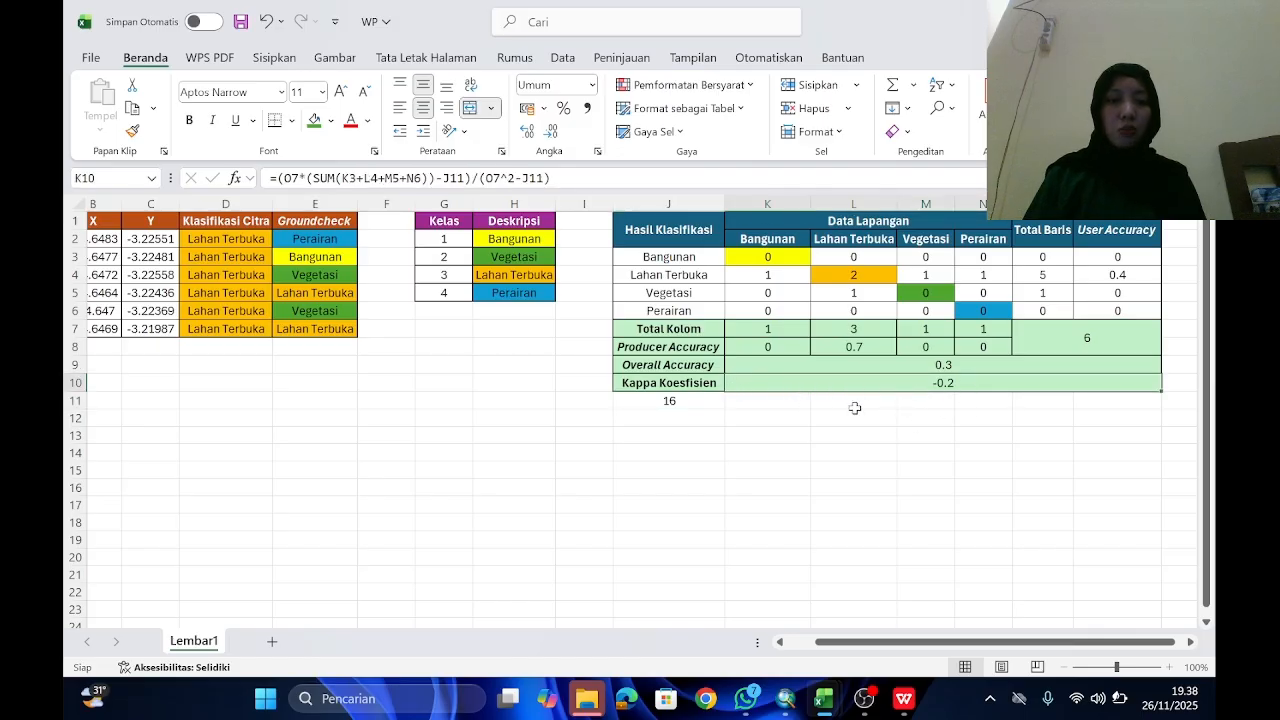
left_click(745, 469)
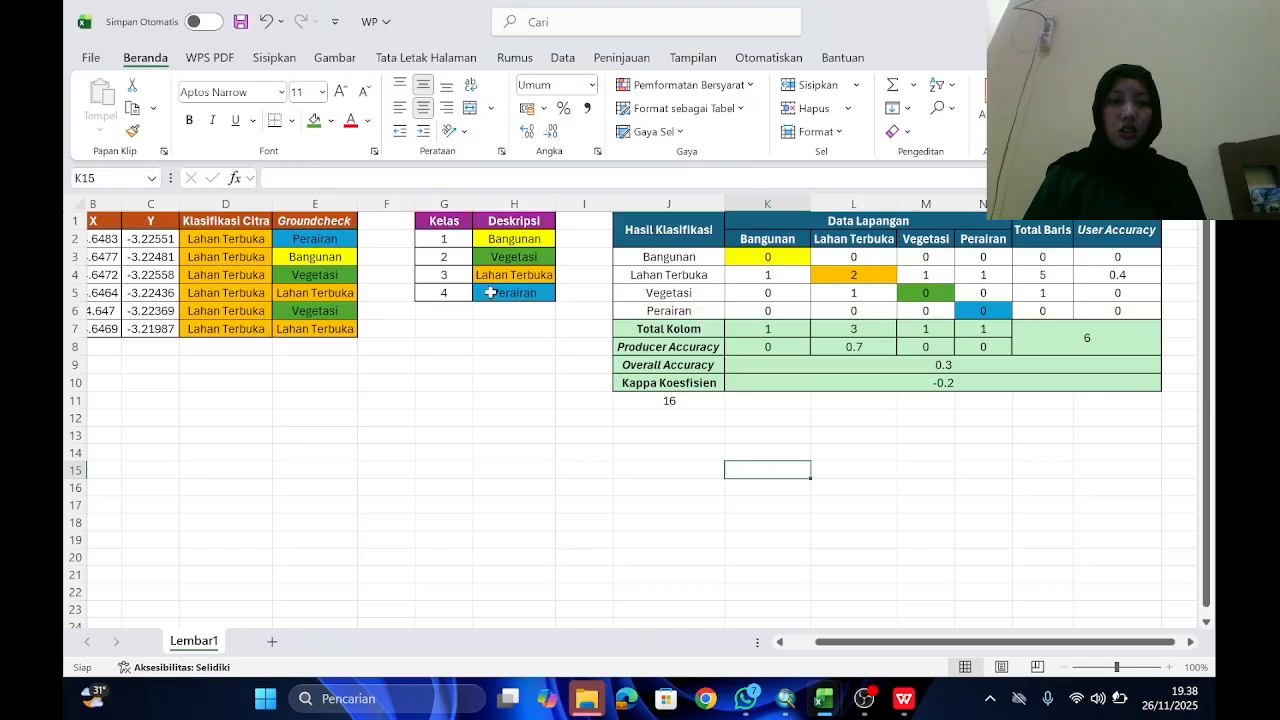
left_click_drag(571, 362, 899, 447)
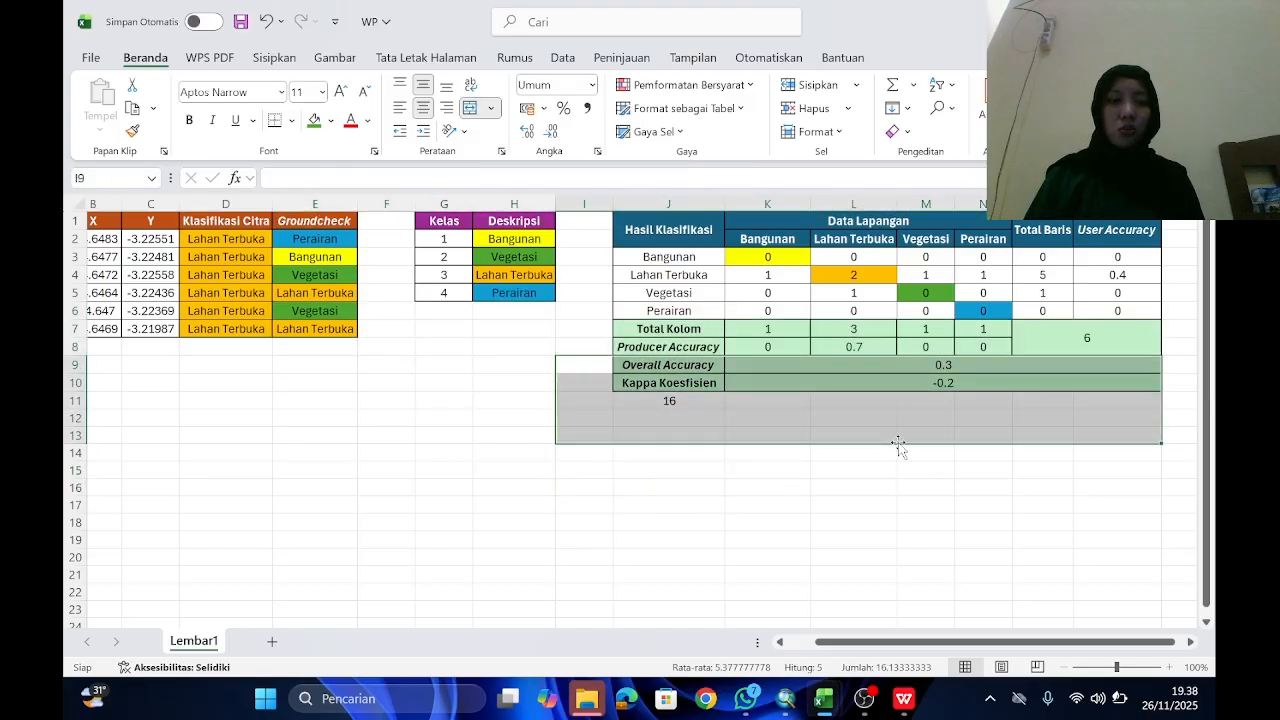
left_click(778, 414)
left_click(981, 386)
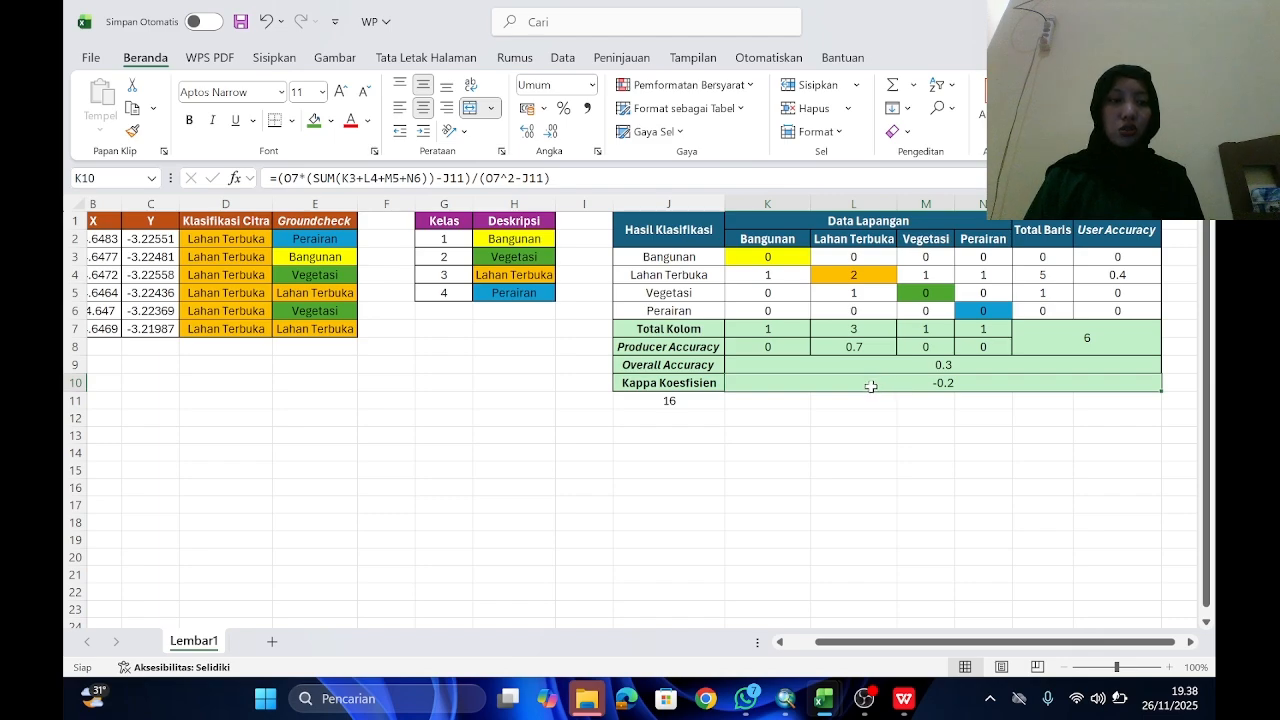
left_click(869, 453)
left_click(953, 384)
left_click_drag(889, 437, 829, 382)
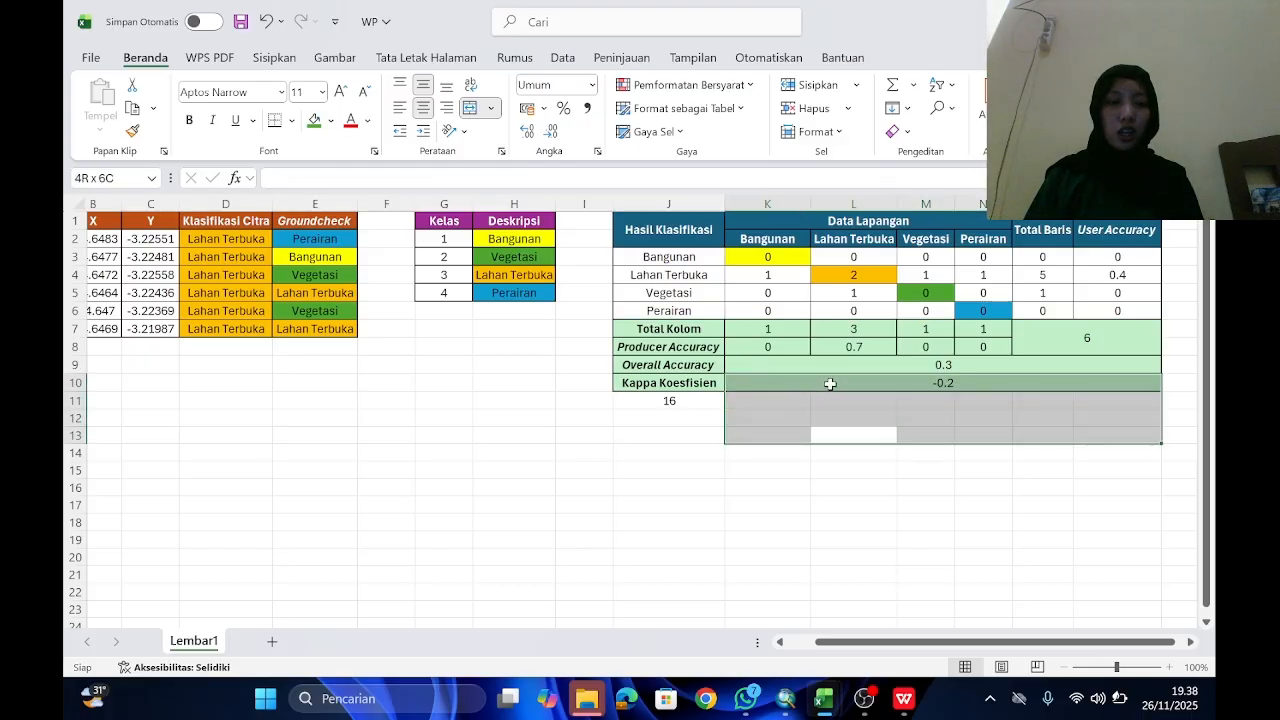
left_click(818, 404)
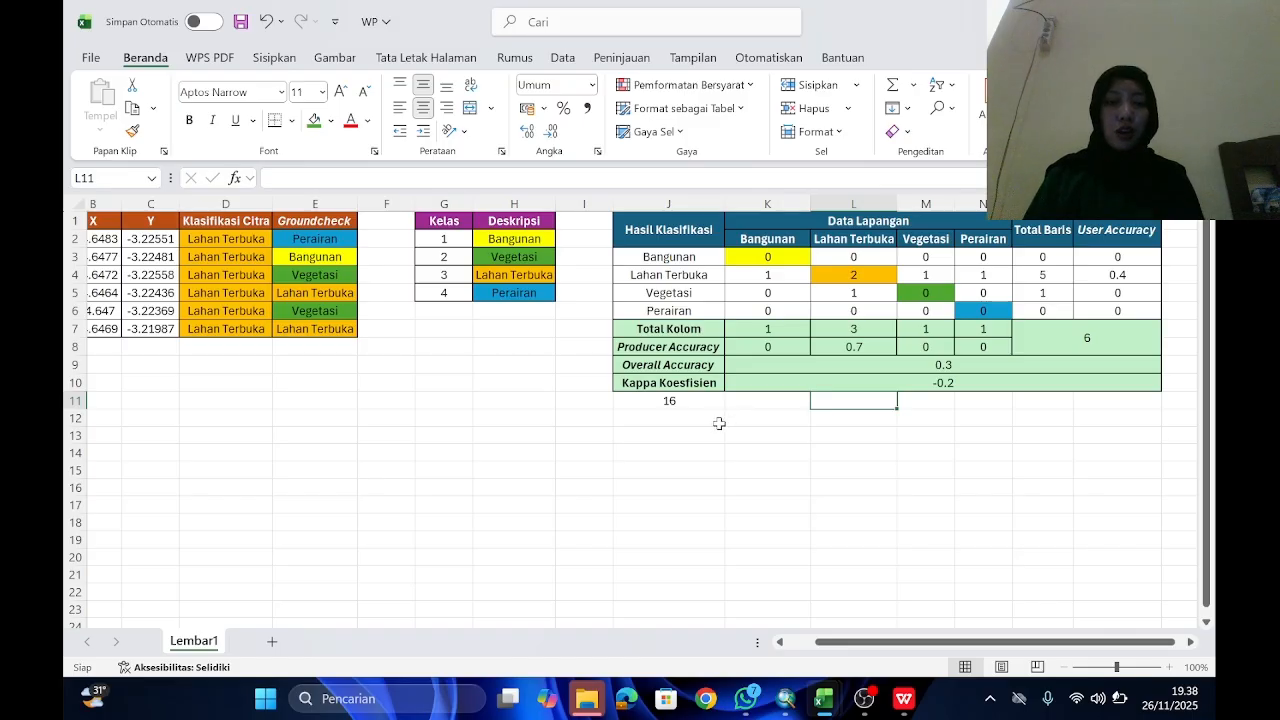
left_click(931, 433)
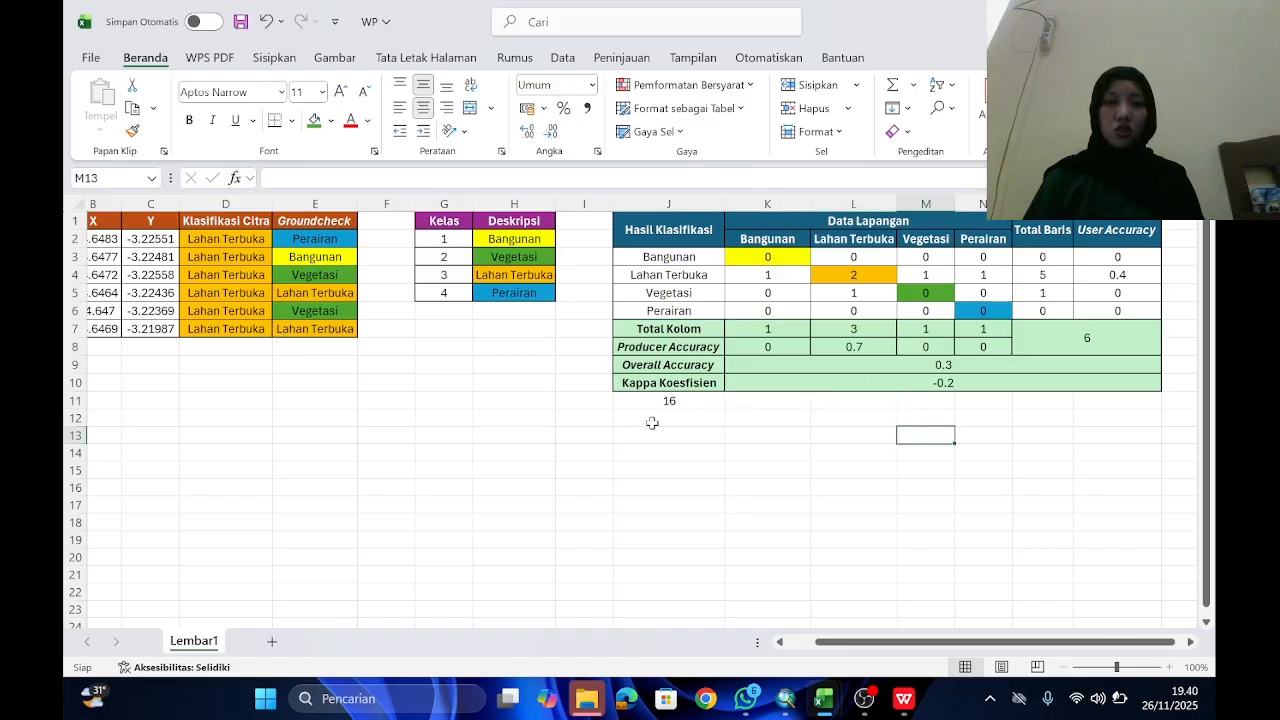